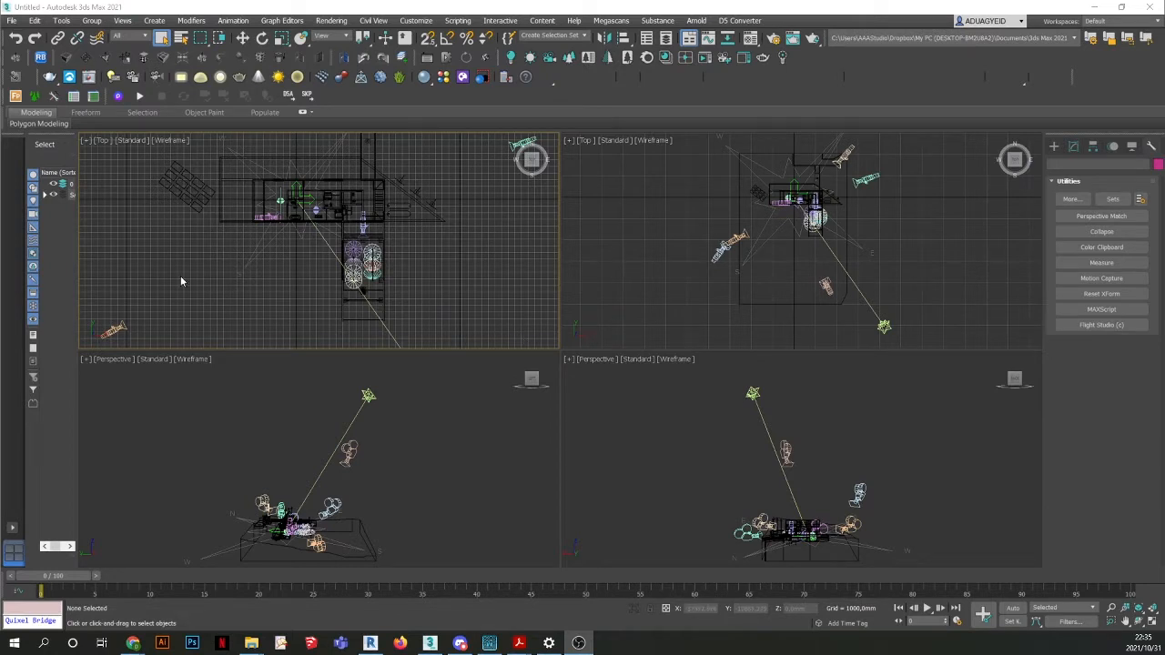
pyautogui.scroll(-2, 182, 277)
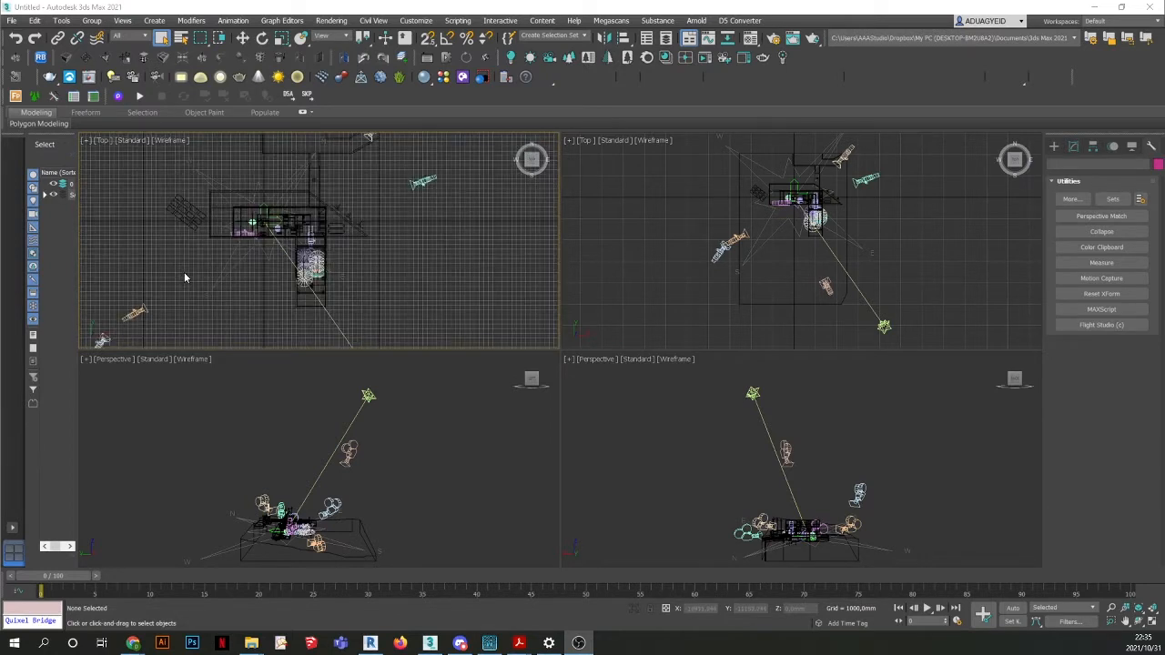
pyautogui.moveTo(191, 277); pyautogui.dragTo(203, 324, button='middle')
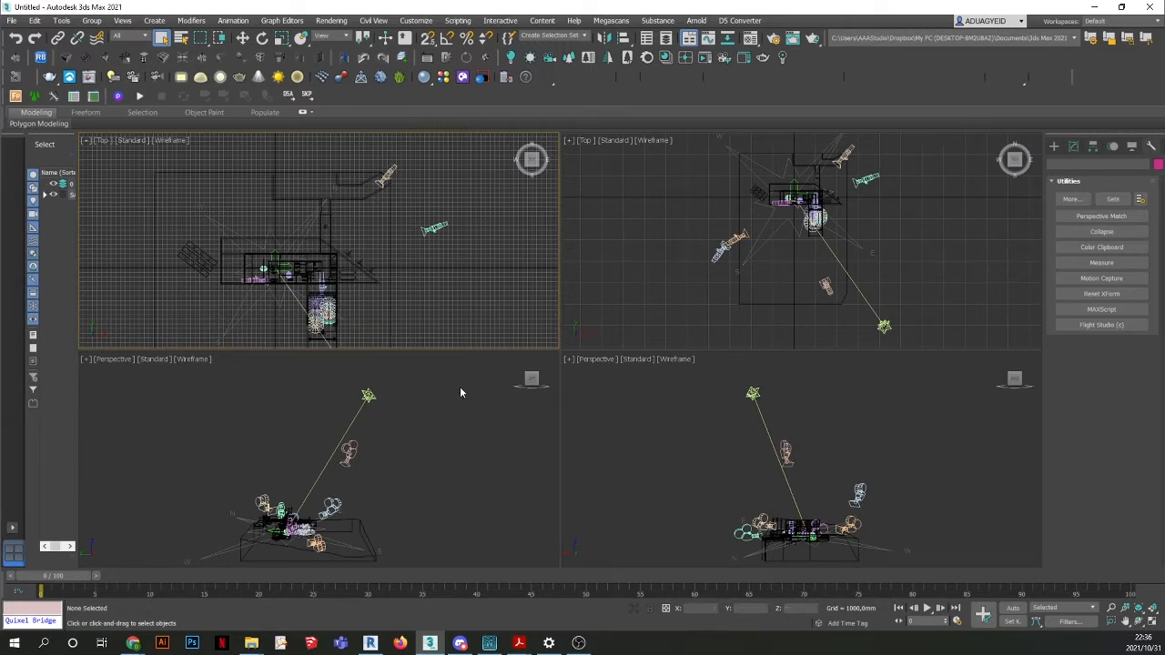
pyautogui.click(634, 305)
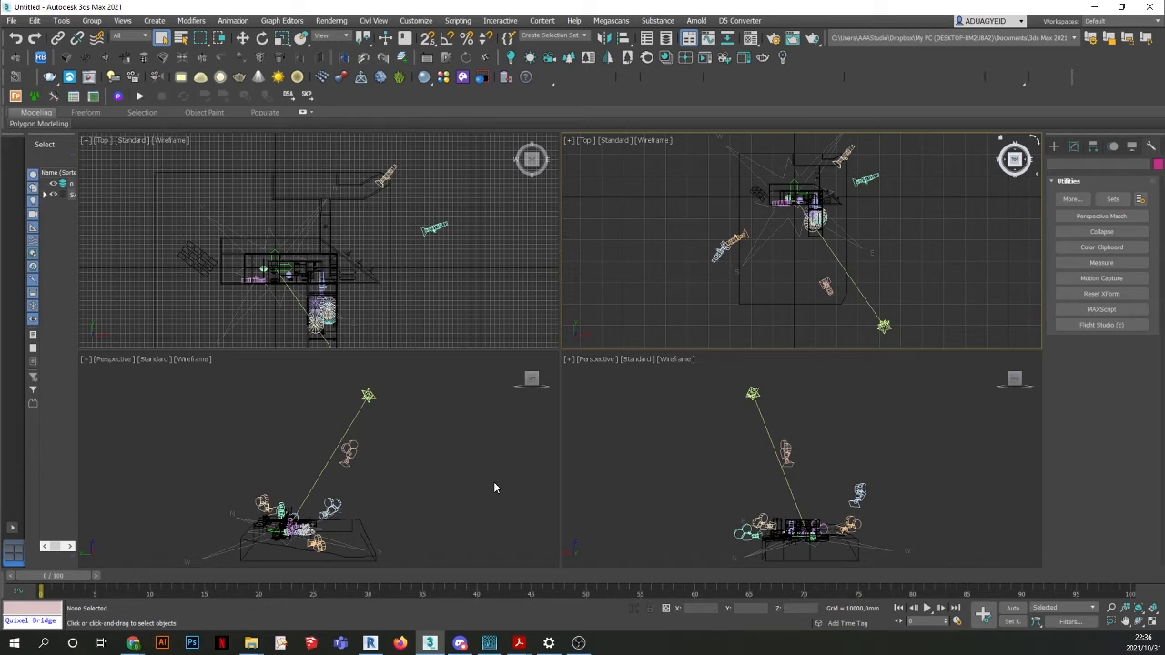
pyautogui.click(475, 256)
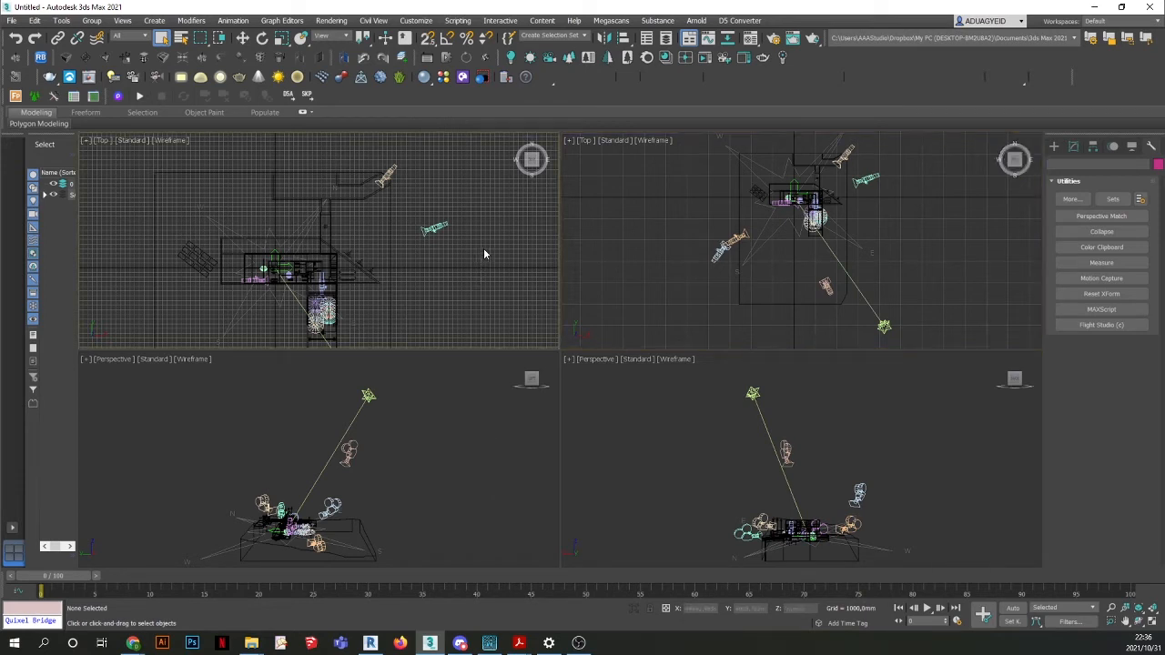
pyautogui.moveTo(489, 255); pyautogui.dragTo(468, 221, button='middle')
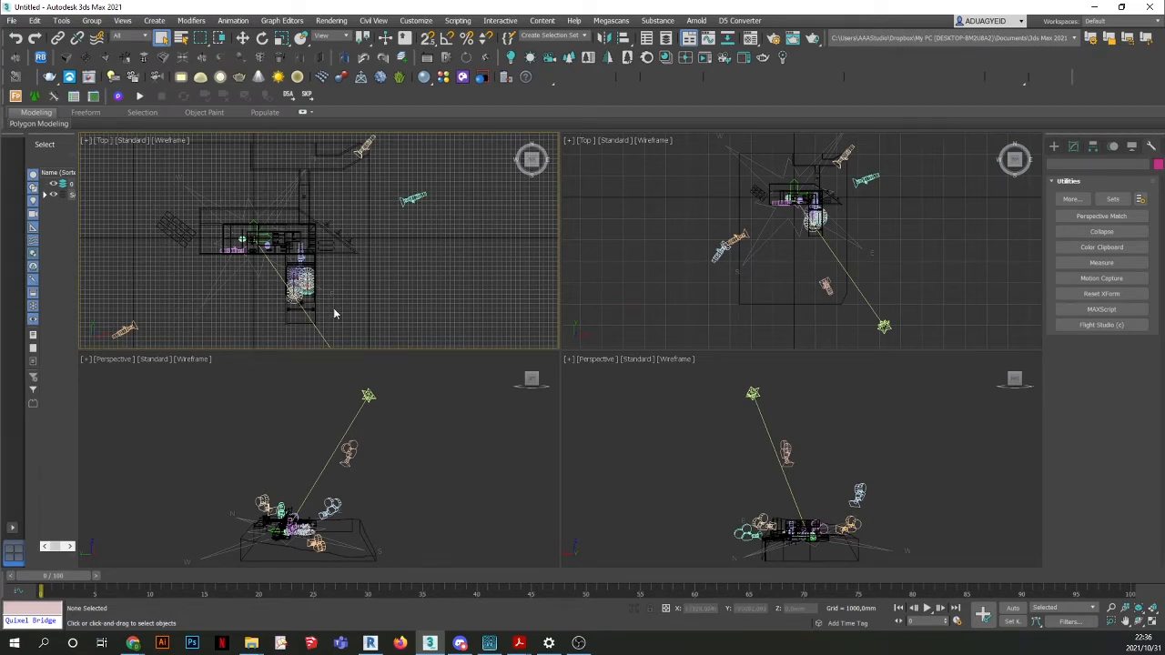
# Show the From Yard camera view in the first Perspective viewport and set it to Default Shading.
pyautogui.click(114, 362)
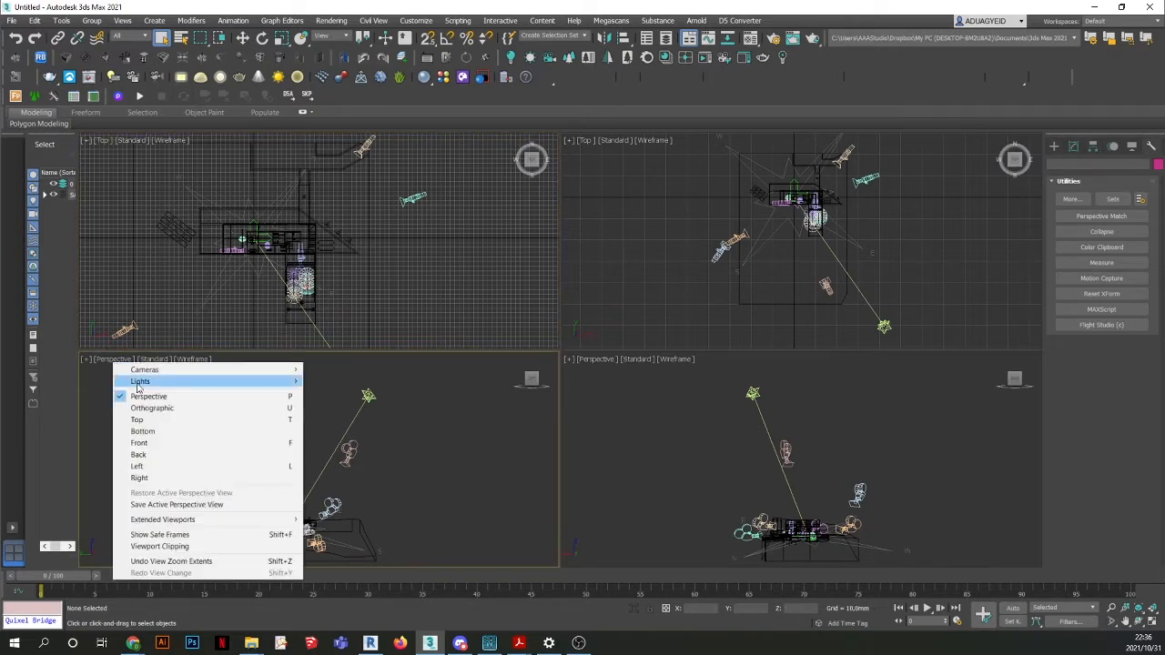
pyautogui.moveTo(146, 370)
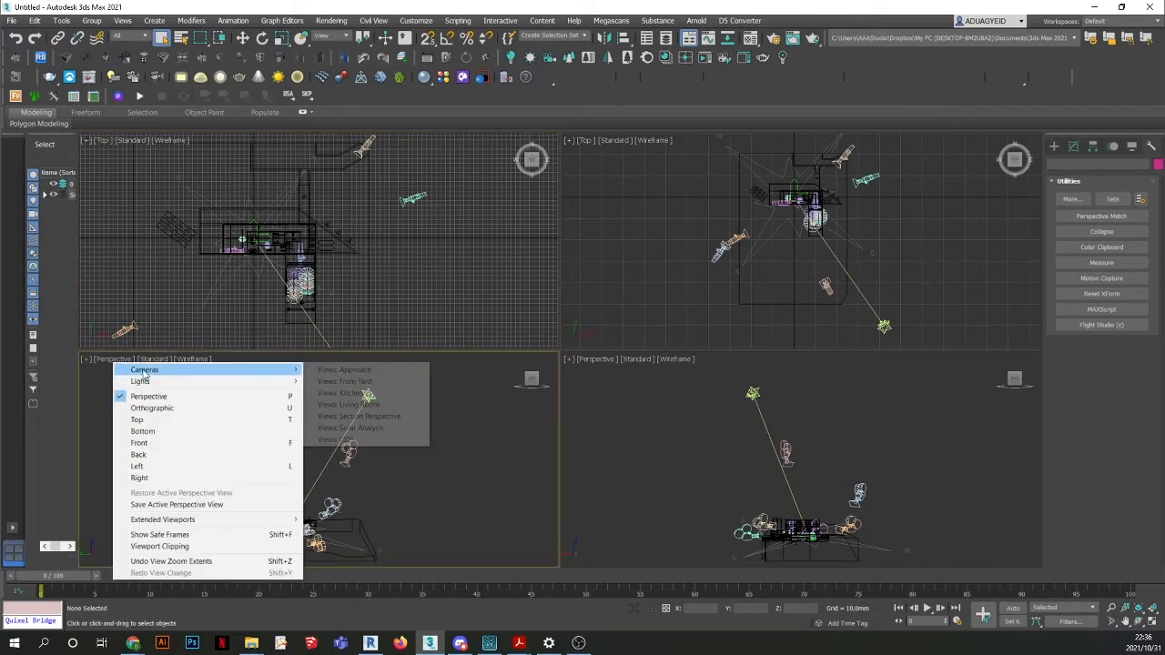
pyautogui.click(365, 383)
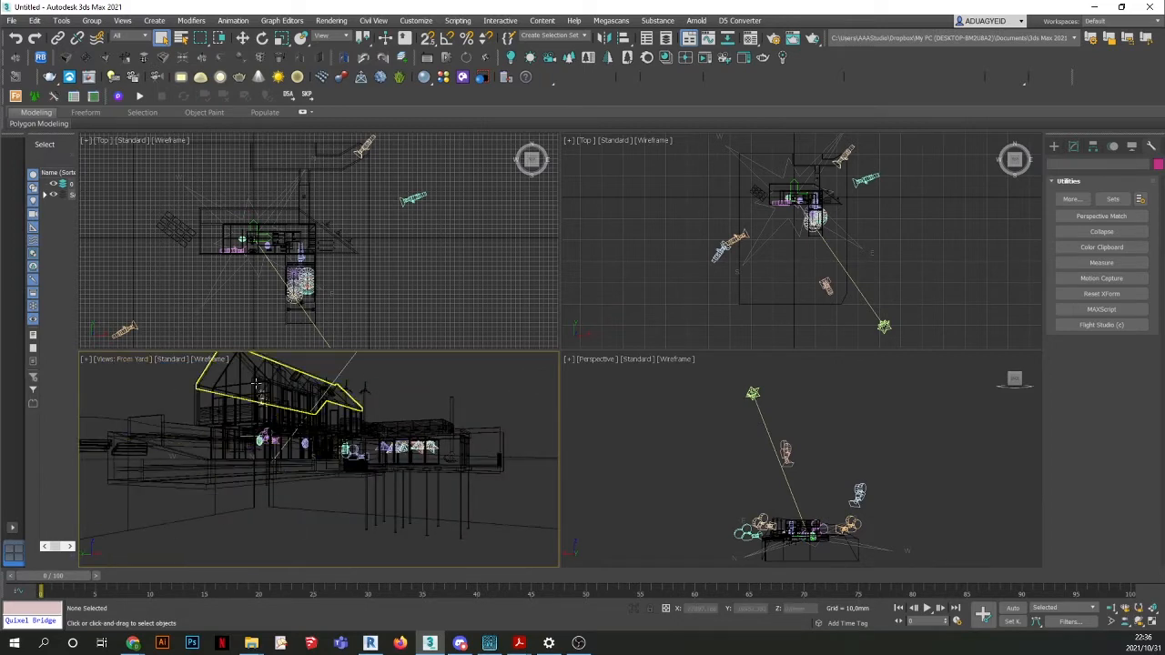
pyautogui.click(209, 359)
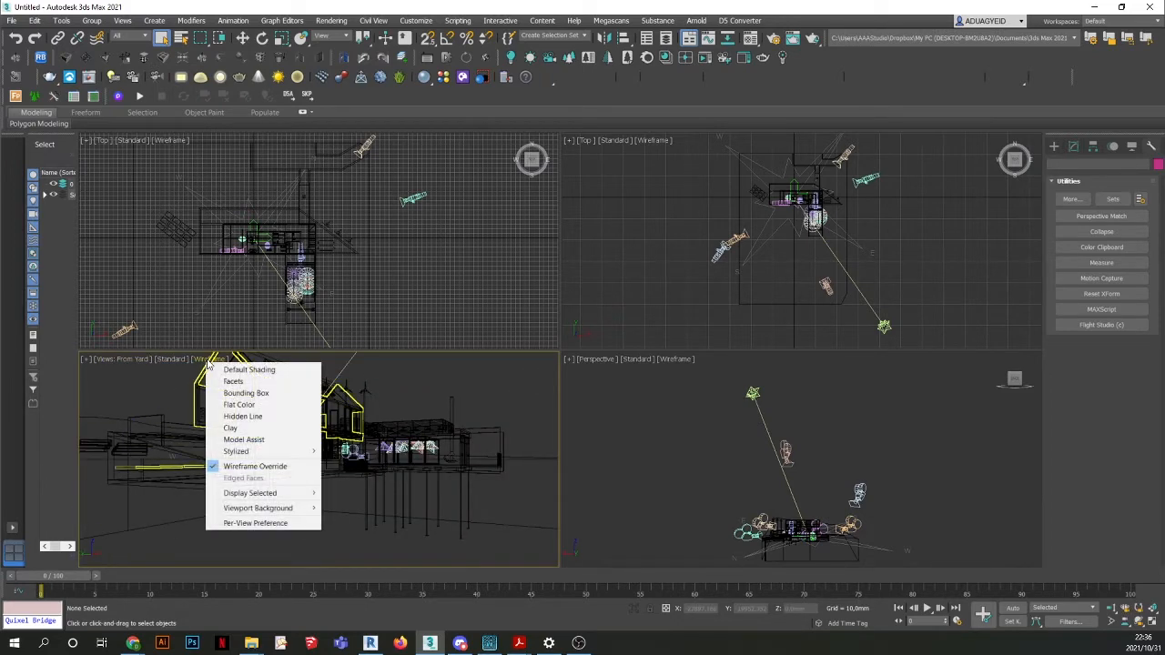
pyautogui.click(235, 371)
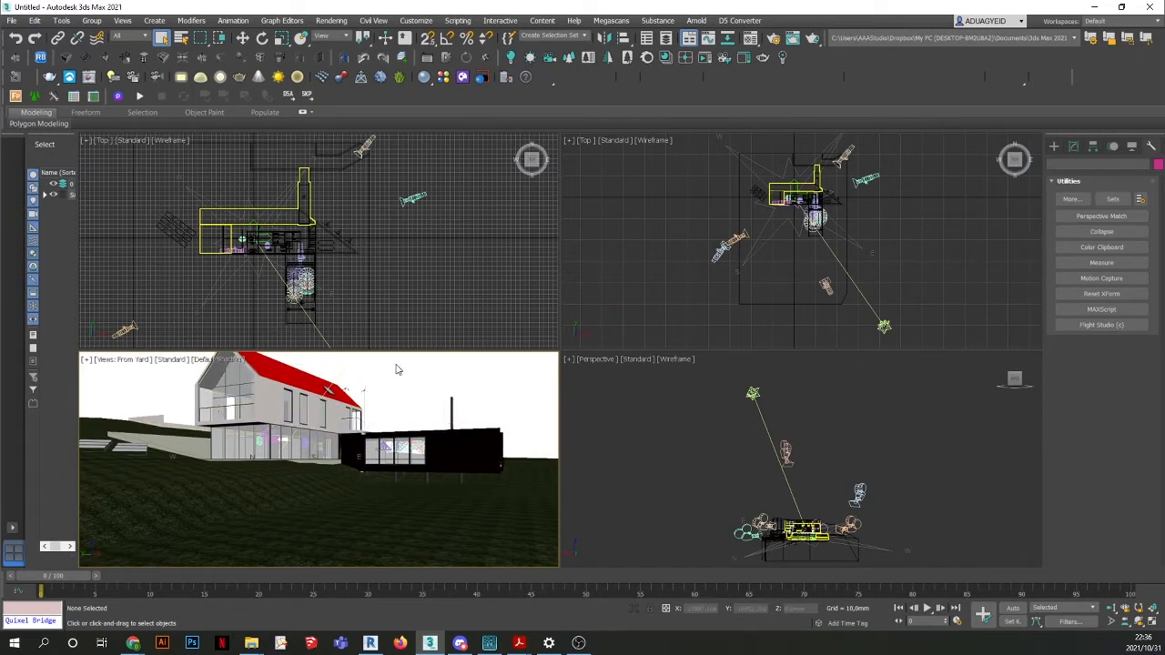
# Find the Sun Positioner by searching the scene objects for "sun", select it and delete it.
pyautogui.click(422, 269)
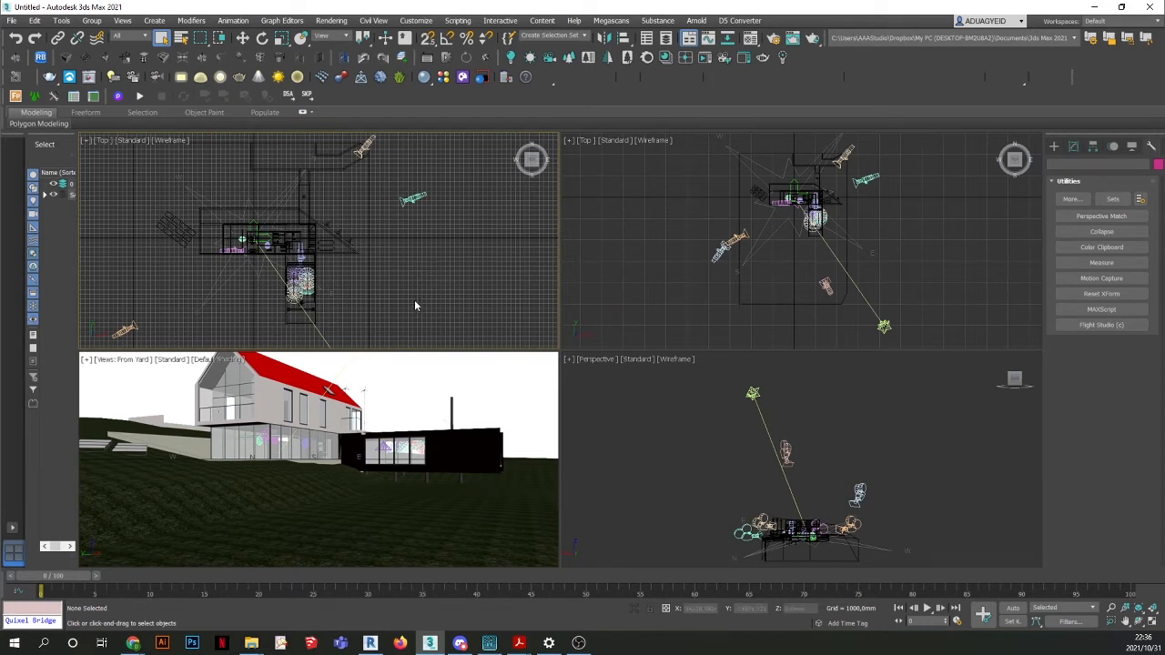
pyautogui.click(182, 42)
pyautogui.moveTo(266, 75); pyautogui.dragTo(635, 86)
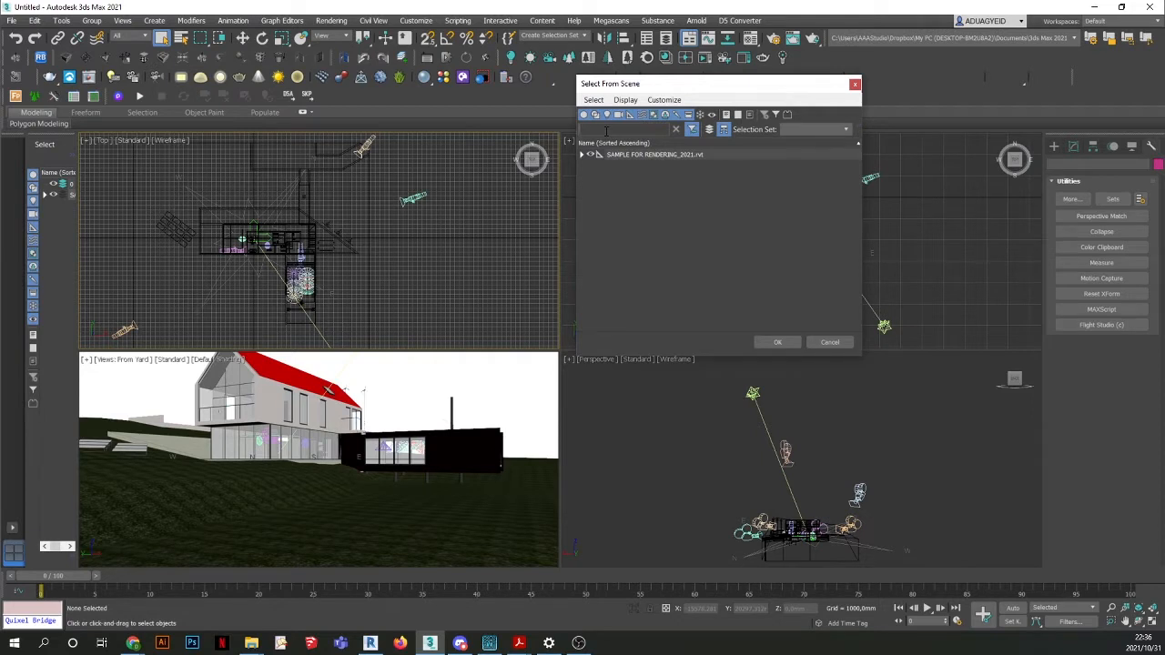
pyautogui.write('sun')
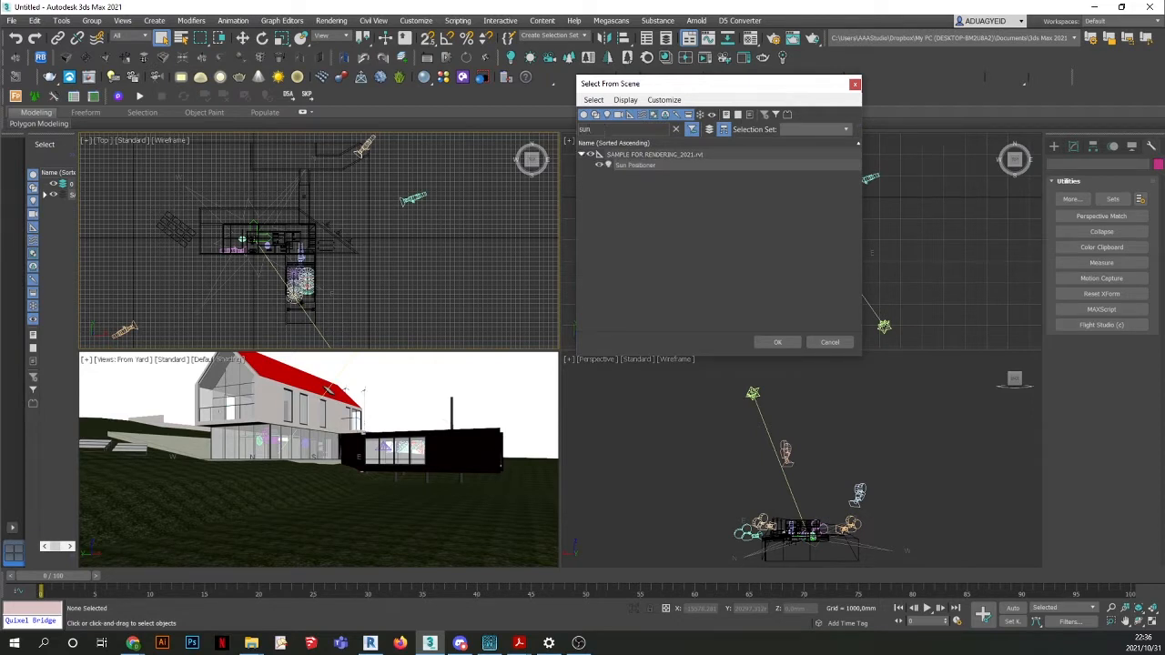
pyautogui.click(665, 166)
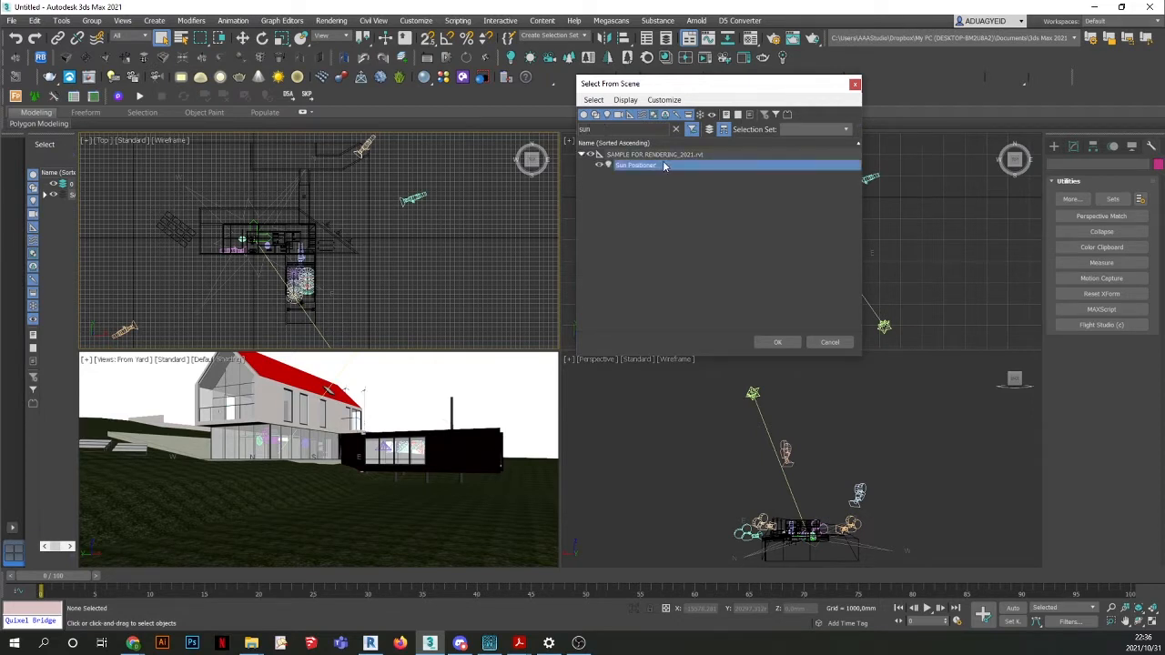
pyautogui.click(777, 343)
pyautogui.press('Delete')
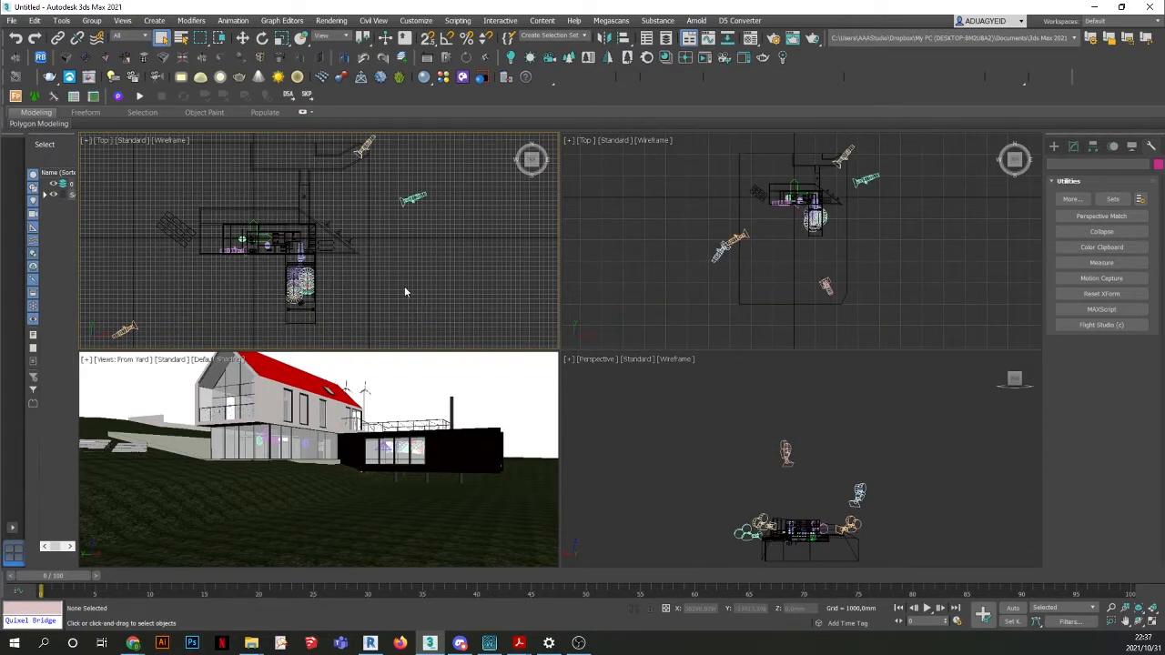
pyautogui.scroll(5, 300, 274)
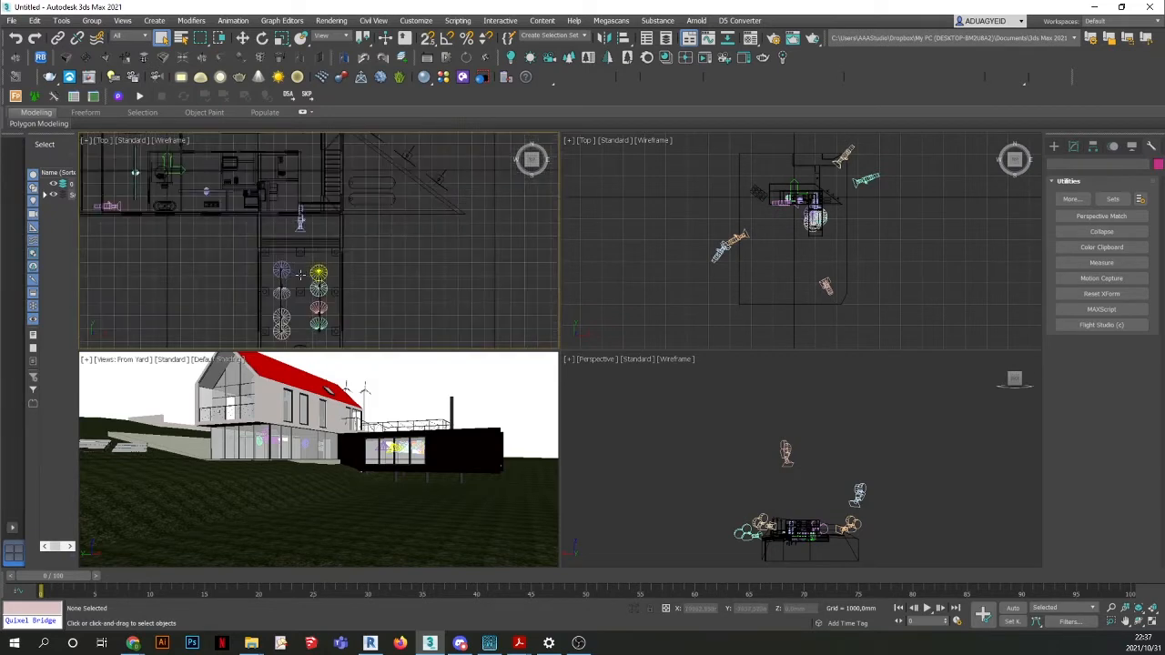
pyautogui.scroll(2, 300, 274)
pyautogui.click(326, 271)
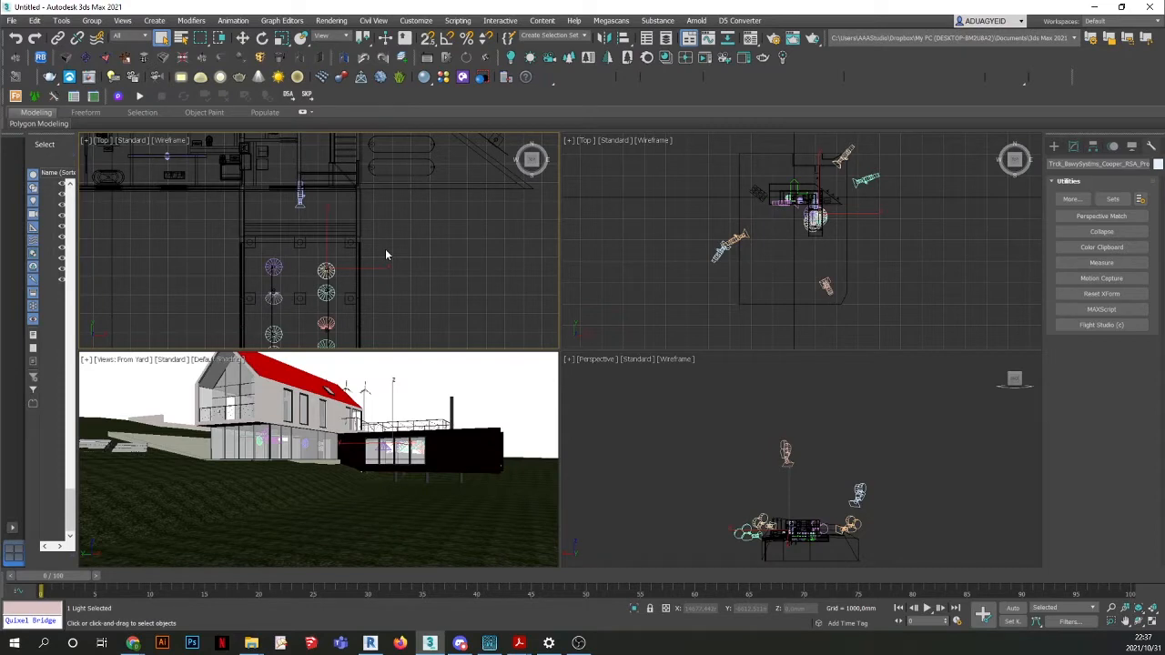
pyautogui.moveTo(394, 277); pyautogui.dragTo(419, 270, button='middle')
pyautogui.click(419, 270)
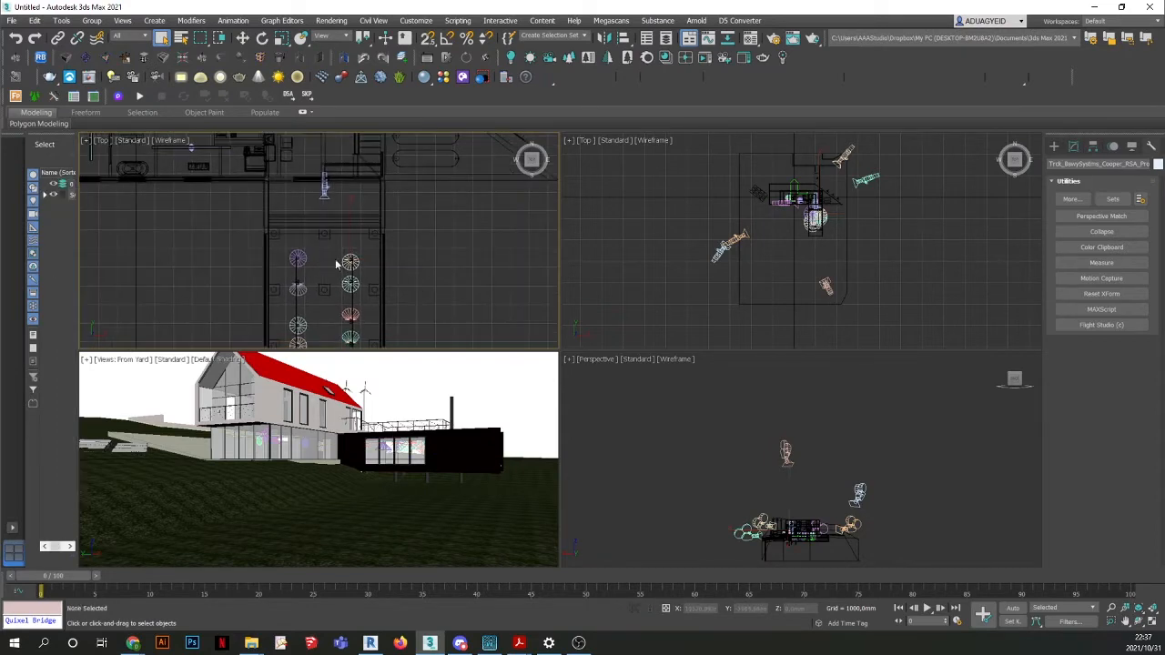
pyautogui.scroll(5, 336, 263)
pyautogui.scroll(6, 377, 270)
pyautogui.scroll(3, 398, 239)
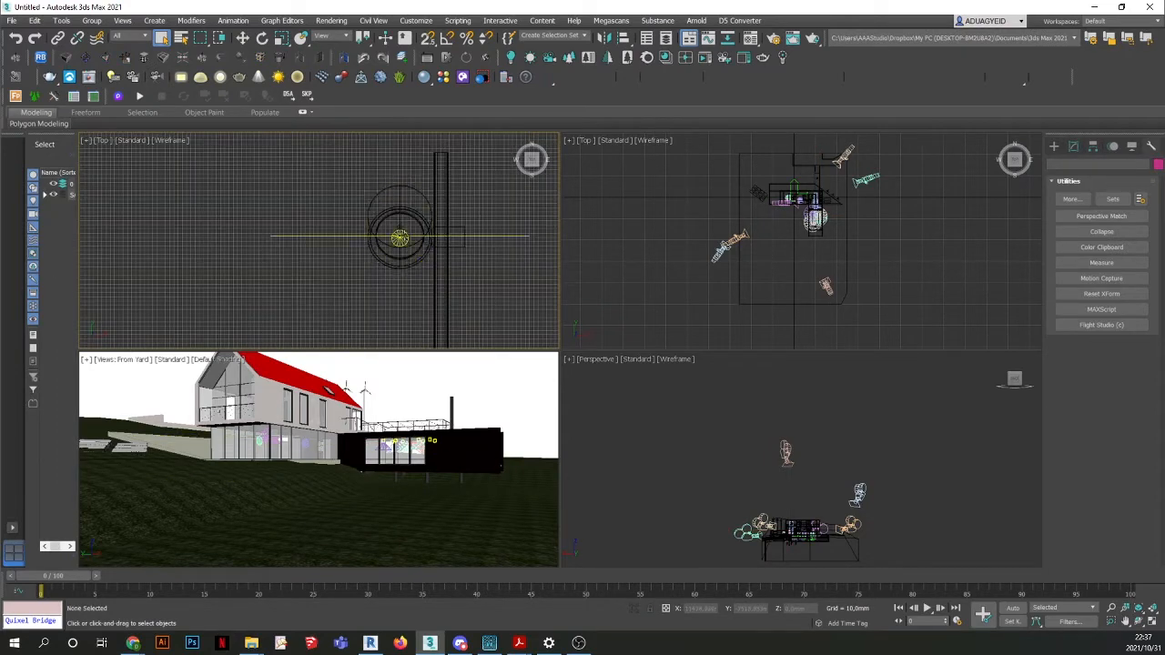
pyautogui.click(401, 237)
pyautogui.scroll(-5, 351, 242)
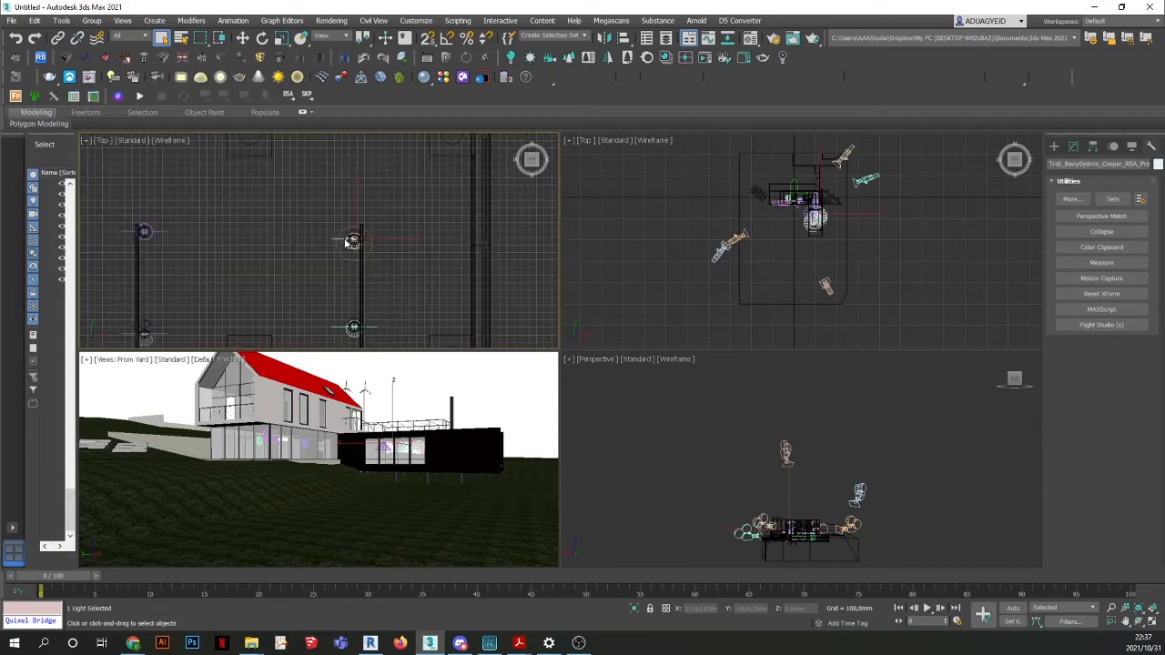
pyautogui.rightClick(376, 207)
pyautogui.click(282, 244)
pyautogui.scroll(2, 332, 238)
# Select a track light in the annex together with all similar lights in the house, and delete them.
pyautogui.click(362, 233)
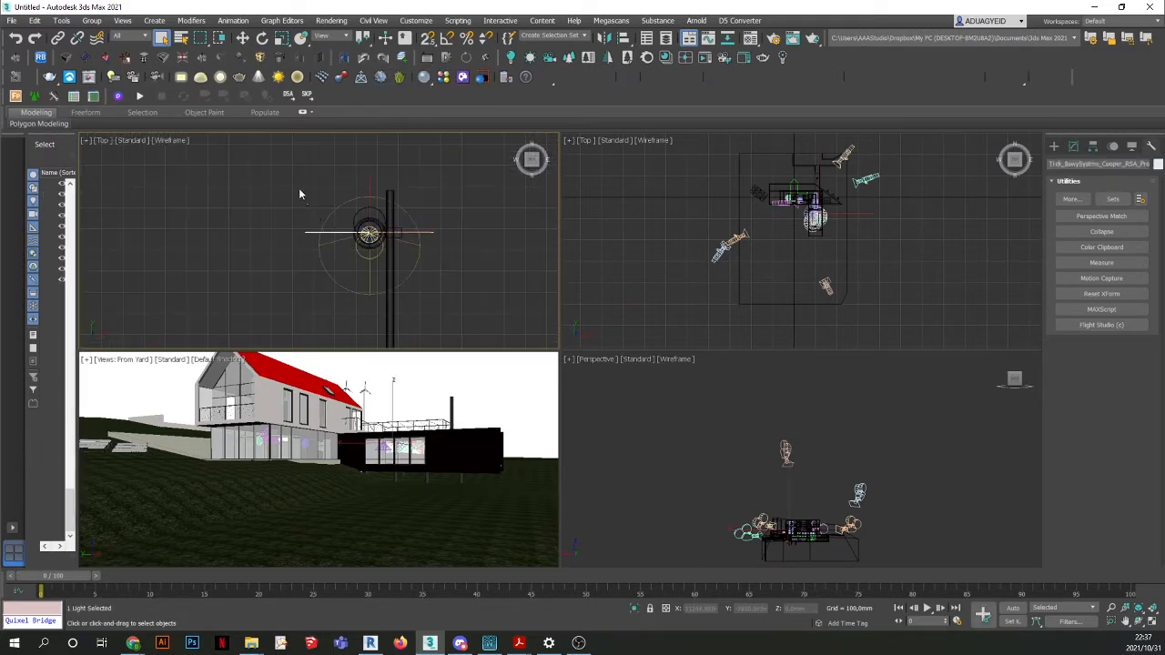
pyautogui.rightClick(295, 184)
pyautogui.click(323, 246)
pyautogui.scroll(-4, 367, 251)
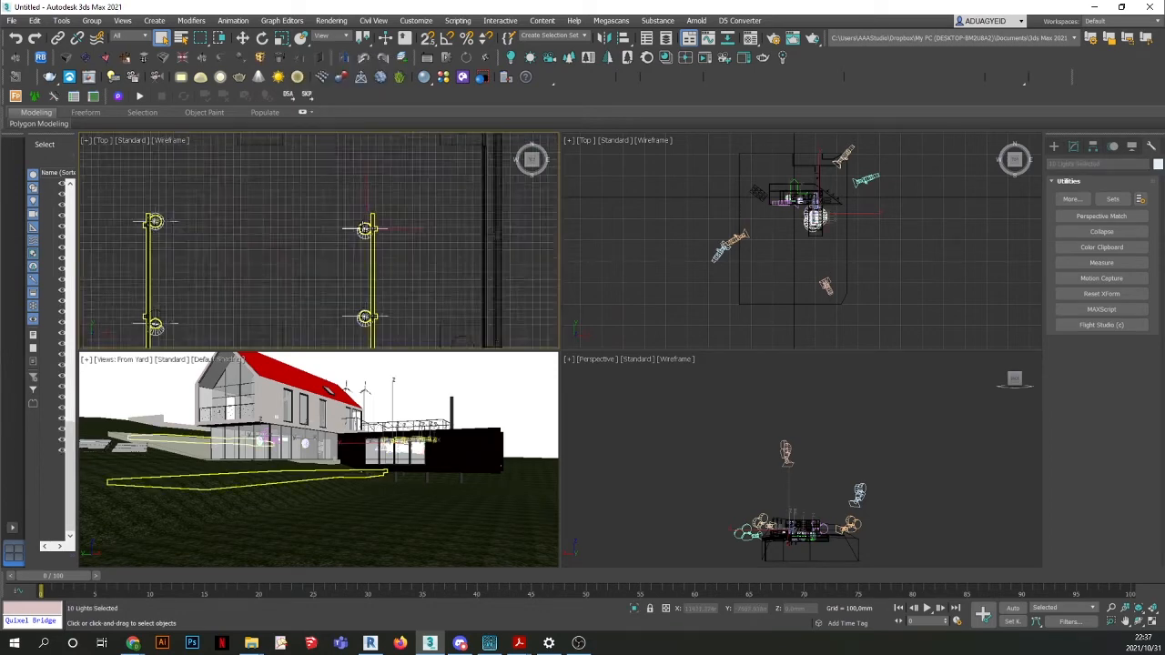
pyautogui.scroll(-2, 366, 251)
pyautogui.scroll(1, 378, 228)
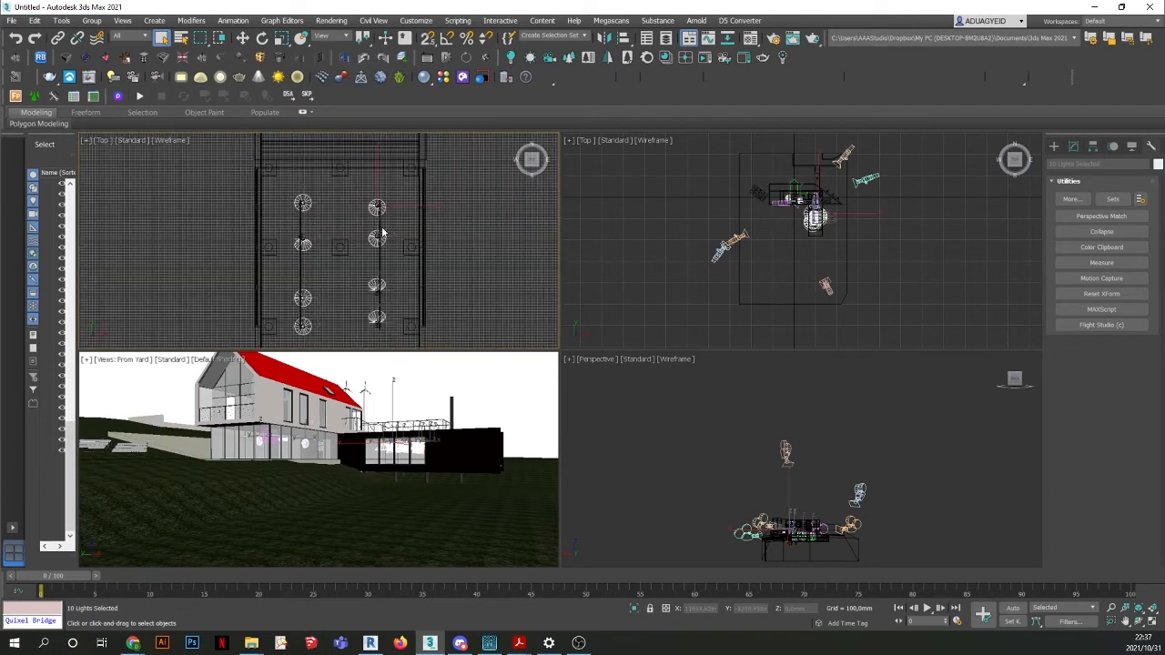
pyautogui.scroll(2, 366, 206)
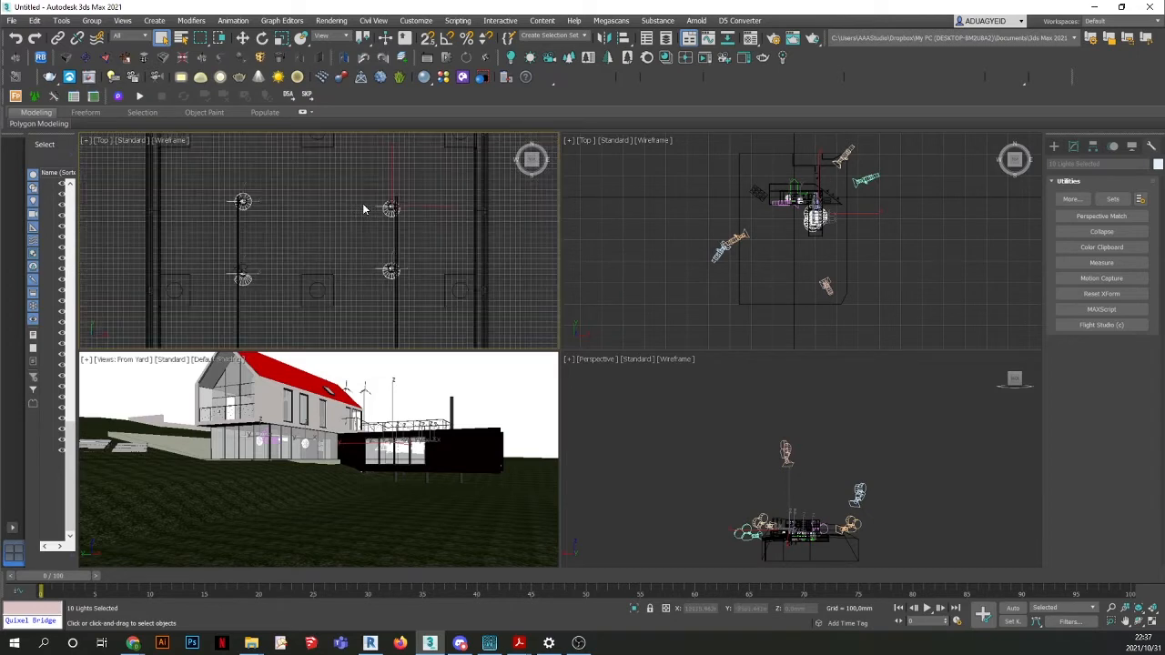
pyautogui.press('Delete')
pyautogui.scroll(2, 371, 205)
pyautogui.scroll(-3, 383, 259)
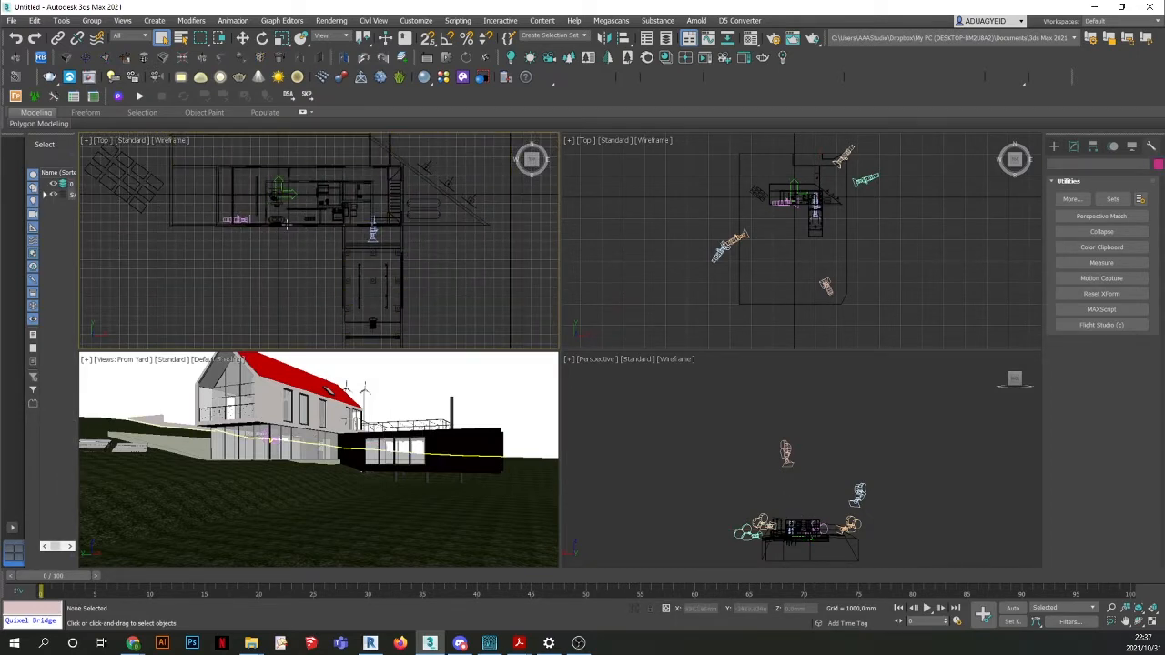
pyautogui.moveTo(262, 246); pyautogui.dragTo(318, 261, button='middle')
pyautogui.scroll(-3, 320, 261)
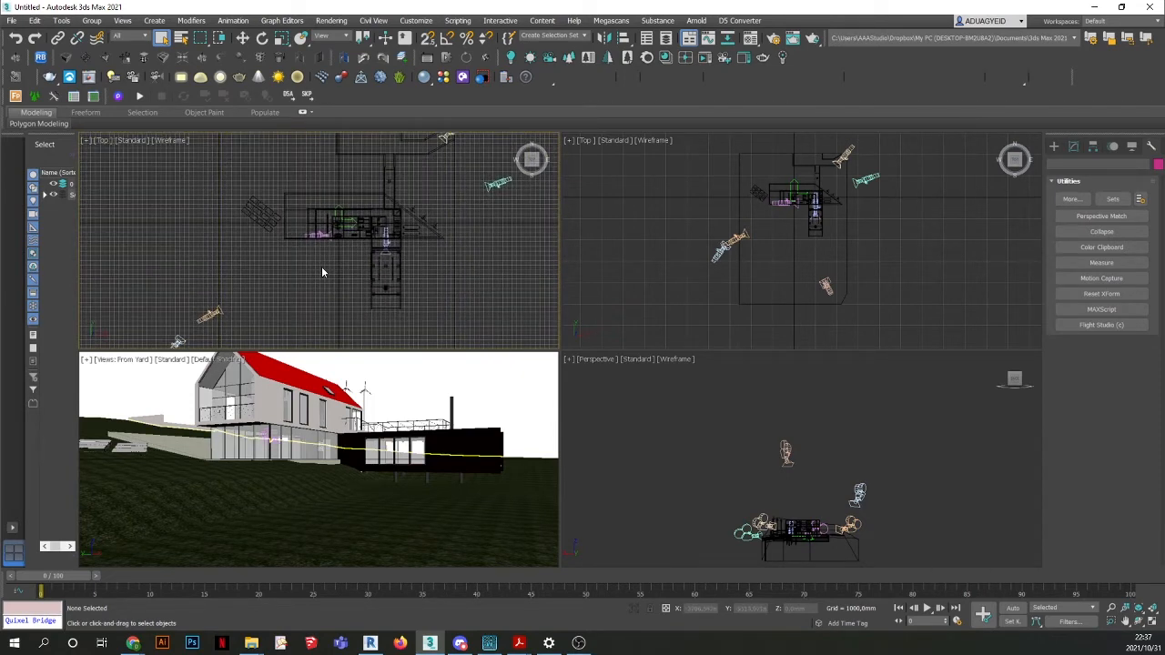
# Switch to the Corona Renderer gallery page in Chrome and open the site's Download Corona page.
pyautogui.moveTo(134, 644)
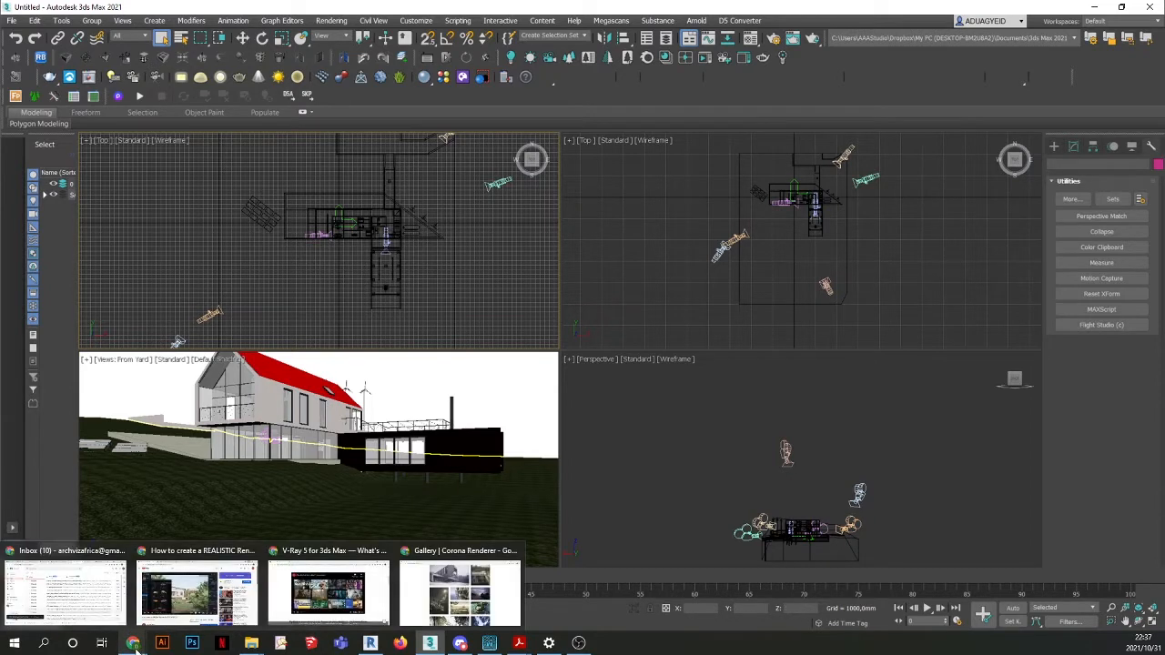
pyautogui.click(460, 592)
pyautogui.scroll(5, 568, 235)
pyautogui.scroll(2, 568, 235)
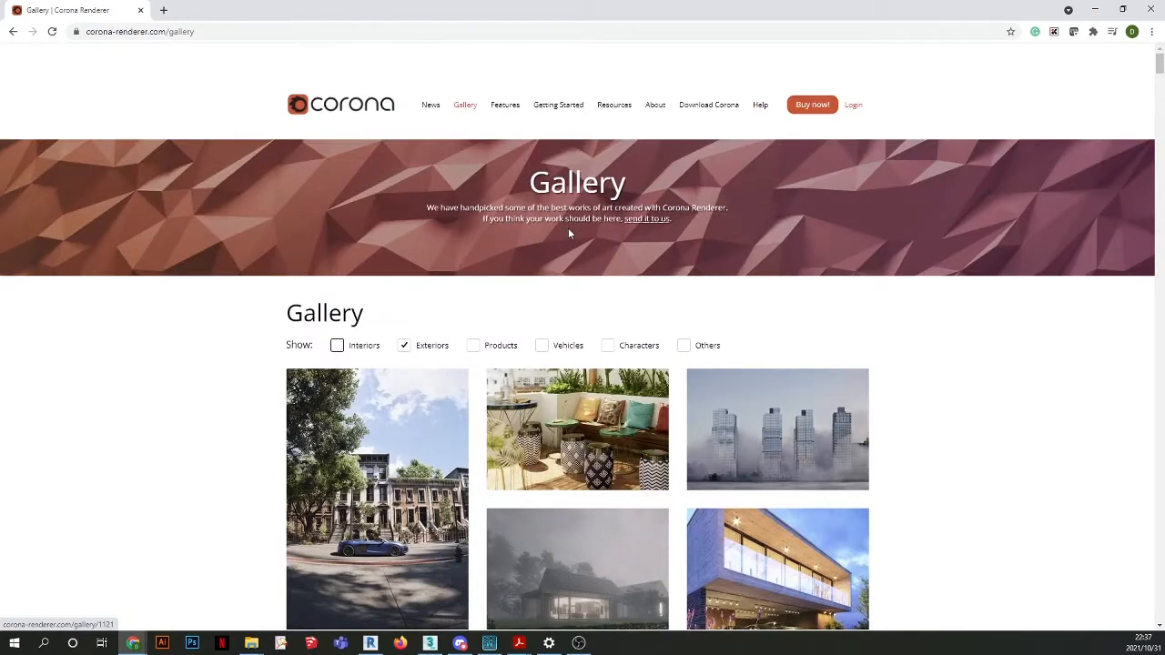
pyautogui.click(710, 107)
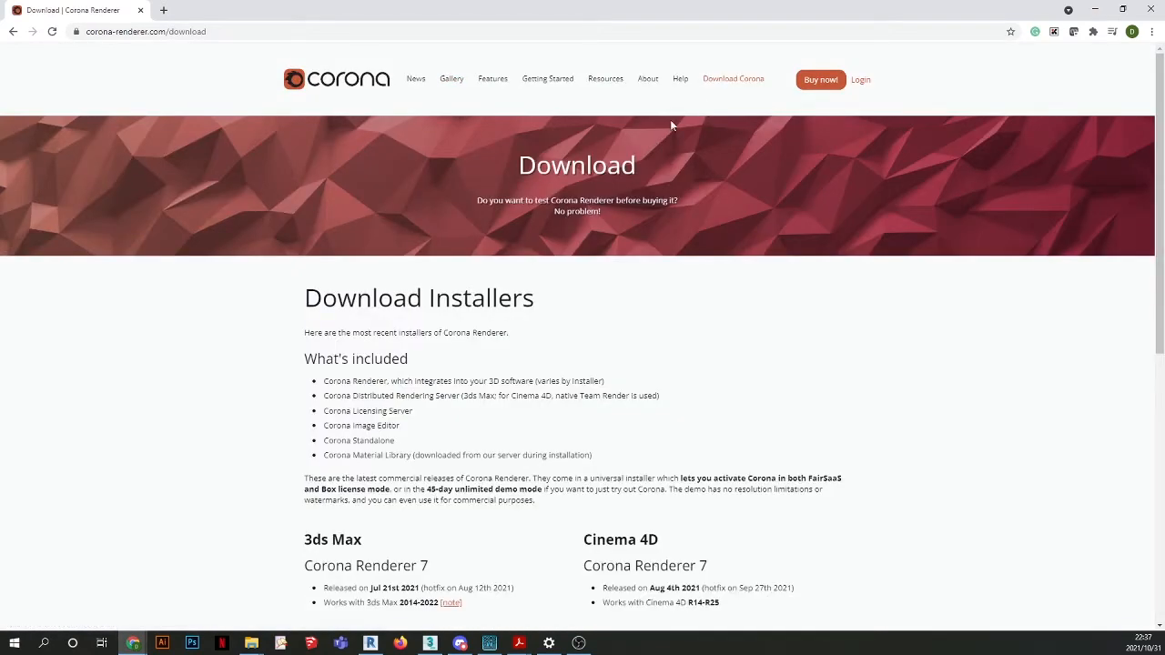
# Examine the Download Installers page for the included components, demo terms and the Corona Renderer installer for 3ds Max.
pyautogui.scroll(-3, 359, 362)
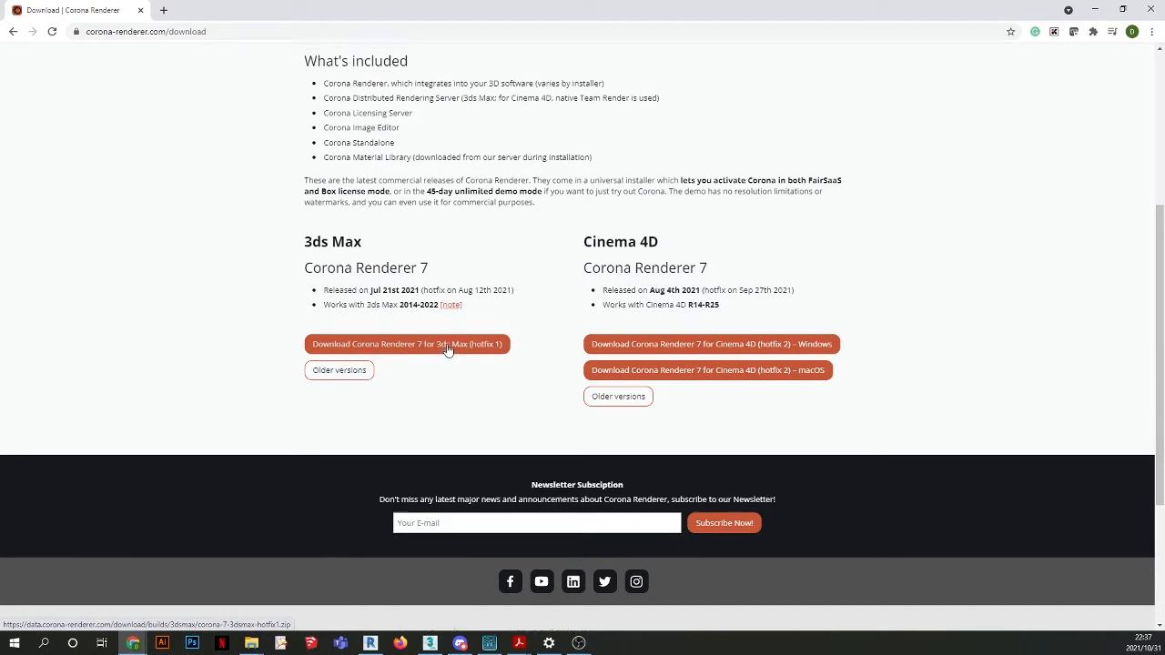
pyautogui.scroll(1, 453, 332)
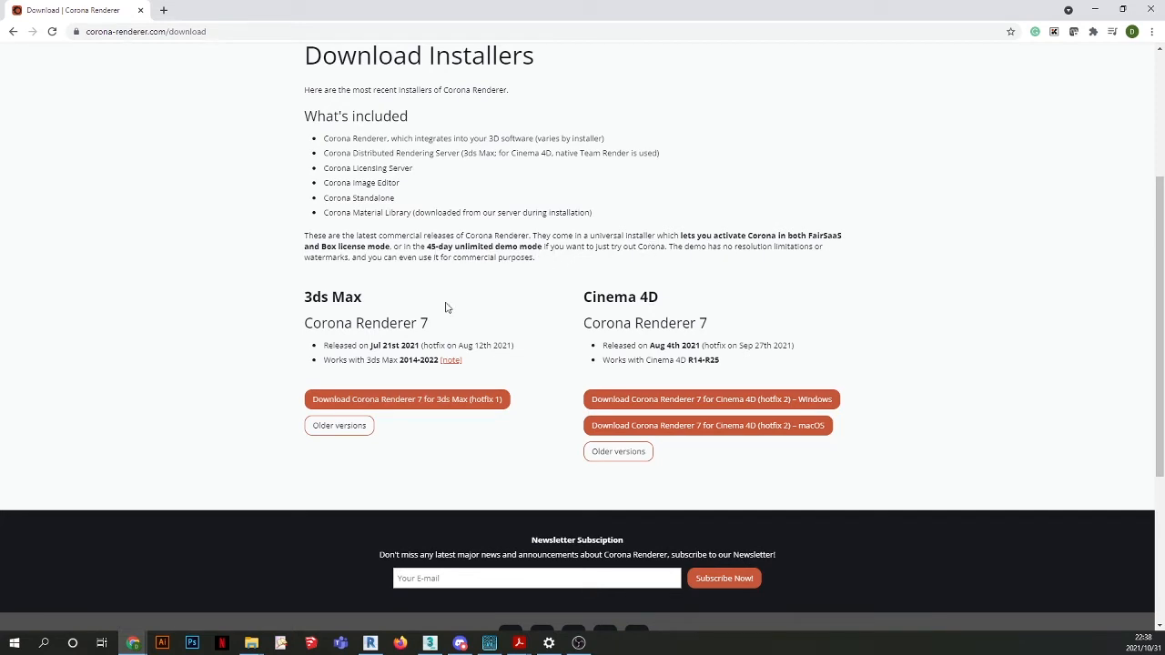
pyautogui.scroll(2, 447, 308)
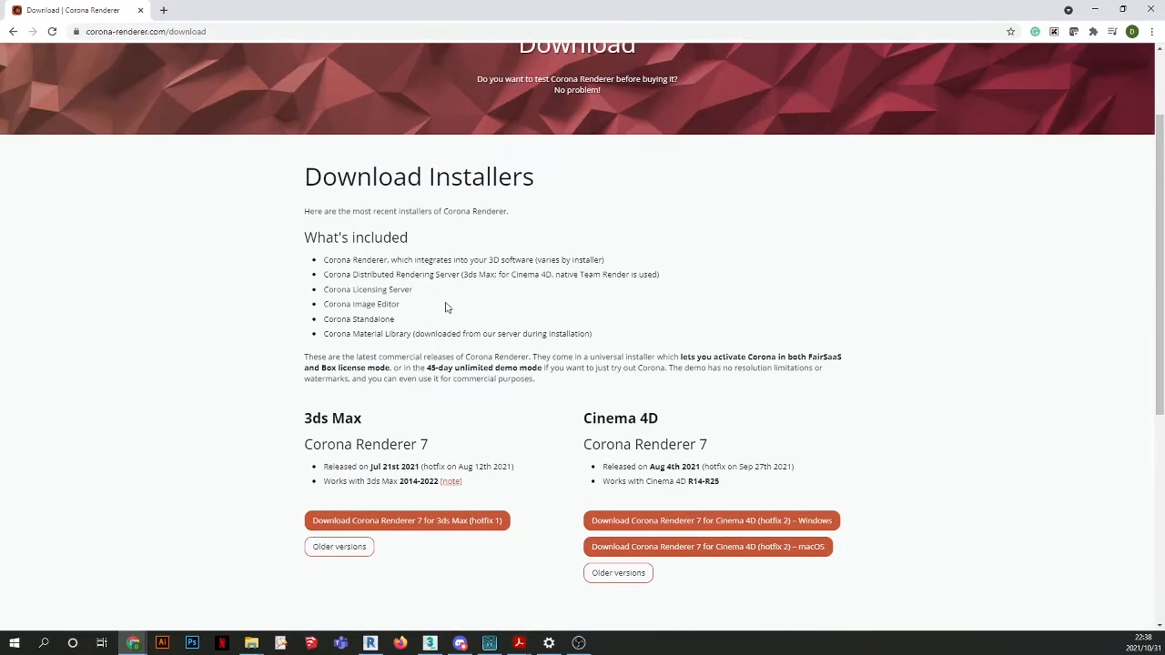
pyautogui.scroll(-5, 447, 308)
pyautogui.scroll(3, 446, 308)
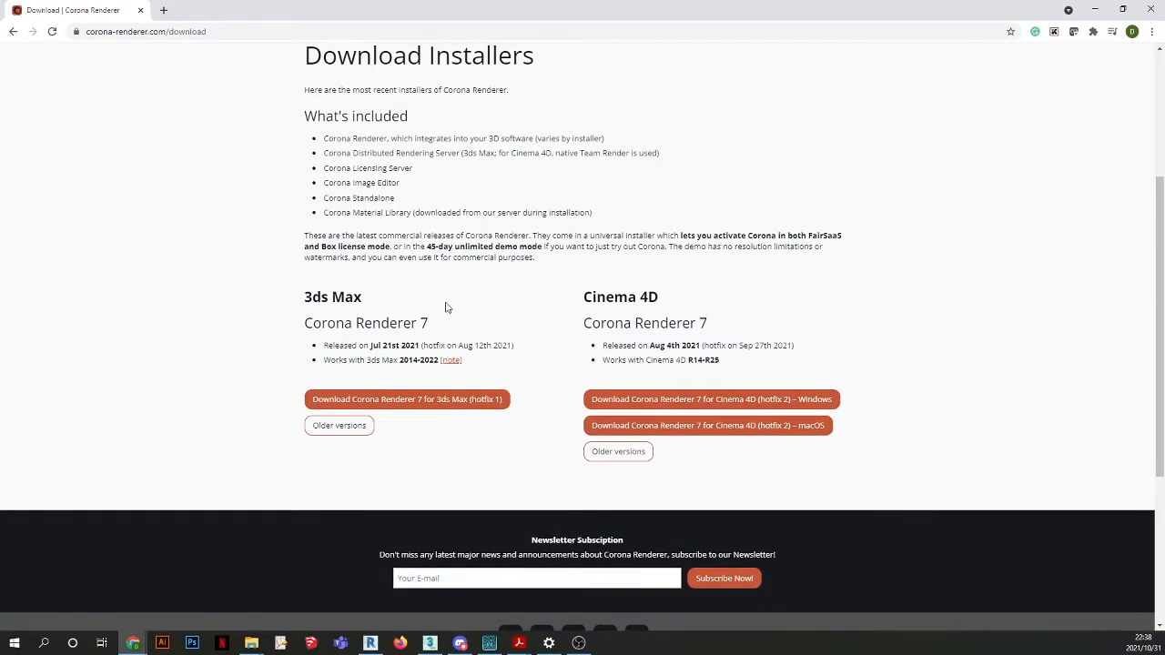
pyautogui.scroll(-5, 446, 308)
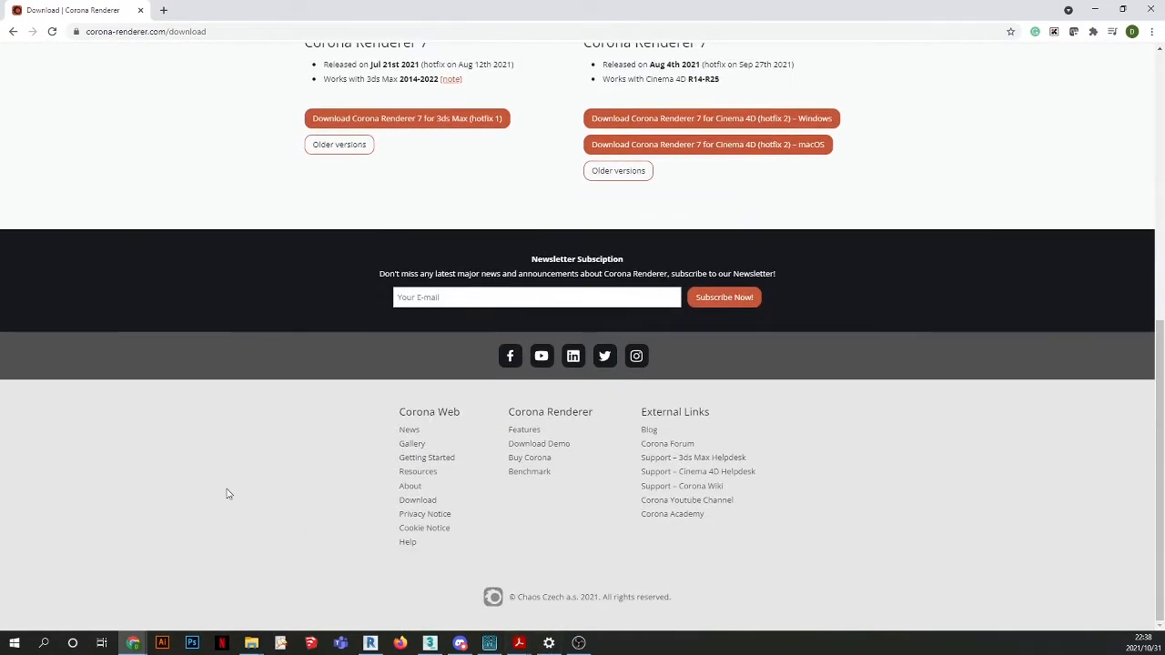
pyautogui.scroll(5, 301, 373)
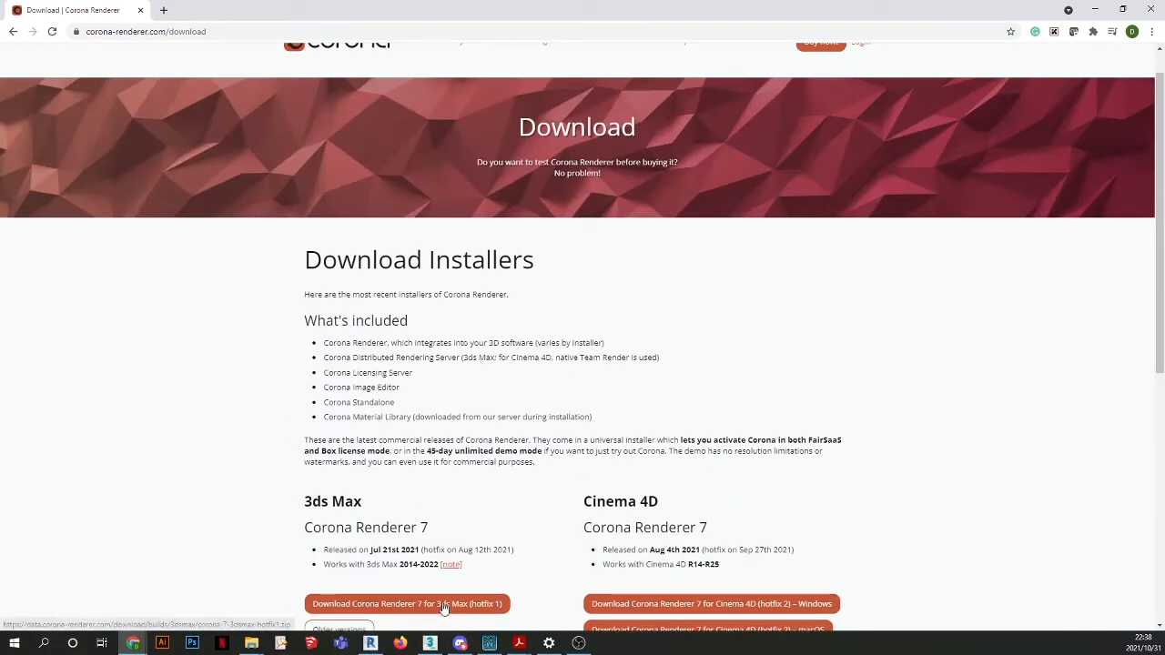
# Switch to 3ds Max and bring the house plan into view in the Top viewport.
pyautogui.click(430, 643)
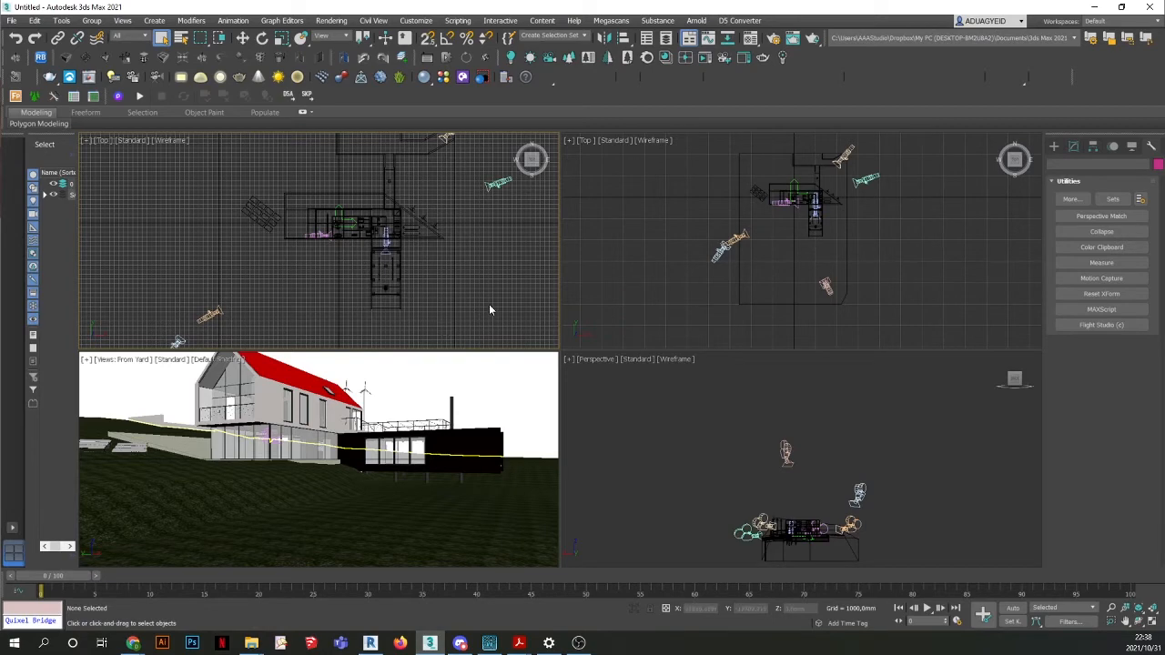
pyautogui.scroll(-3, 428, 280)
pyautogui.scroll(2, 459, 284)
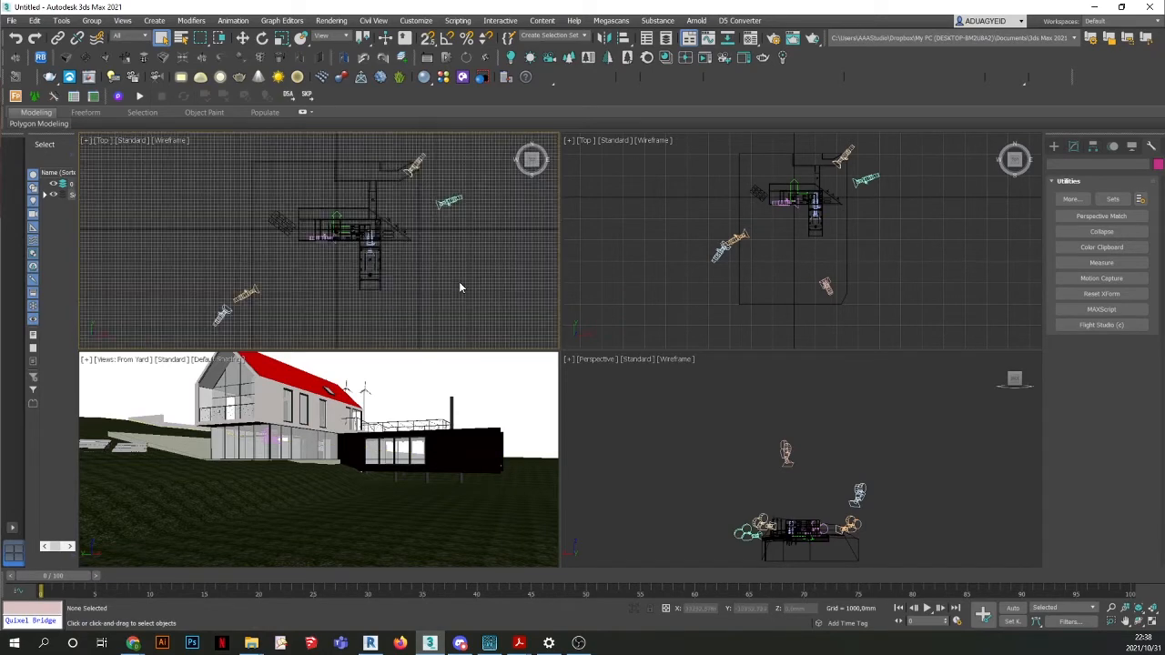
pyautogui.scroll(2, 458, 286)
pyautogui.click(331, 20)
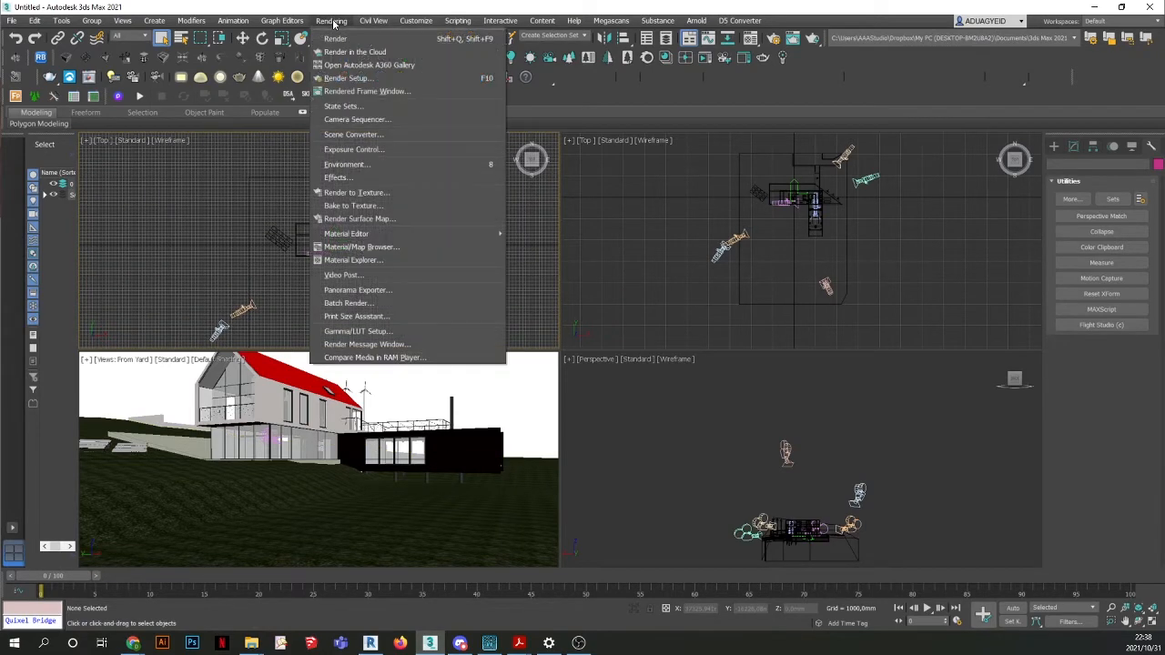
pyautogui.click(346, 80)
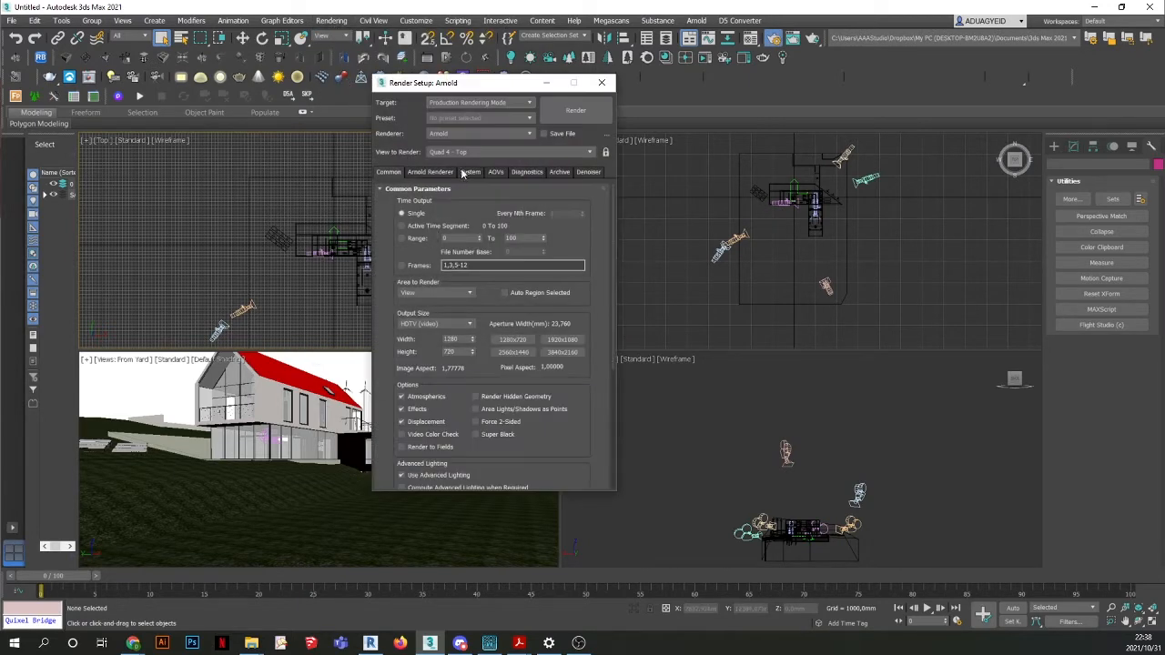
pyautogui.click(604, 84)
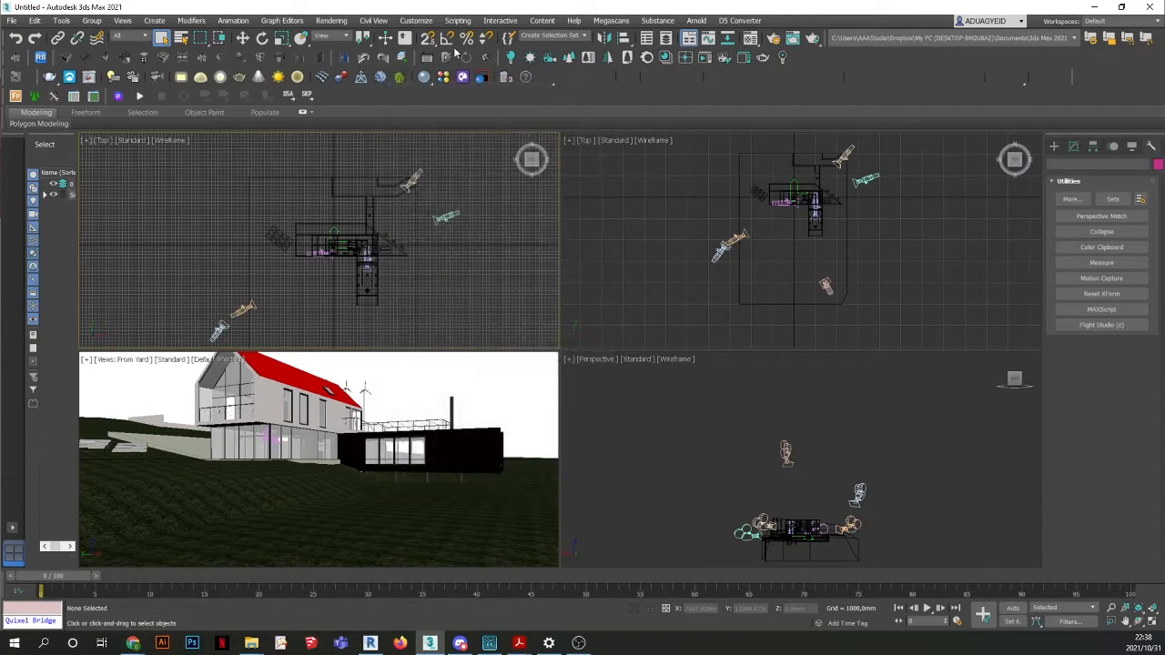
# Set the production renderer to CoronaRenderer in the Render Setup and close the settings.
pyautogui.click(333, 21)
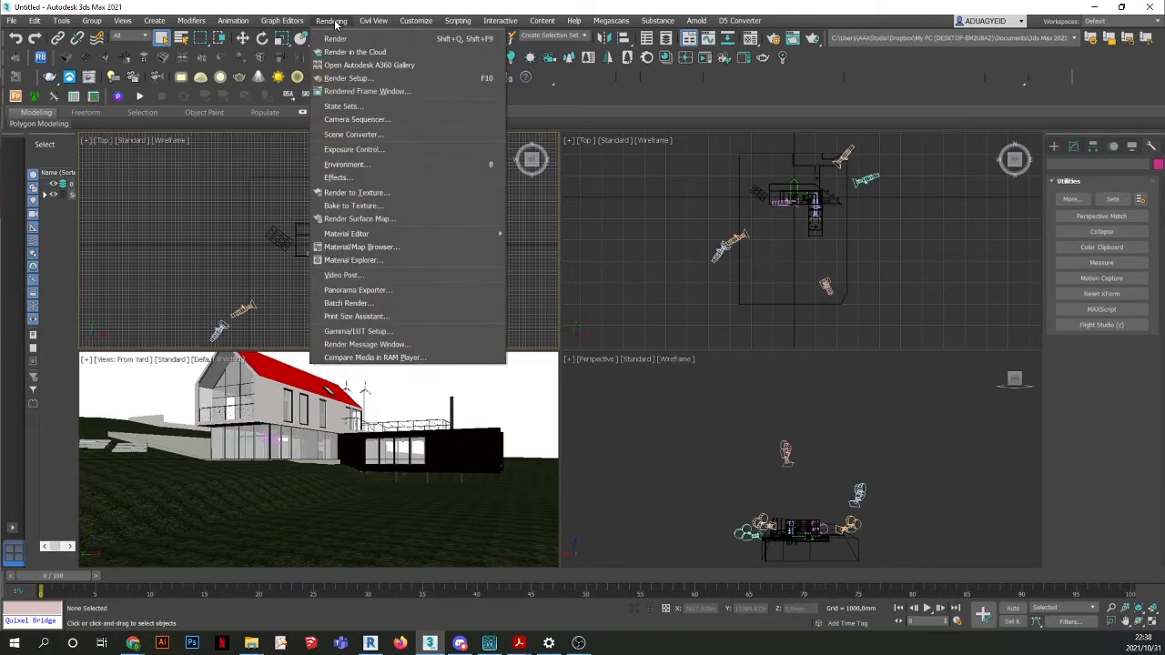
pyautogui.click(374, 68)
pyautogui.click(361, 78)
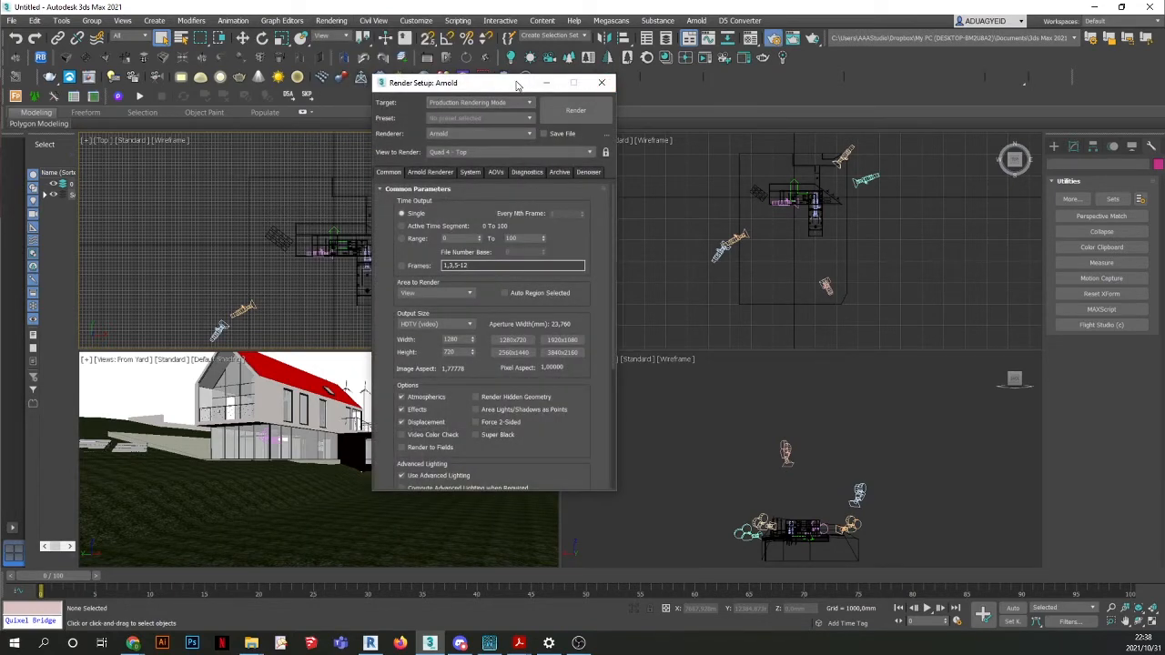
pyautogui.moveTo(517, 83); pyautogui.dragTo(492, 58)
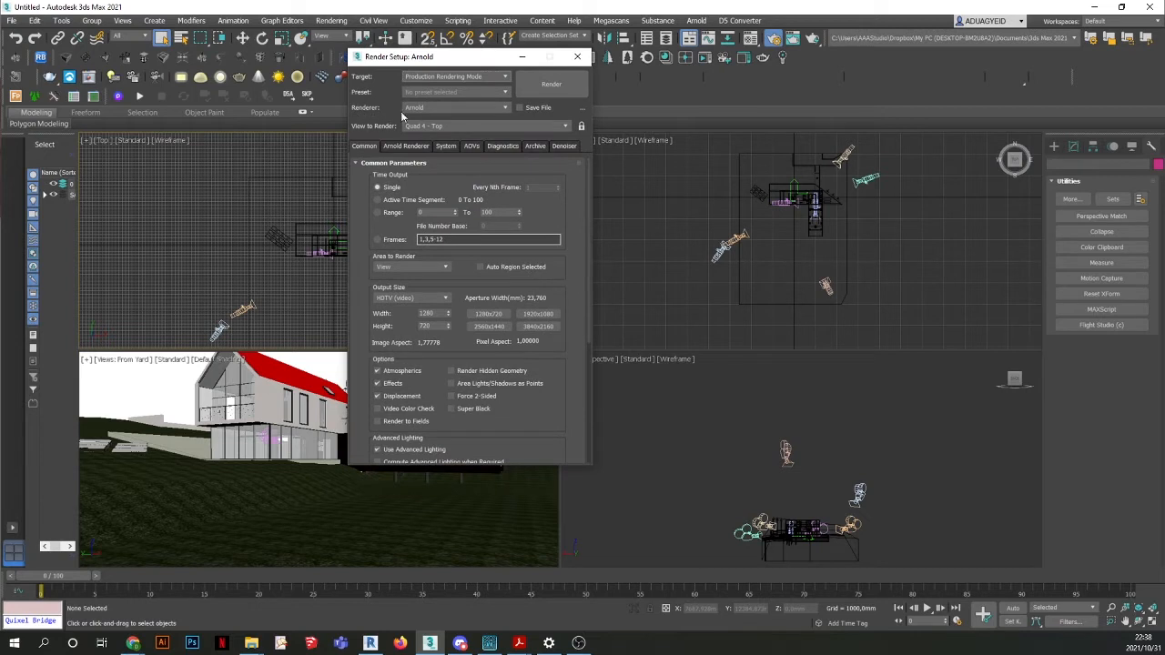
pyautogui.click(442, 107)
pyautogui.click(433, 162)
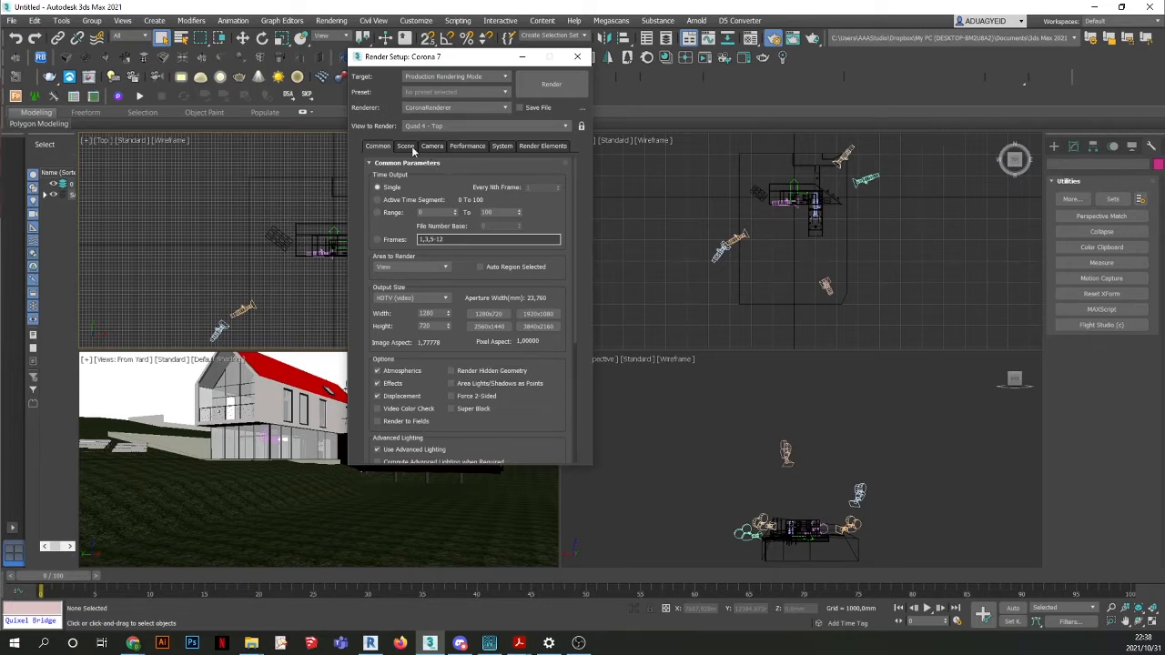
pyautogui.moveTo(452, 60); pyautogui.dragTo(536, 59)
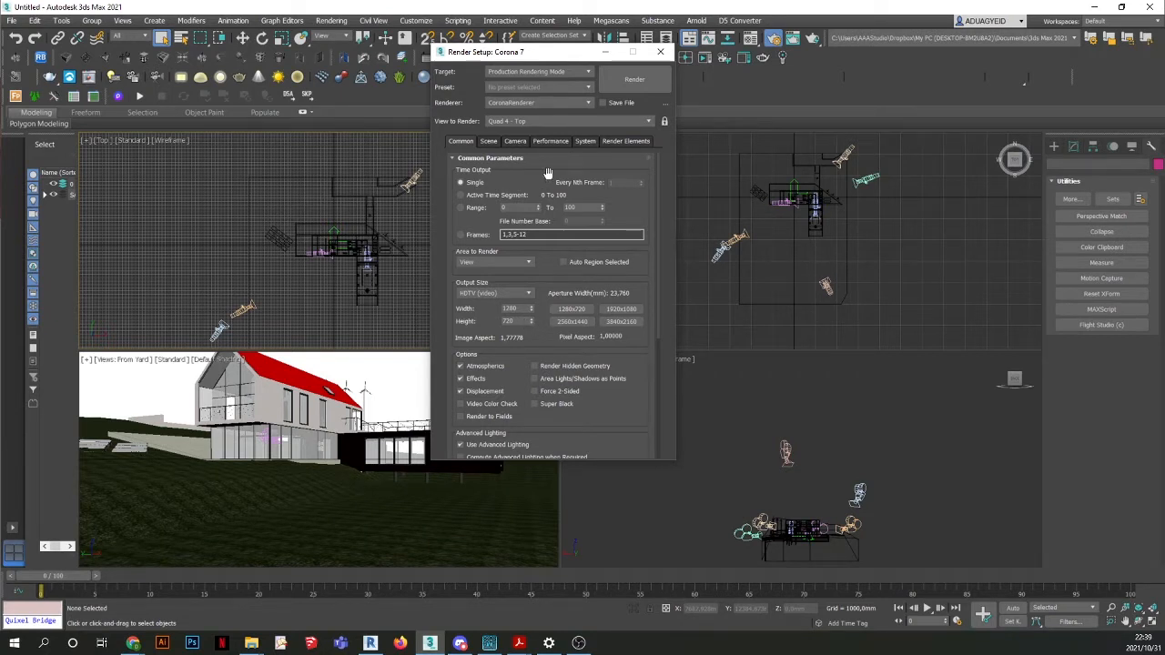
pyautogui.moveTo(522, 54); pyautogui.dragTo(476, 68)
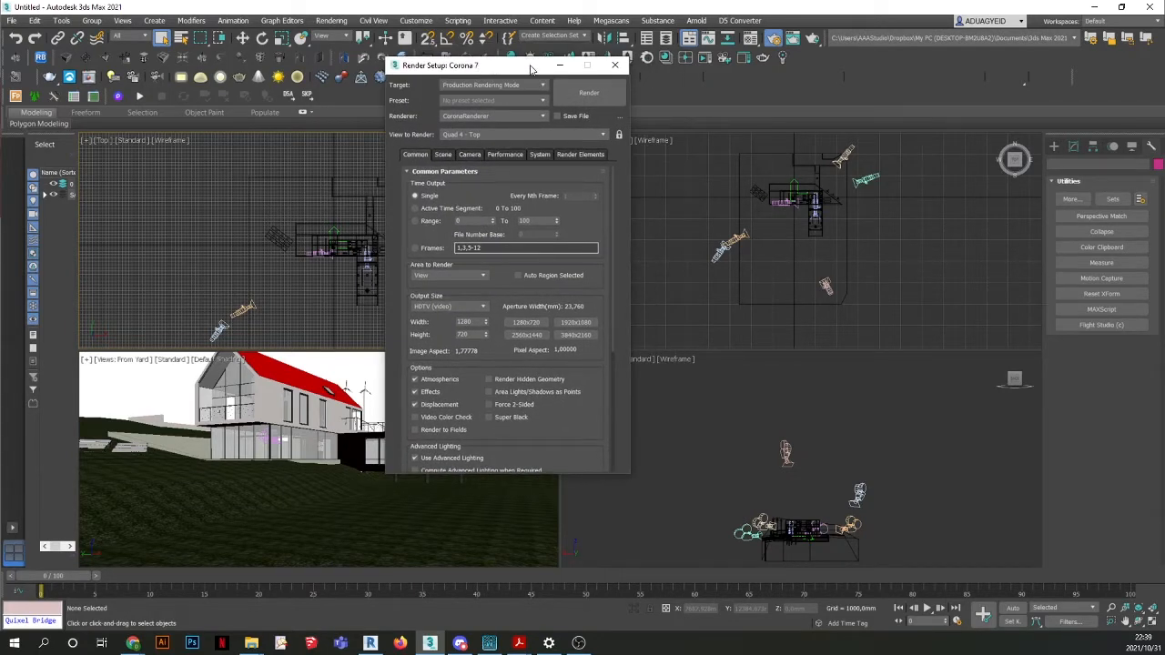
pyautogui.click(616, 67)
# Maximize the From Yard camera viewport and widen its field of view to show more surroundings around the house.
pyautogui.click(362, 261)
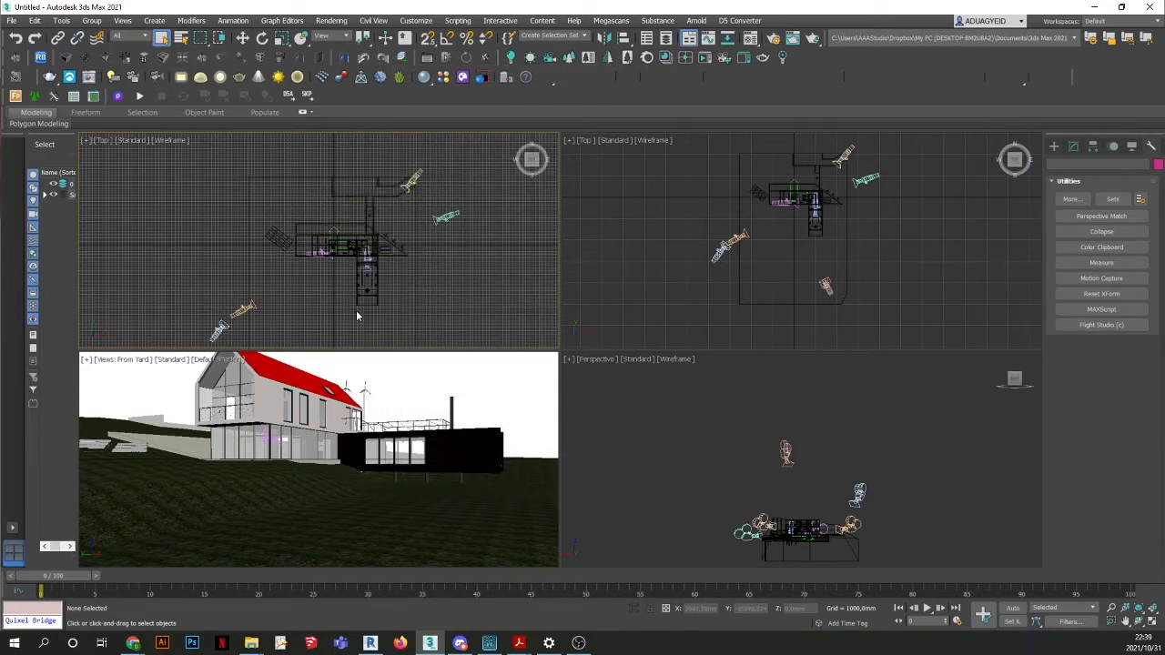
pyautogui.click(127, 382)
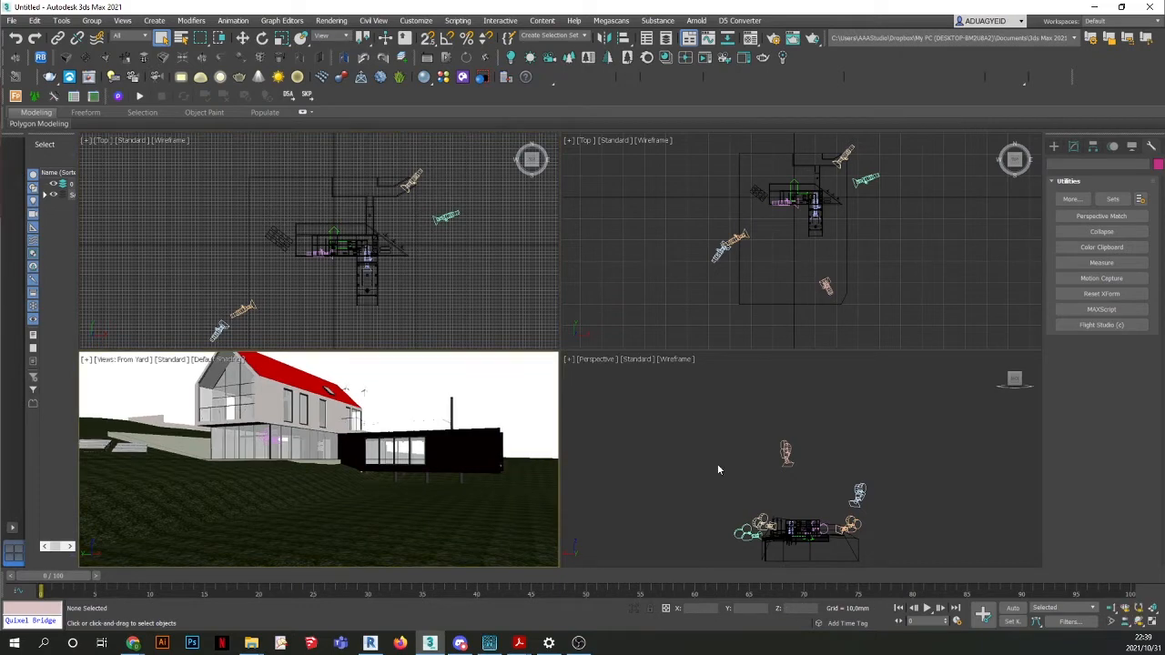
pyautogui.click(1154, 623)
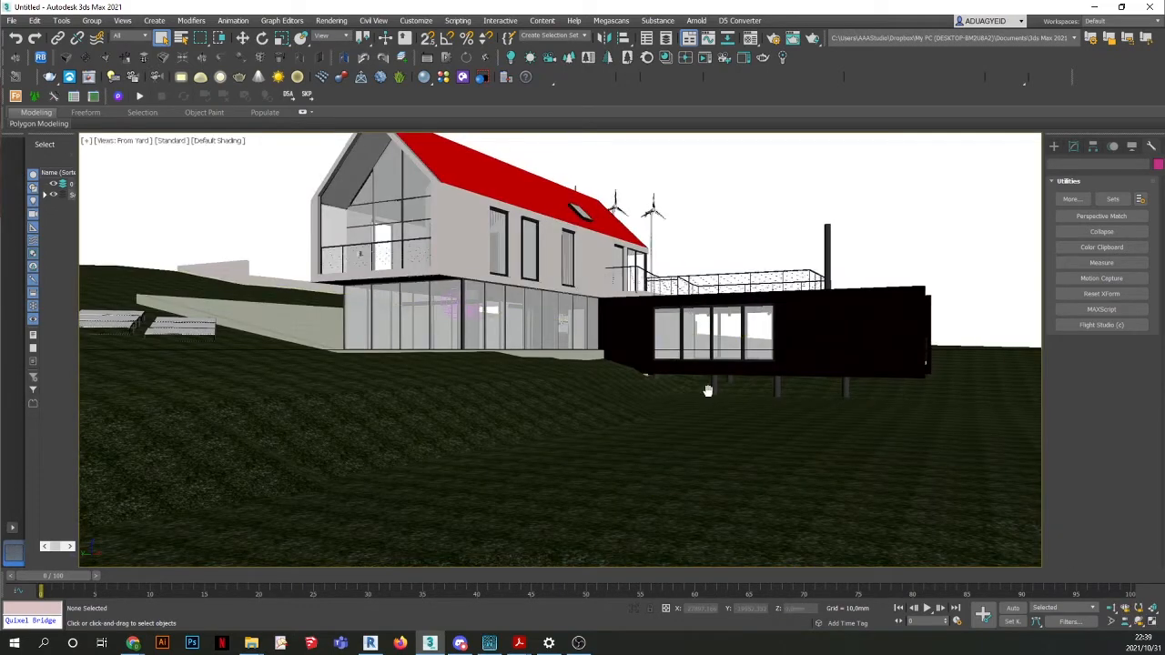
pyautogui.click(1110, 622)
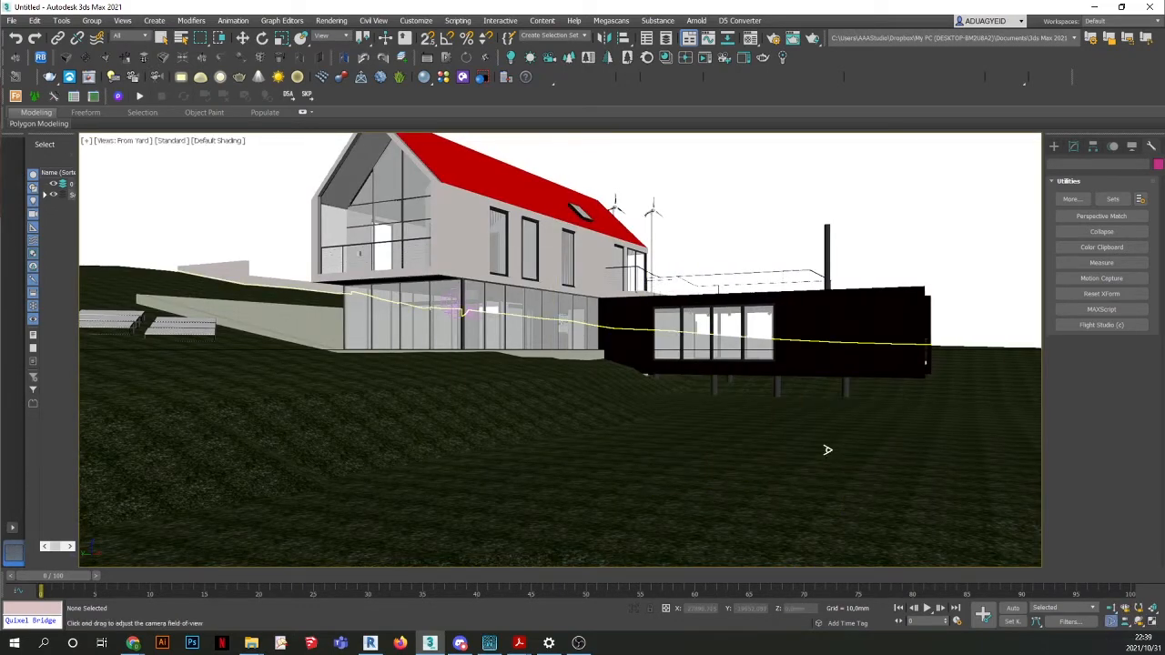
pyautogui.moveTo(826, 450); pyautogui.dragTo(829, 458)
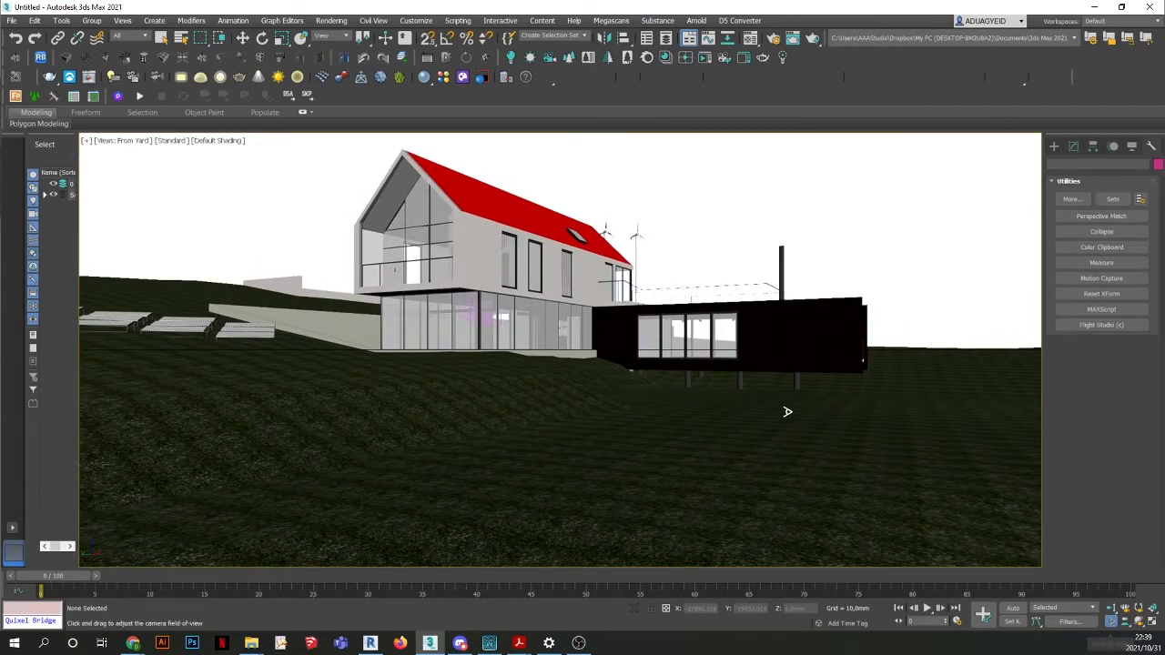
pyautogui.moveTo(789, 409); pyautogui.dragTo(788, 411)
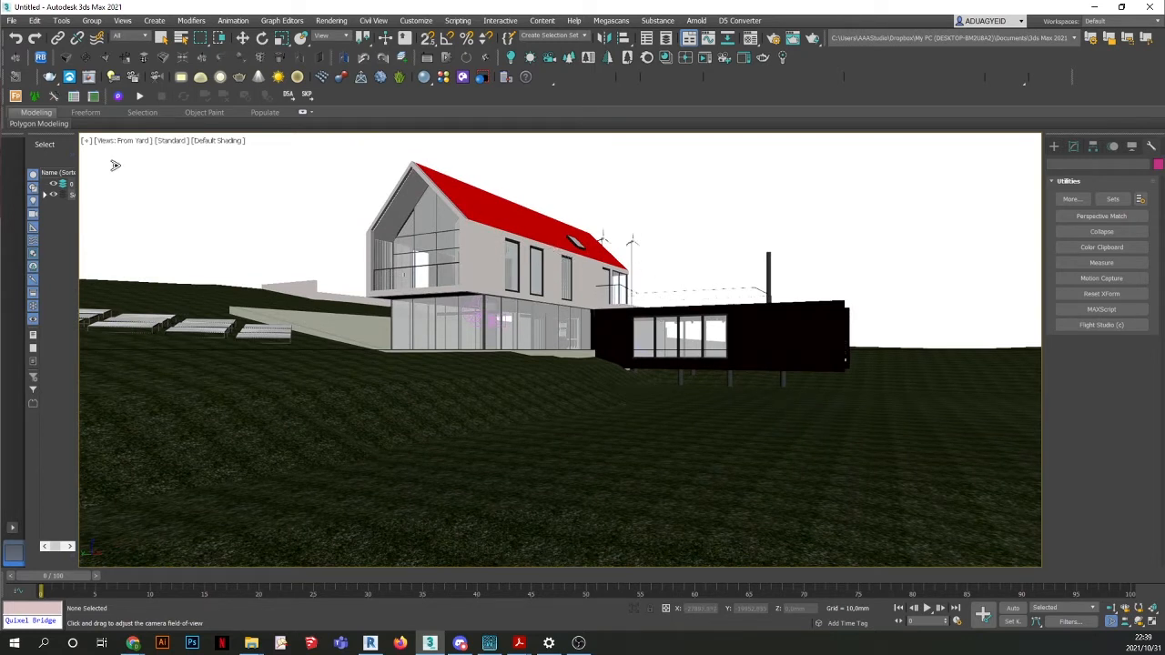
pyautogui.click(162, 38)
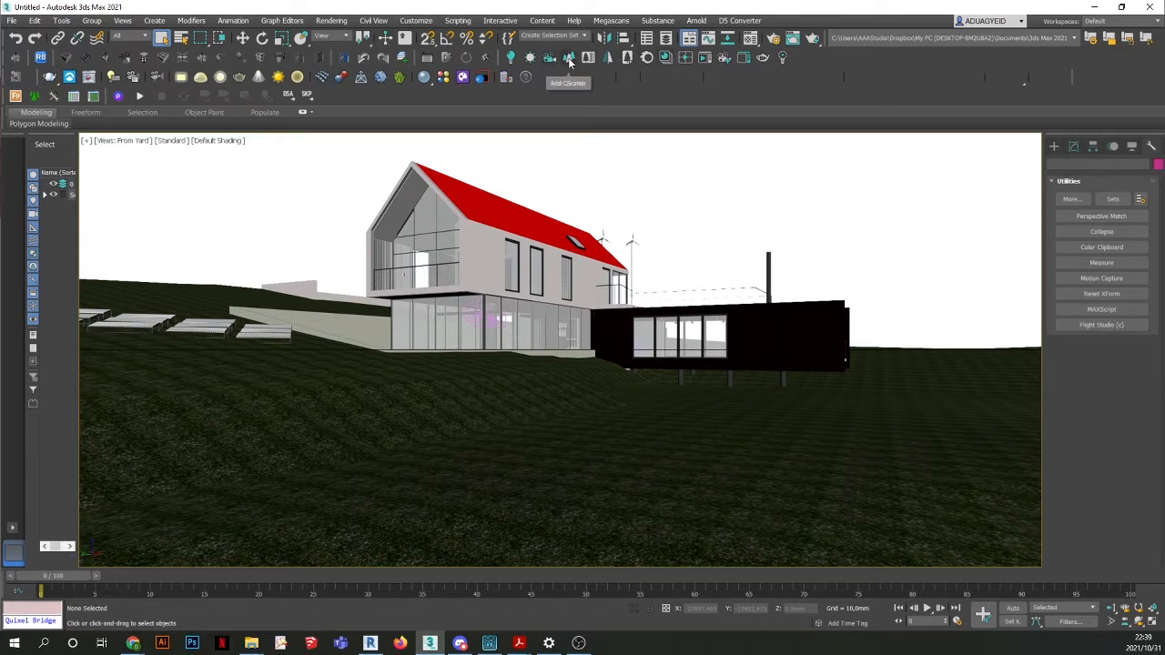
# Create a Corona camera from the From Yard view and restore the four-viewport layout.
pyautogui.click(744, 56)
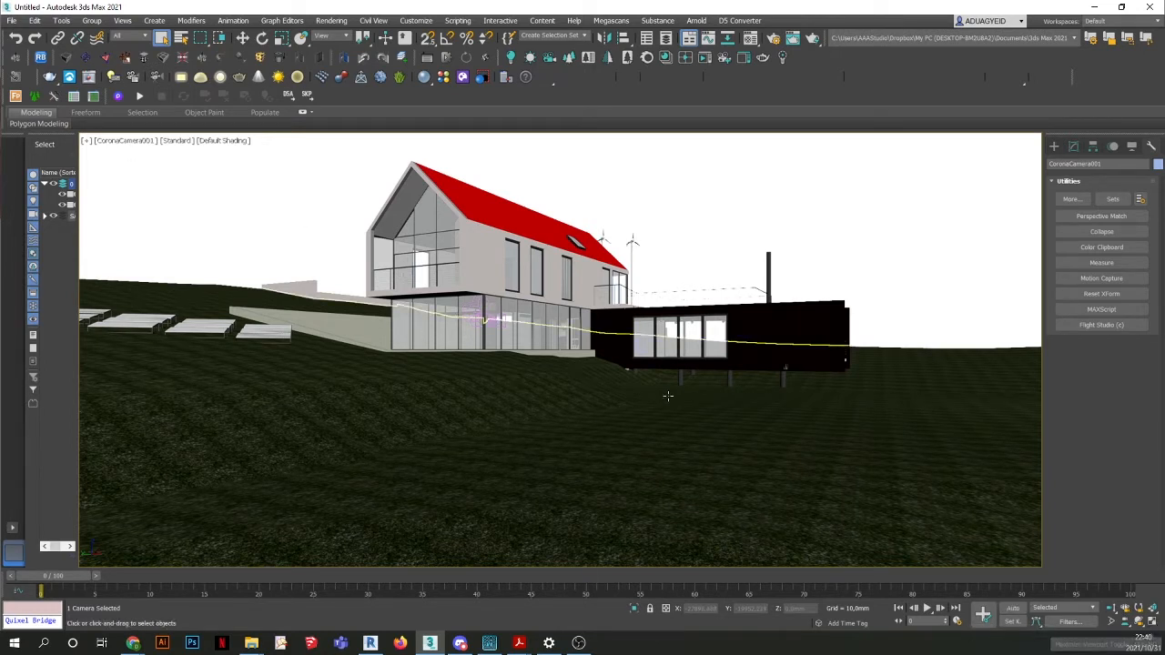
pyautogui.click(1152, 622)
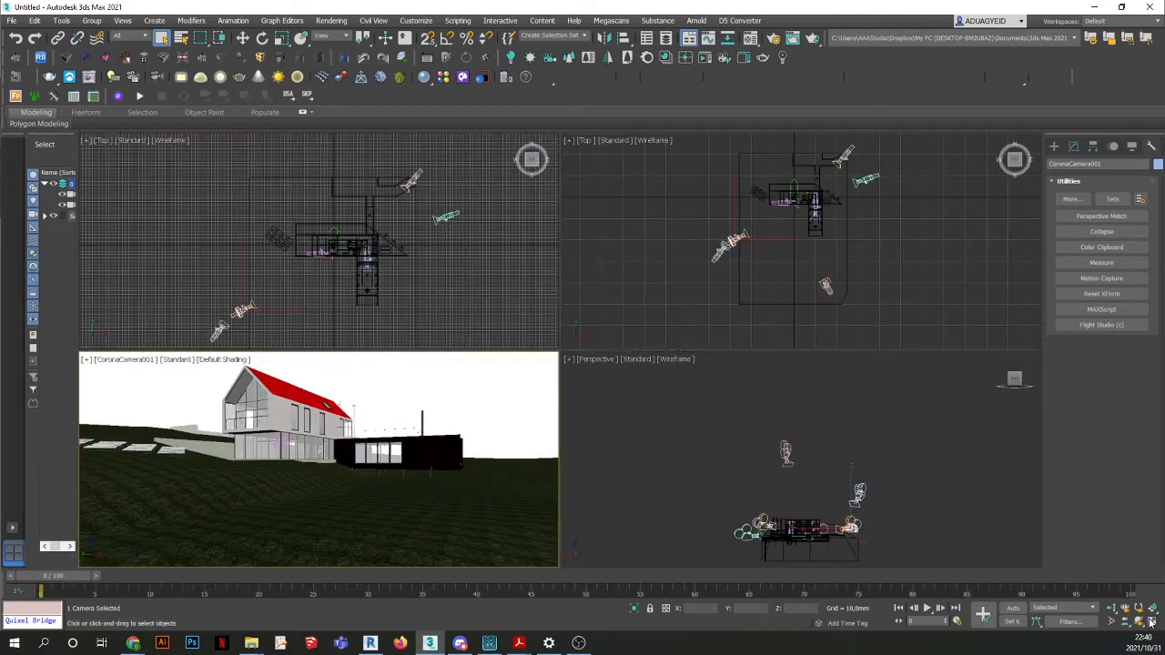
# Show the Approach camera view with default shading in the Top viewport with the wider site overview, and create a Corona camera from it.
pyautogui.click(671, 304)
pyautogui.click(583, 145)
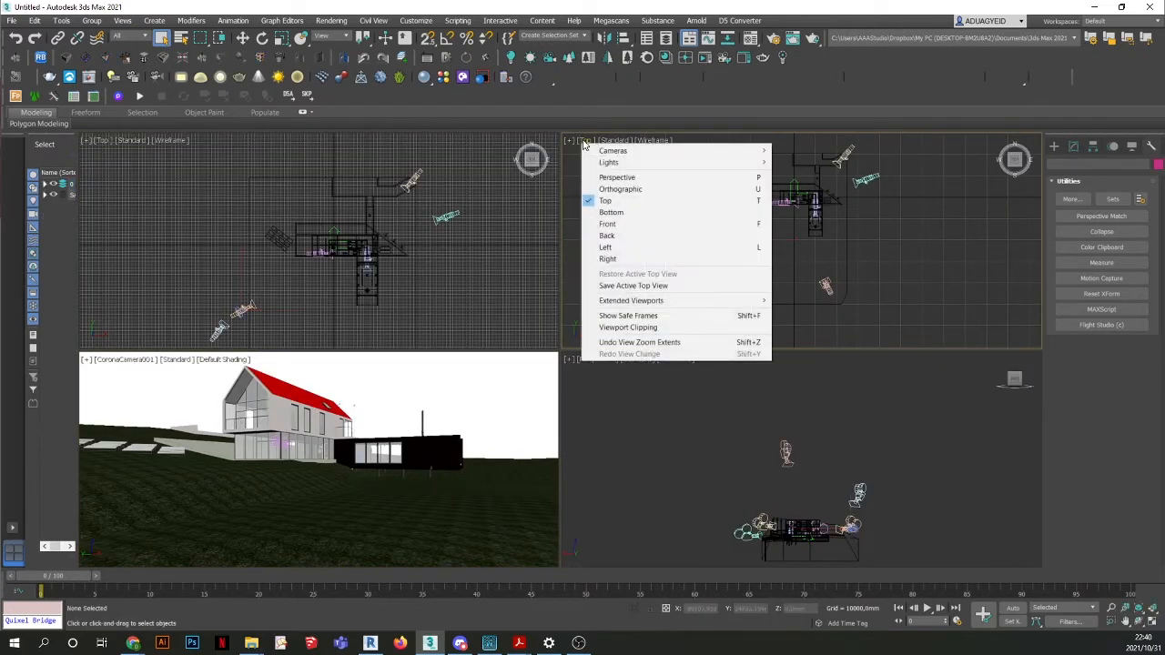
pyautogui.moveTo(600, 151)
pyautogui.click(836, 162)
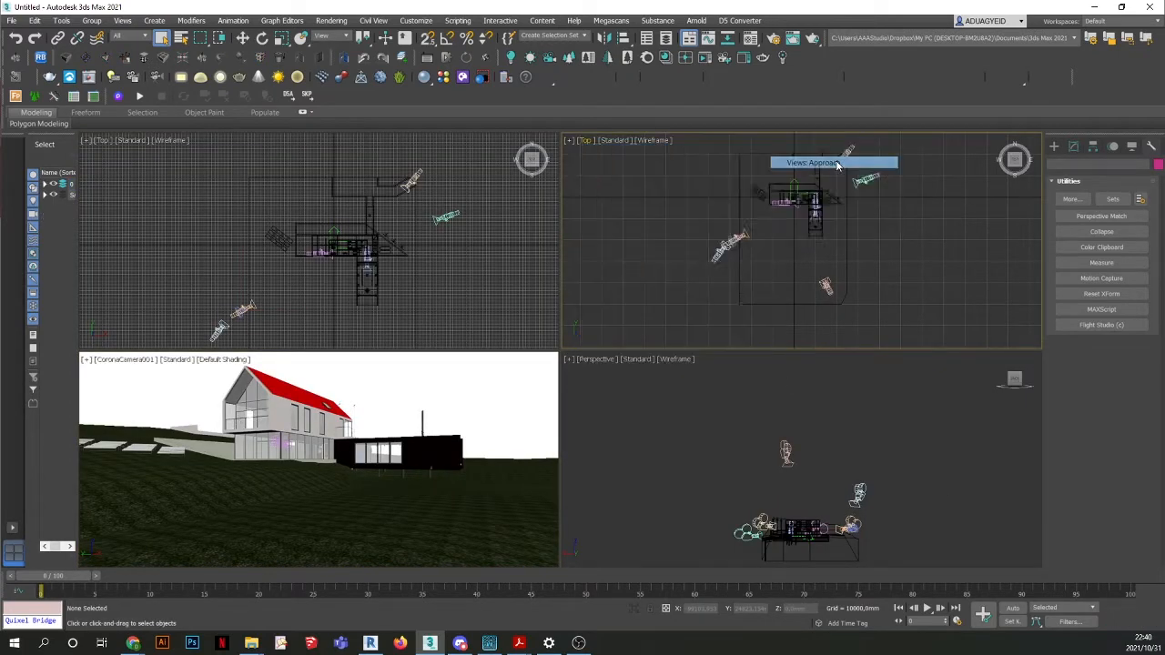
pyautogui.click(689, 141)
pyautogui.click(727, 151)
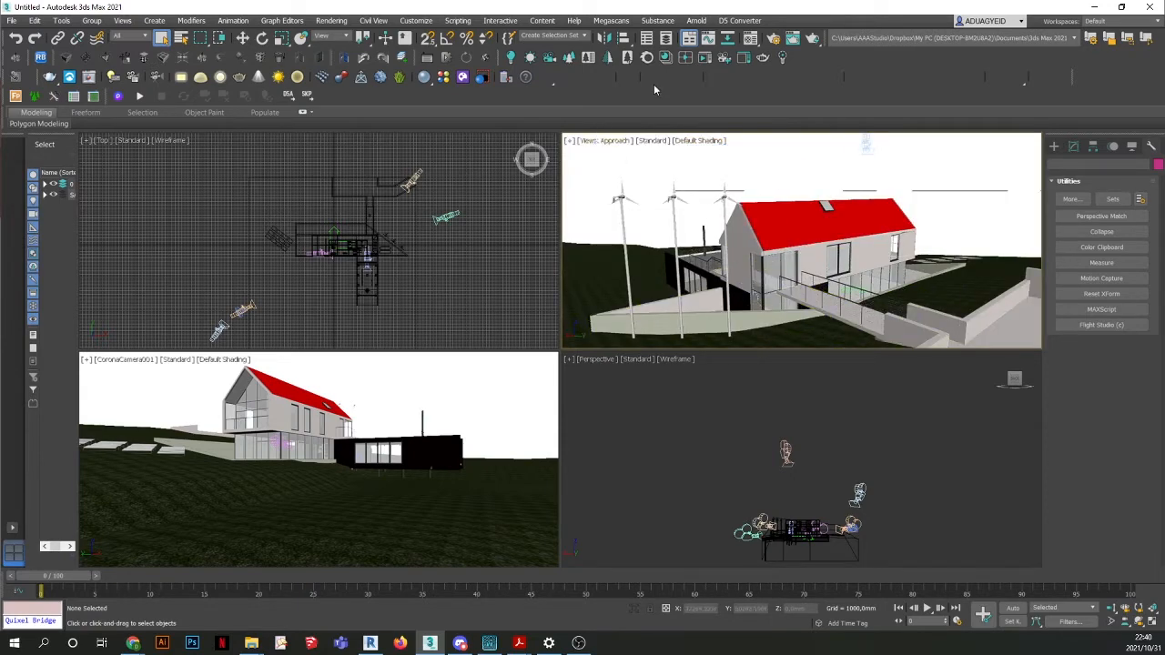
pyautogui.click(720, 59)
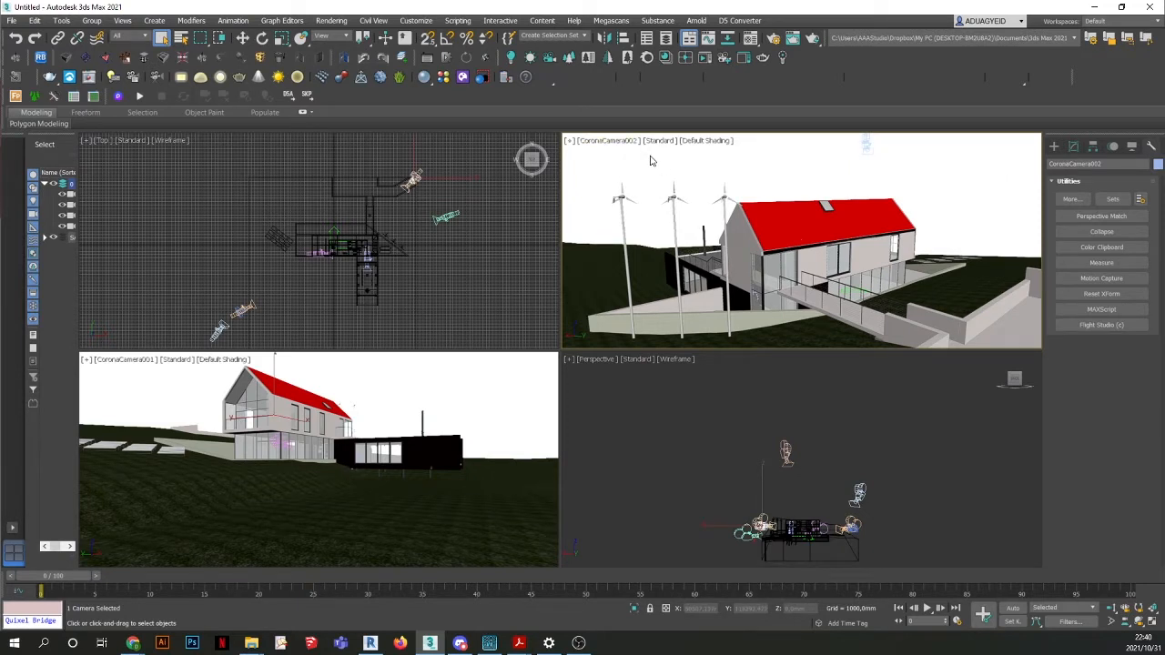
# Preview the Approach and Section Perspective camera views in the remaining Top viewport, applying default shading to the latter.
pyautogui.click(491, 214)
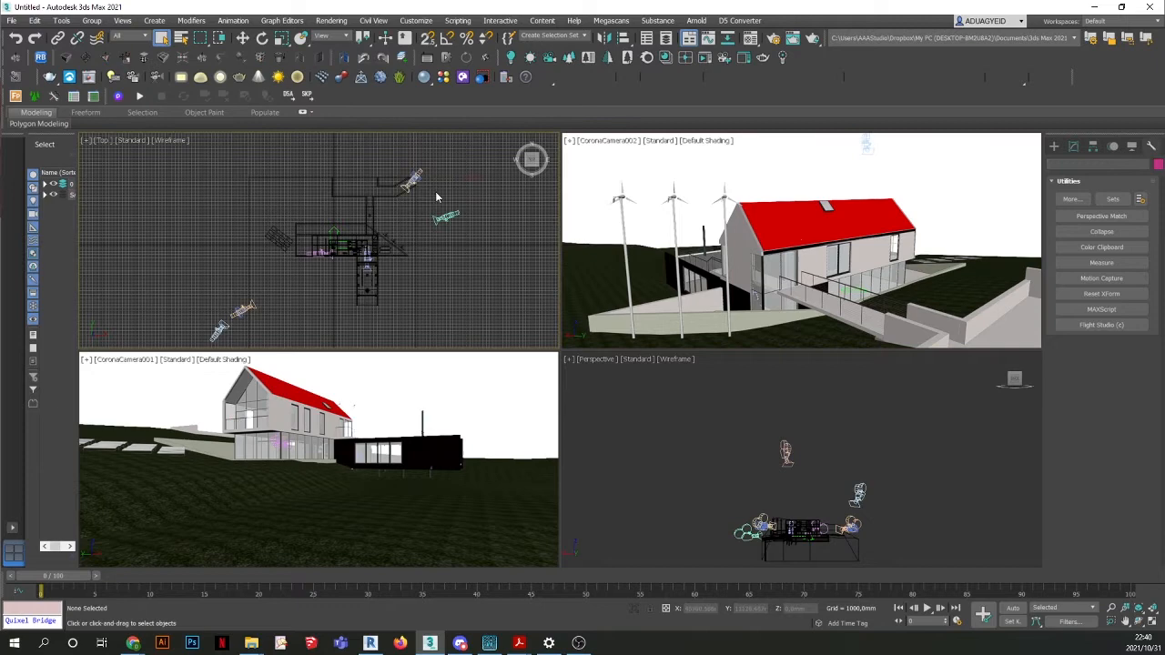
pyautogui.click(103, 141)
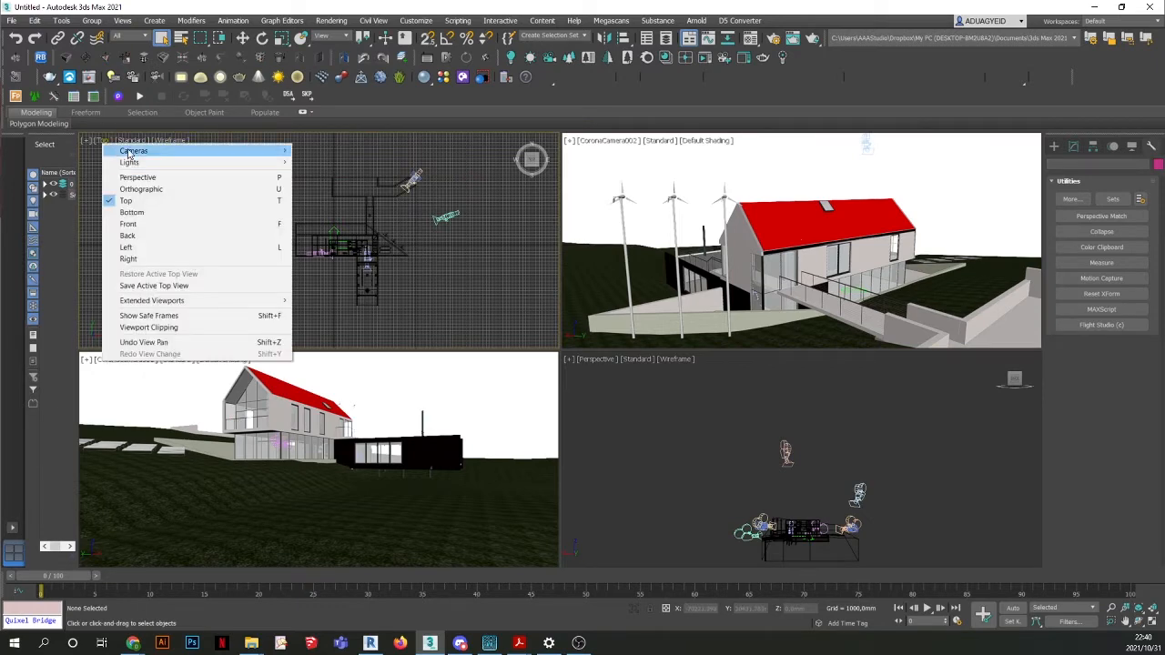
pyautogui.moveTo(129, 155)
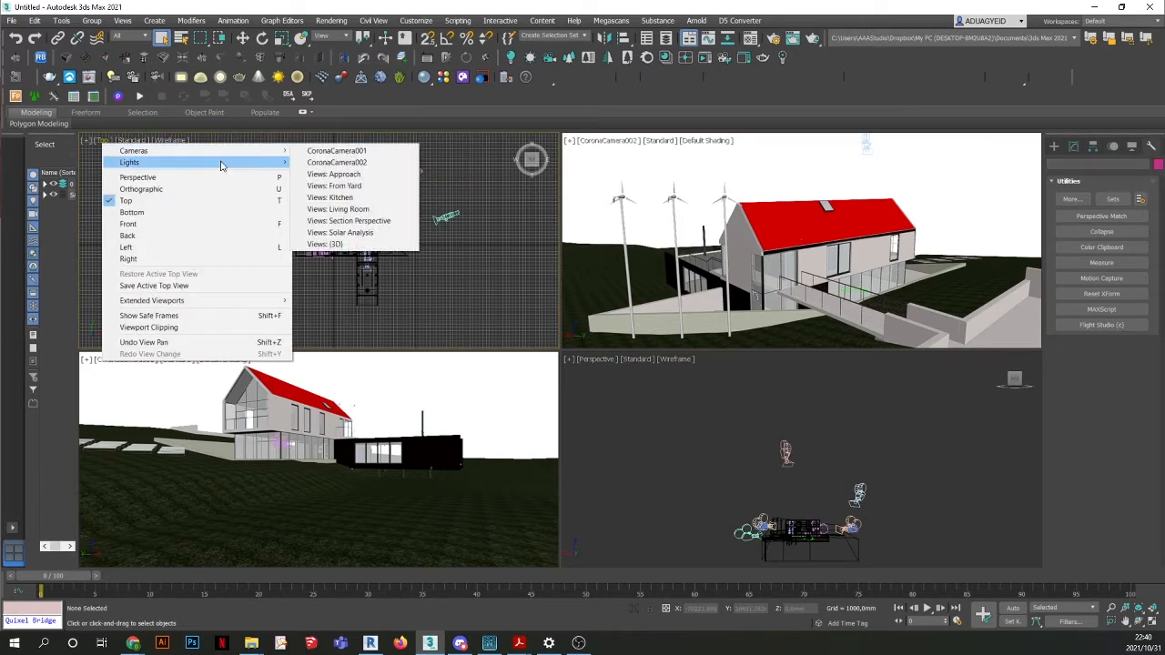
pyautogui.click(359, 174)
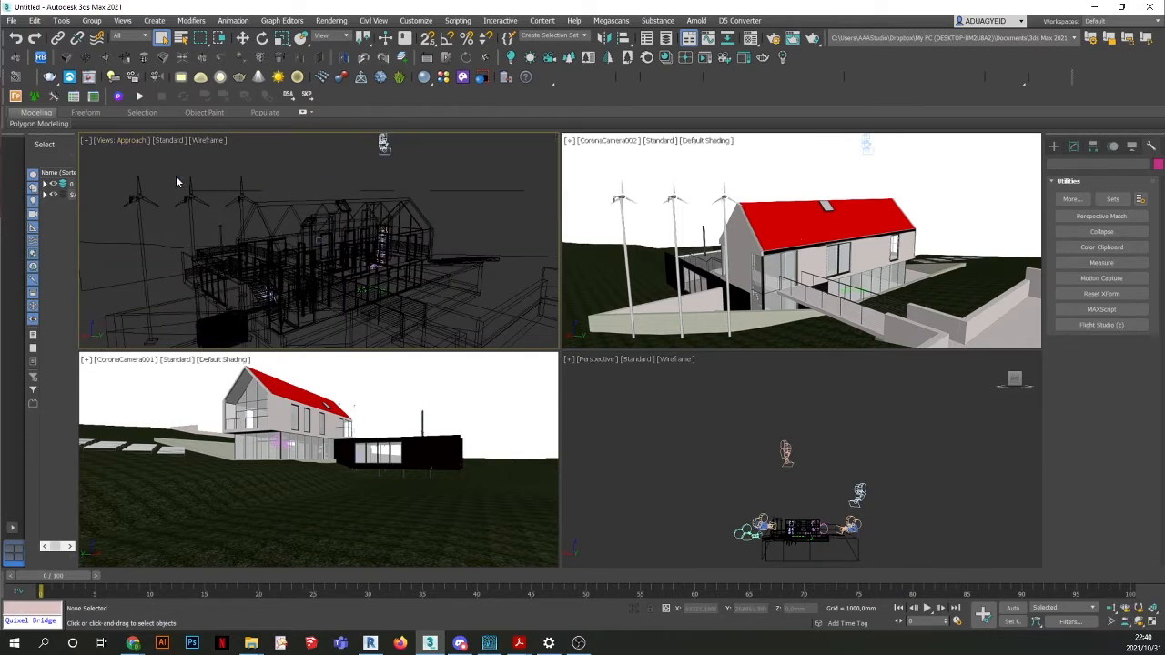
pyautogui.click(125, 141)
pyautogui.moveTo(136, 151)
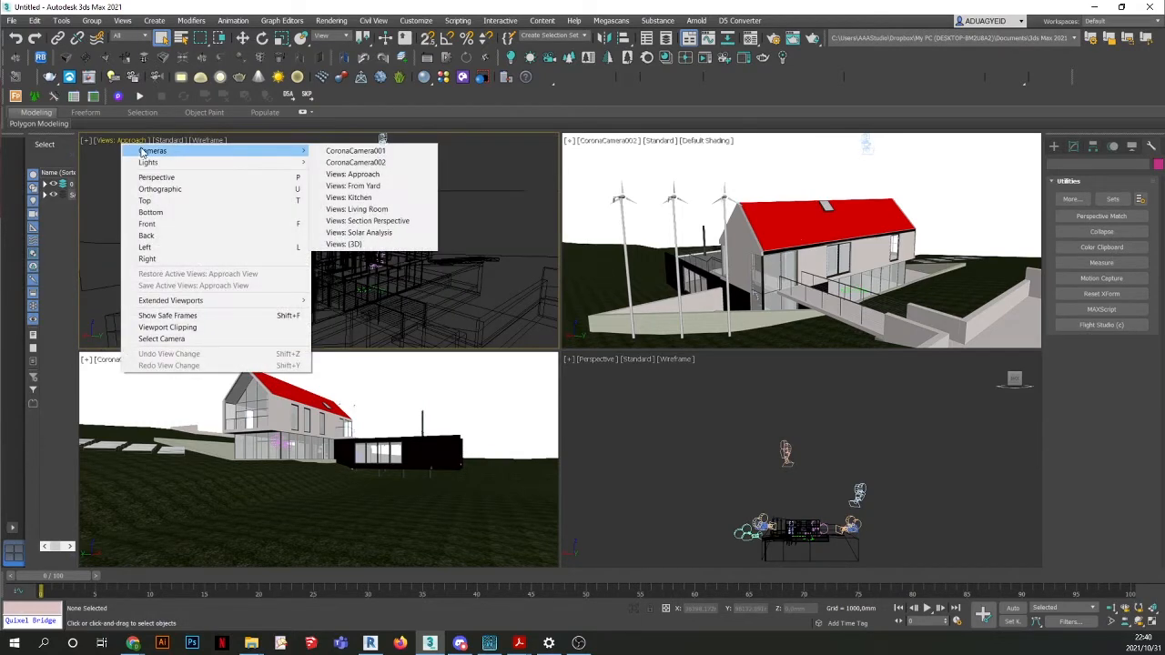
pyautogui.click(370, 222)
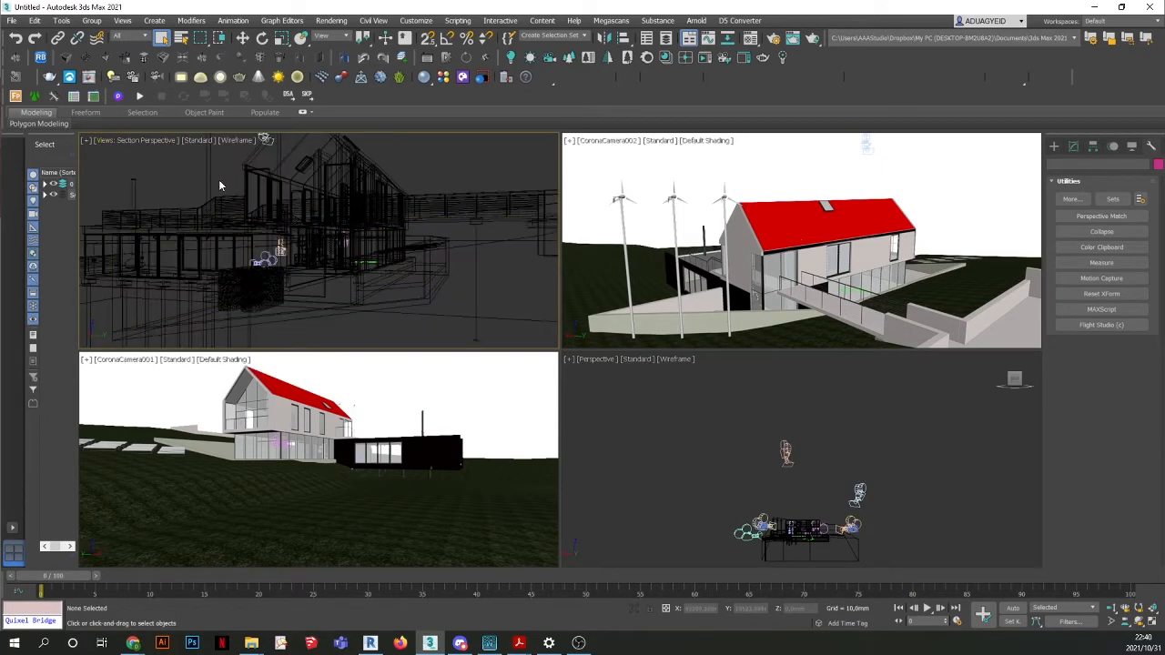
pyautogui.click(234, 140)
pyautogui.click(244, 147)
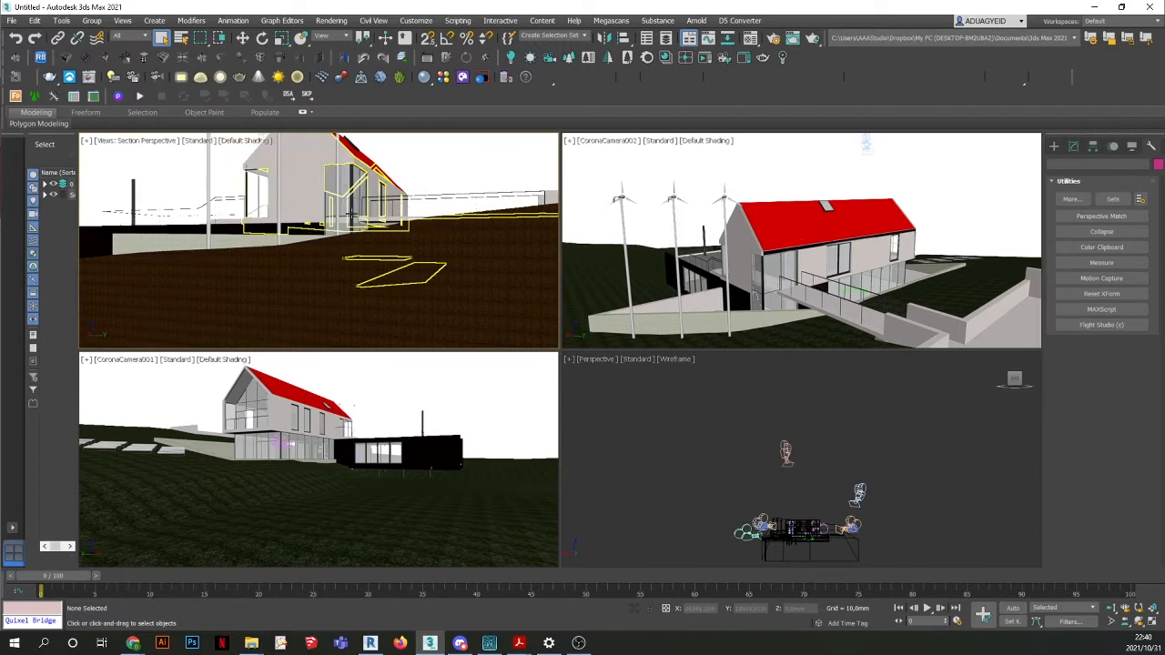
# Return the Section Perspective viewport to the Top view in wireframe and make the CoronaCamera001 viewport active.
pyautogui.click(130, 141)
pyautogui.click(160, 202)
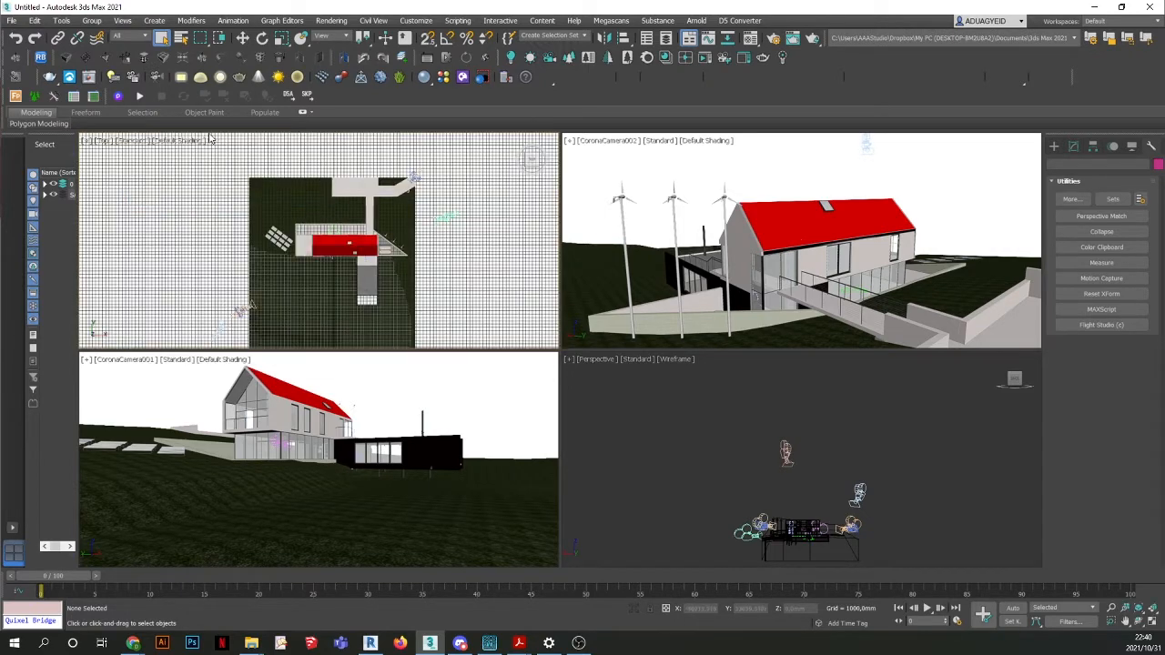
pyautogui.click(193, 141)
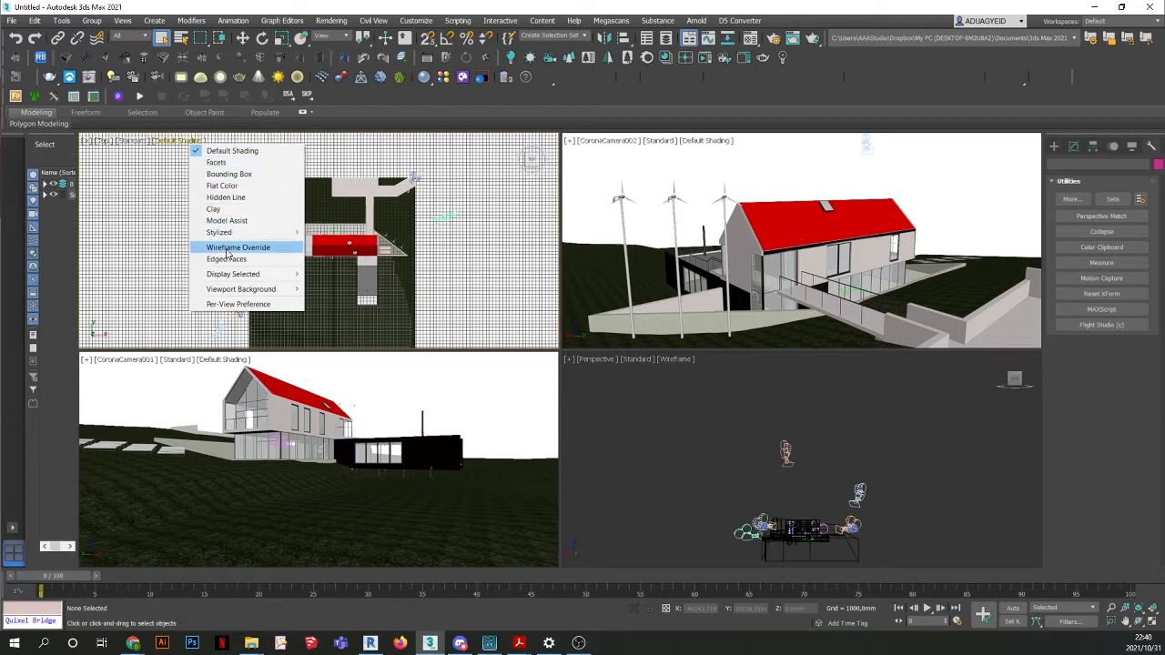
pyautogui.click(232, 247)
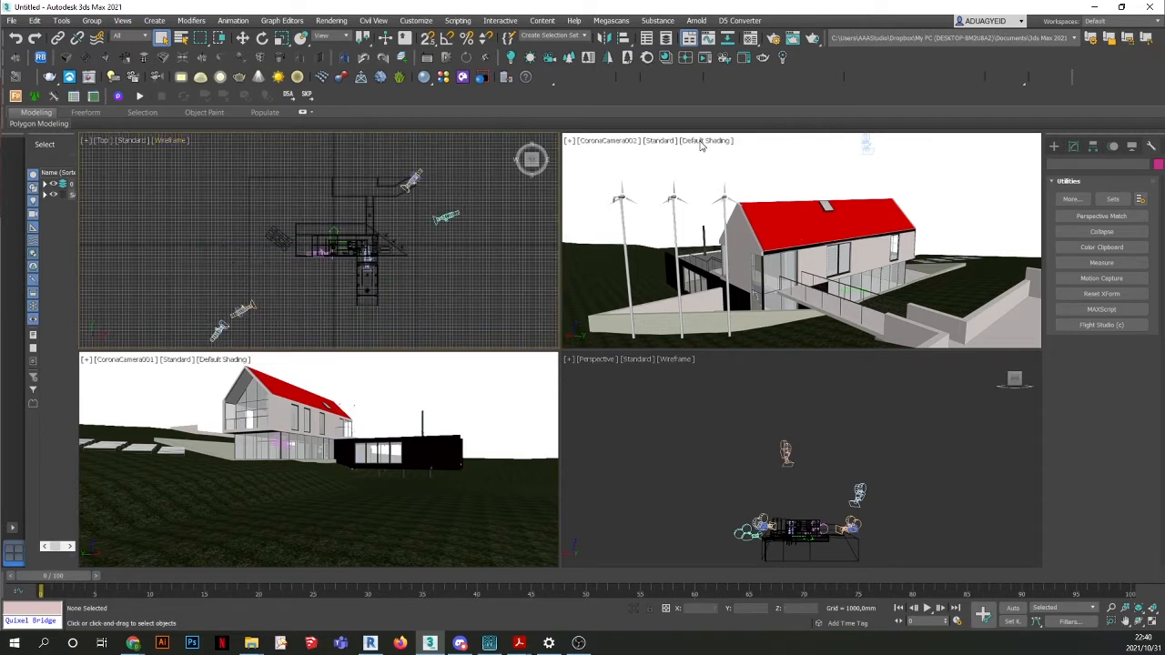
pyautogui.click(464, 393)
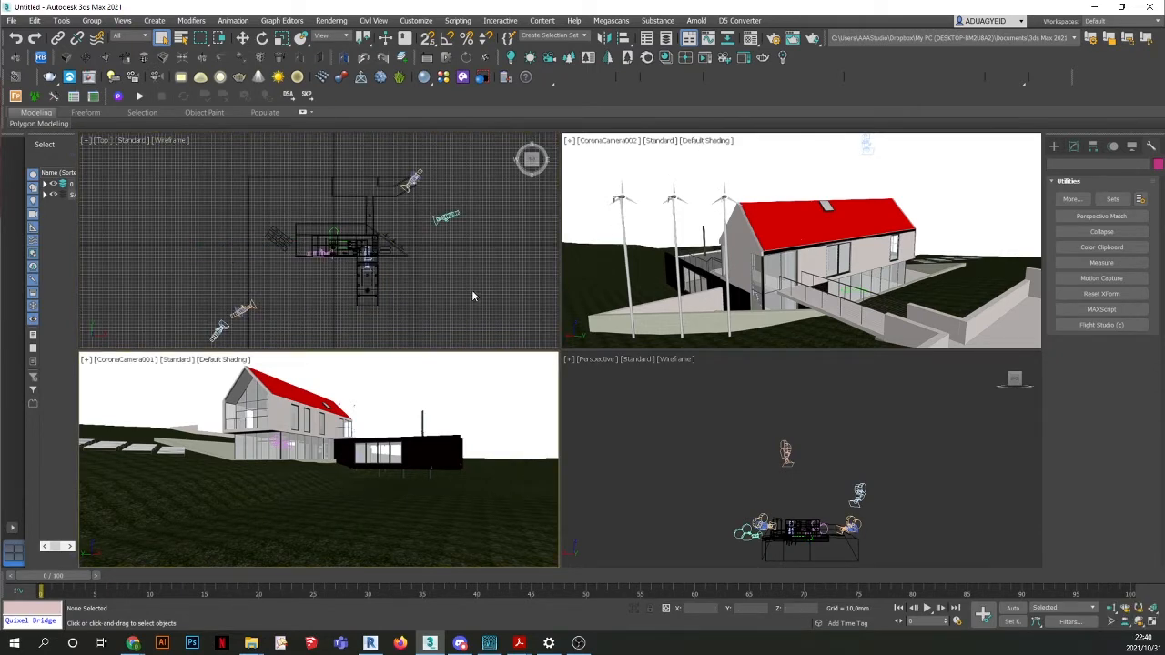
pyautogui.scroll(-3, 472, 289)
pyautogui.scroll(-3, 371, 242)
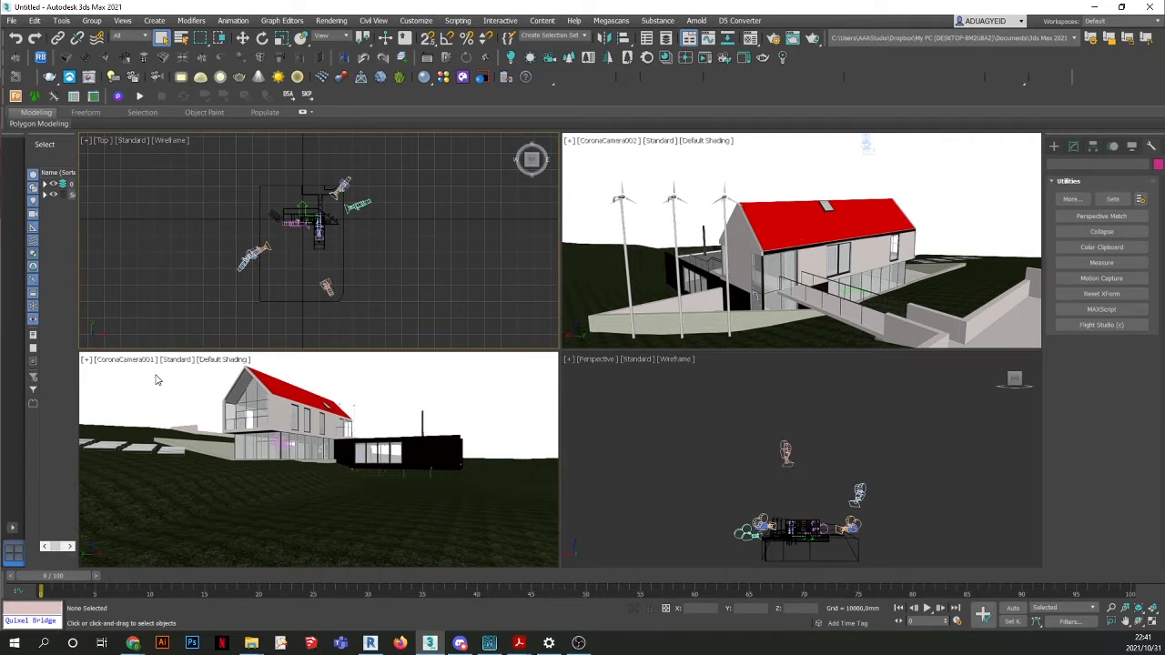
pyautogui.click(335, 23)
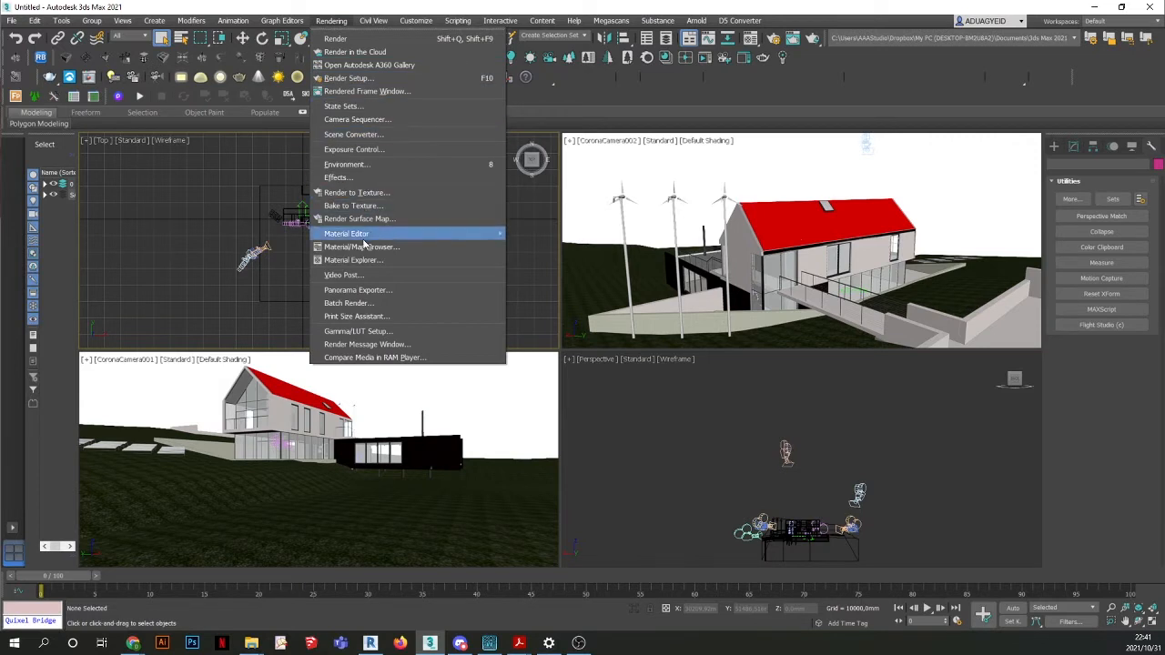
pyautogui.moveTo(363, 238)
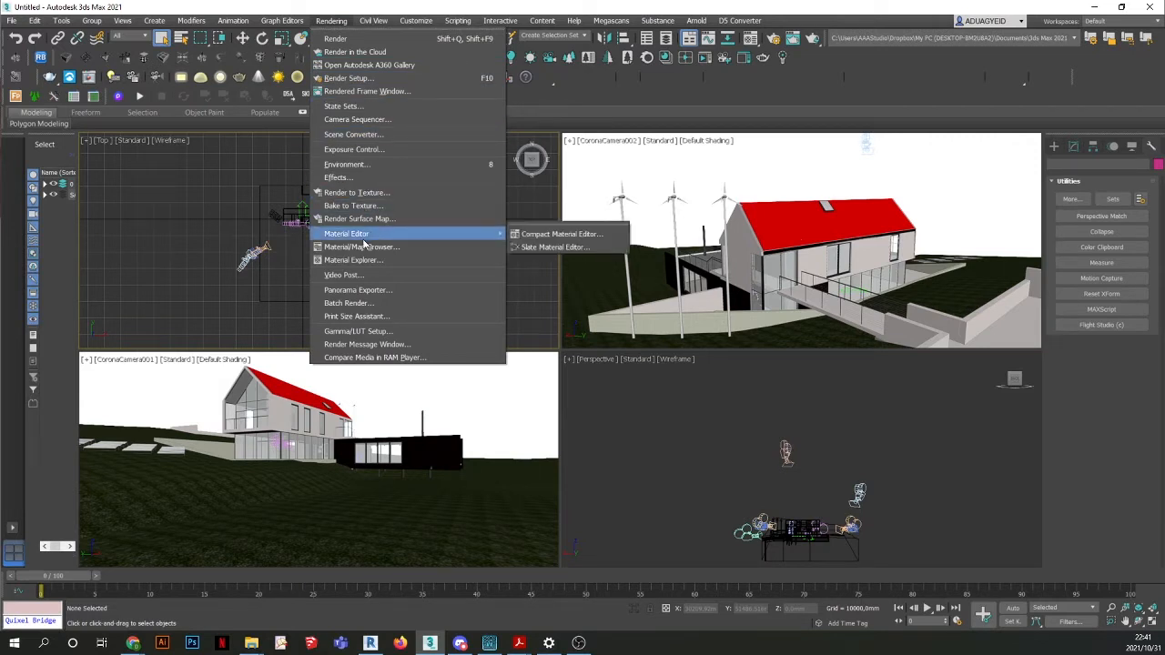
pyautogui.click(555, 241)
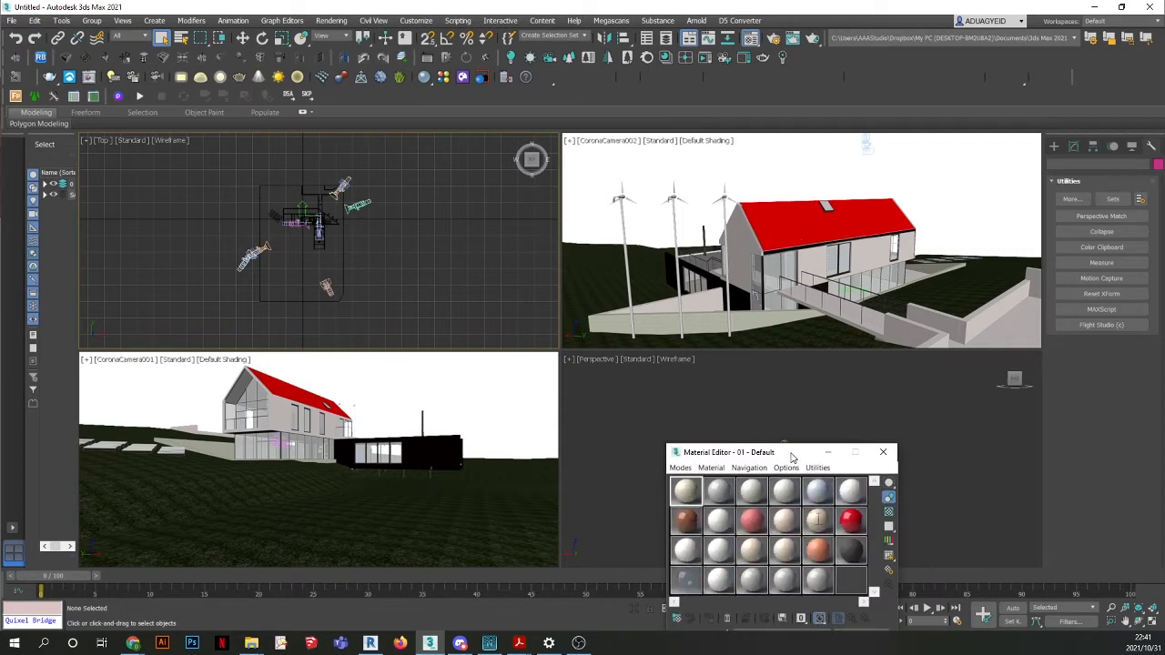
pyautogui.moveTo(791, 457); pyautogui.dragTo(457, 93)
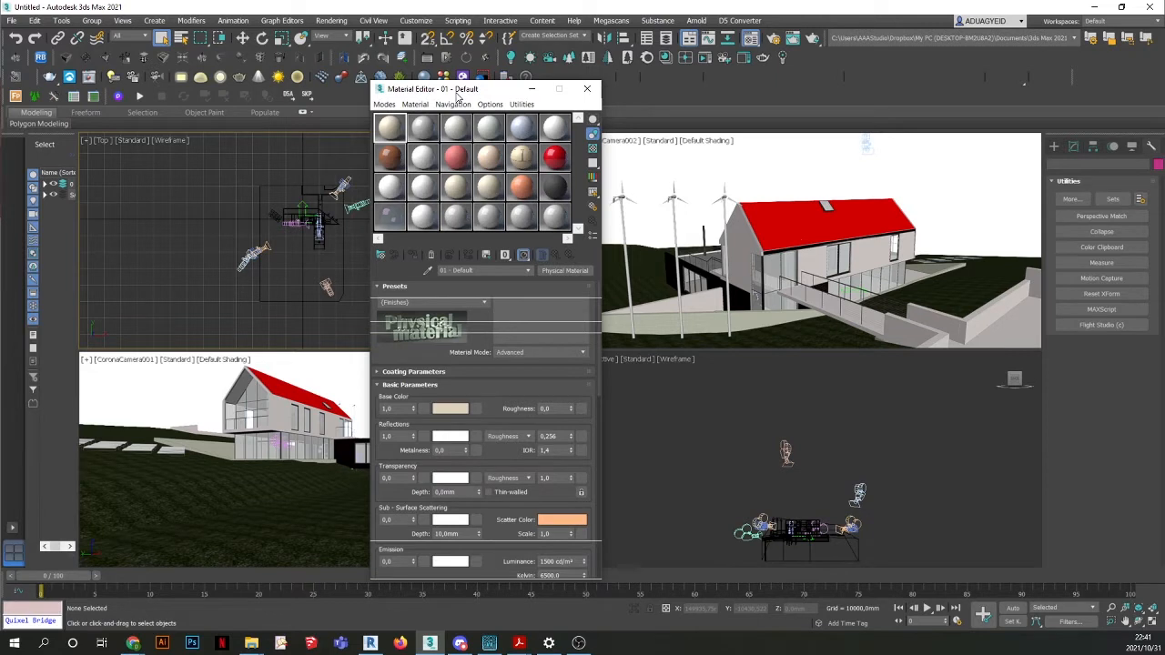
pyautogui.moveTo(458, 95); pyautogui.dragTo(422, 89)
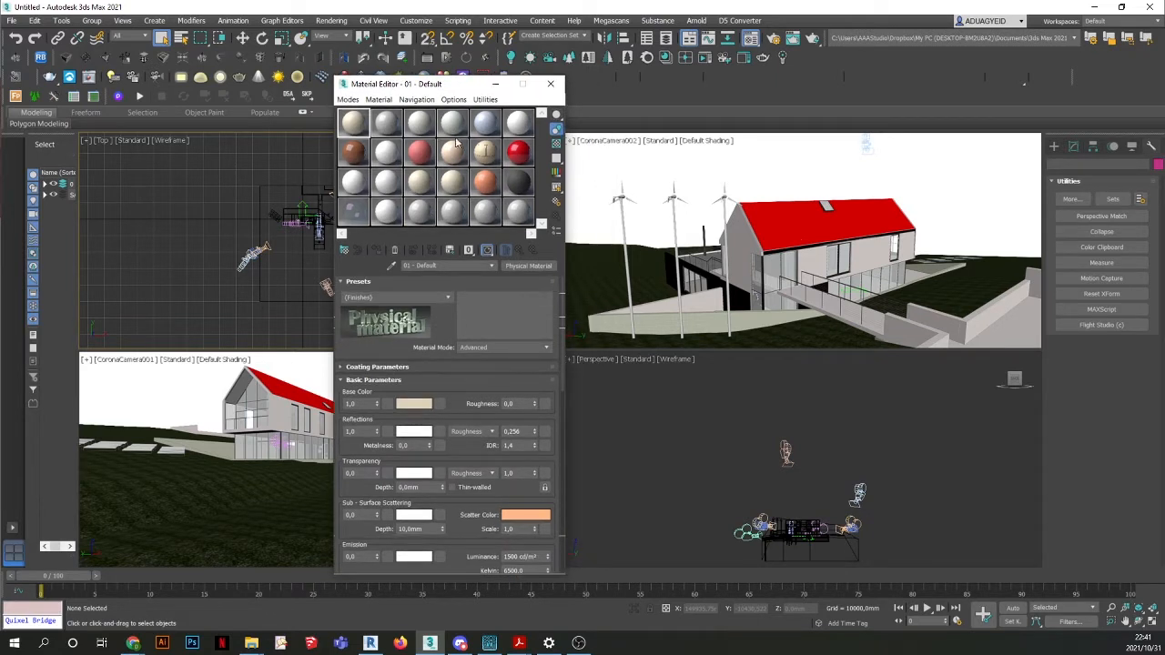
pyautogui.click(550, 85)
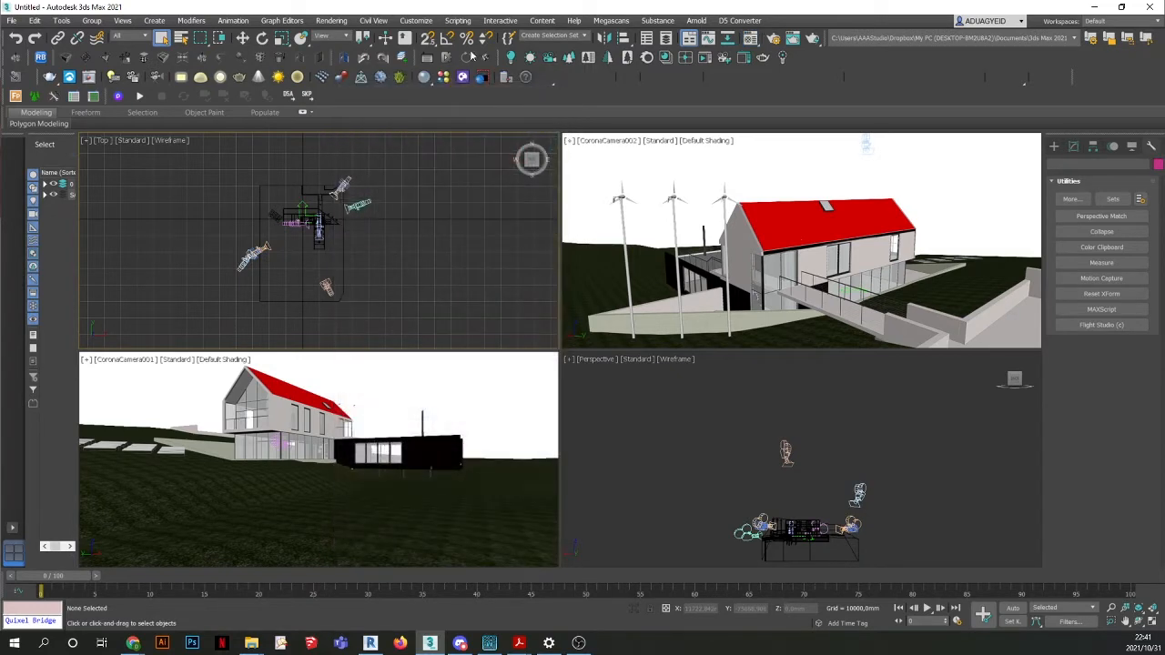
pyautogui.click(331, 20)
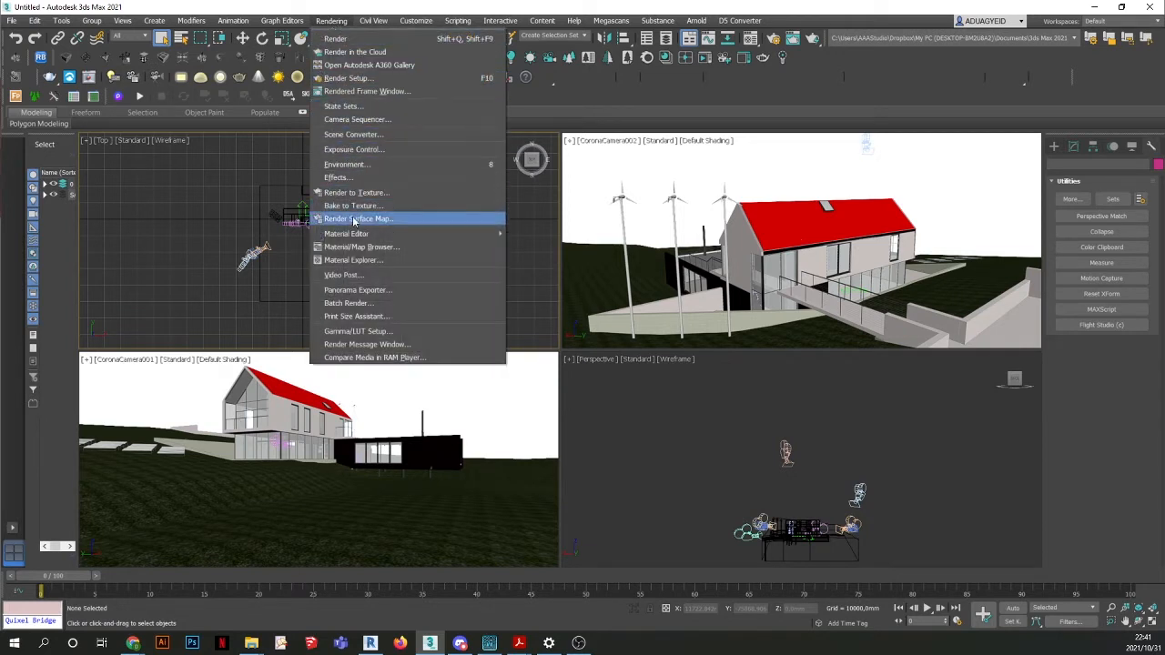
pyautogui.moveTo(364, 234)
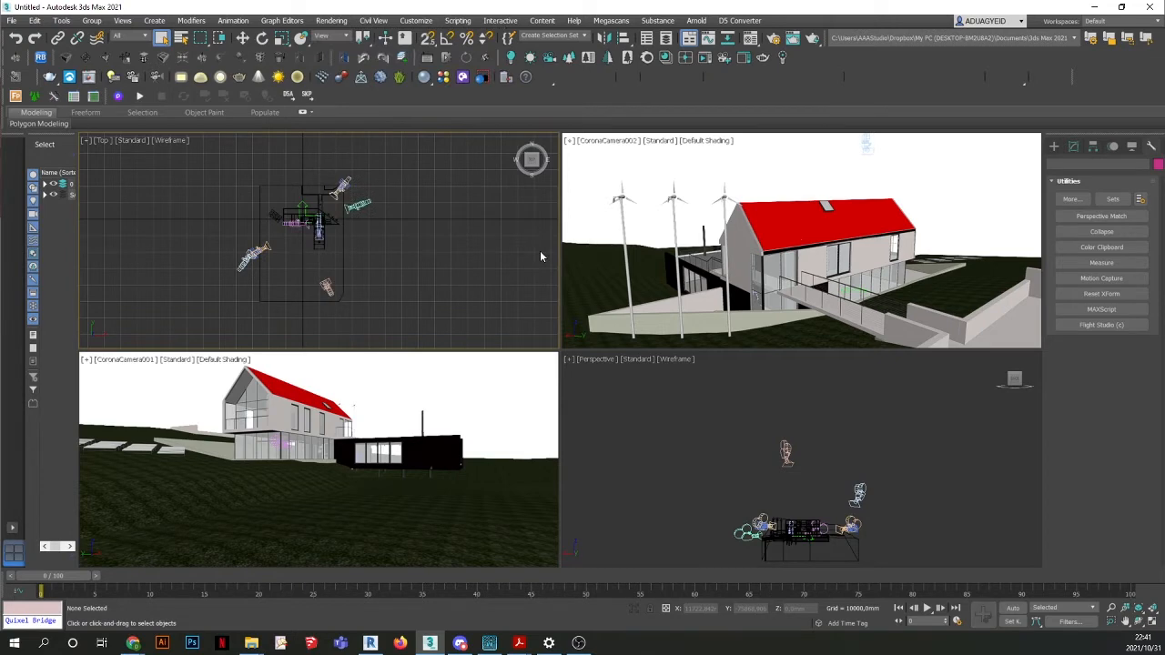
# Open the material editor, switch it from Slate to Compact mode and move it clear of the Top and CoronaCamera001 views.
pyautogui.press('m')
pyautogui.moveTo(611, 195); pyautogui.dragTo(401, 180)
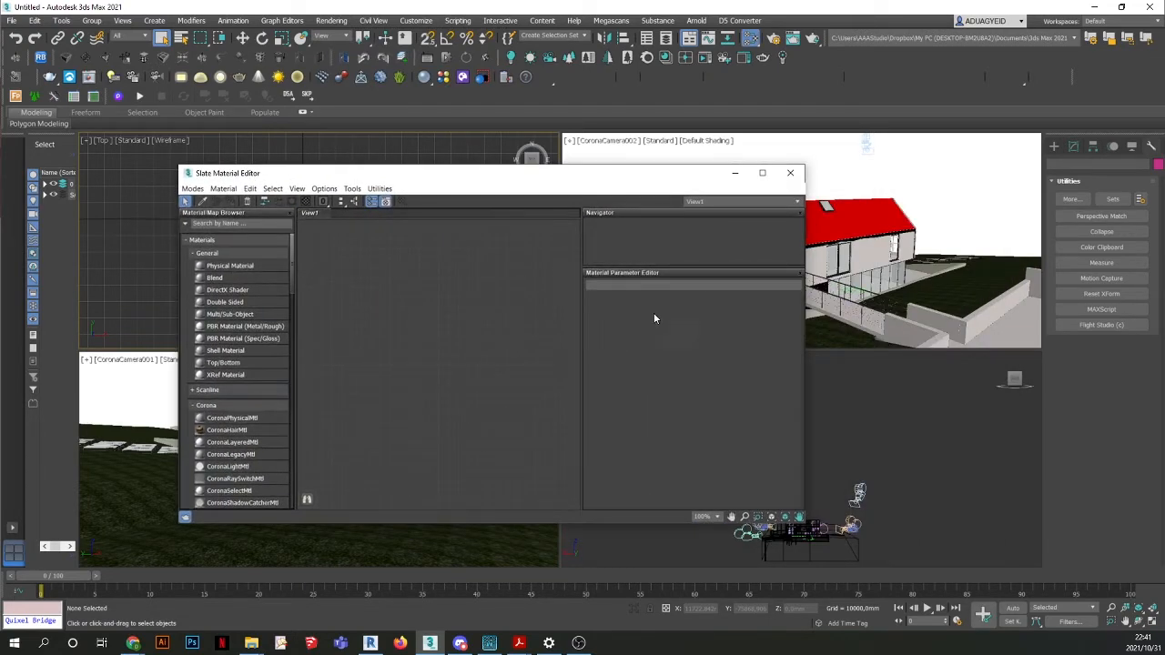
pyautogui.moveTo(409, 176); pyautogui.dragTo(397, 149)
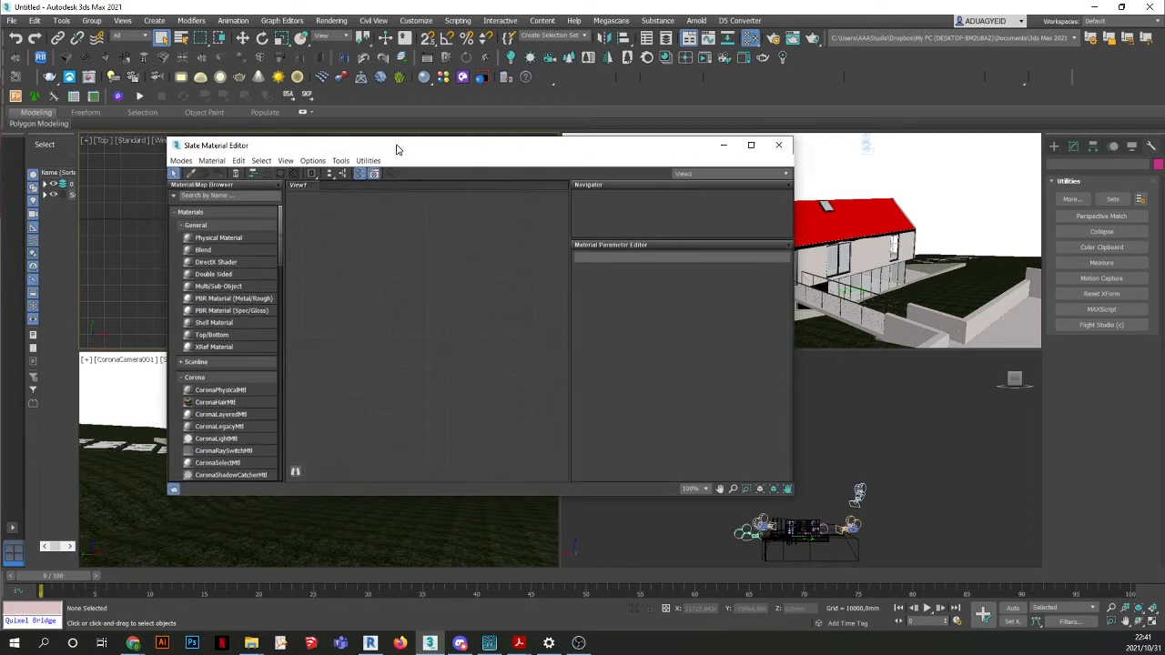
pyautogui.click(181, 161)
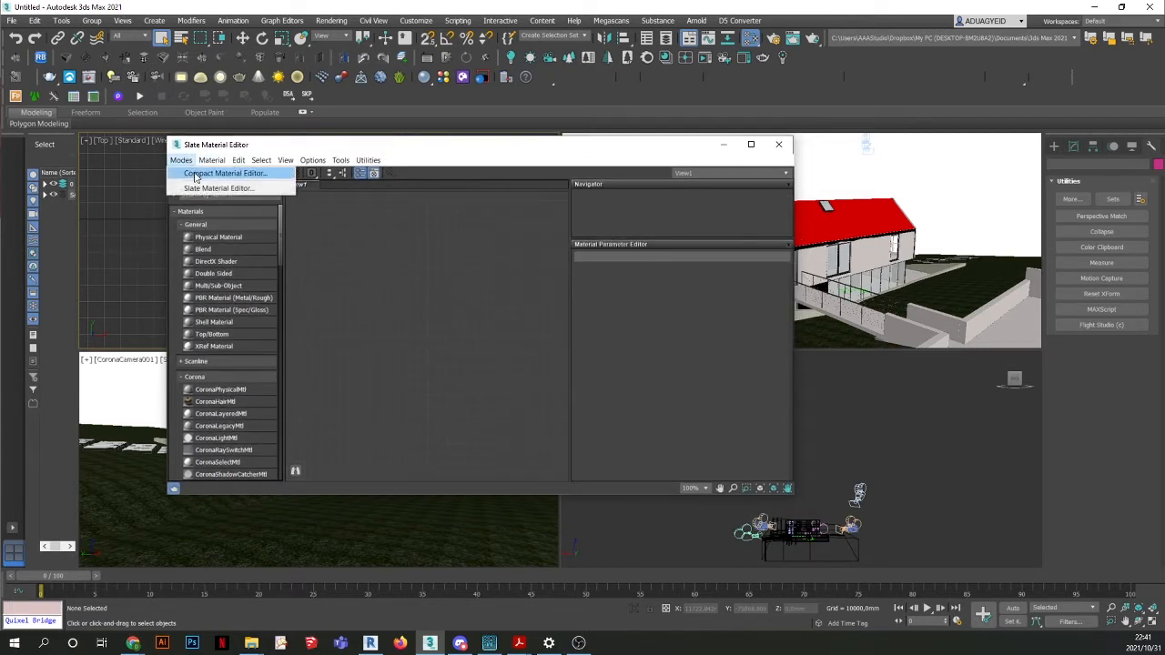
pyautogui.click(195, 174)
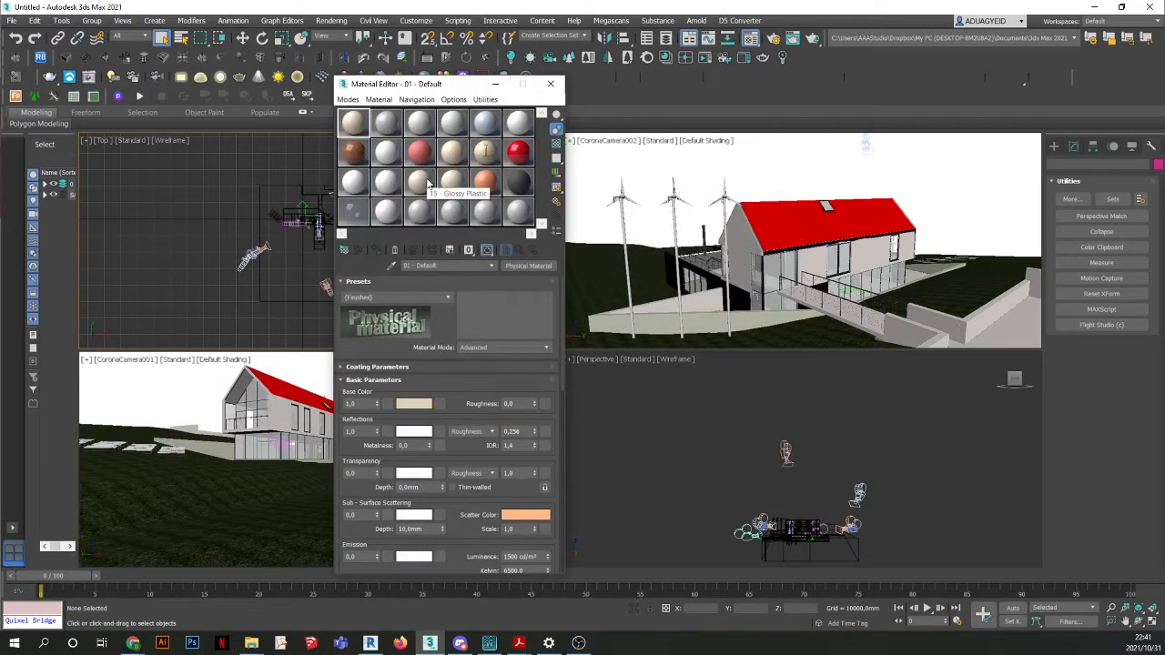
pyautogui.moveTo(429, 86); pyautogui.dragTo(624, 165)
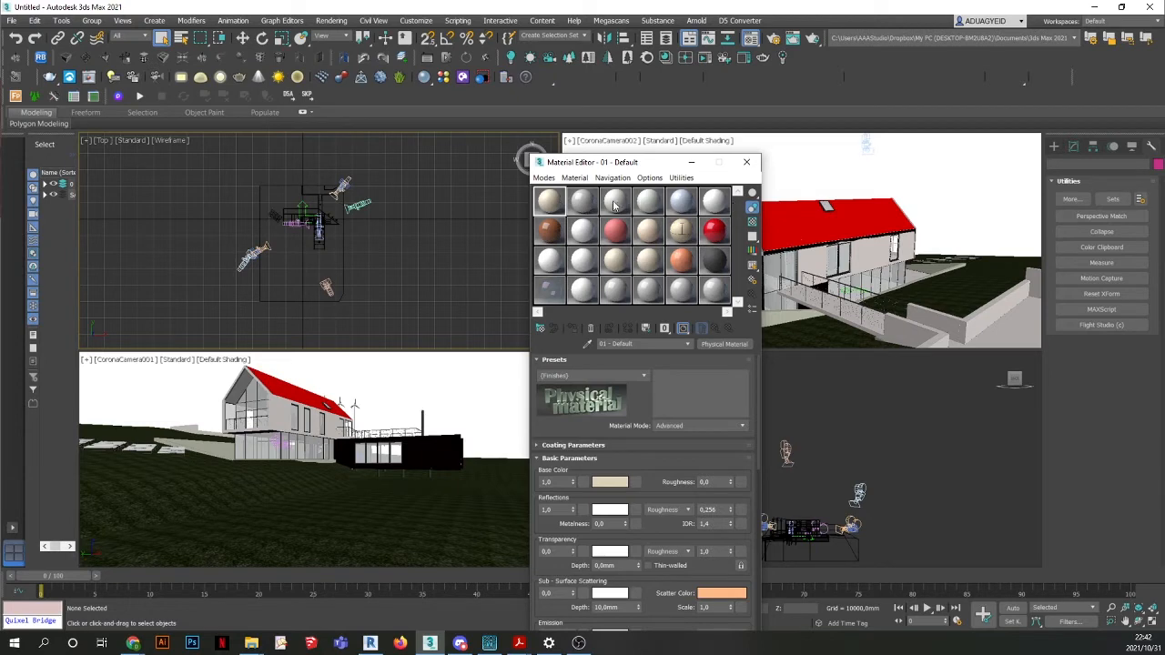
# Change the 01 - Default material to a CoronaPhysicalMtl, name it "base material" and collapse its parameter rollouts.
pyautogui.click(724, 344)
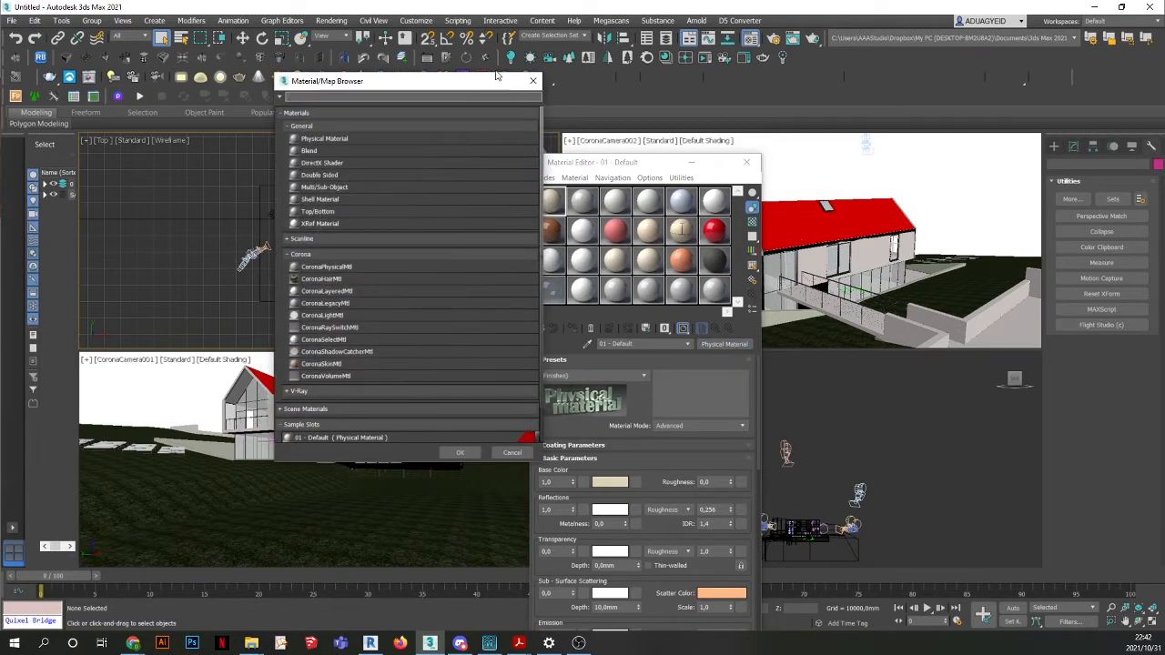
pyautogui.click(532, 80)
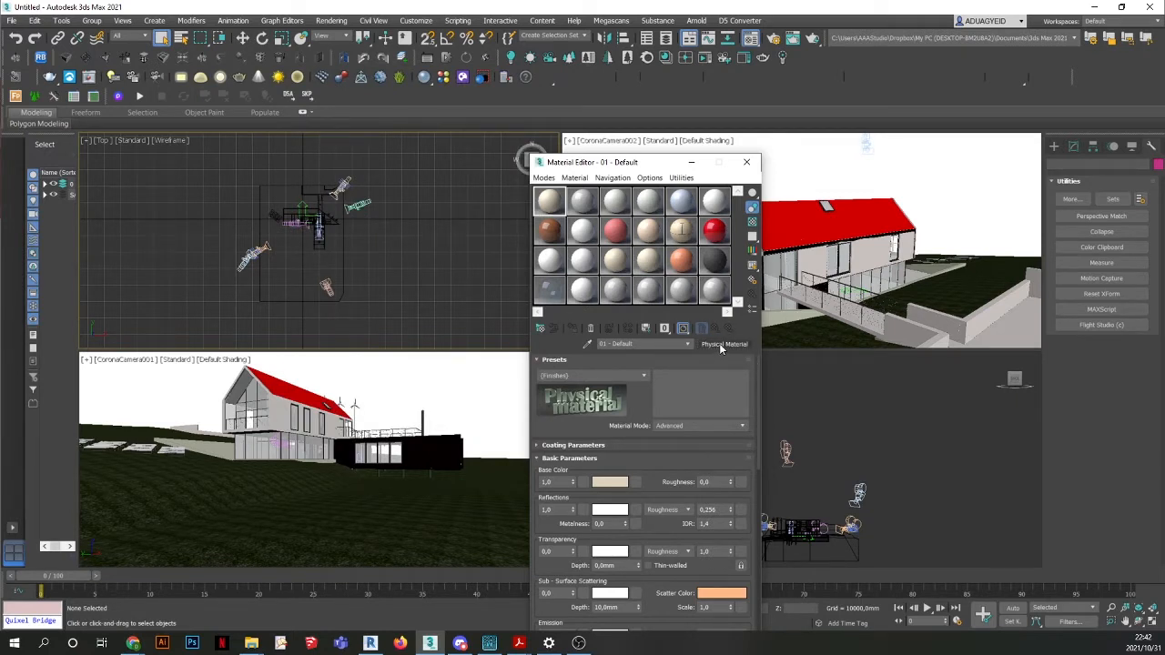
pyautogui.click(724, 345)
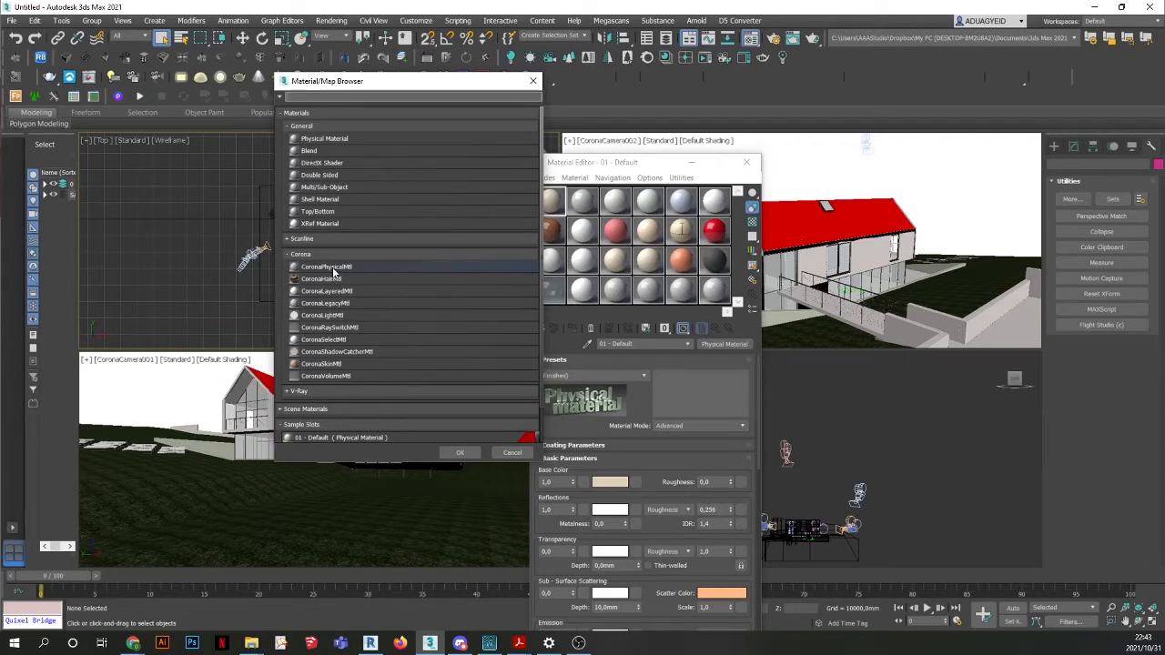
pyautogui.doubleClick(335, 267)
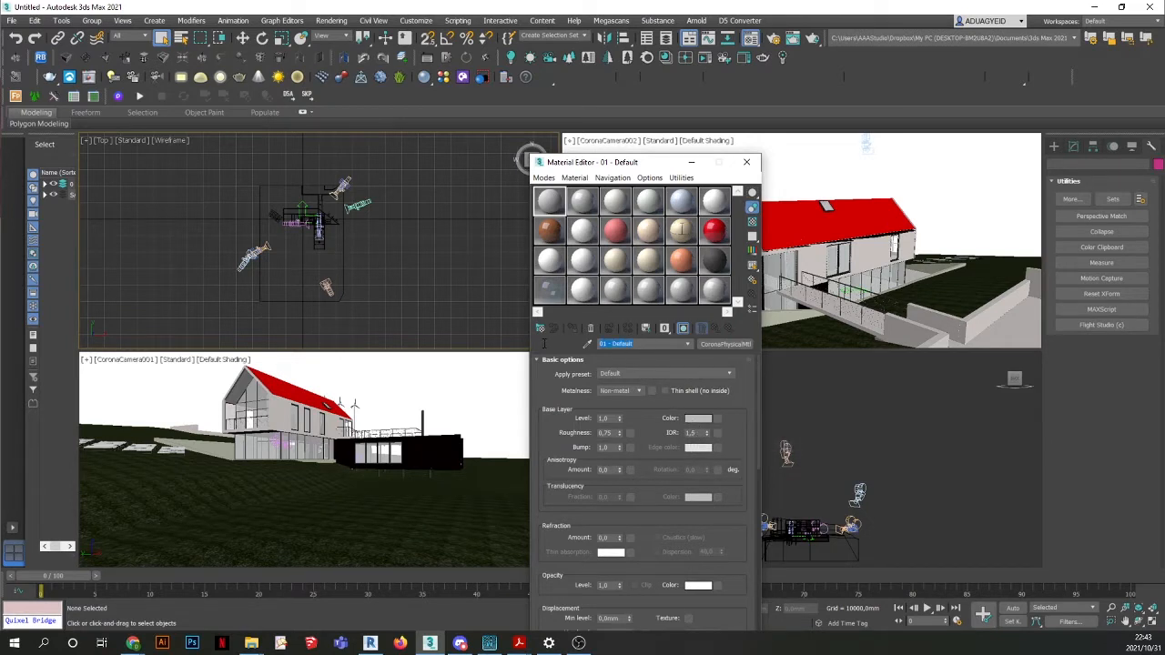
pyautogui.write('base material')
pyautogui.click(624, 359)
pyautogui.click(563, 399)
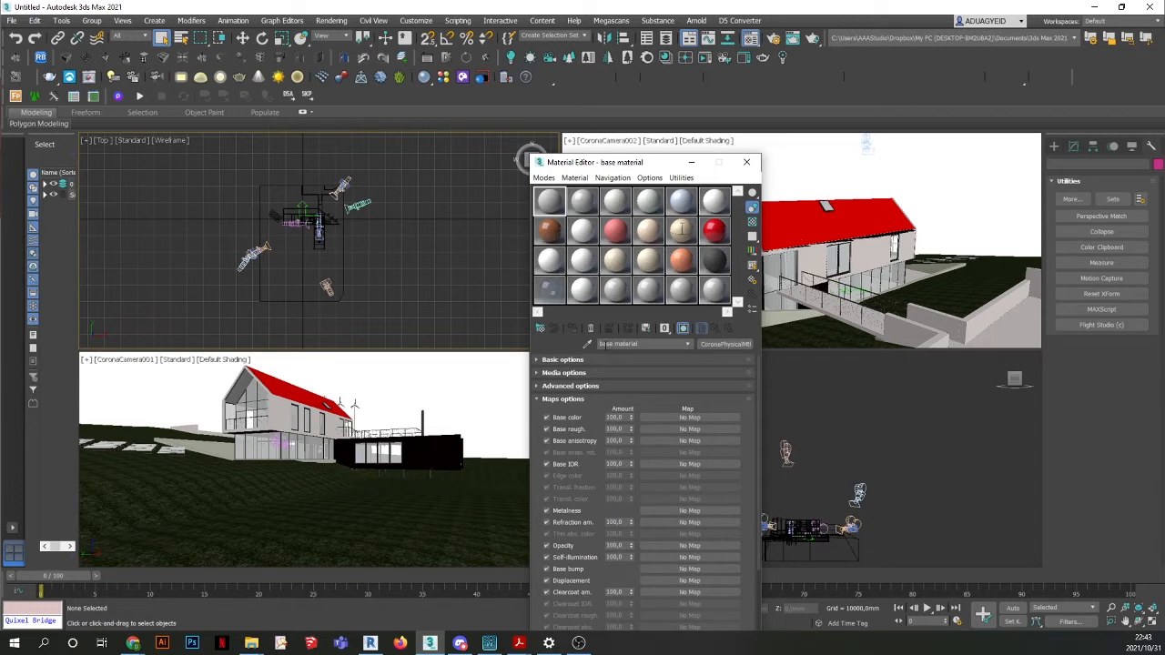
pyautogui.click(539, 400)
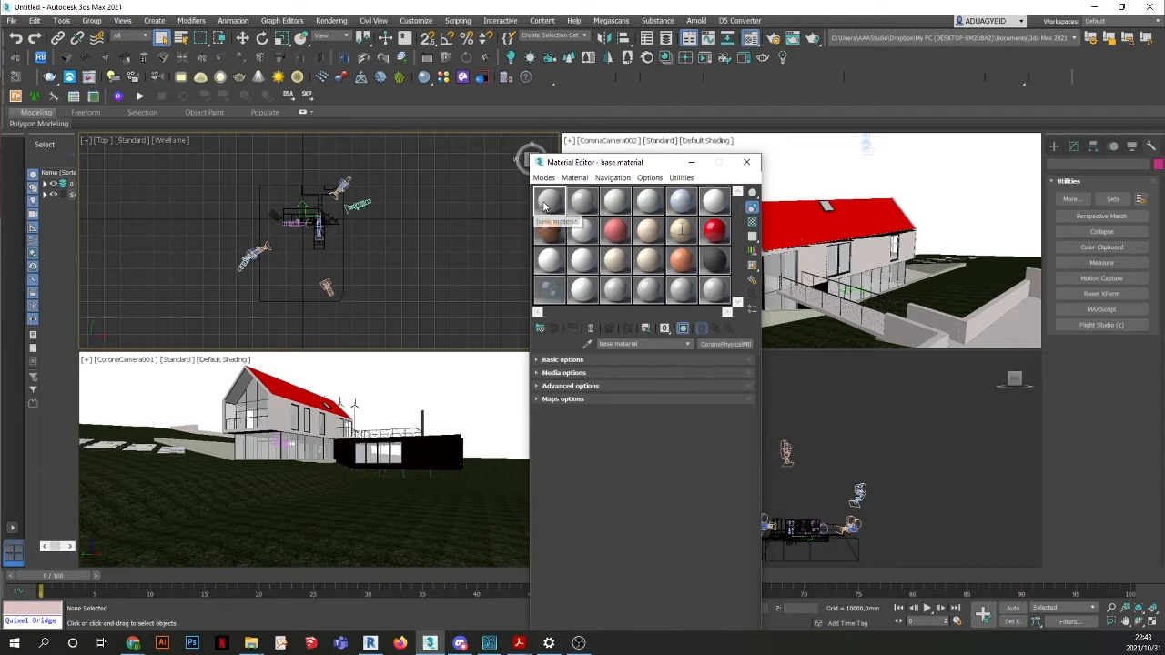
# Try assigning the base material directly to all objects in the scene, and undo the assignment.
pyautogui.click(406, 390)
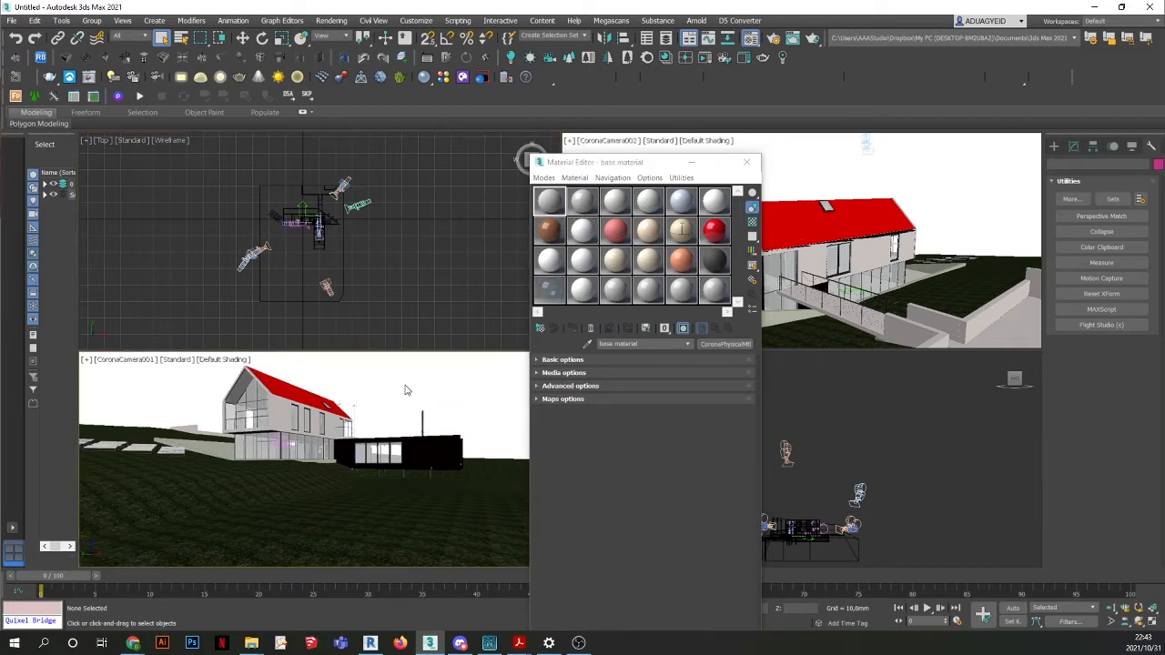
pyautogui.hotkey('ctrl', 'a')
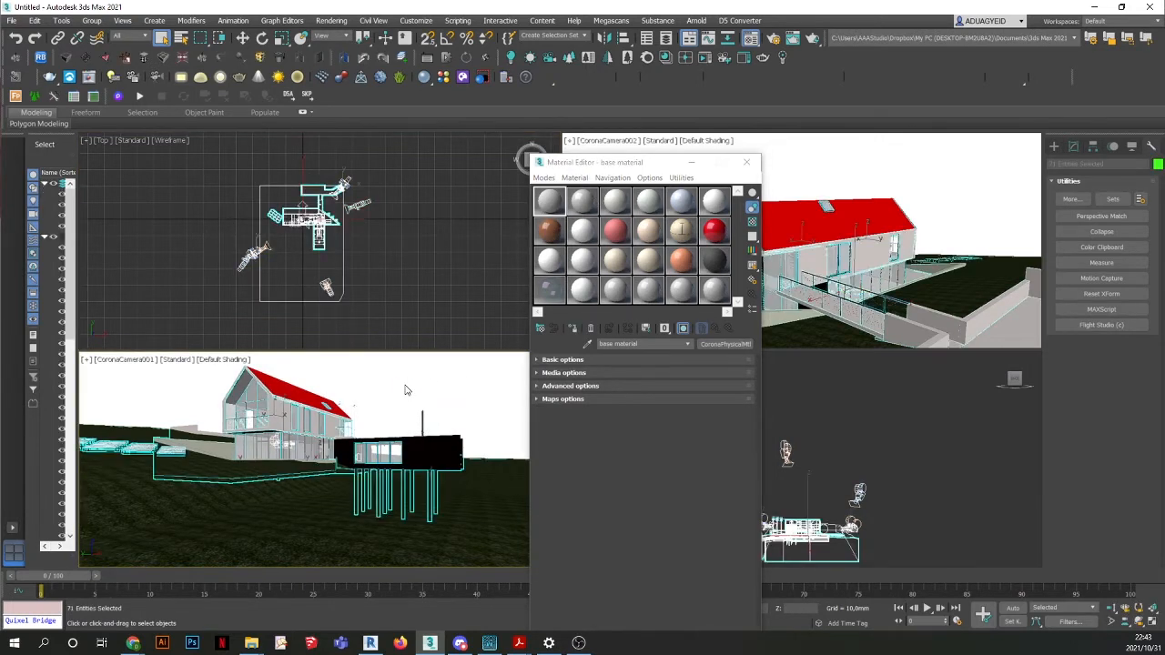
pyautogui.click(557, 208)
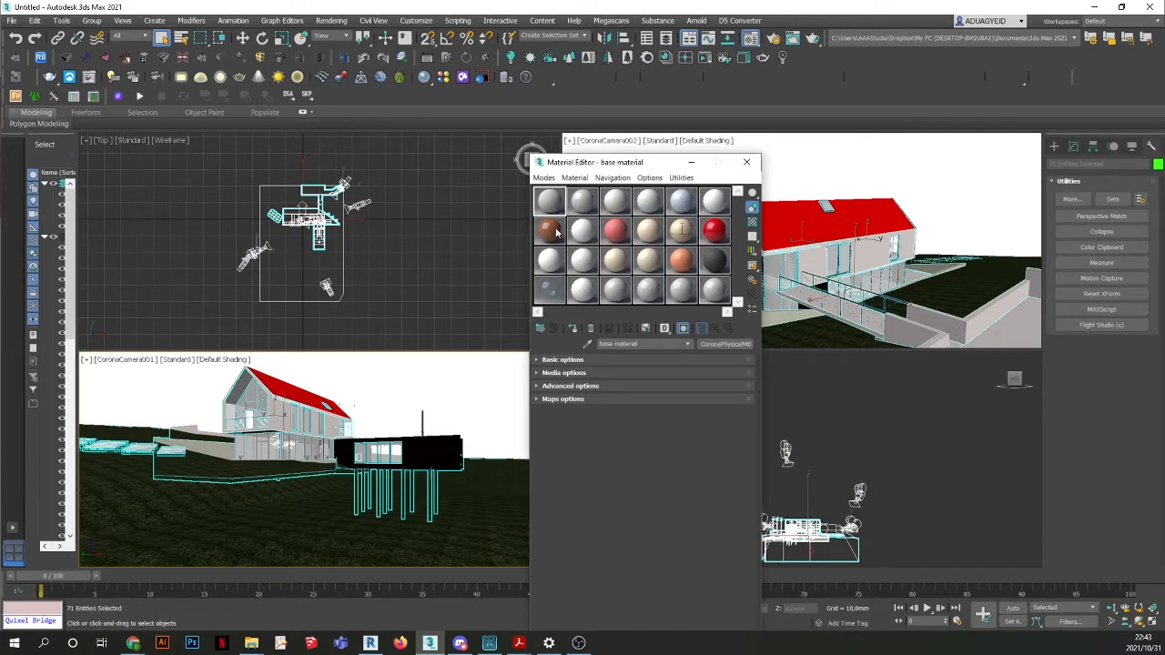
pyautogui.click(574, 330)
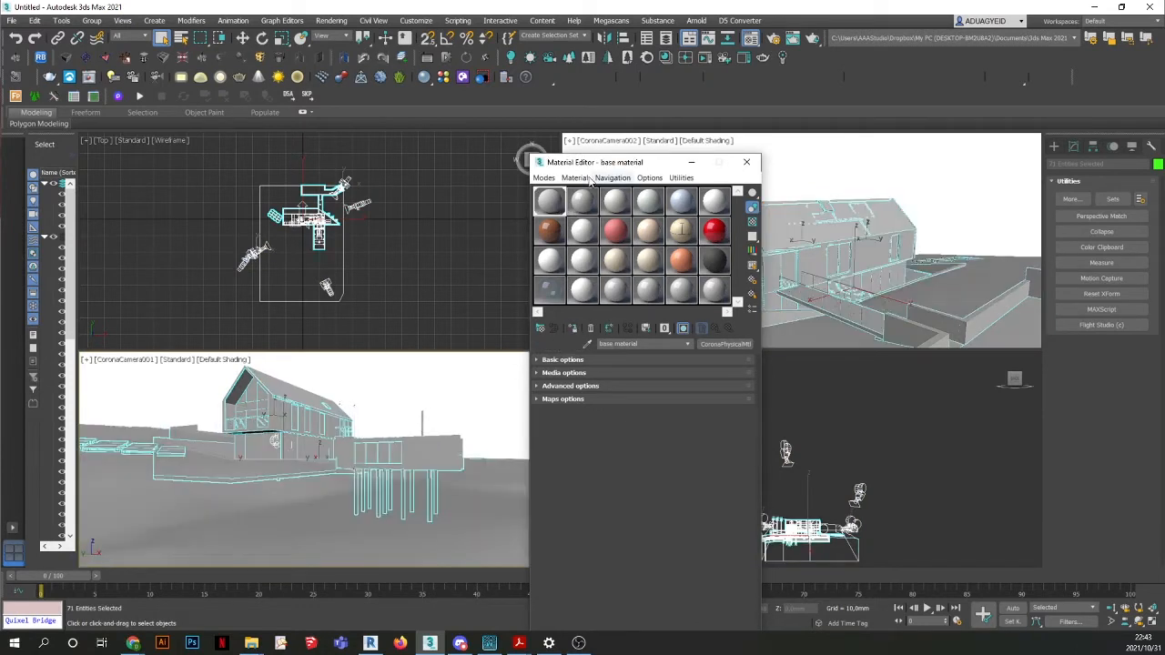
pyautogui.click(412, 368)
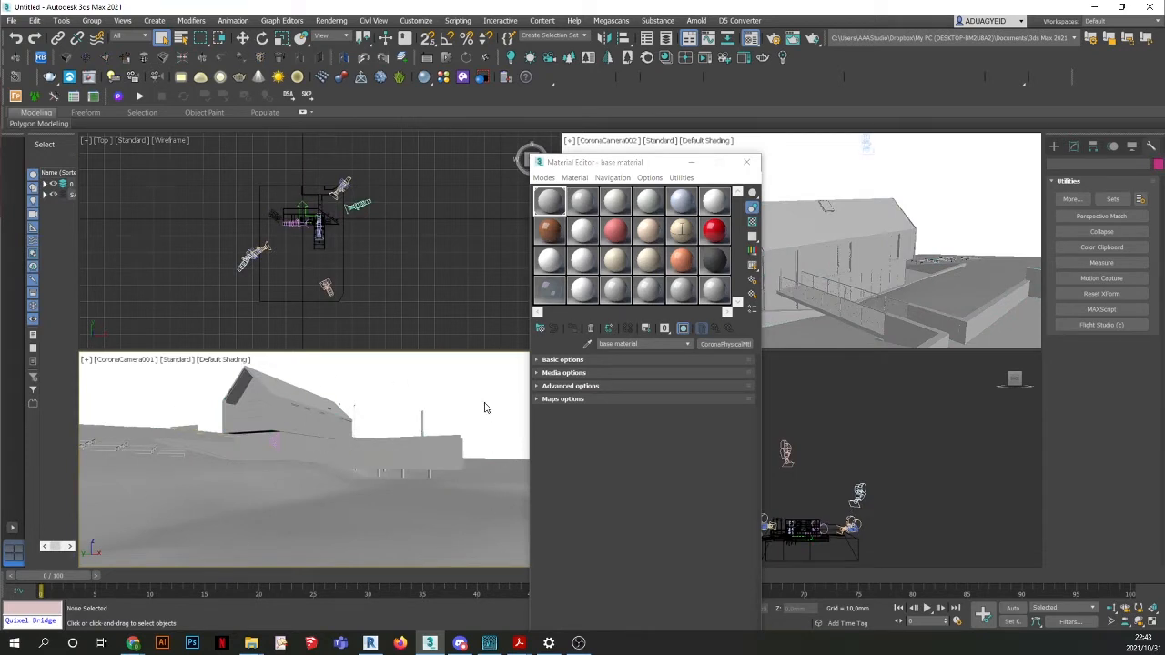
pyautogui.hotkey('ctrl', 'a')
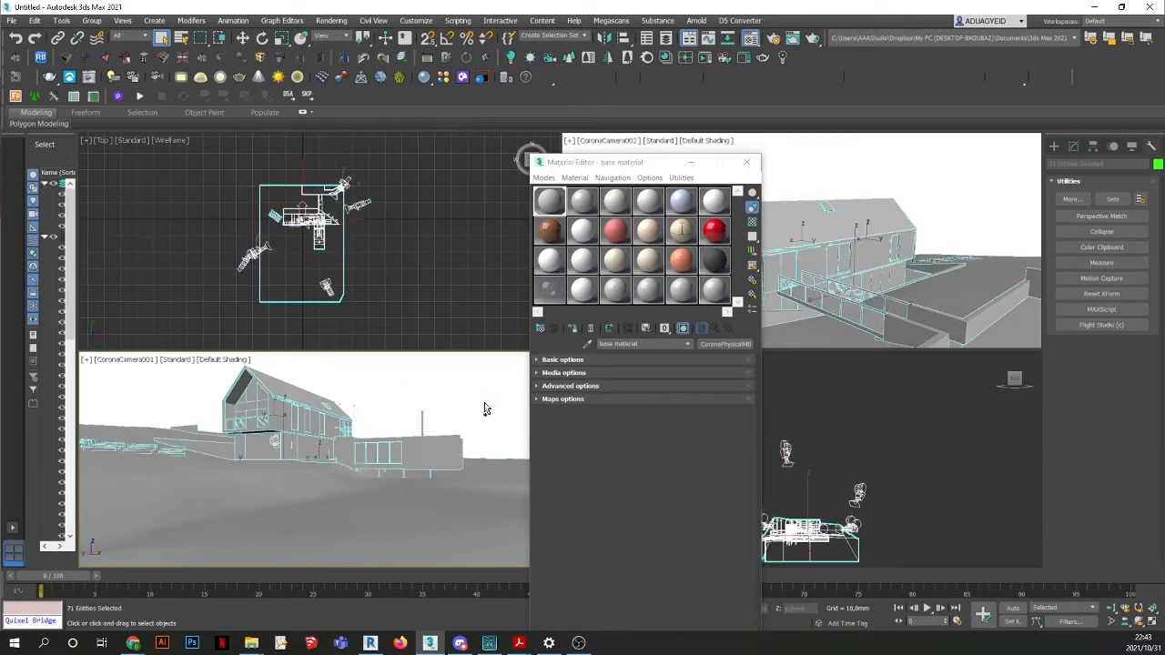
pyautogui.click(485, 408)
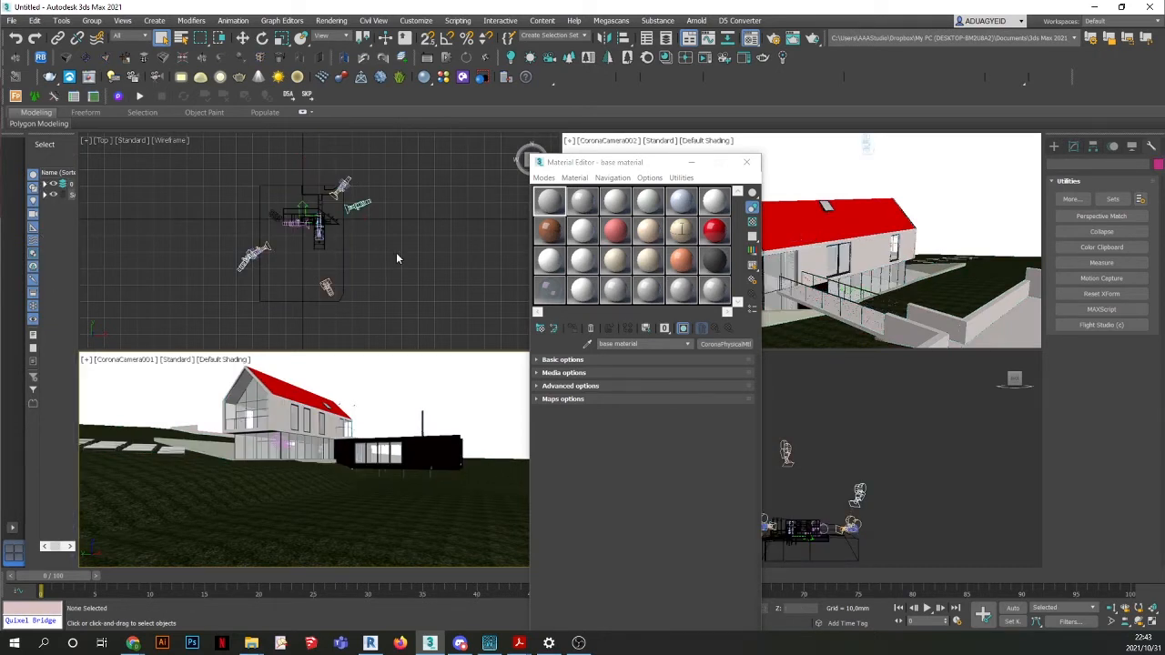
# Open Render Setup and enable the material override in the Corona scene settings.
pyautogui.click(332, 20)
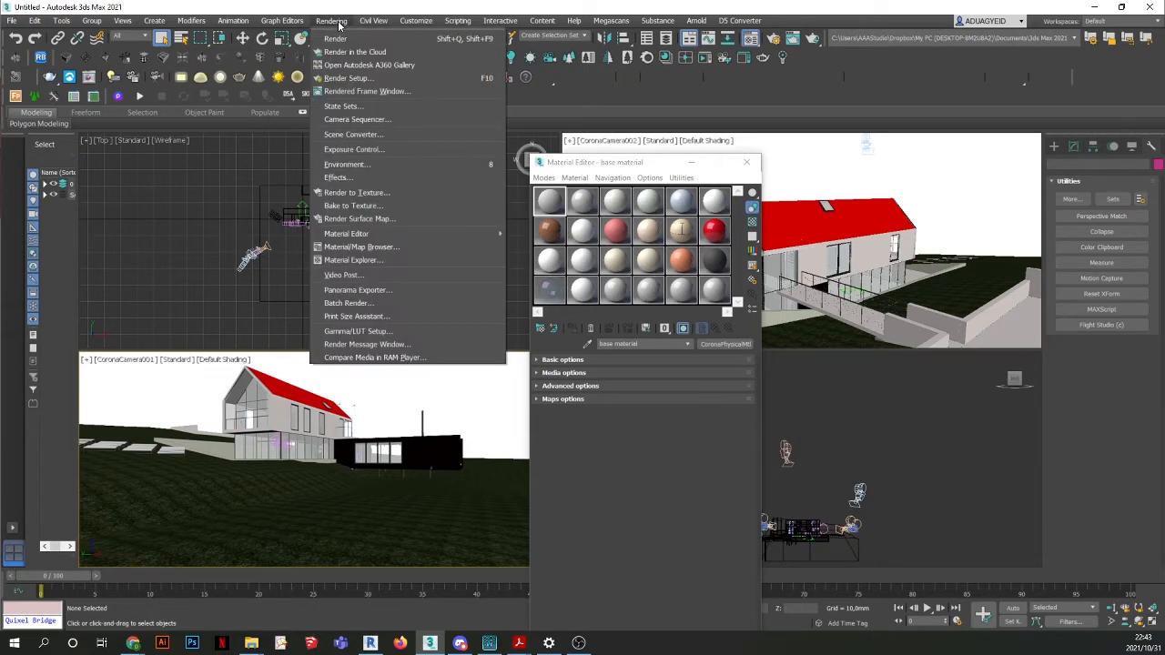
pyautogui.click(343, 79)
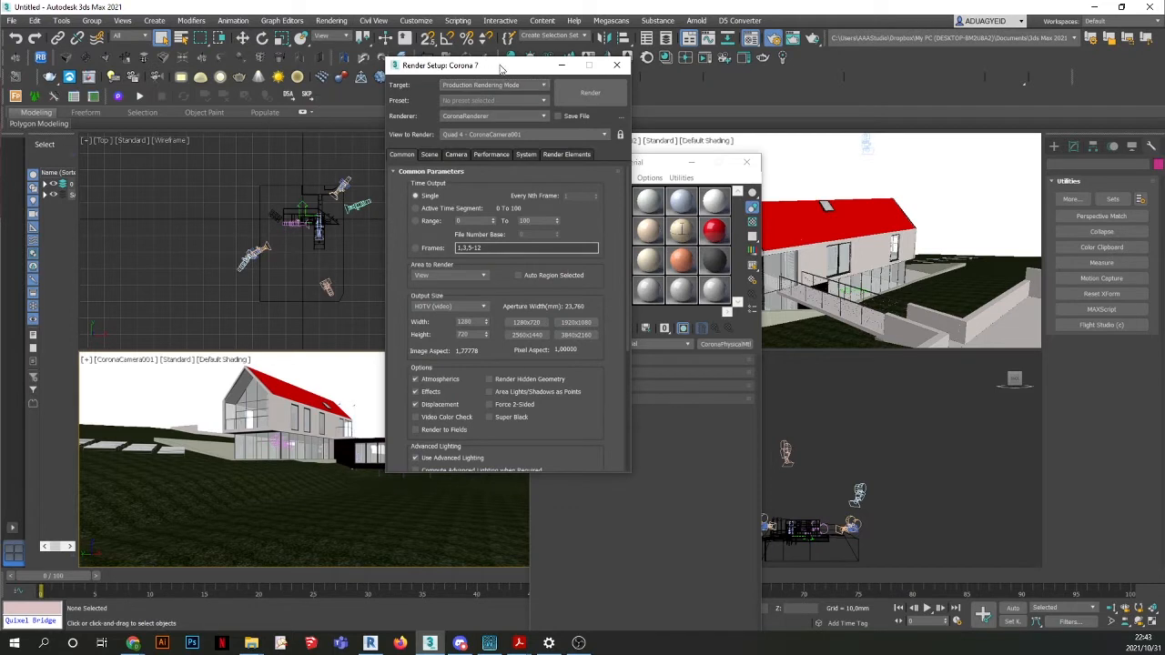
pyautogui.moveTo(500, 68); pyautogui.dragTo(471, 81)
pyautogui.click(402, 167)
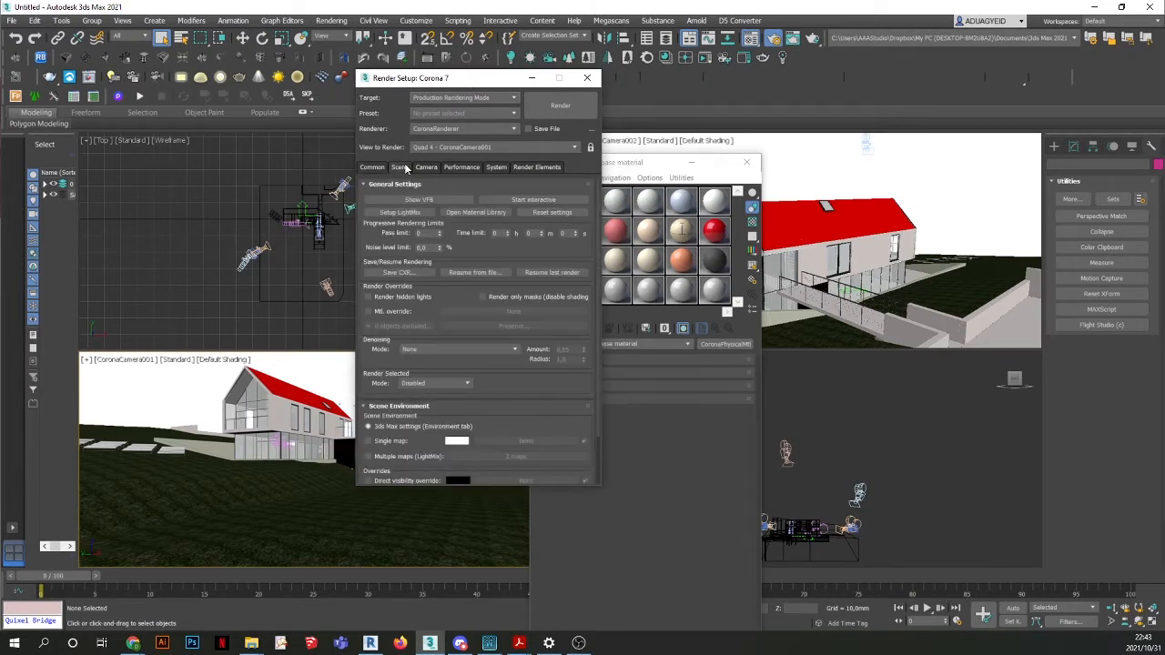
pyautogui.click(368, 312)
pyautogui.moveTo(517, 78); pyautogui.dragTo(386, 79)
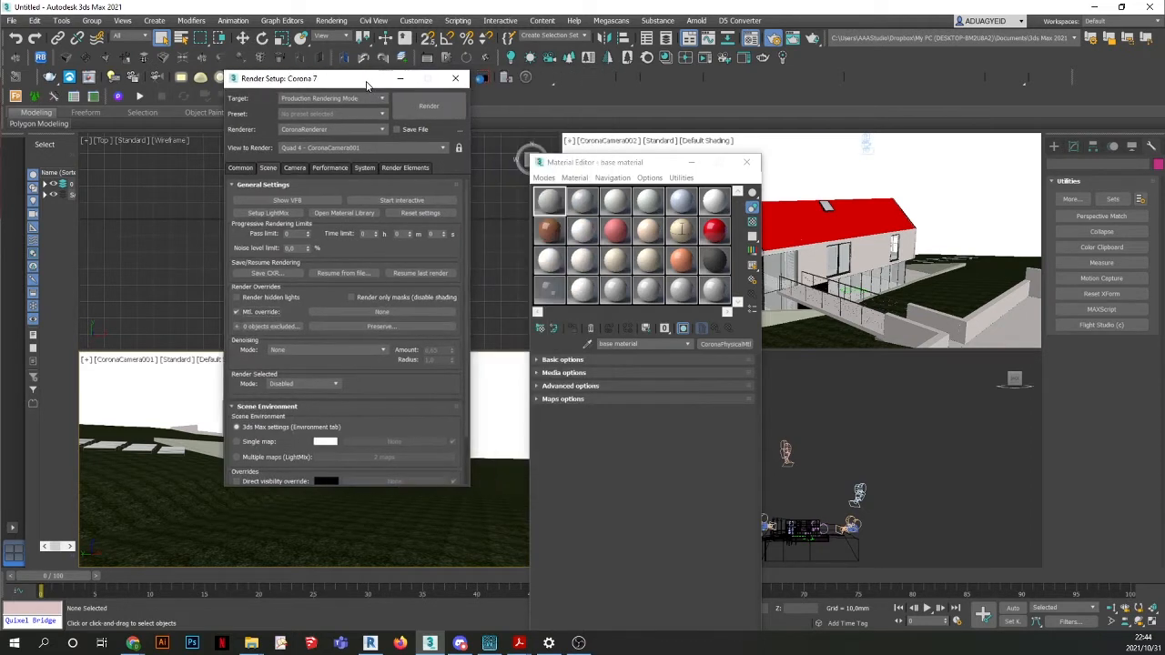
# Set the base material as the render's material override, linked as an instance.
pyautogui.click(551, 199)
pyautogui.moveTo(551, 199); pyautogui.dragTo(357, 316)
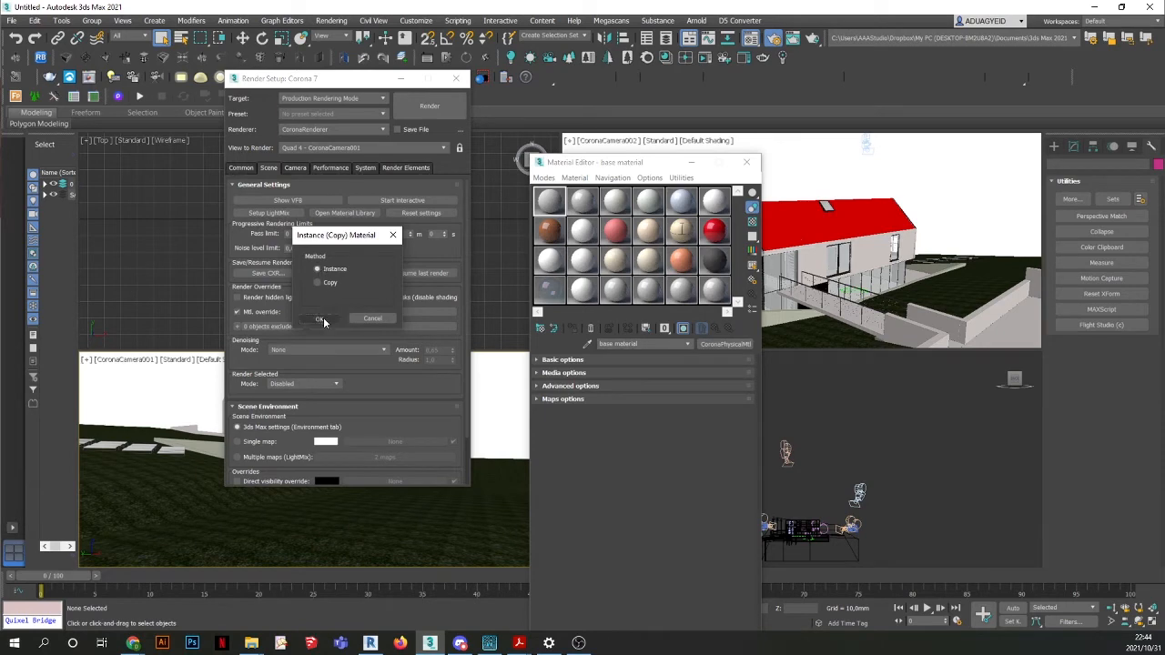
pyautogui.click(319, 319)
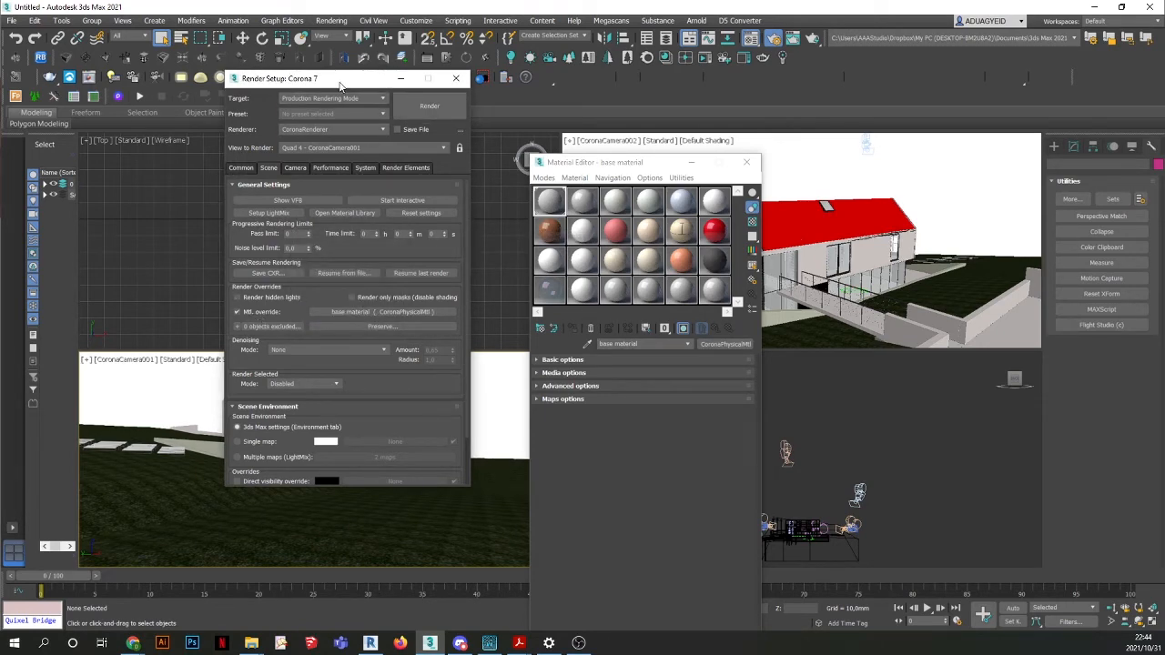
pyautogui.moveTo(338, 82); pyautogui.dragTo(578, 116)
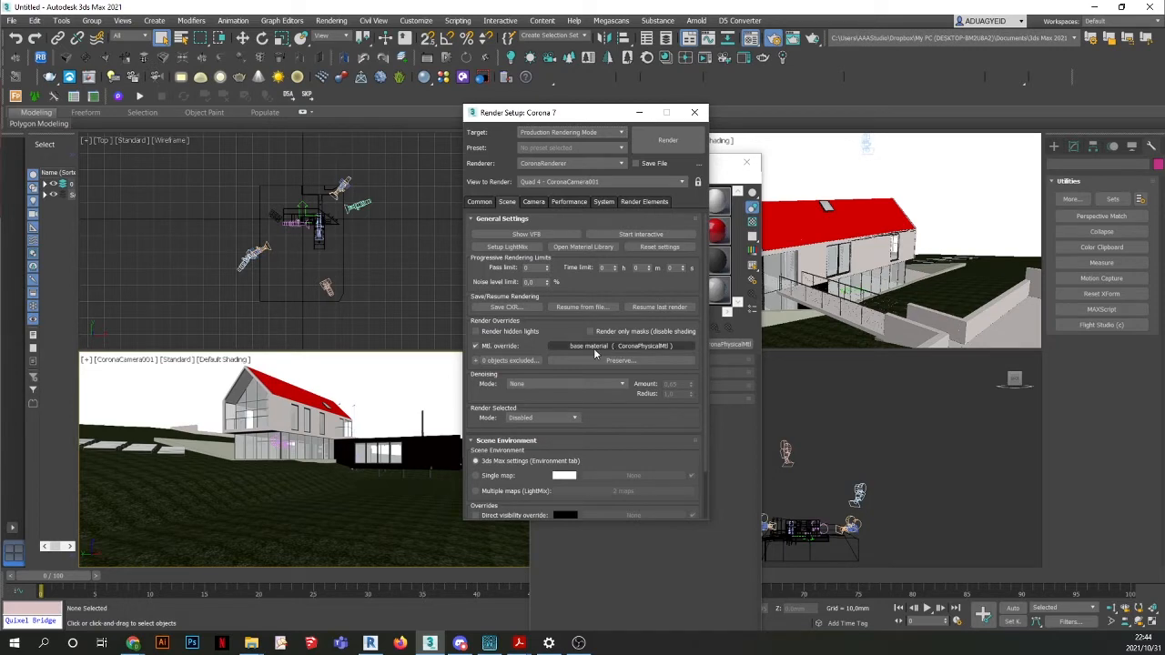
pyautogui.moveTo(568, 116); pyautogui.dragTo(436, 104)
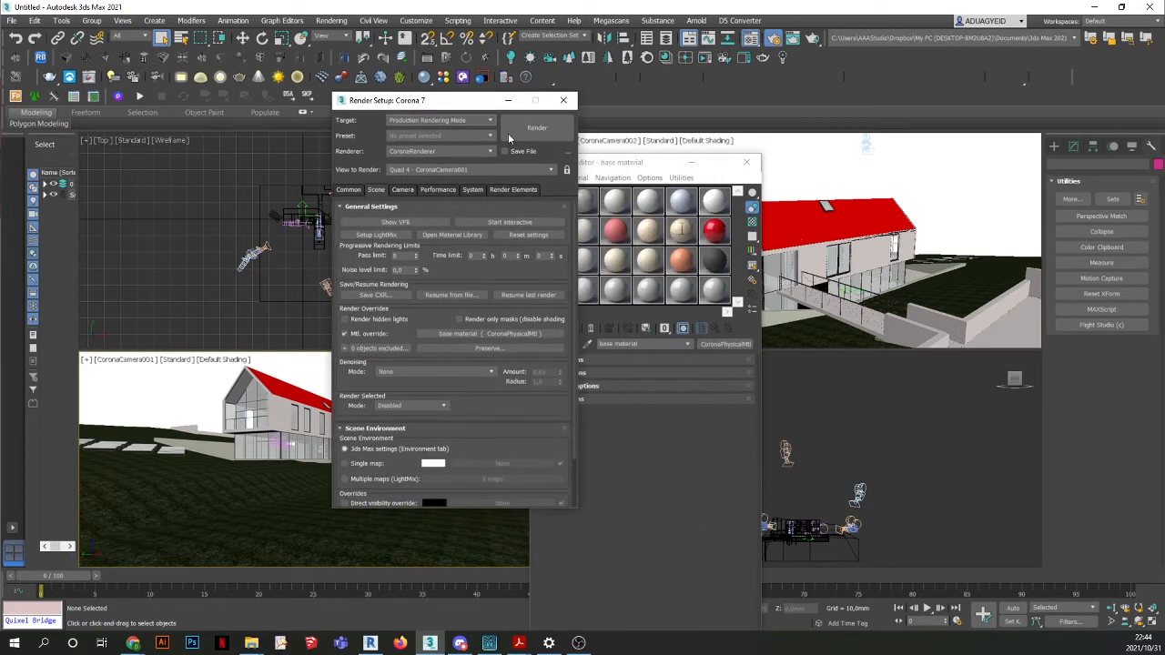
# Move the material editor and render settings windows aside and start a test render of the CoronaCamera001 view.
pyautogui.moveTo(641, 165); pyautogui.dragTo(754, 128)
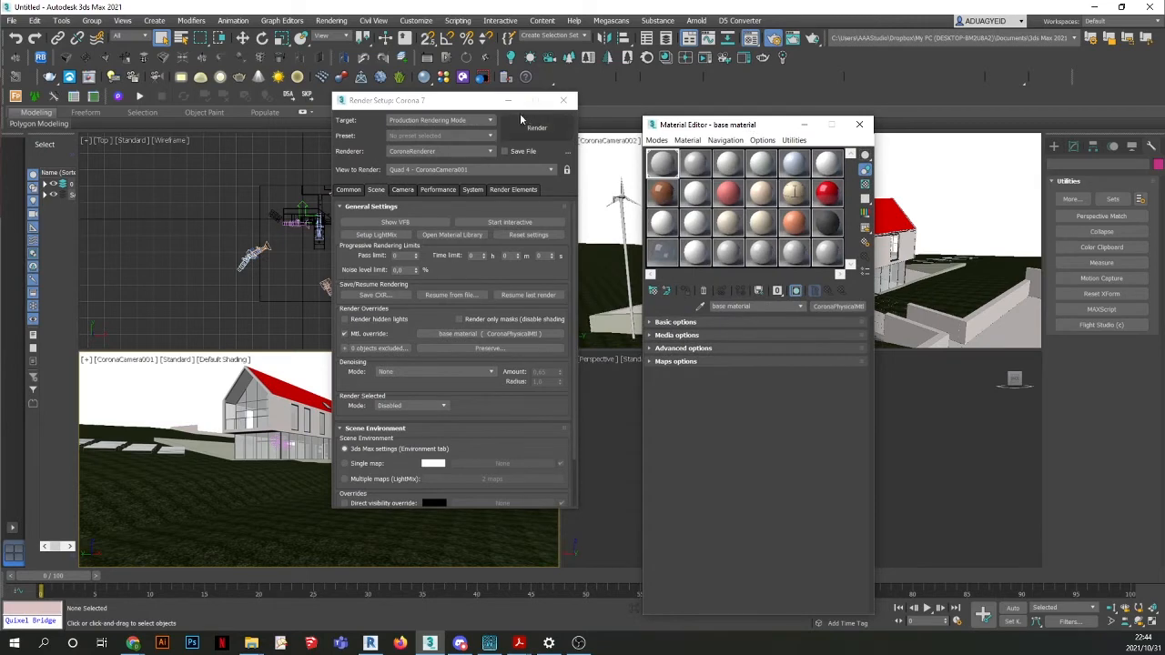
pyautogui.moveTo(519, 102); pyautogui.dragTo(569, 127)
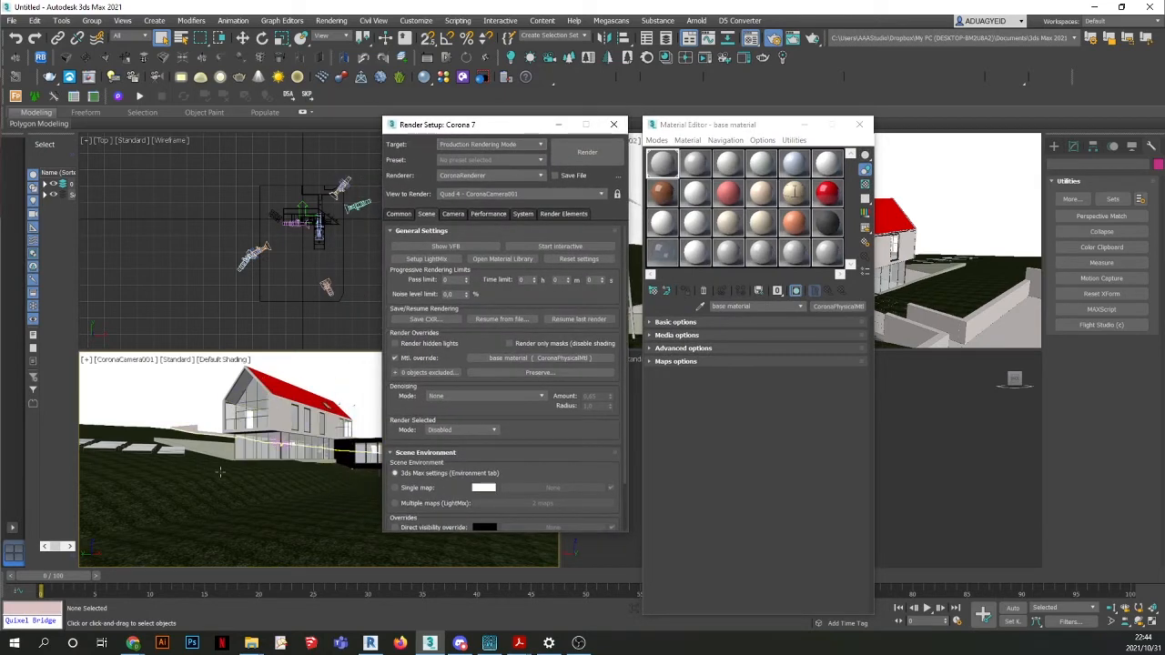
pyautogui.moveTo(496, 130); pyautogui.dragTo(633, 148)
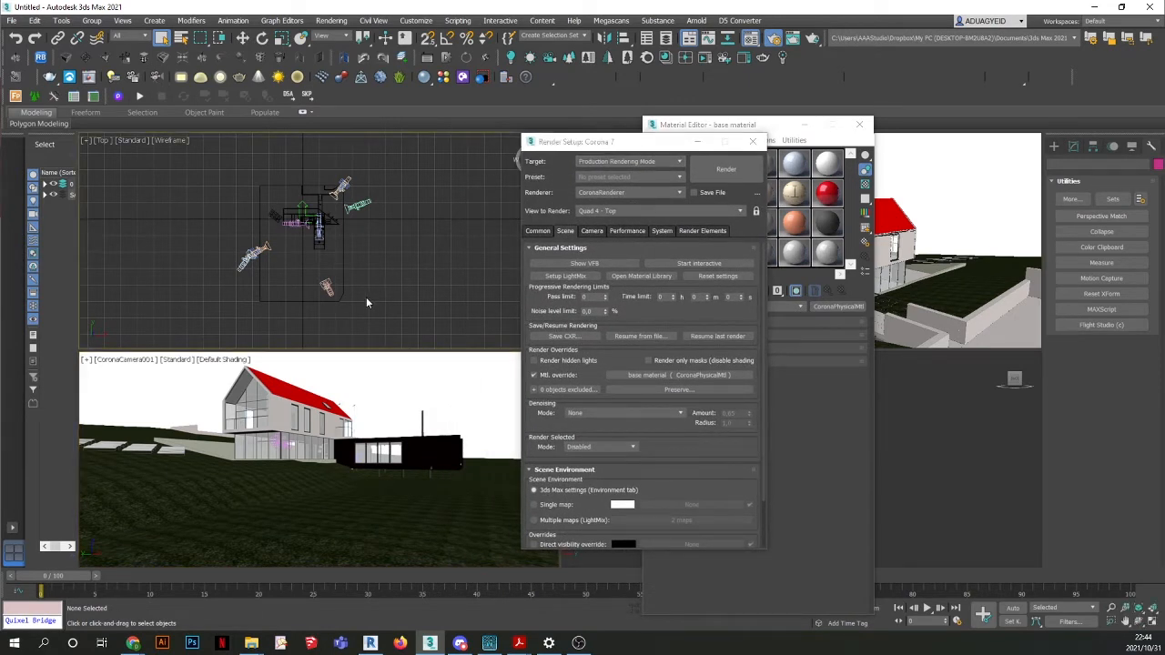
pyautogui.click(372, 385)
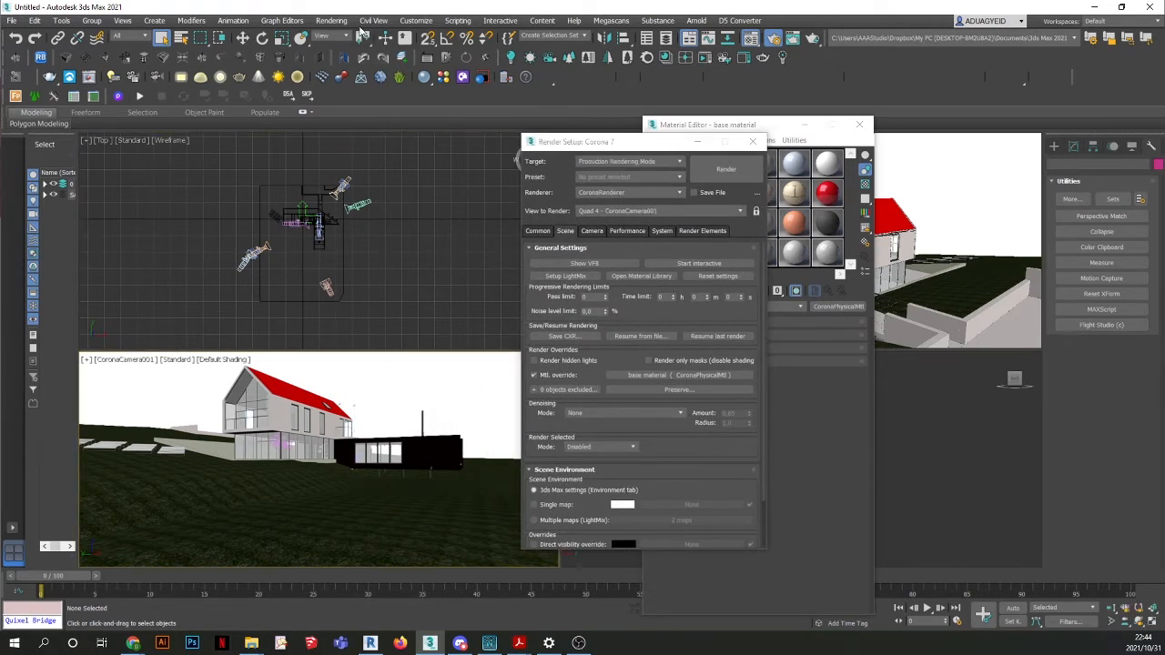
pyautogui.click(330, 20)
pyautogui.click(336, 39)
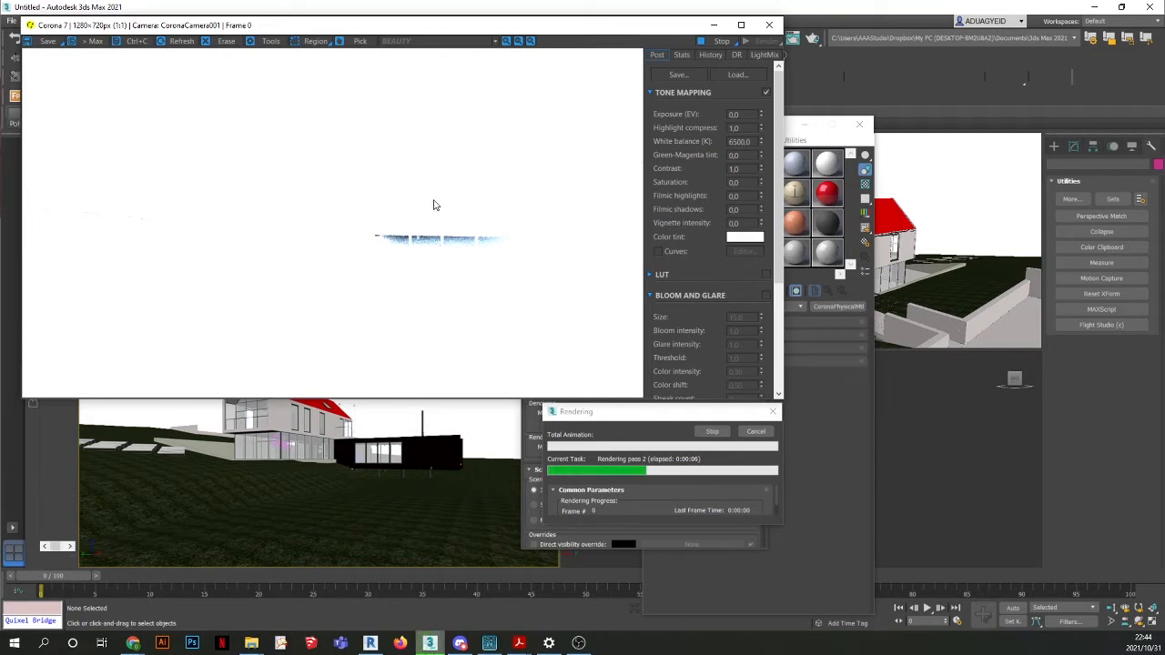
pyautogui.scroll(-1, 433, 205)
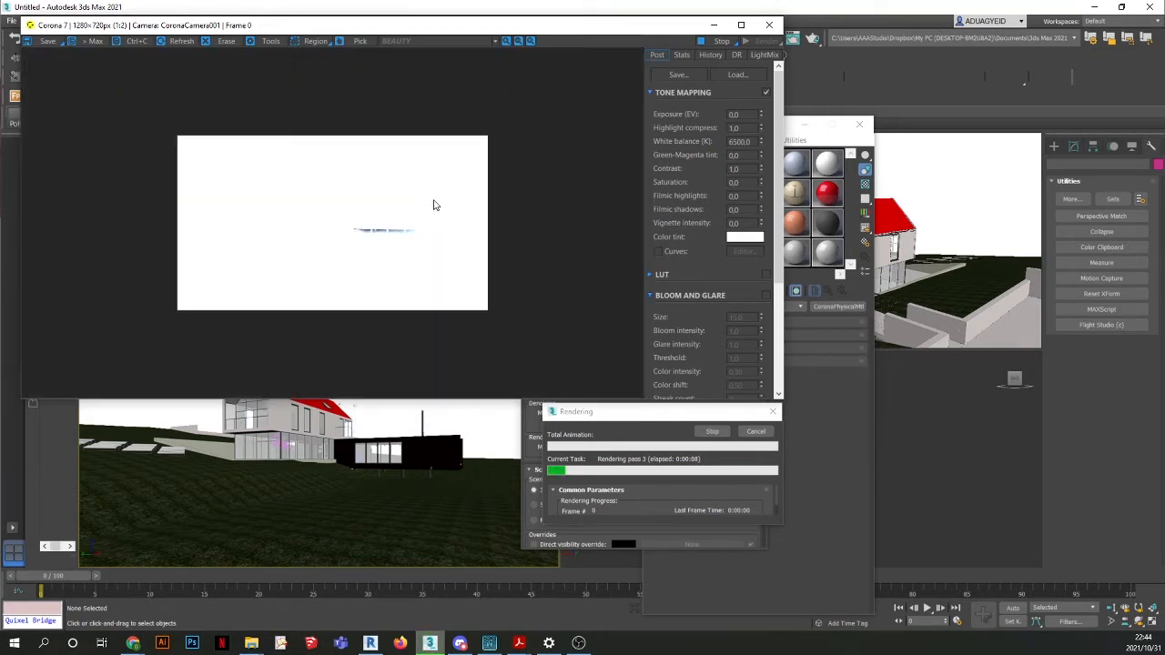
pyautogui.scroll(1, 434, 202)
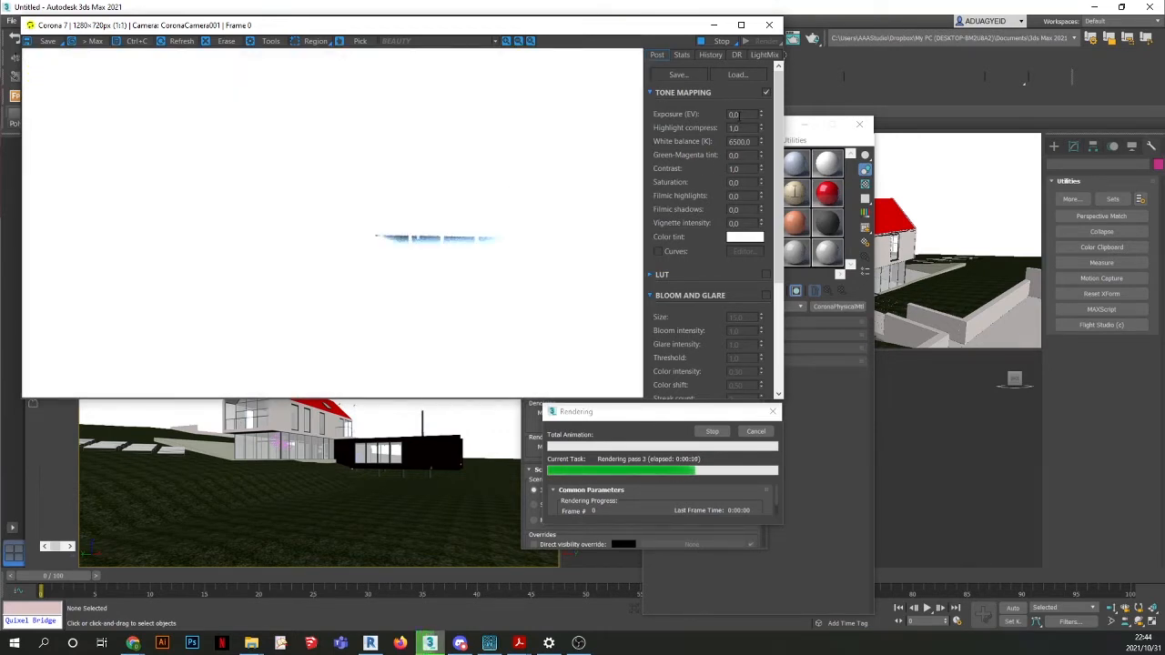
# Set the test render's tone mapping exposure to -4 EV, cancel the render and close the frame buffer and Render Setup.
pyautogui.doubleClick(742, 115)
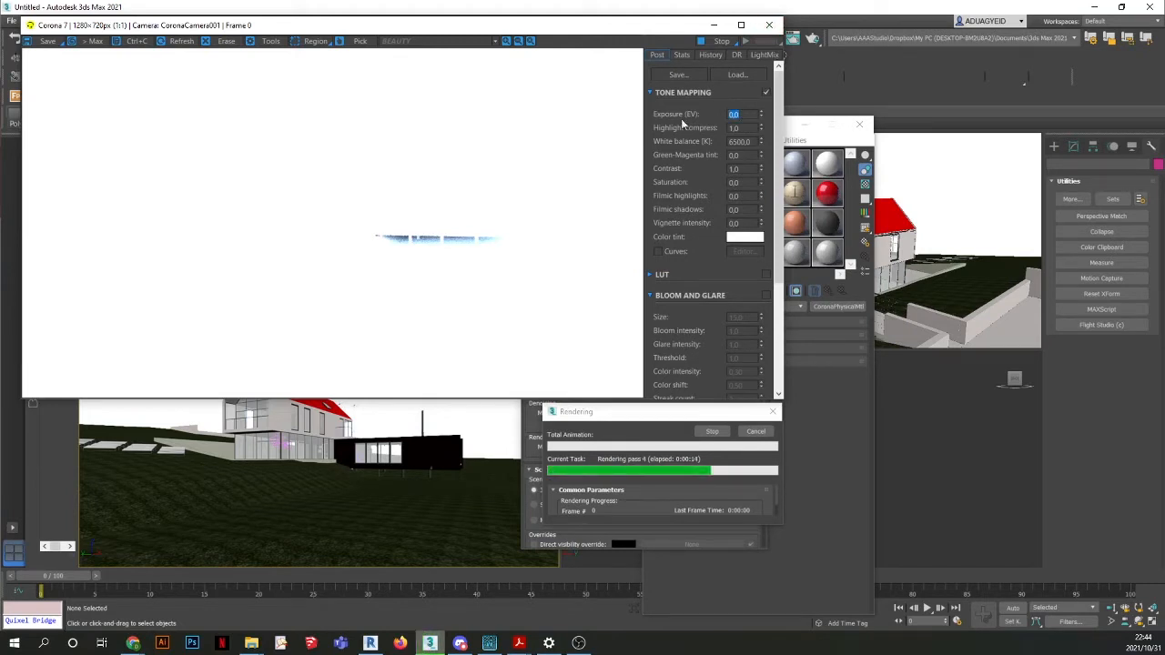
pyautogui.write('-')
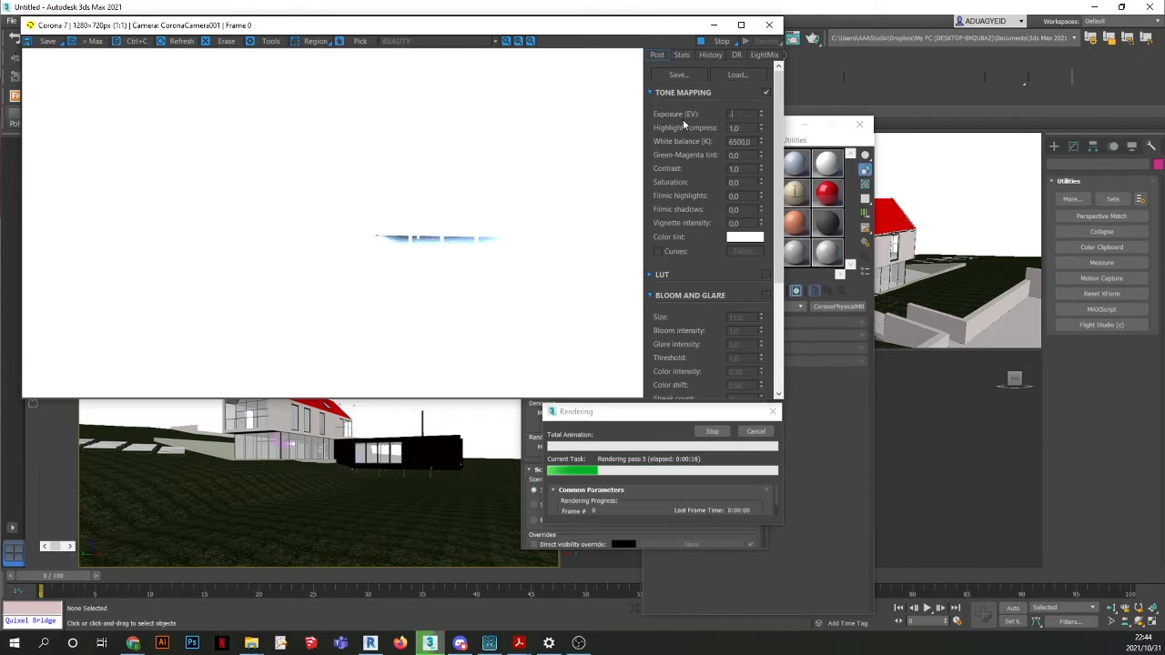
pyautogui.write('4')
pyautogui.press('Return')
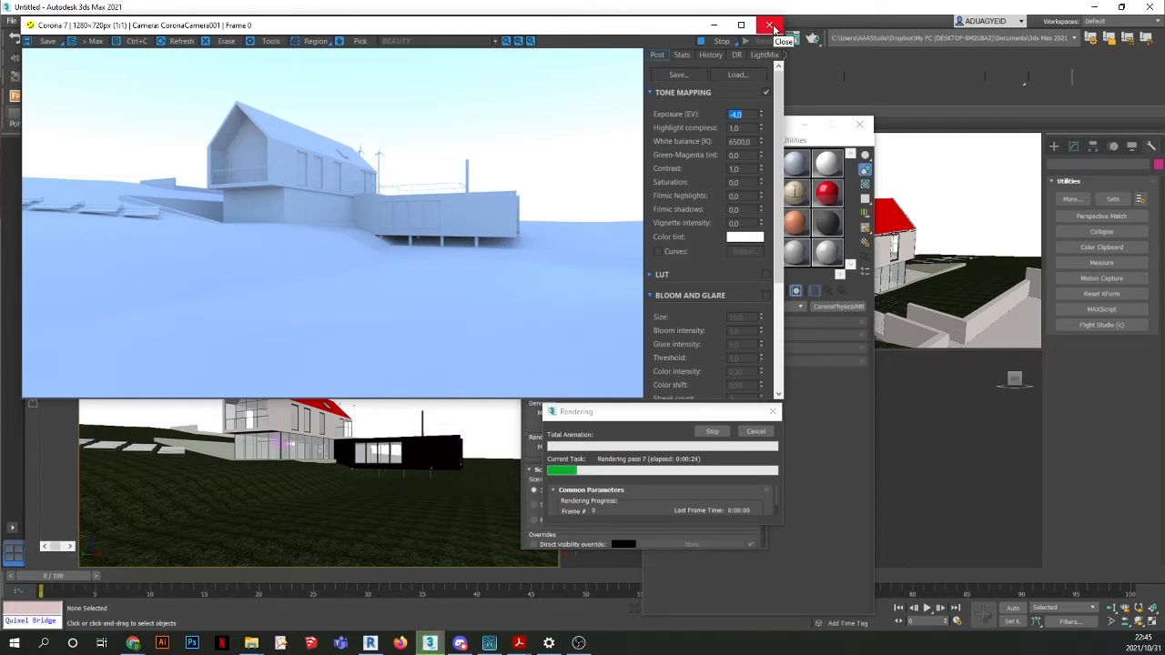
pyautogui.click(770, 26)
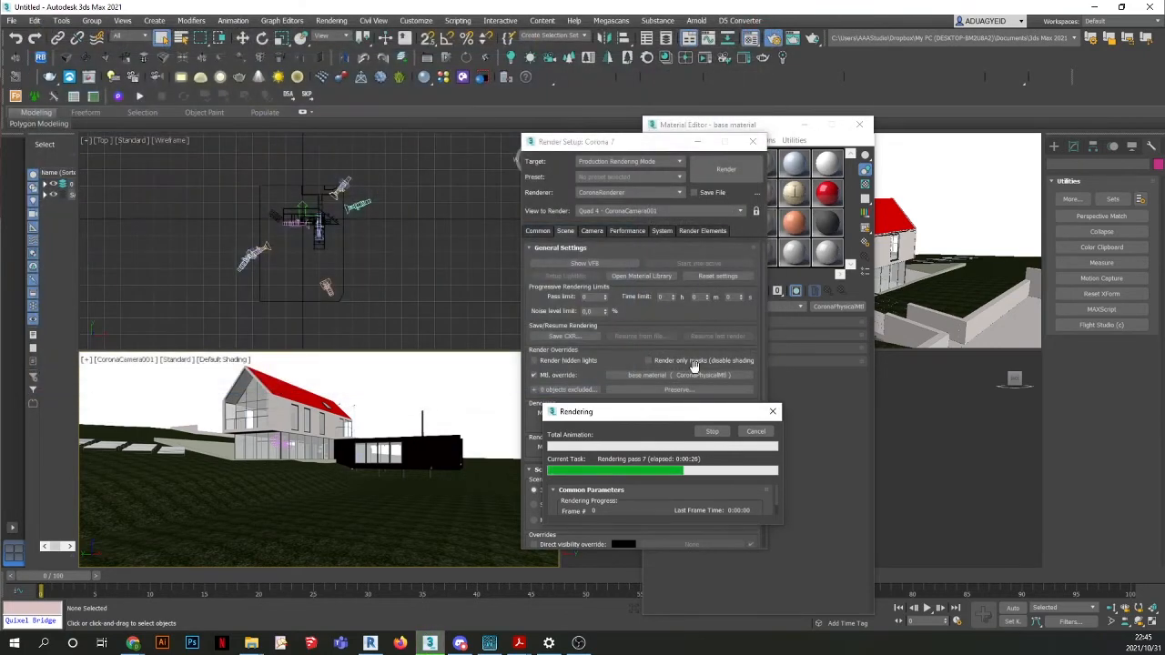
pyautogui.click(755, 431)
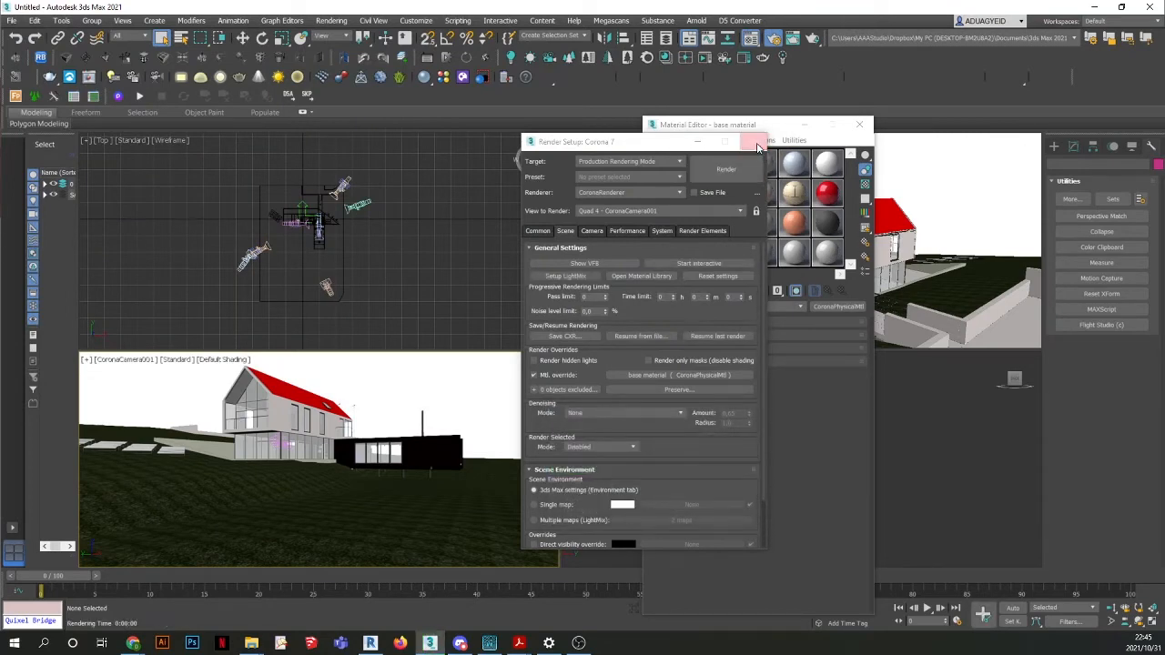
pyautogui.click(752, 141)
# Check which environment map and exposure control the scene uses in the environment settings.
pyautogui.click(321, 22)
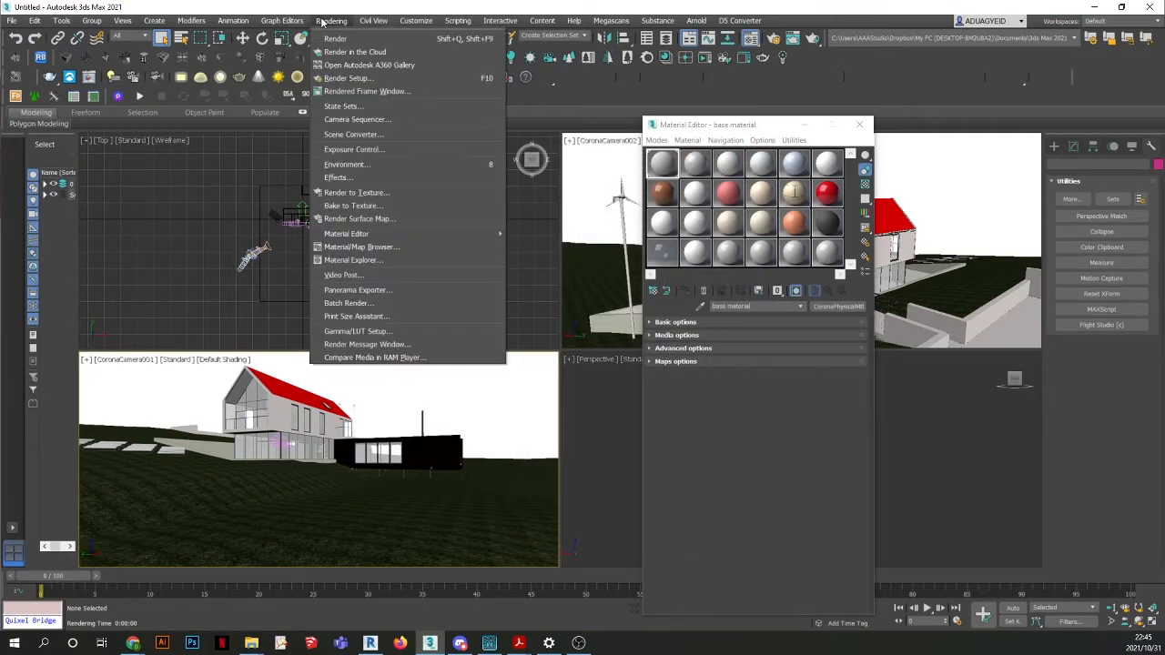
pyautogui.click(367, 166)
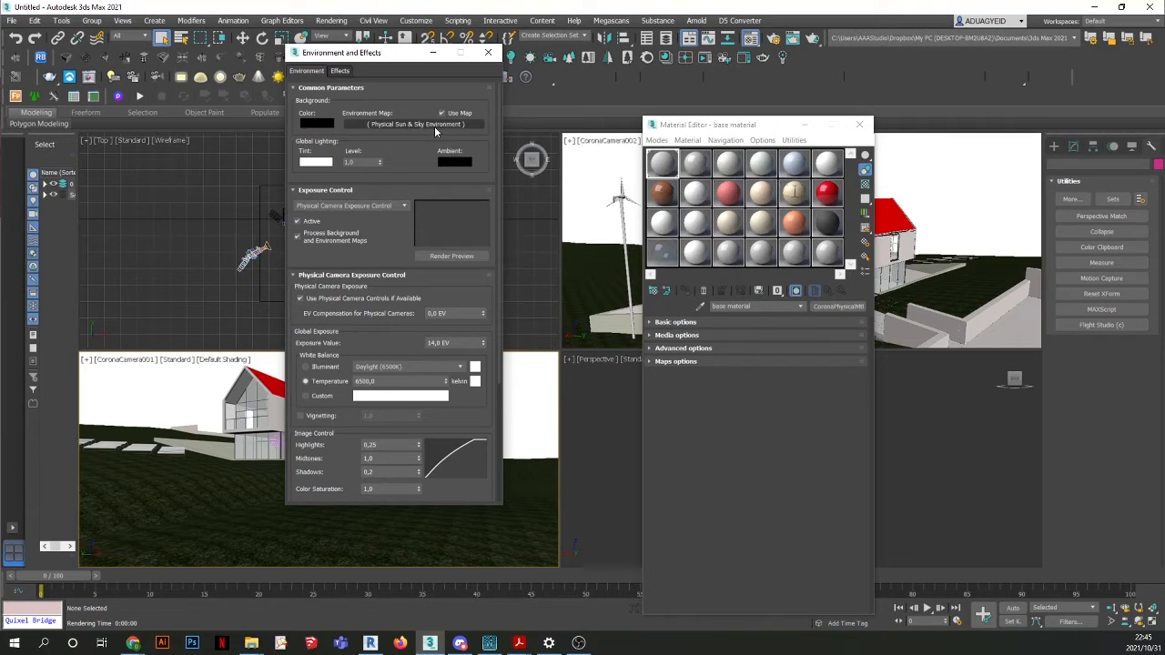
pyautogui.click(488, 52)
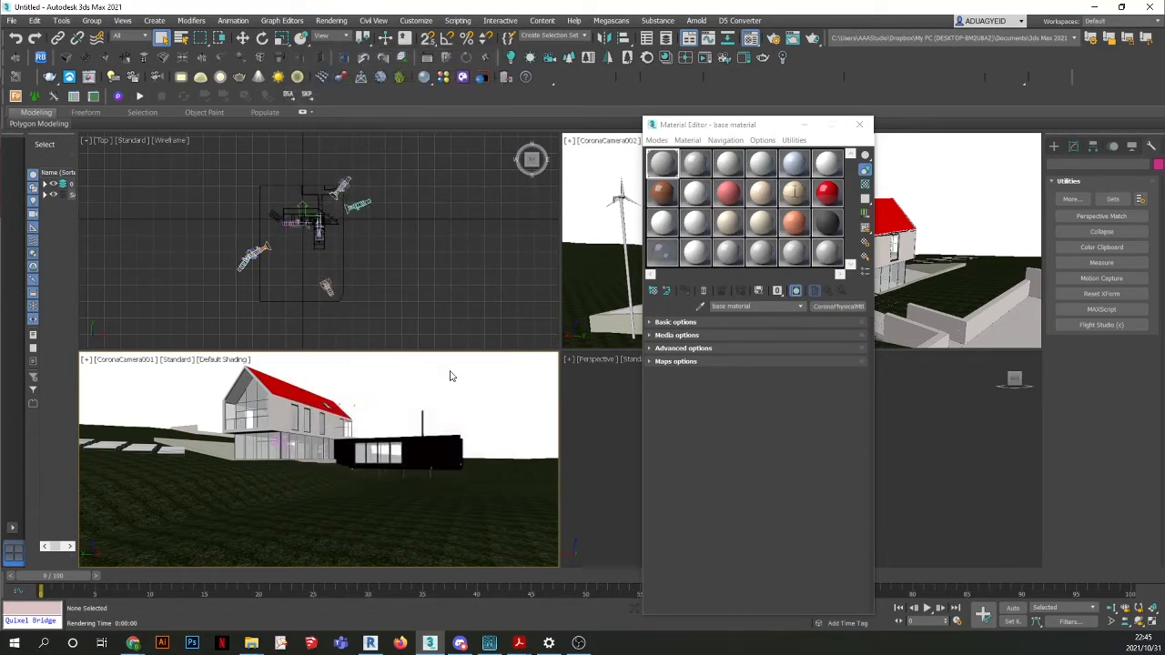
# Render the CoronaCamera001 view again to inspect the lighting on the house, and cancel the render.
pyautogui.click(332, 20)
pyautogui.click(338, 44)
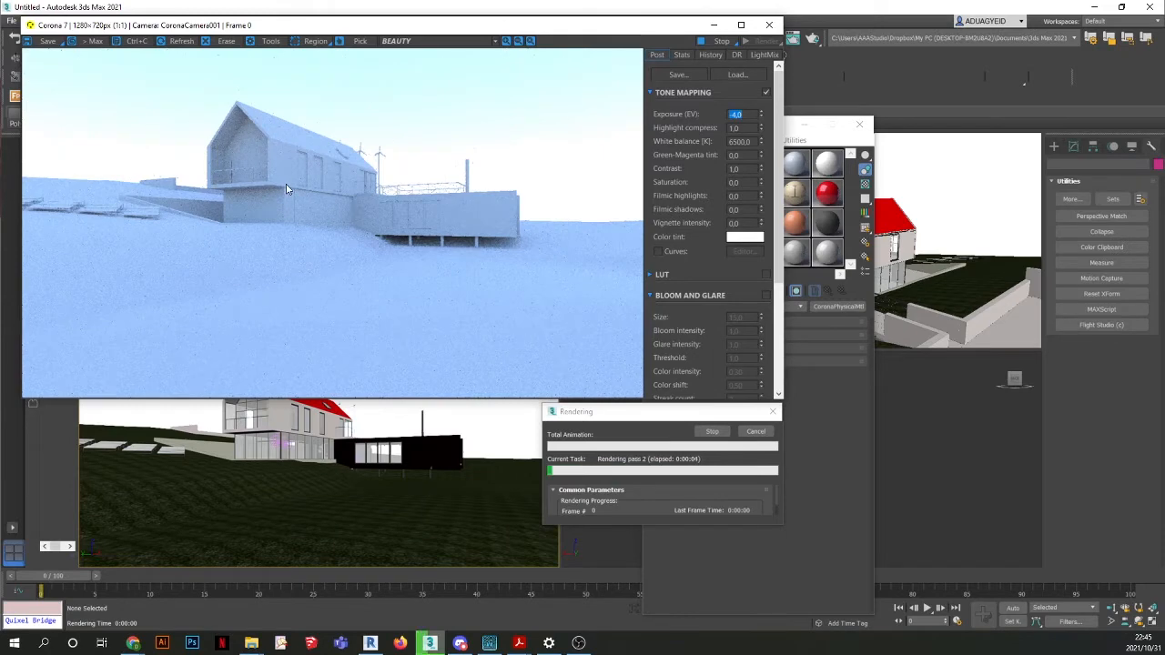
pyautogui.scroll(1, 305, 209)
pyautogui.scroll(-1, 298, 221)
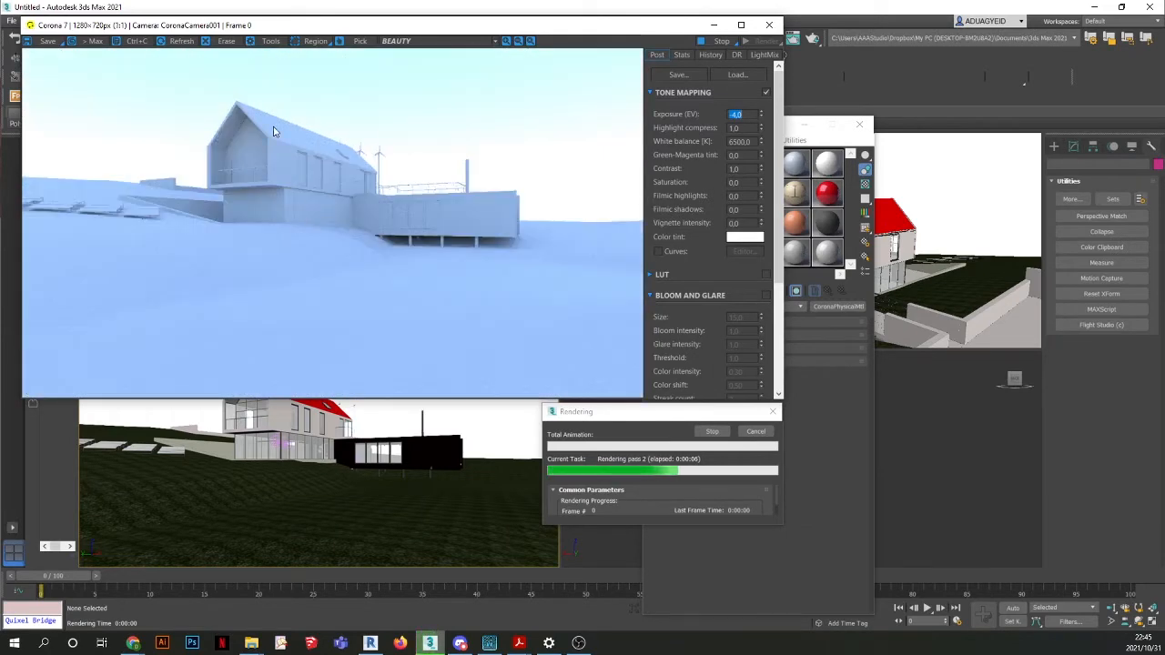
pyautogui.scroll(1, 273, 129)
pyautogui.scroll(-1, 275, 168)
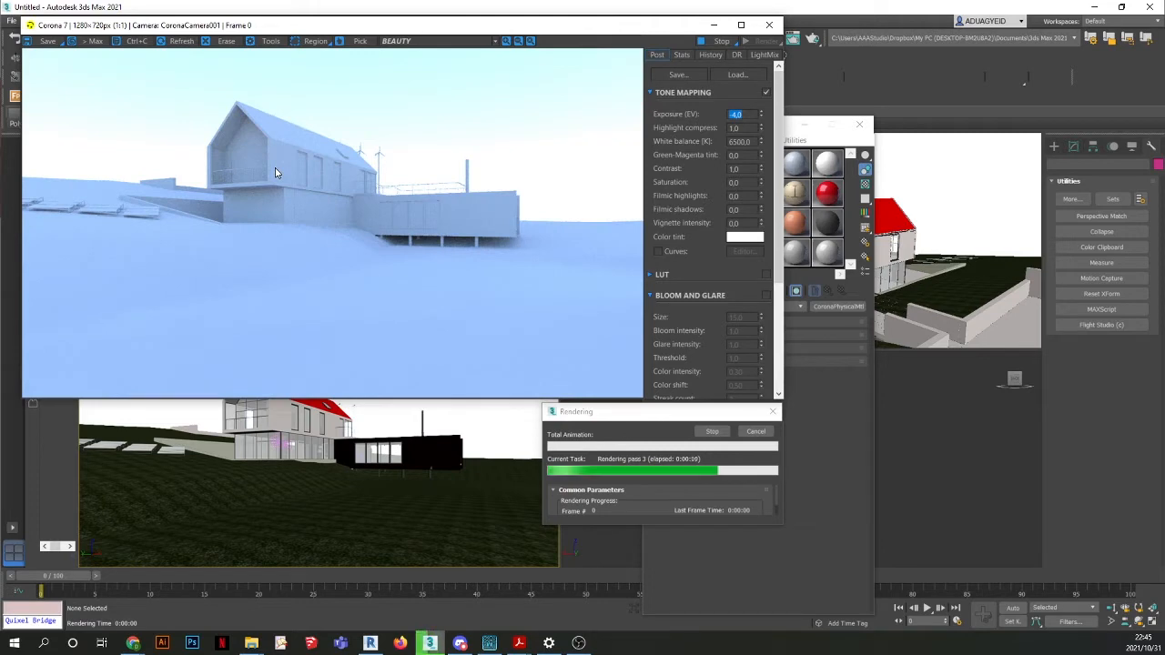
pyautogui.click(770, 25)
pyautogui.click(748, 433)
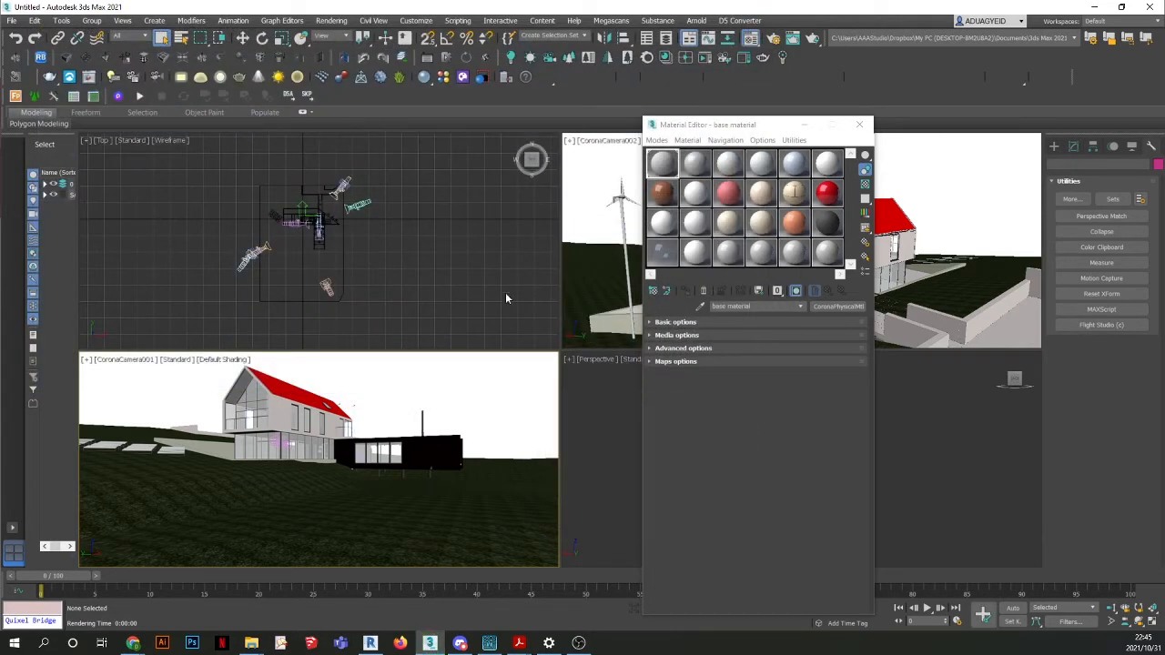
# Close the material editor and create a targeted CoronaSun in the Top view, placed below the site and aimed up at the house.
pyautogui.moveTo(403, 260); pyautogui.dragTo(386, 252, button='middle')
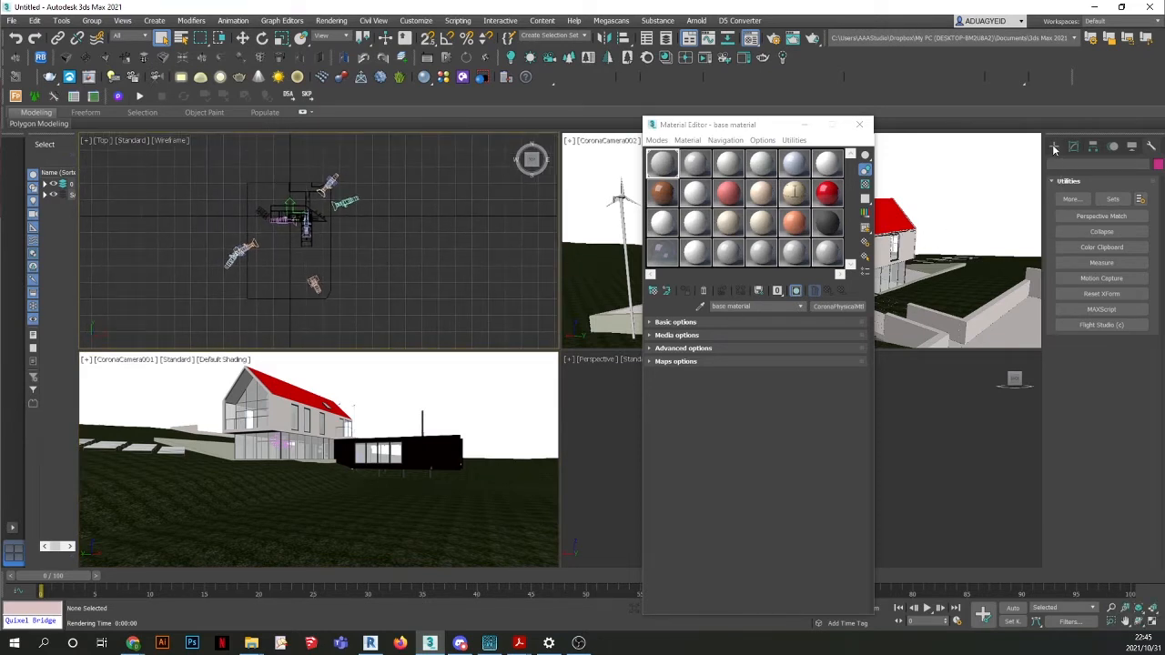
pyautogui.click(860, 125)
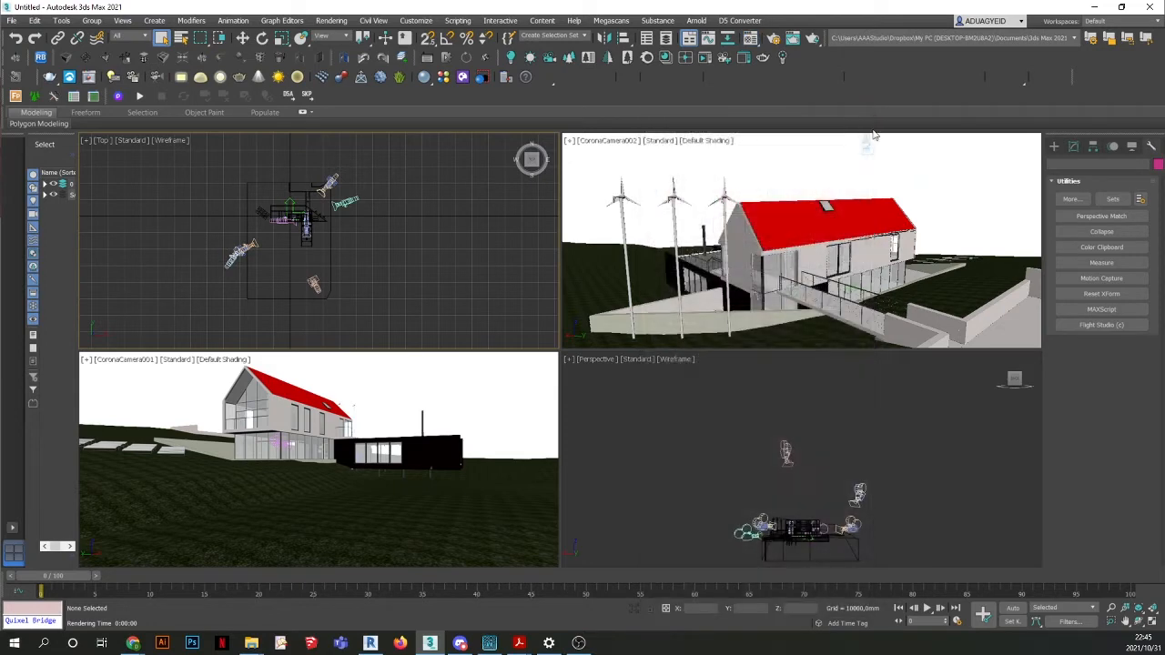
pyautogui.click(1053, 148)
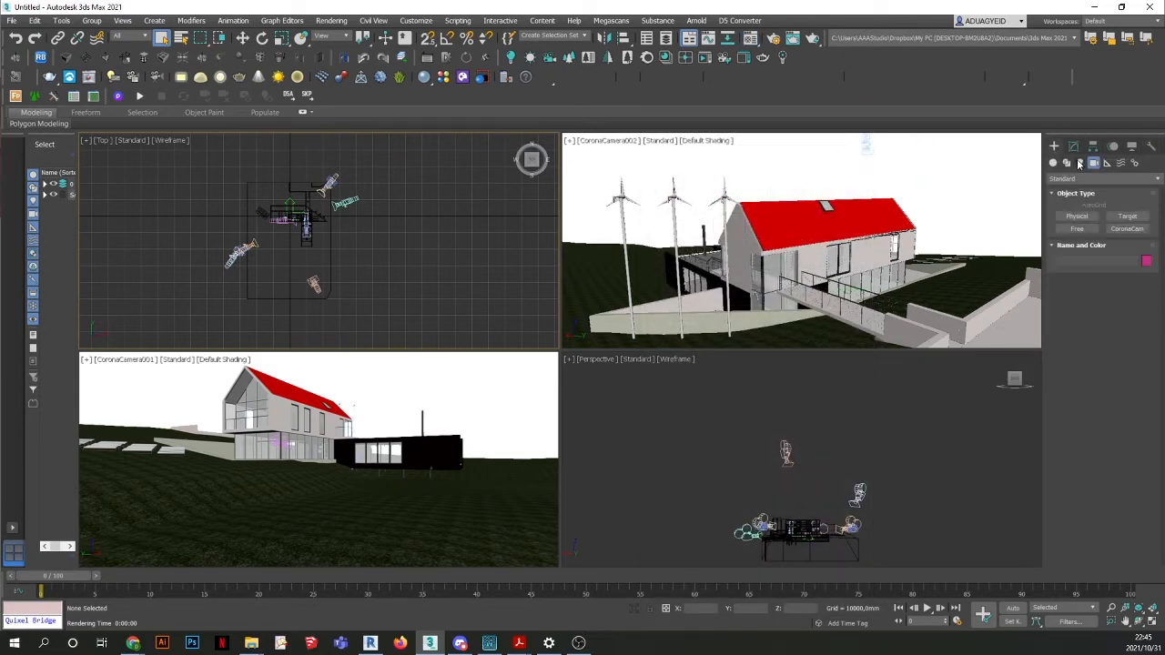
pyautogui.click(1081, 163)
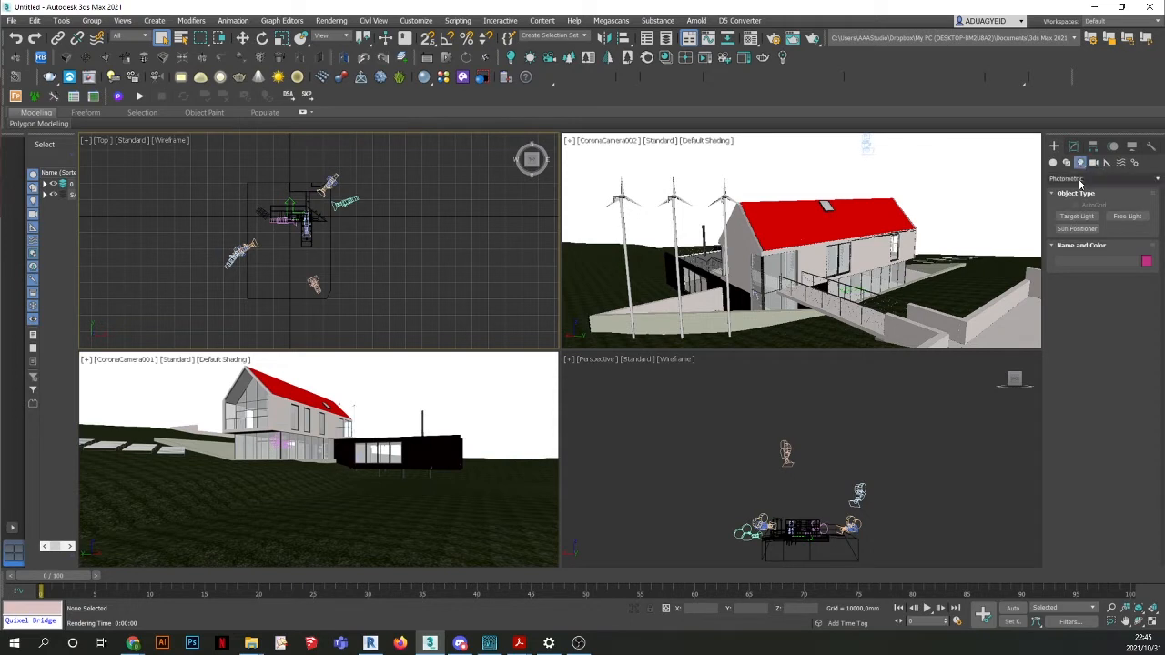
pyautogui.click(1081, 182)
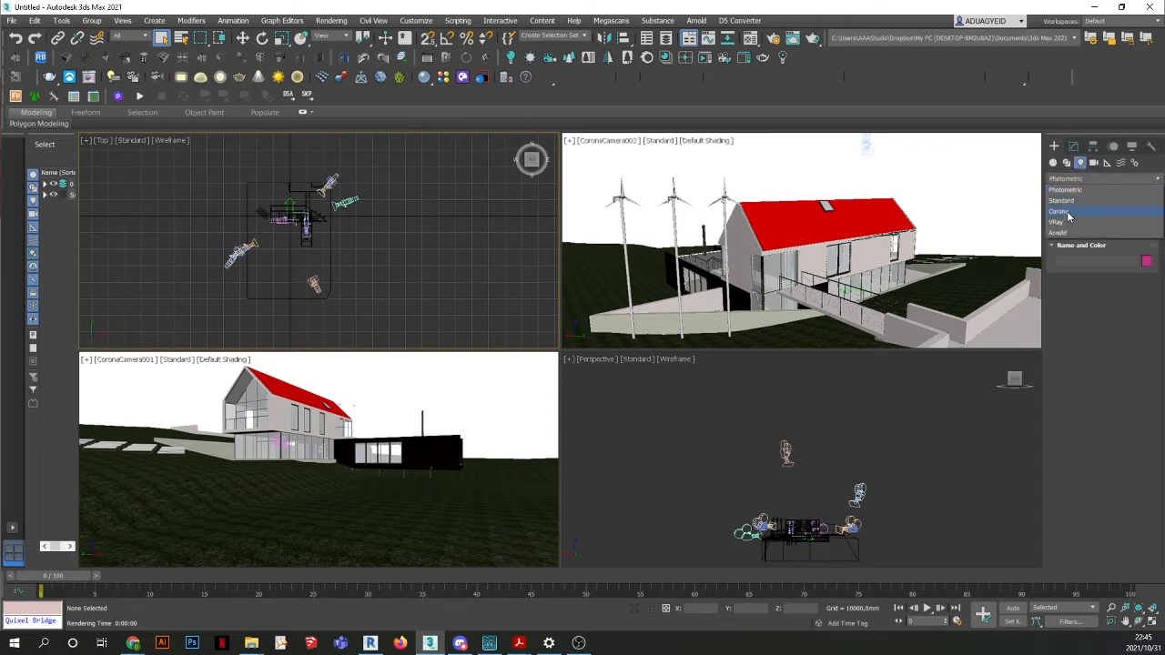
pyautogui.click(1069, 213)
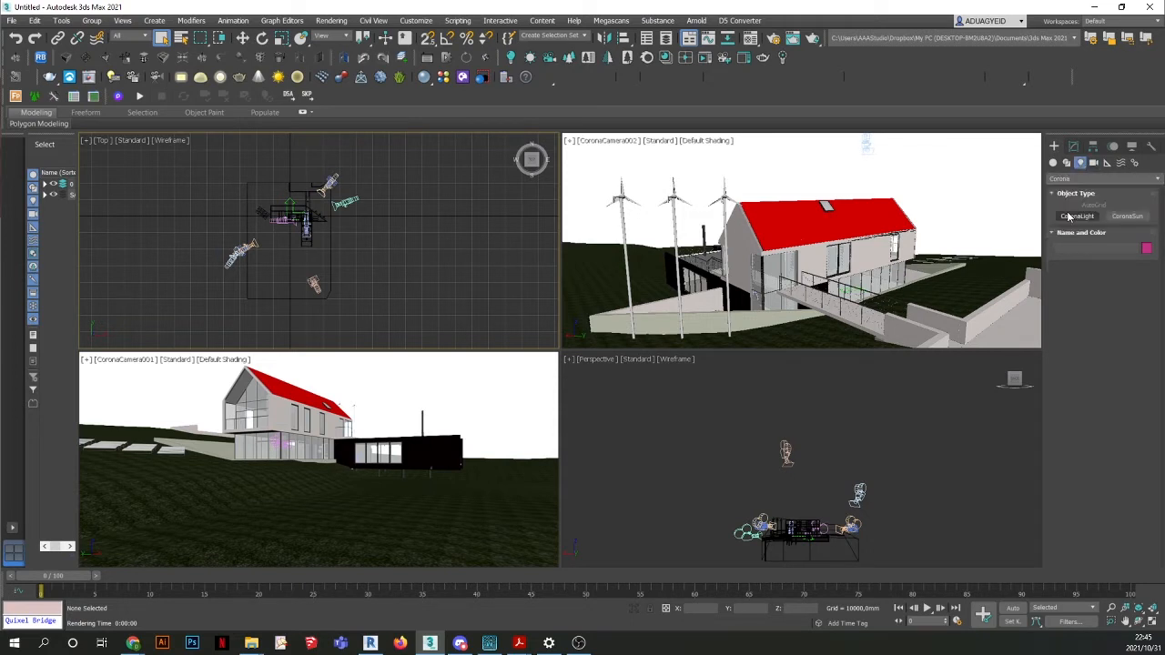
pyautogui.click(1127, 216)
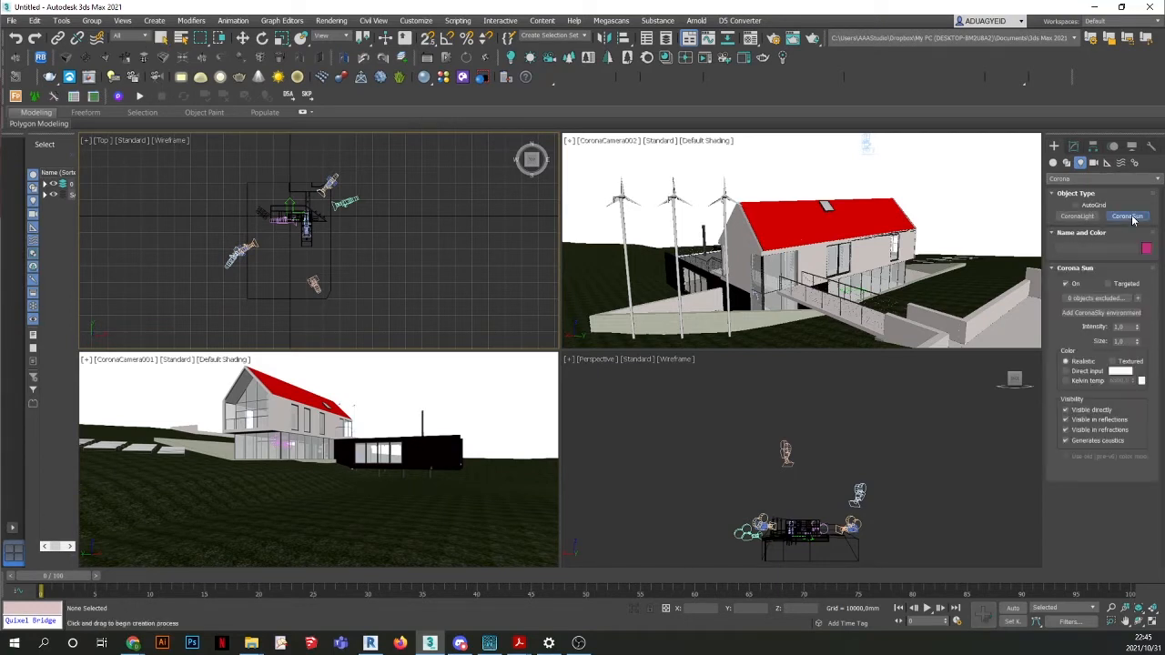
pyautogui.moveTo(386, 267); pyautogui.dragTo(401, 249, button='middle')
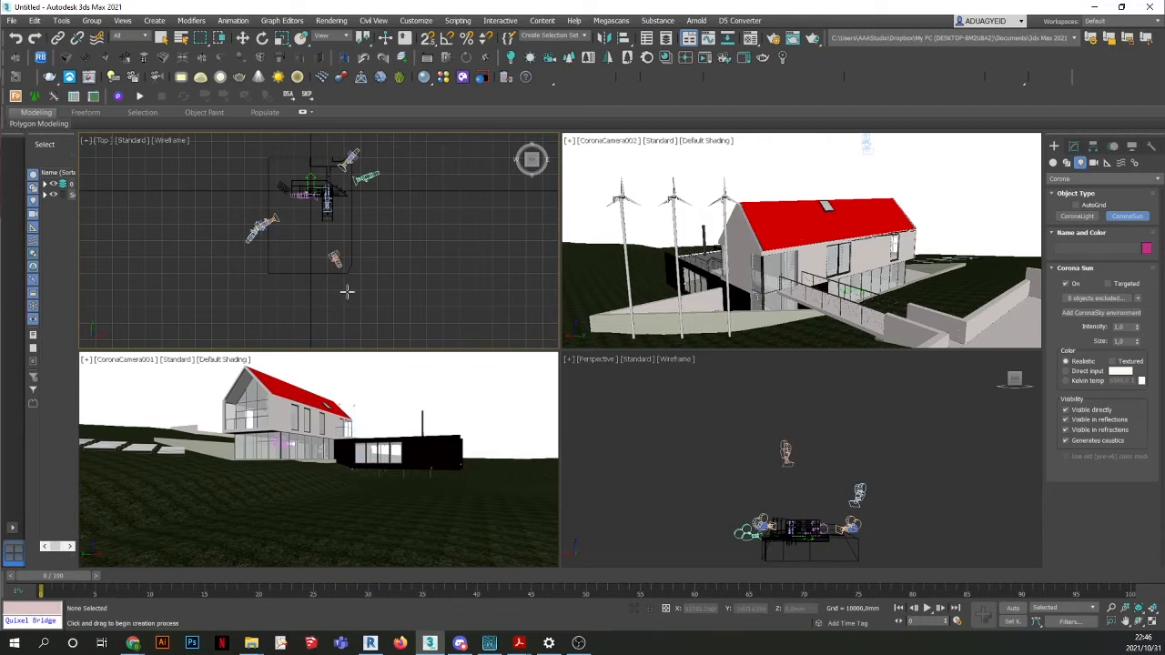
pyautogui.moveTo(315, 340); pyautogui.dragTo(315, 214)
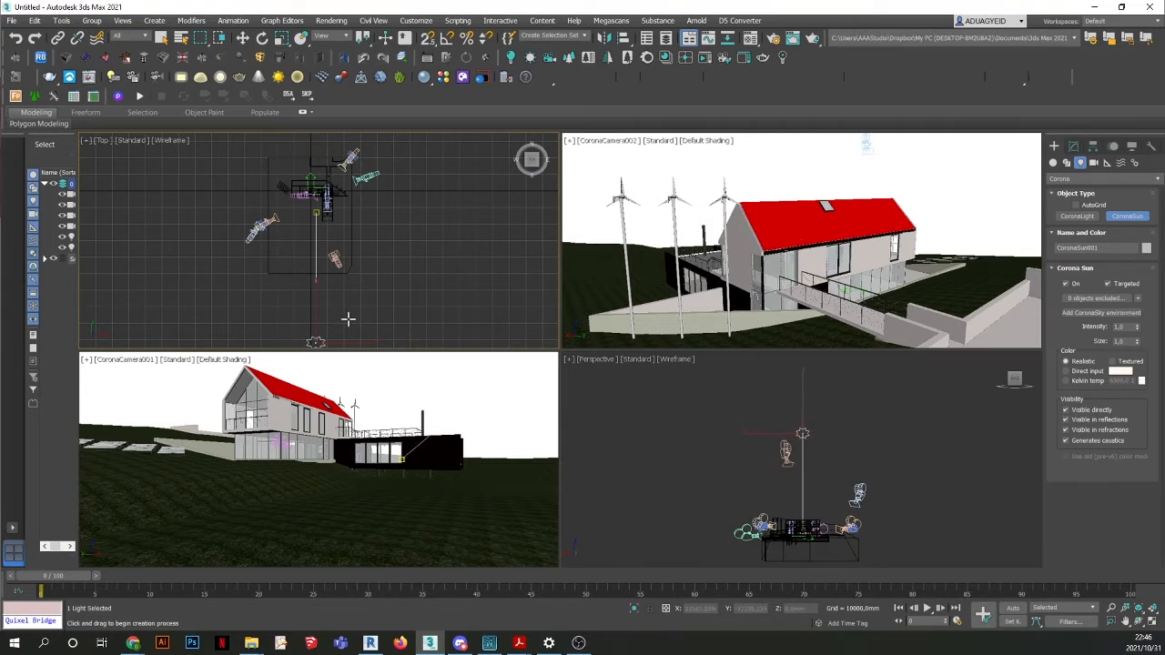
pyautogui.click(162, 37)
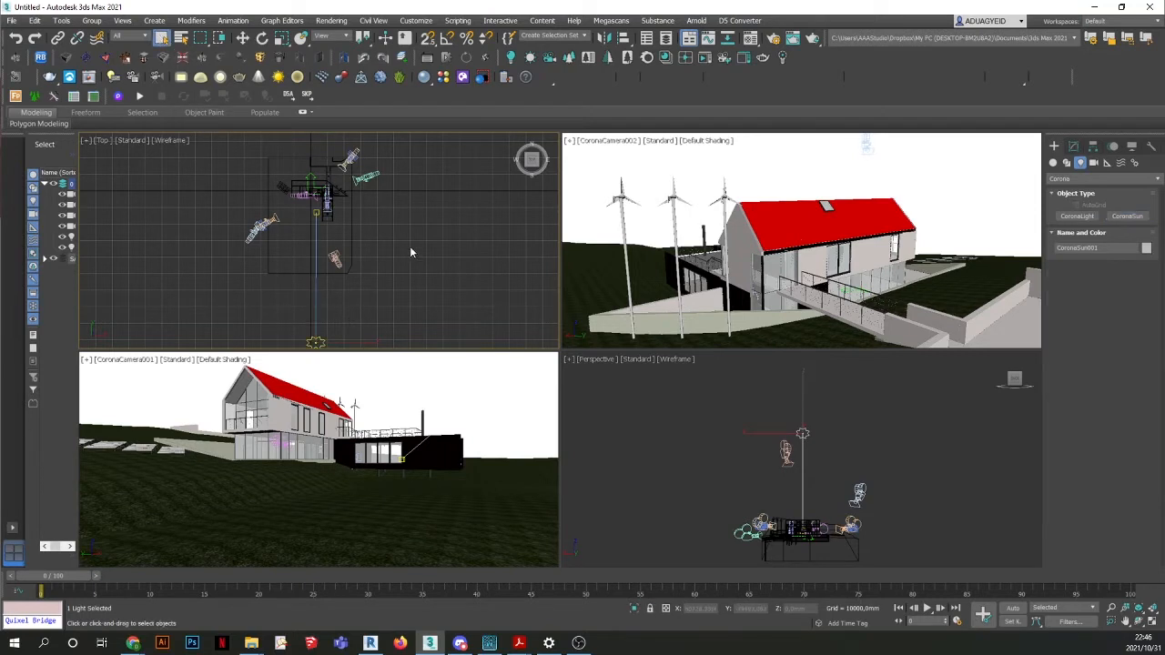
# Switch the Perspective viewport to the Left view and frame the whole house, the cameras and the sun in it.
pyautogui.click(602, 363)
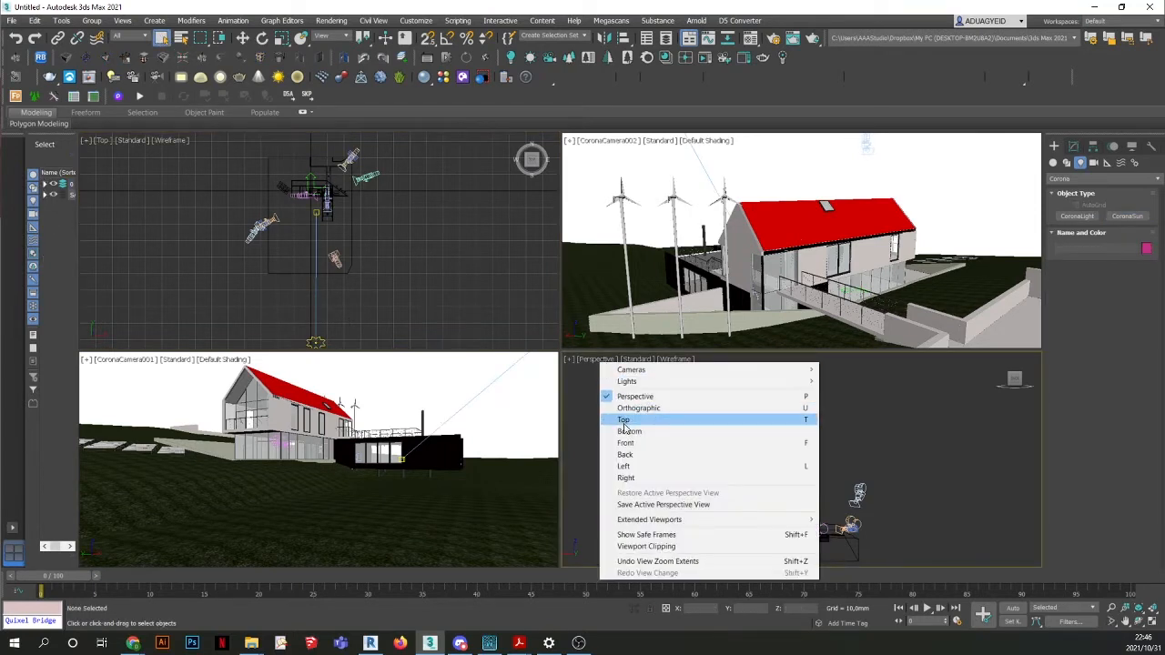
pyautogui.click(632, 467)
pyautogui.scroll(-12, 740, 466)
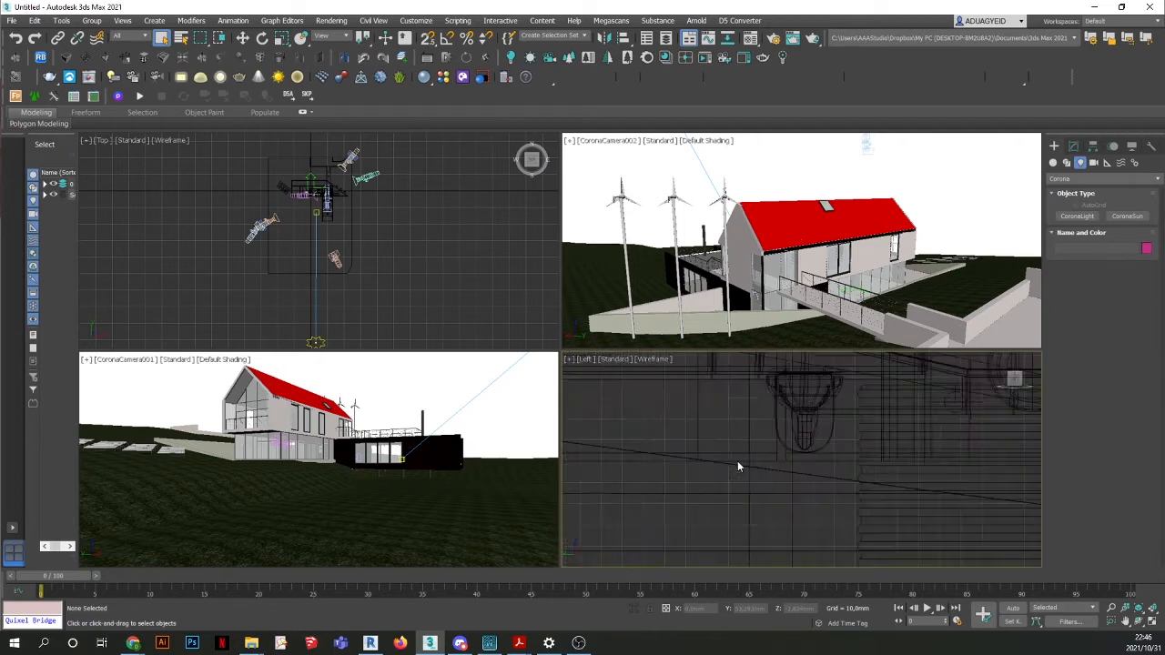
pyautogui.scroll(-6, 742, 461)
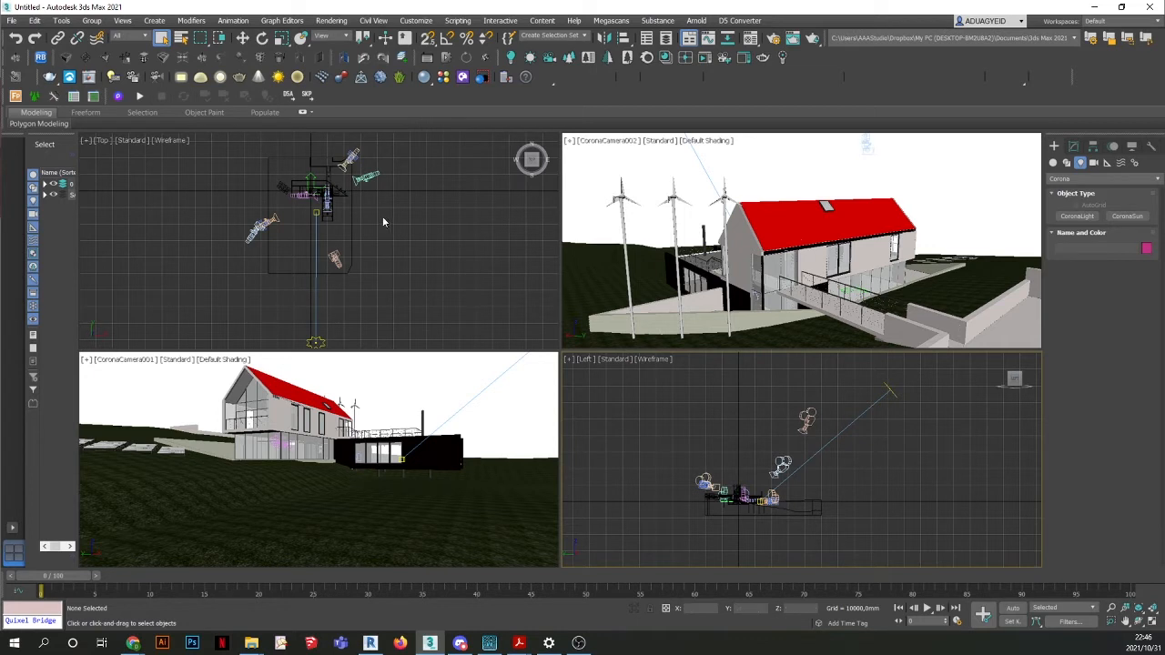
pyautogui.scroll(-2, 390, 261)
# Add a CoronaSky environment from the CoronaSun's settings, replacing the existing Physical Sun & Sky Environment map.
pyautogui.click(889, 391)
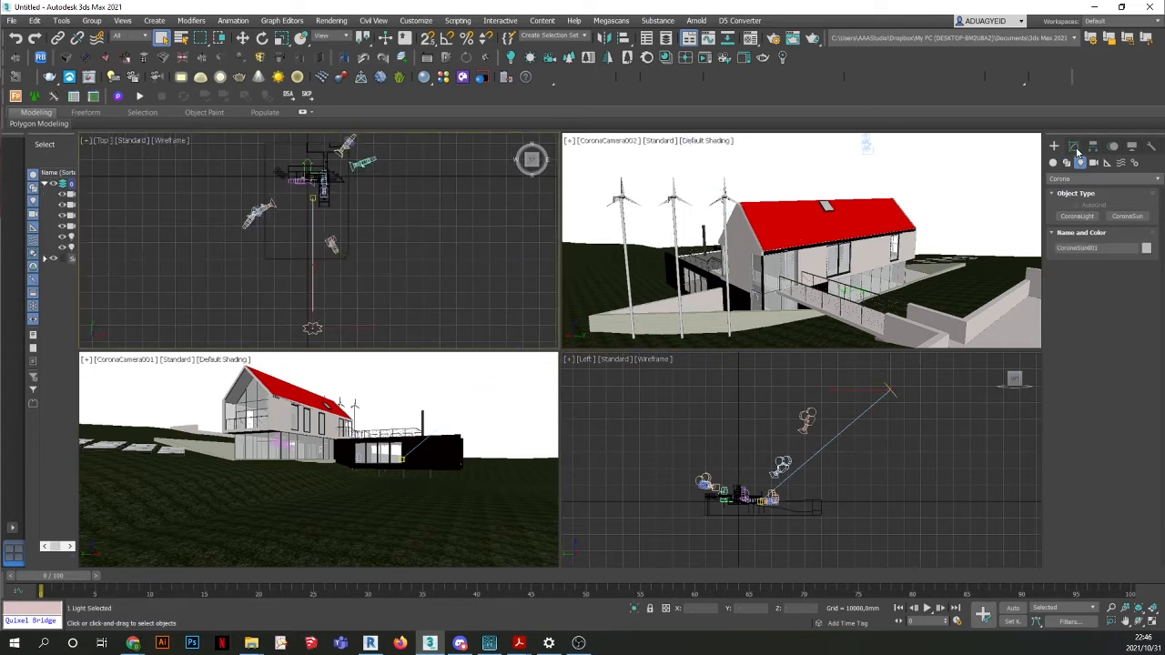
pyautogui.click(1074, 146)
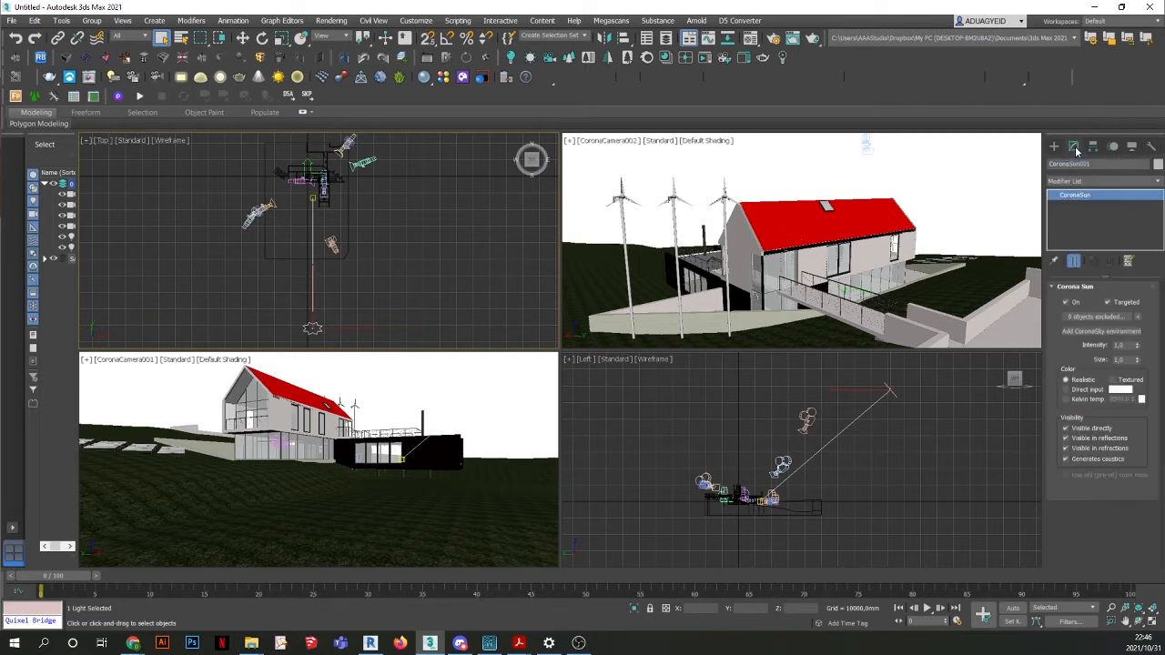
pyautogui.click(1075, 333)
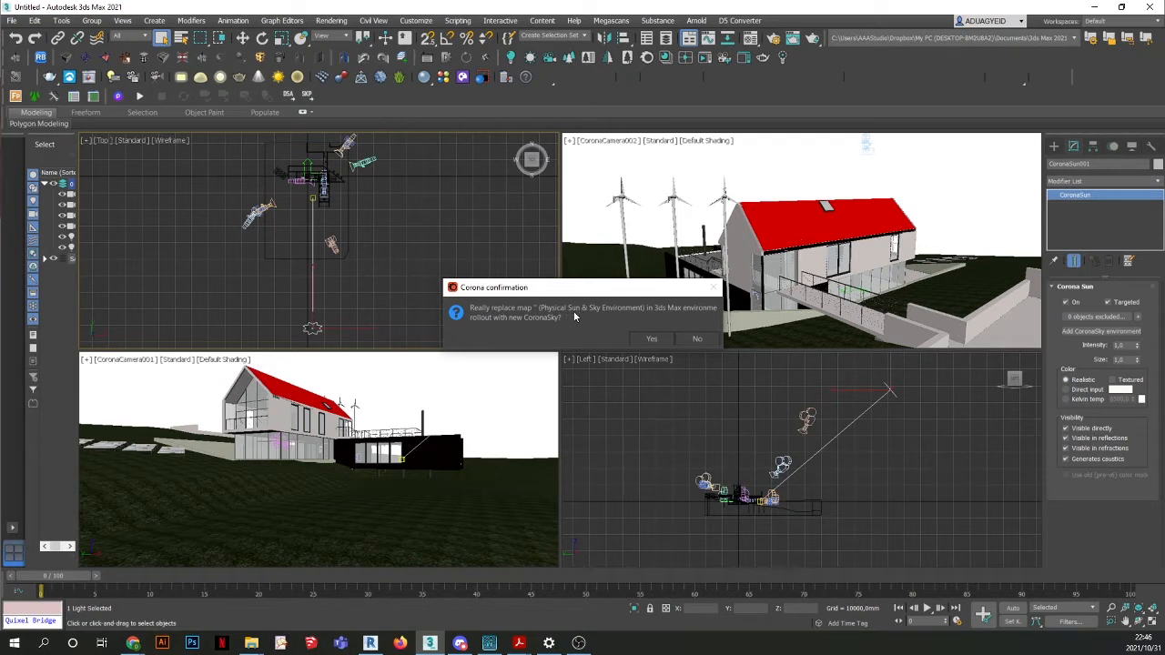
pyautogui.click(651, 340)
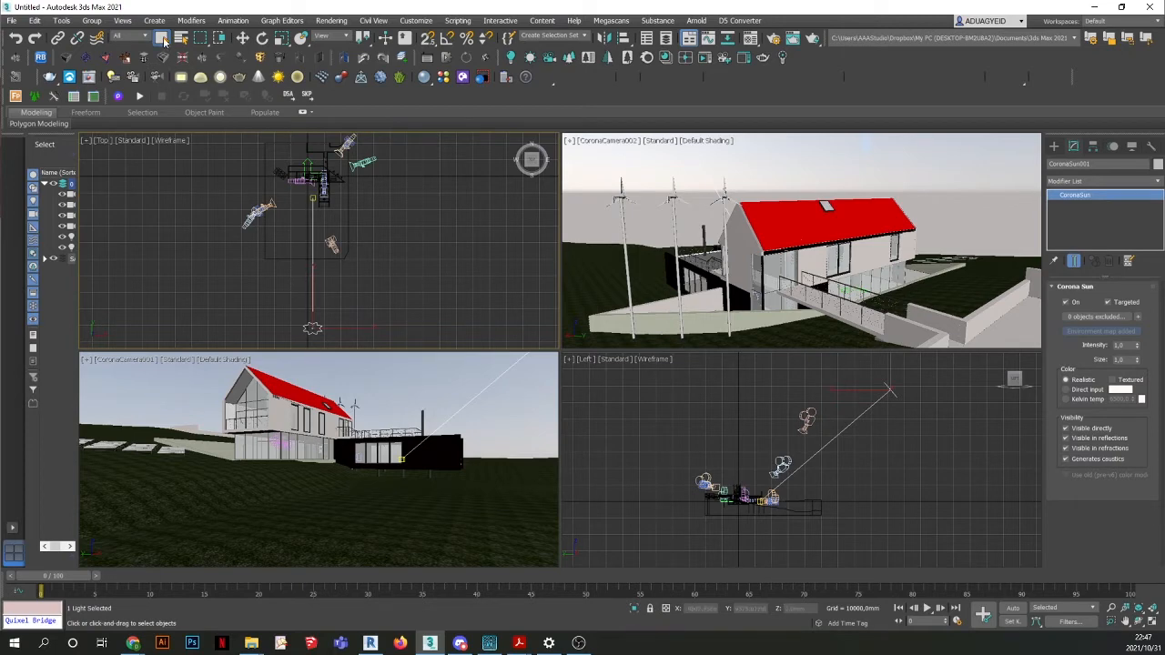
# Maximize the CoronaCamera001 view and render it with the new sun and sky lighting.
pyautogui.rightClick(387, 384)
pyautogui.click(388, 384)
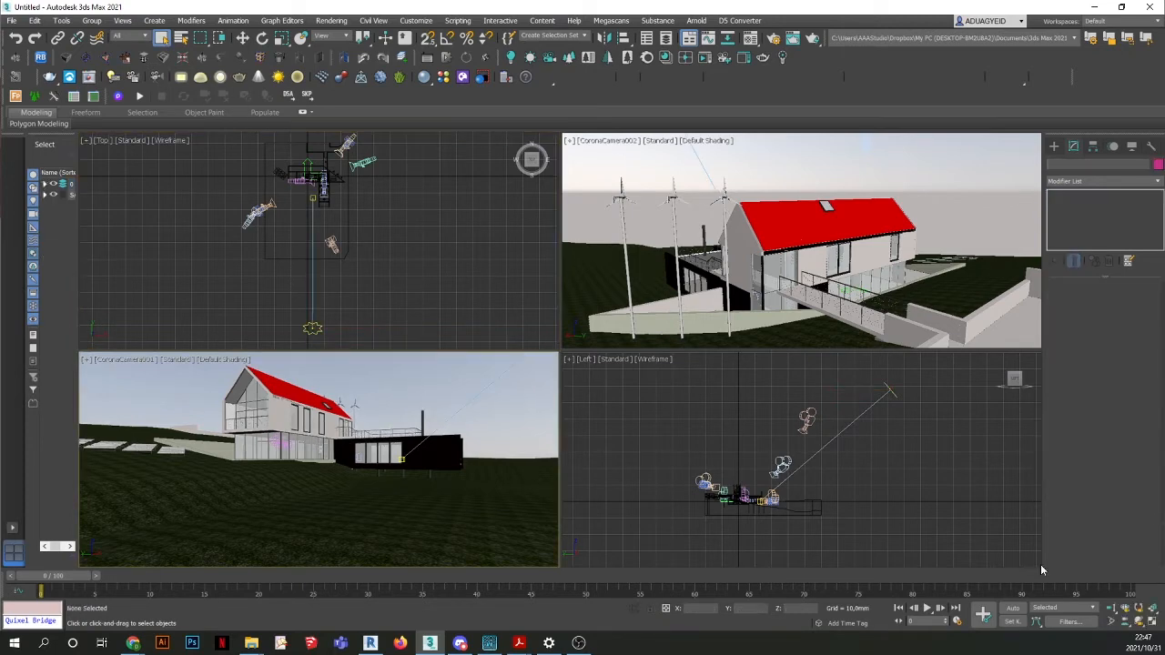
pyautogui.click(1153, 623)
pyautogui.click(331, 20)
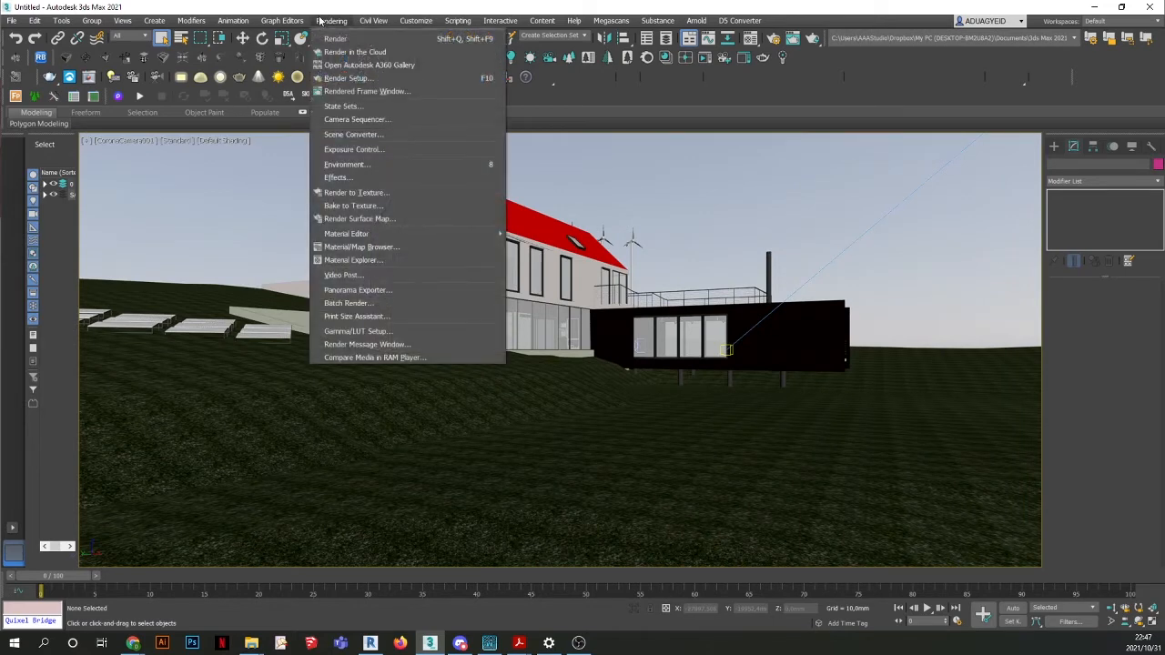
pyautogui.click(325, 39)
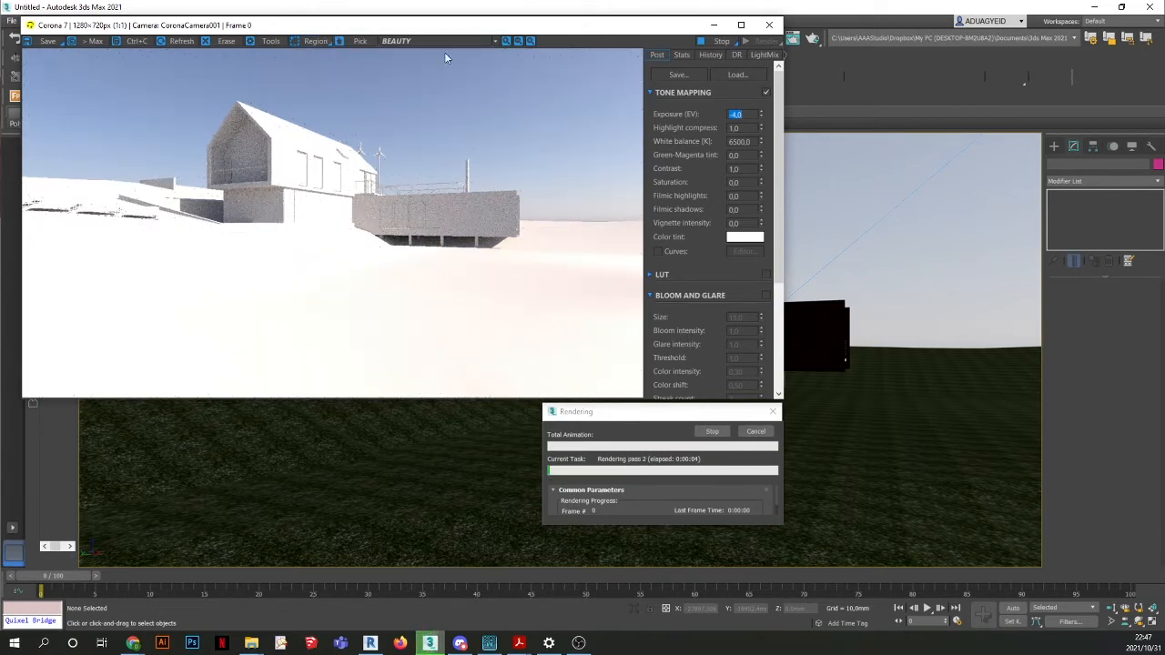
# Set the render's highlight compression to 5 in the Corona tone mapping.
pyautogui.moveTo(678, 25); pyautogui.dragTo(794, 39)
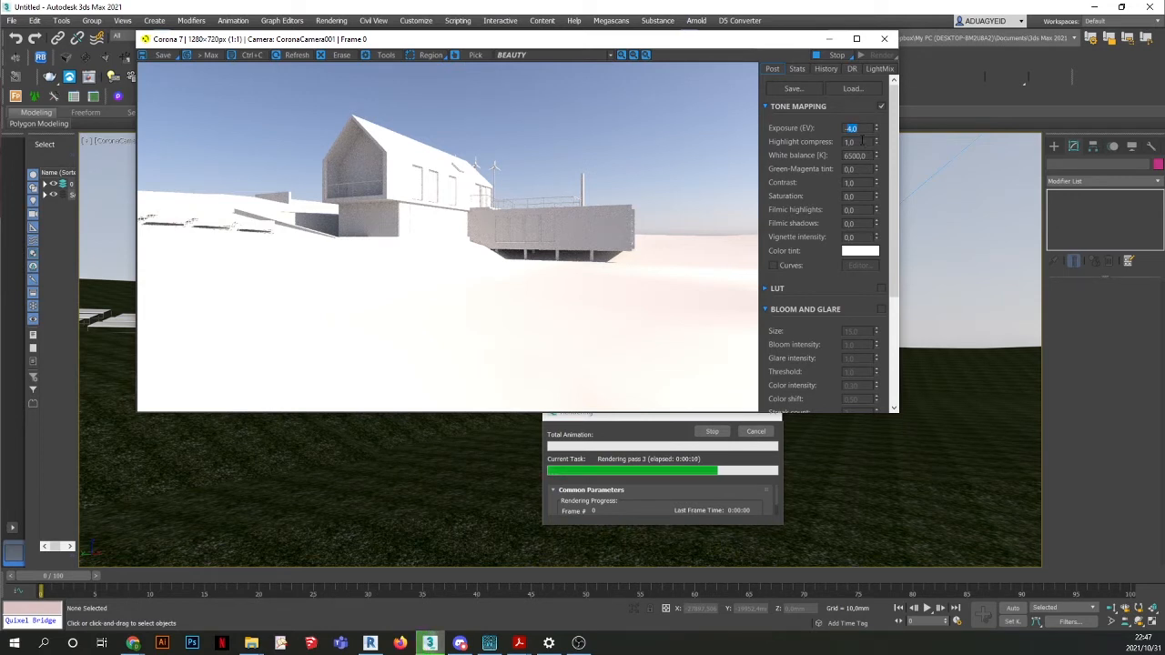
pyautogui.click(862, 141)
pyautogui.doubleClick(852, 142)
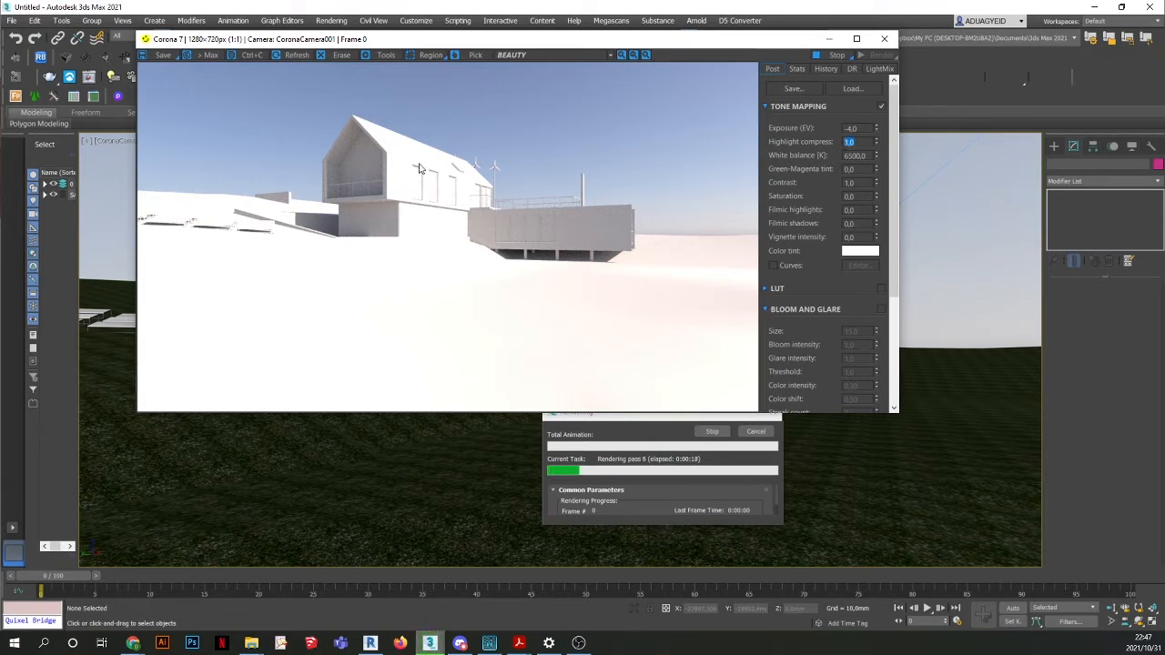
pyautogui.write('5')
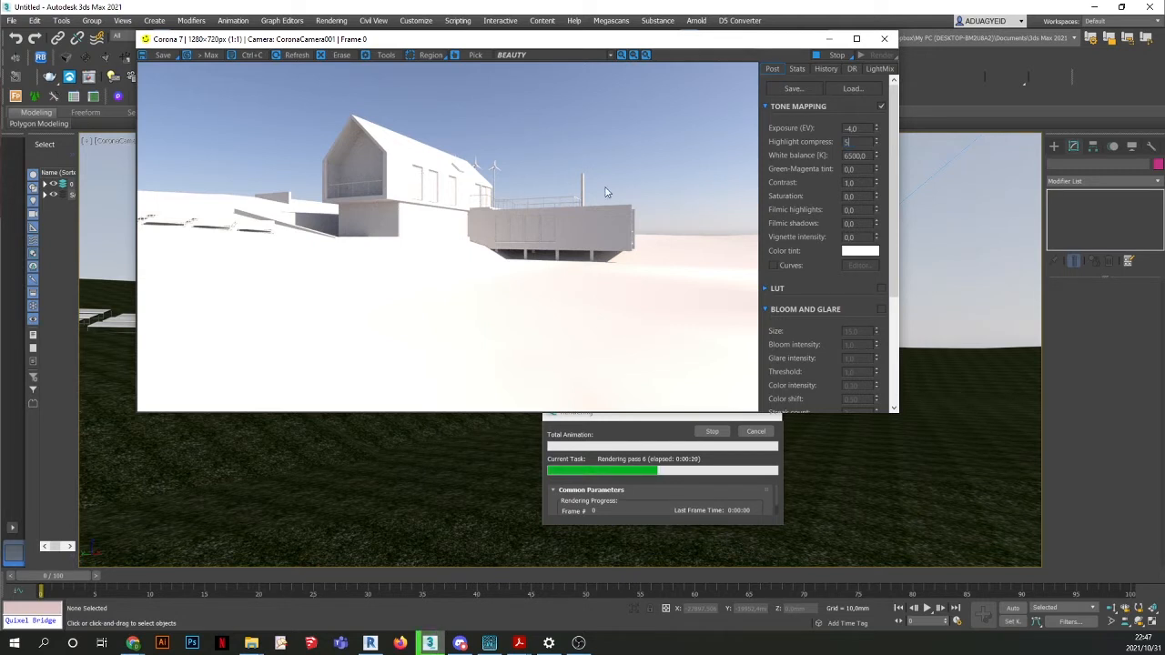
pyautogui.press('Return')
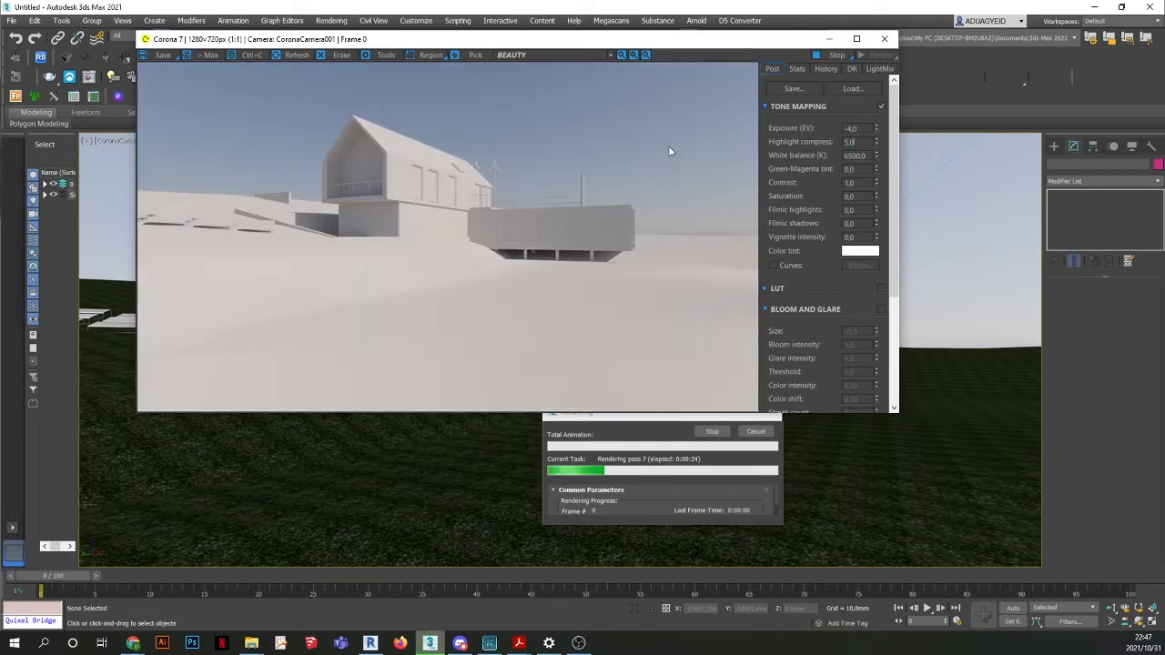
pyautogui.press('BackSpace')
pyautogui.write('5')
pyautogui.press('Return')
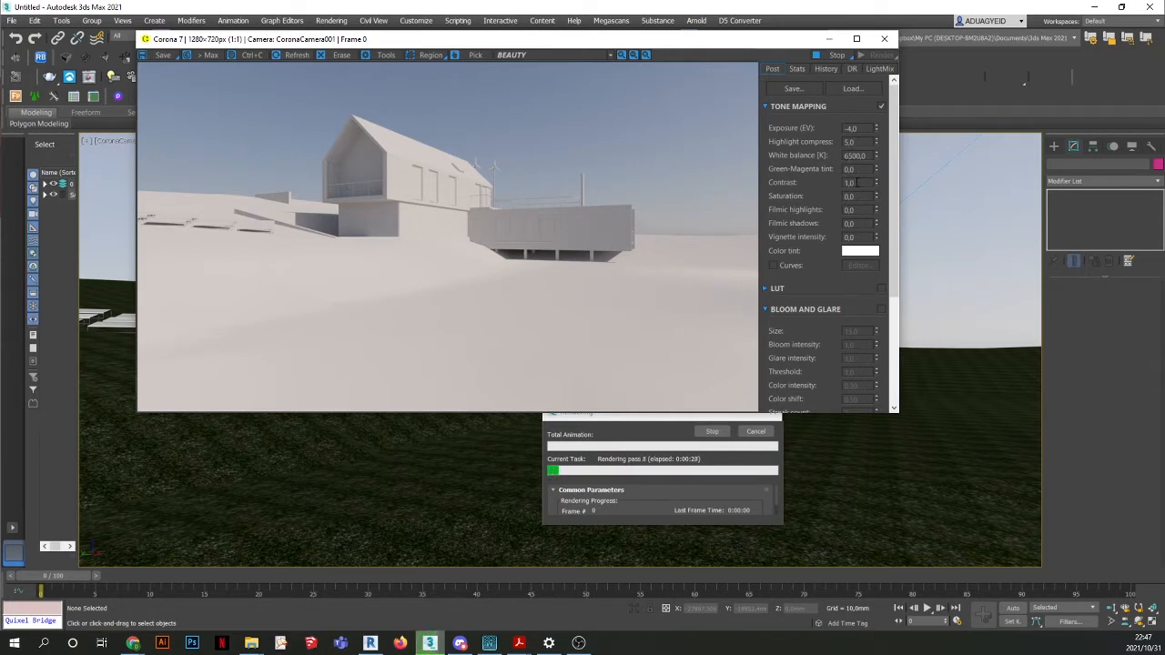
# Enlarge the frame buffer to full screen and set the tone mapping contrast to 3.
pyautogui.doubleClick(851, 183)
pyautogui.click(856, 39)
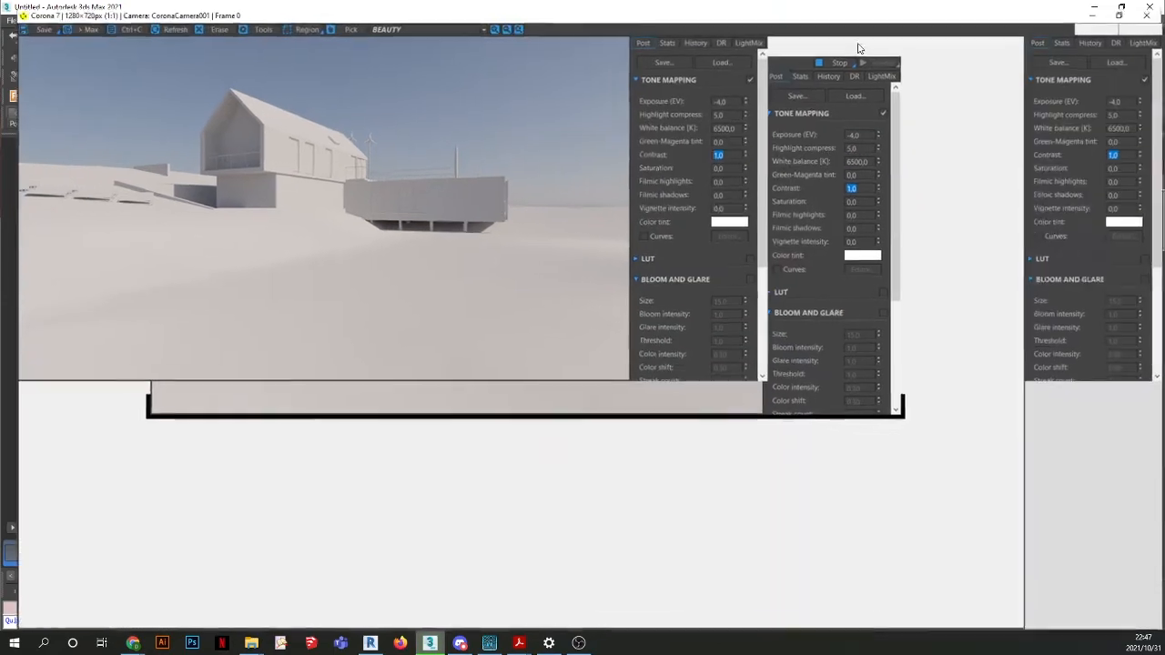
pyautogui.scroll(1, 544, 360)
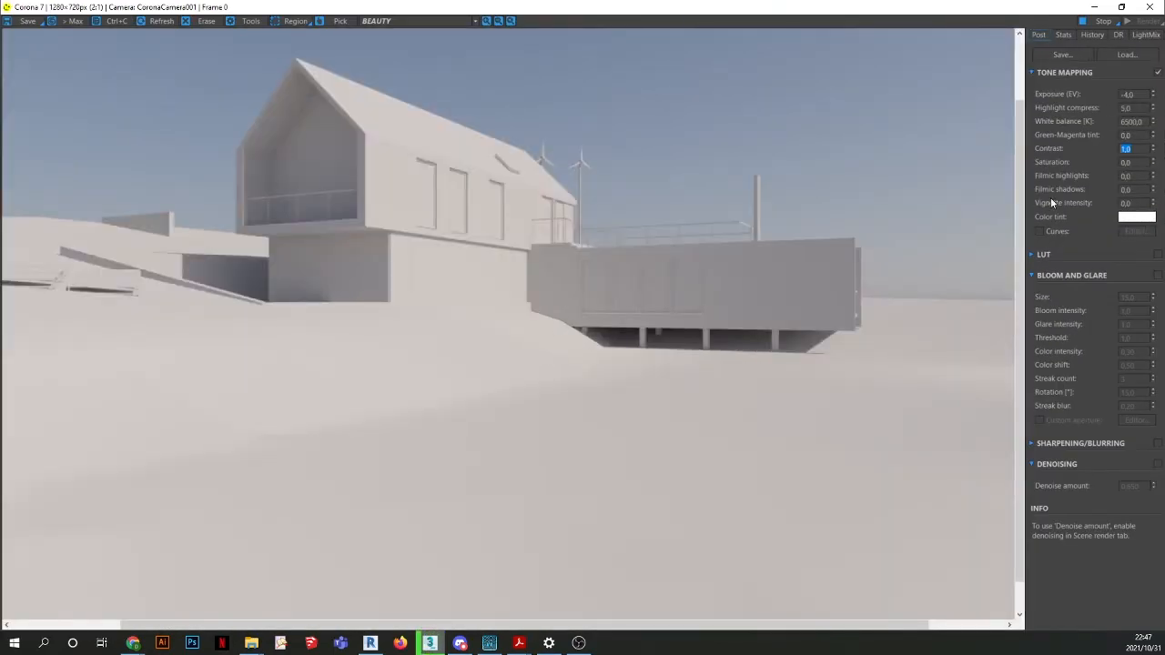
pyautogui.click(1134, 151)
pyautogui.moveTo(1132, 149); pyautogui.dragTo(1115, 150)
pyautogui.write('3')
pyautogui.press('Return')
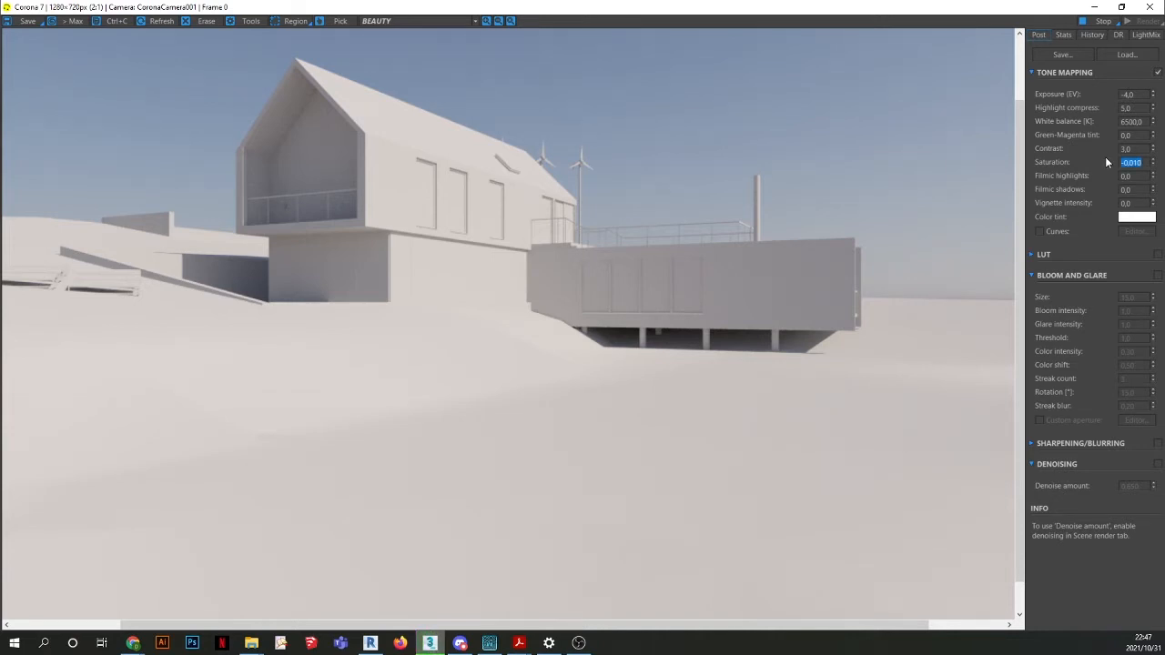
# Set the tone mapping white balance to 5500 K and the saturation to -0.013.
pyautogui.click(1143, 178)
pyautogui.write('7')
pyautogui.write('5')
pyautogui.scroll(1, 387, 179)
pyautogui.scroll(-1, 430, 269)
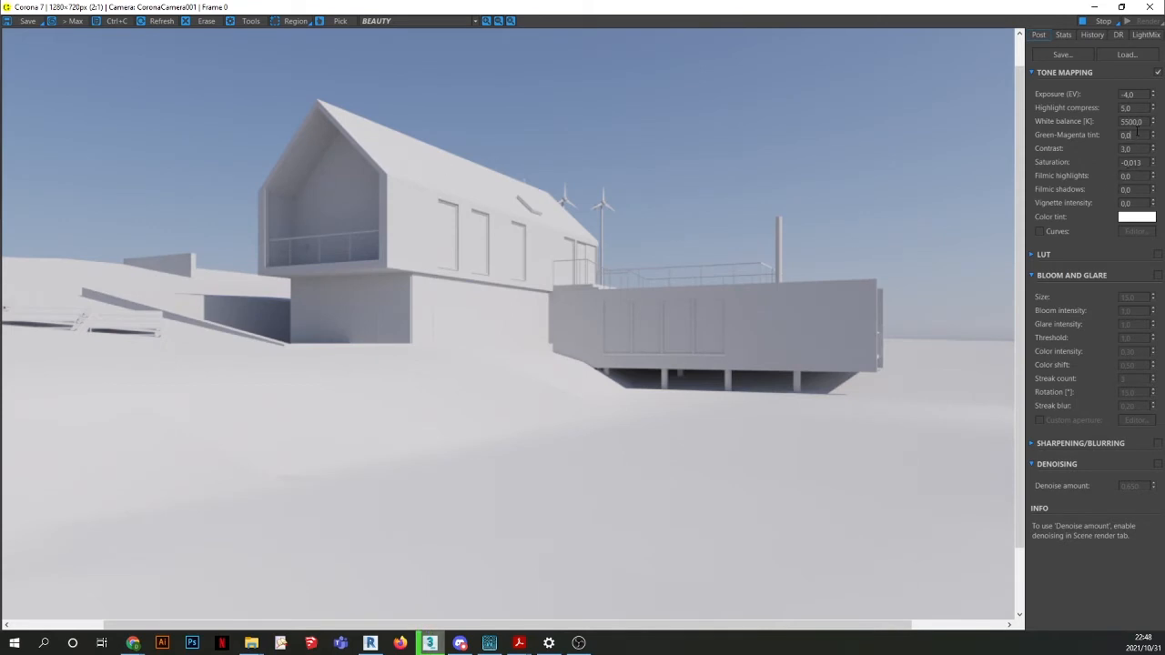
# Compare exposures of -5 and -4 EV on the render and set the exposure to -5 EV.
pyautogui.moveTo(1135, 93); pyautogui.dragTo(1130, 93)
pyautogui.press('Return')
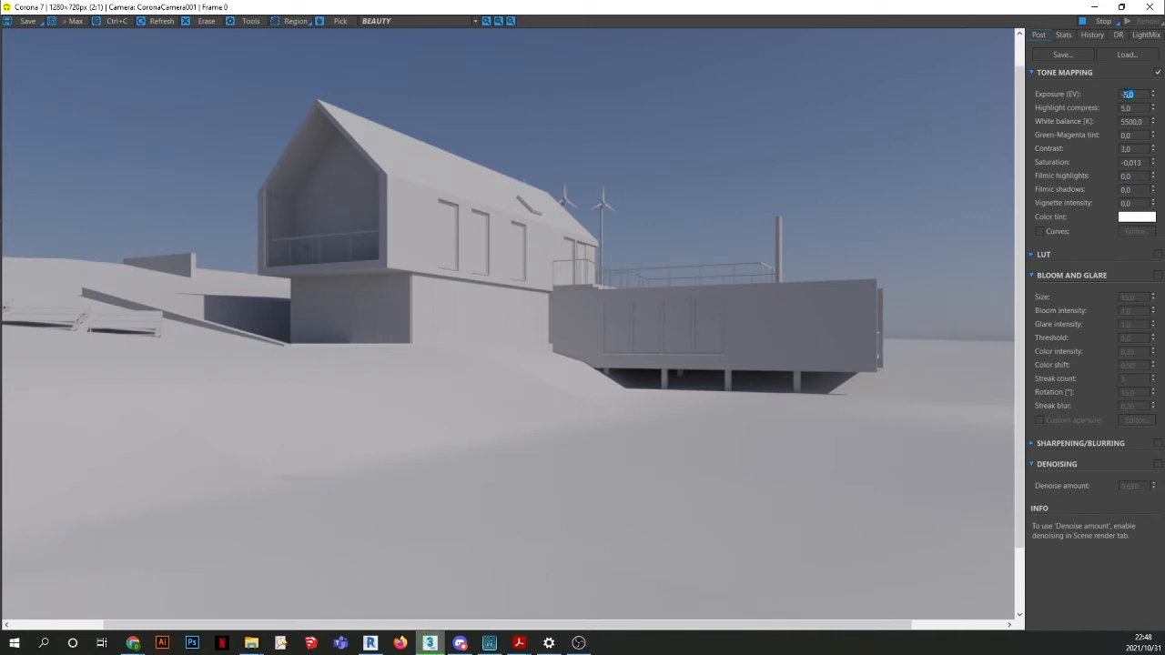
pyautogui.press('Return')
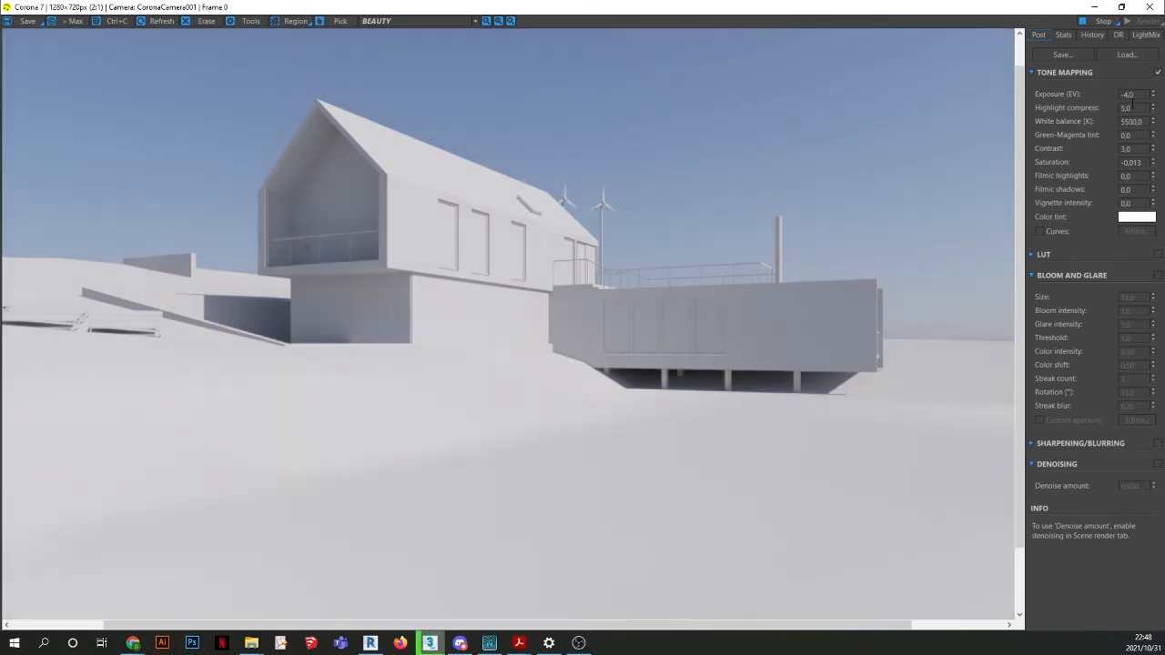
pyautogui.write('-5')
pyautogui.press('Return')
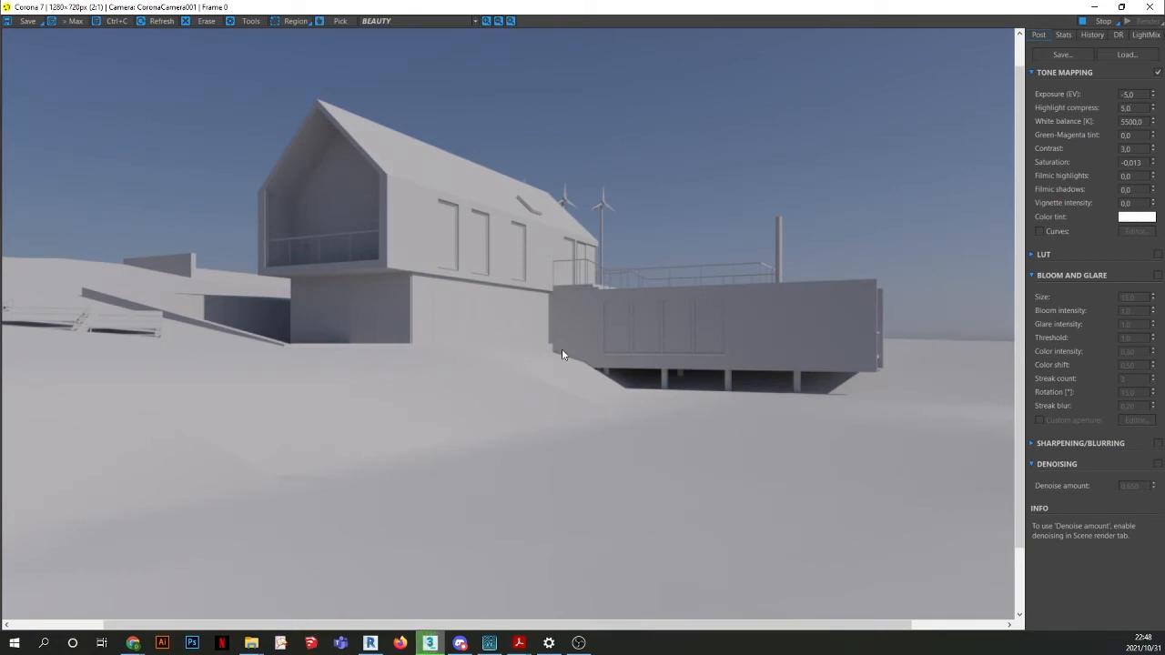
# Inspect the house up close in the render, close the frame buffer and cancel the render.
pyautogui.scroll(-3, 562, 349)
pyautogui.scroll(4, 511, 273)
pyautogui.scroll(-4, 511, 273)
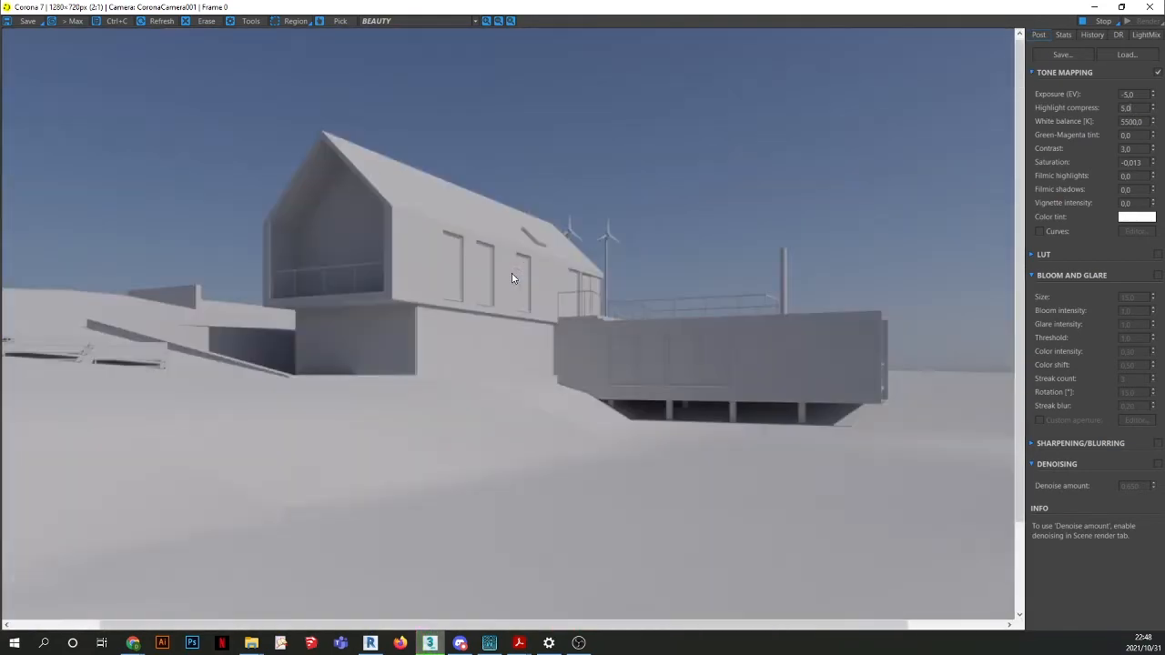
pyautogui.click(1150, 6)
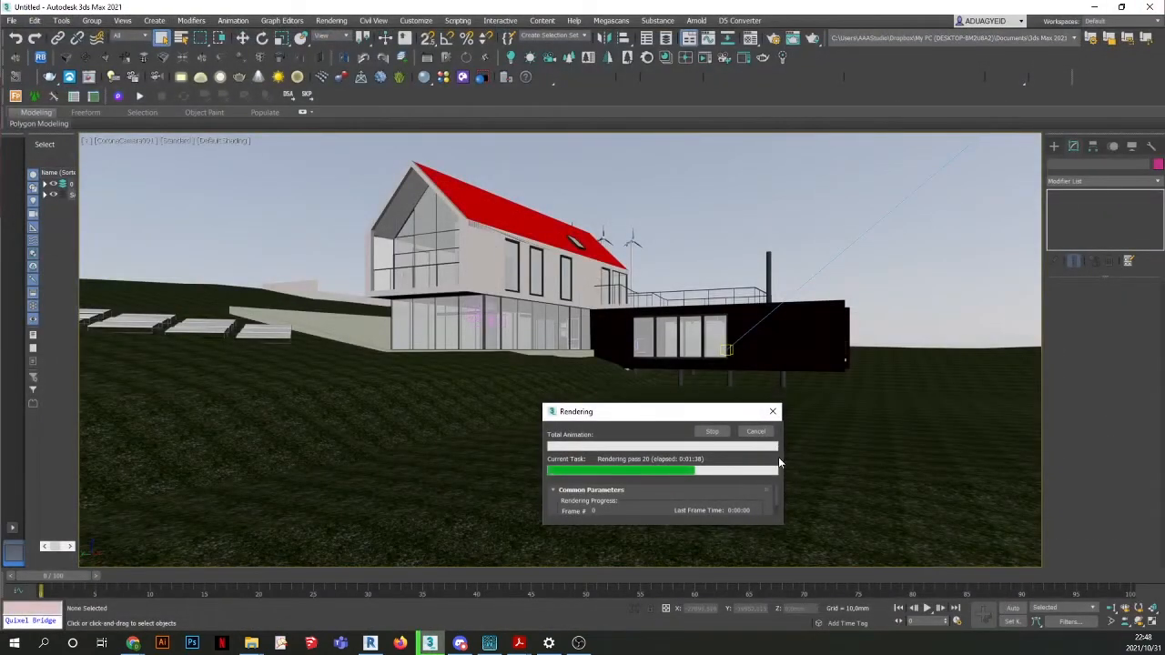
pyautogui.click(756, 431)
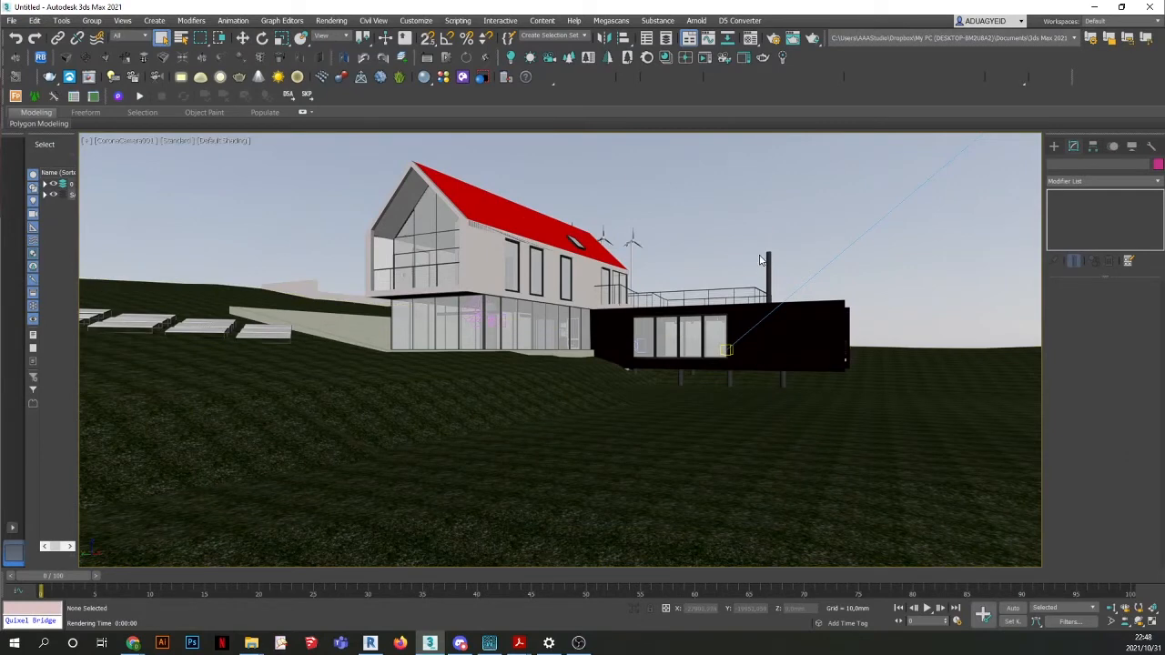
# Narrow the field of view of CoronaCamera001 slightly so the house fills more of the frame.
pyautogui.click(1152, 623)
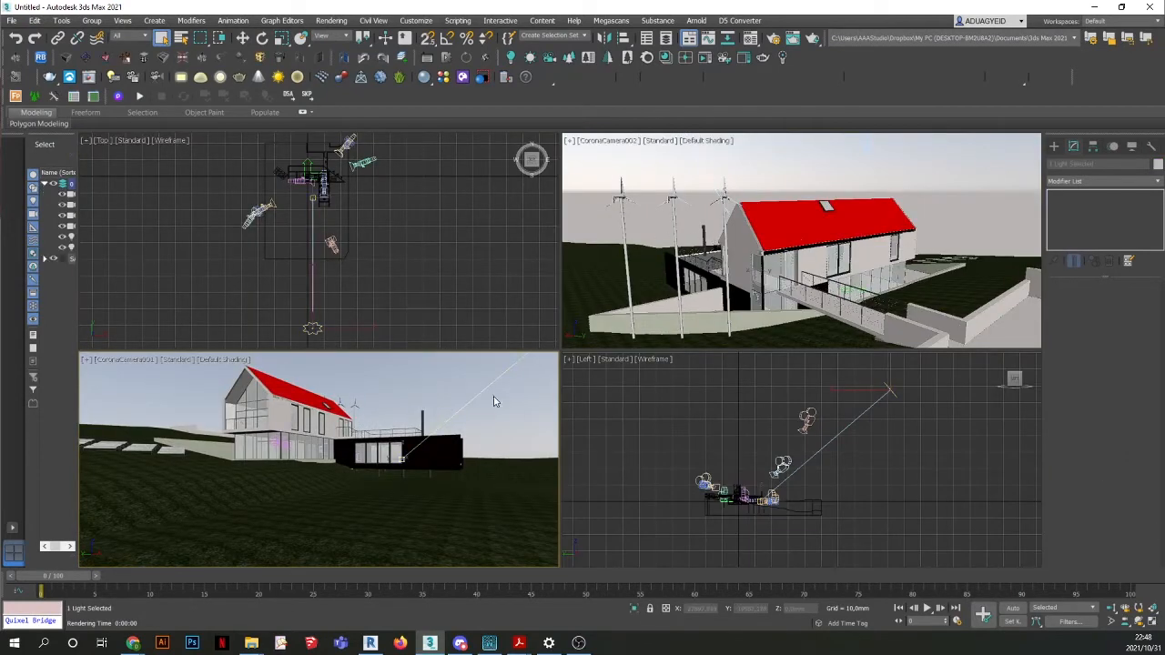
pyautogui.click(1155, 625)
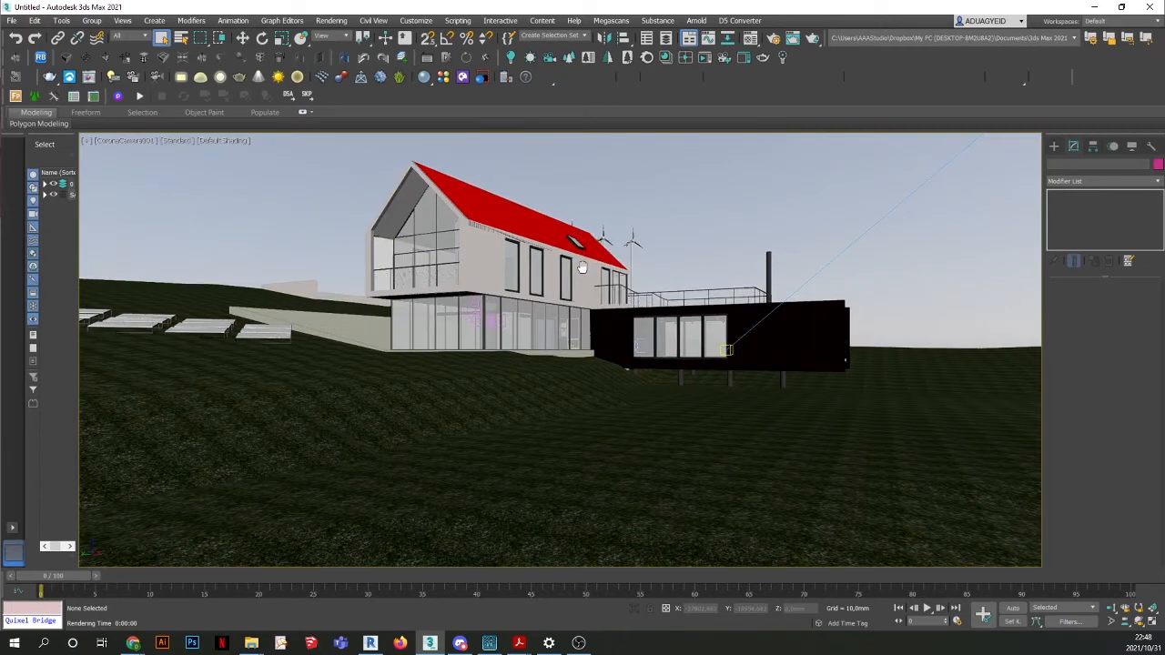
pyautogui.click(1110, 625)
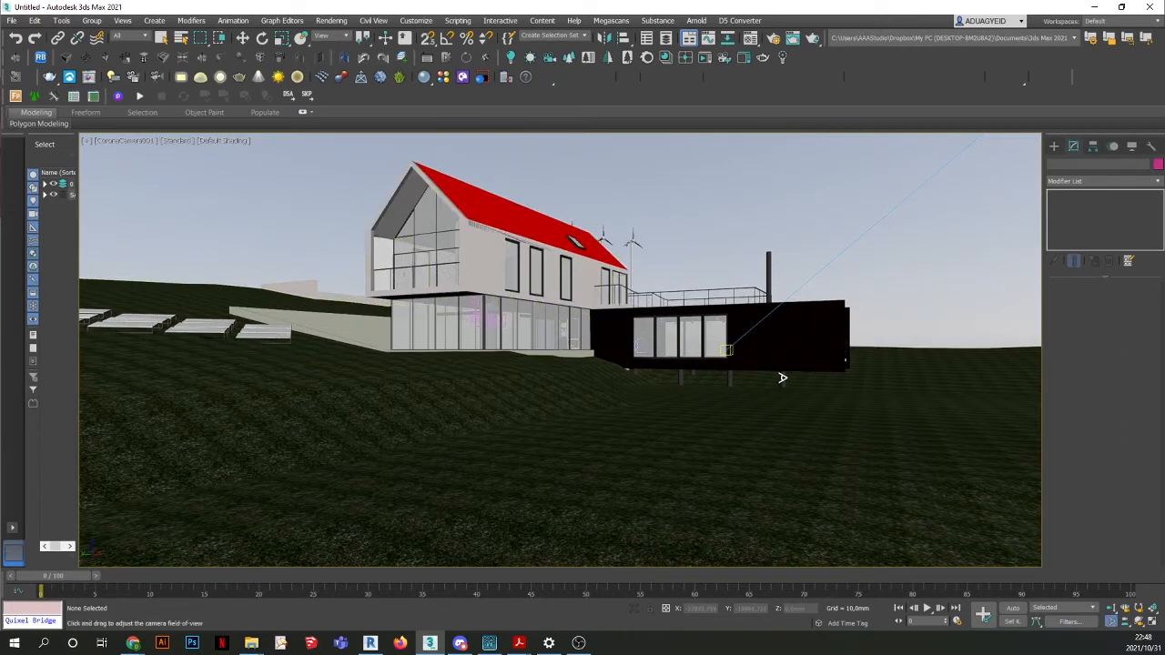
pyautogui.moveTo(783, 371); pyautogui.dragTo(788, 373)
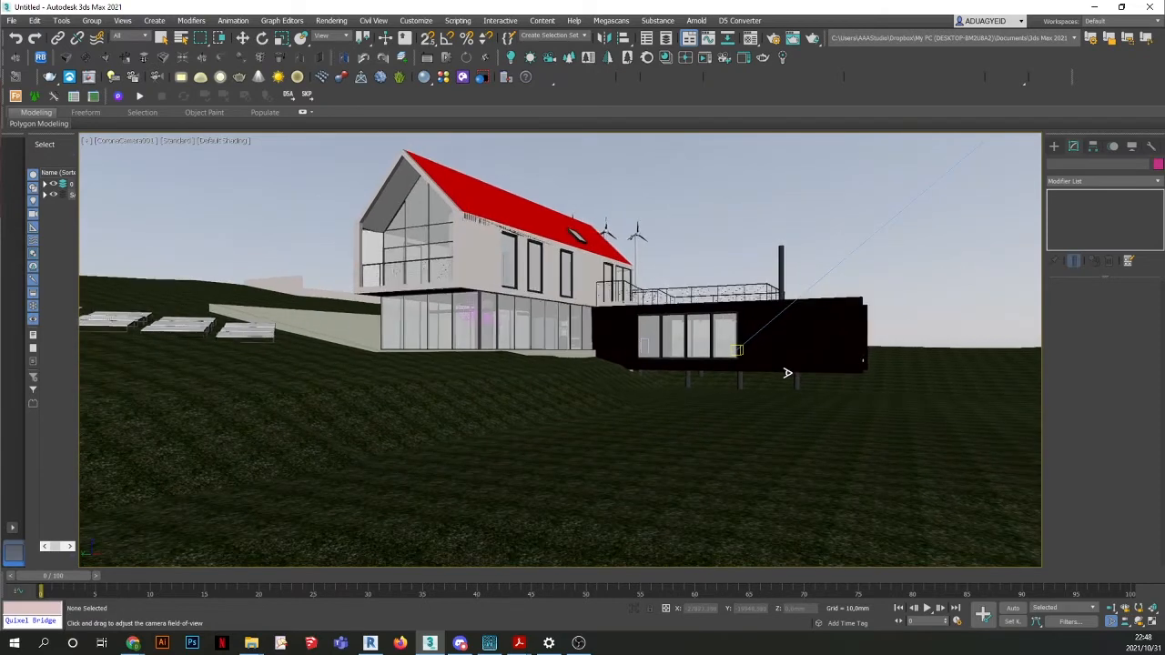
pyautogui.click(161, 39)
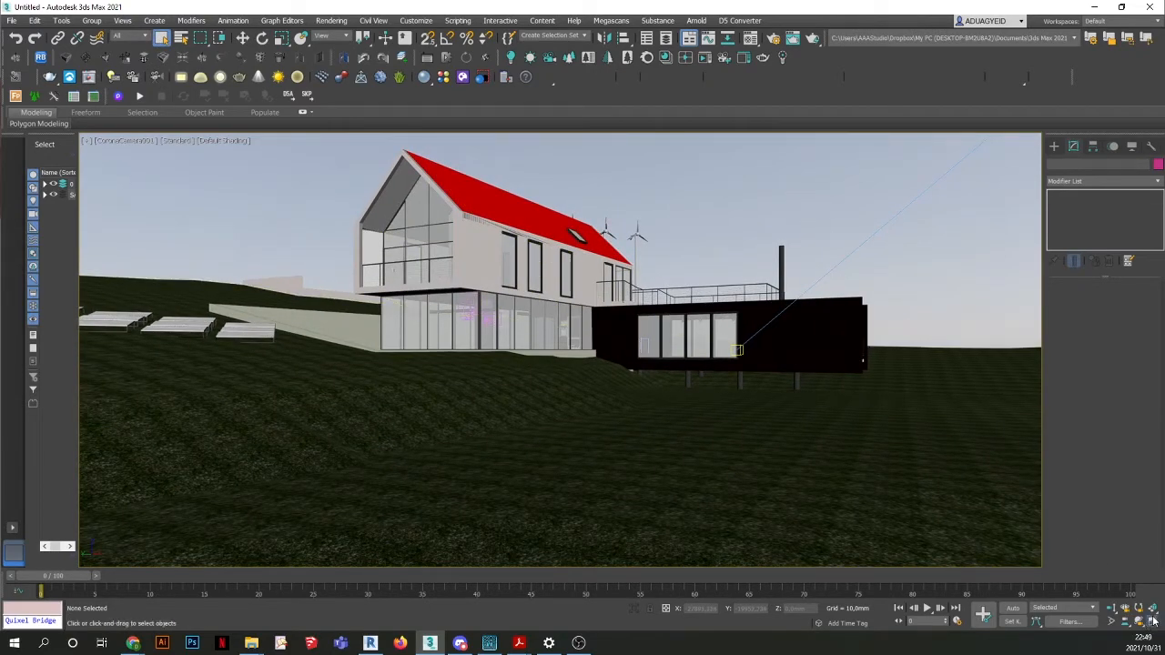
pyautogui.hotkey('alt', 'w')
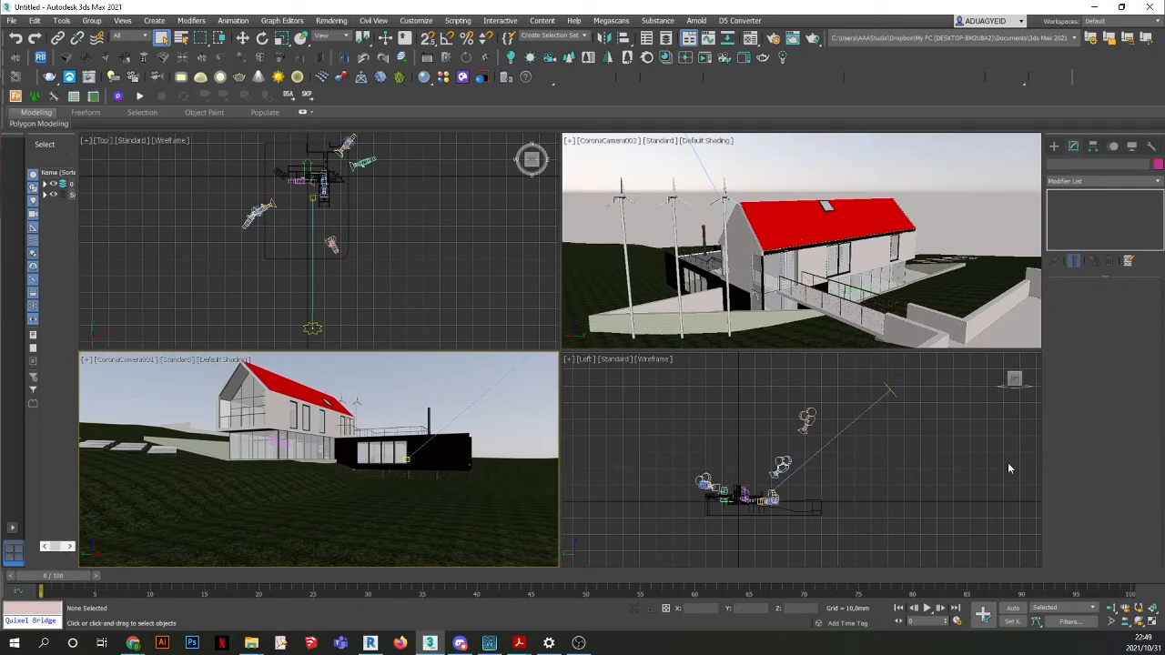
pyautogui.click(1153, 623)
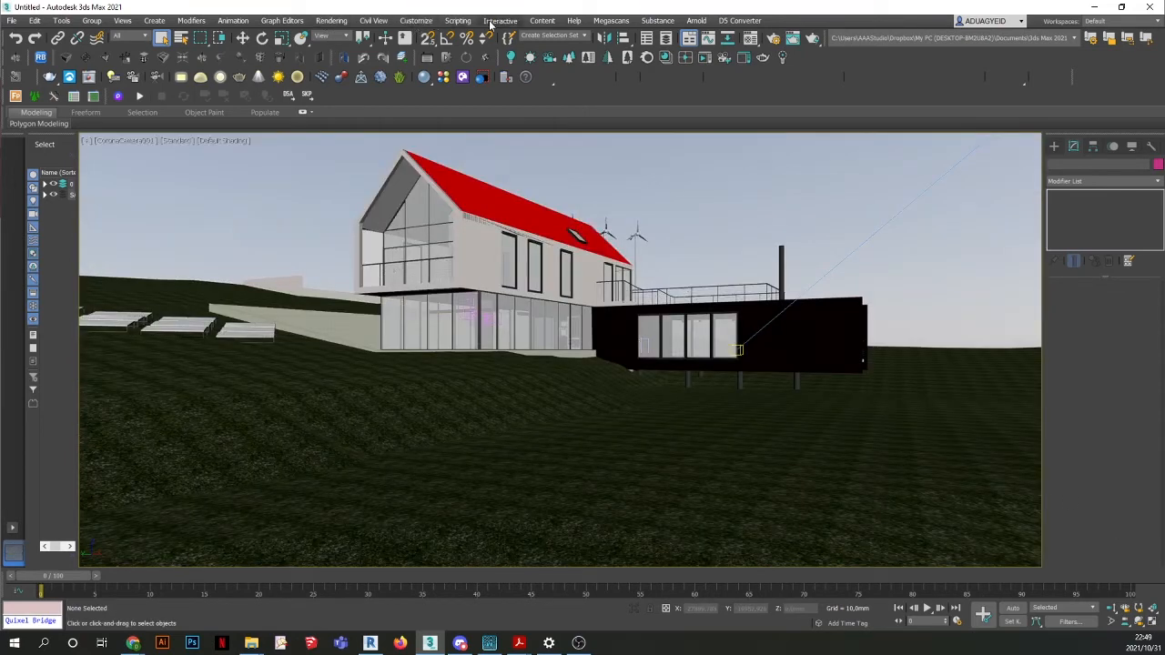
# Set the material override in the render setup to preserve glass materials.
pyautogui.click(349, 22)
pyautogui.click(342, 80)
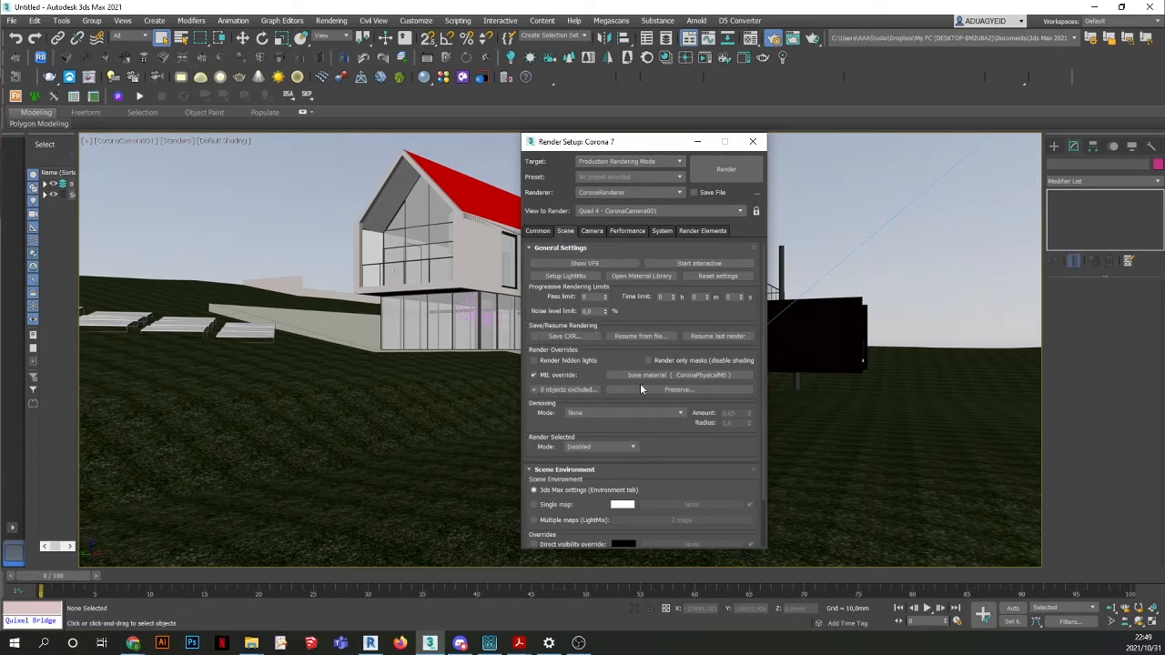
pyautogui.moveTo(632, 147); pyautogui.dragTo(750, 118)
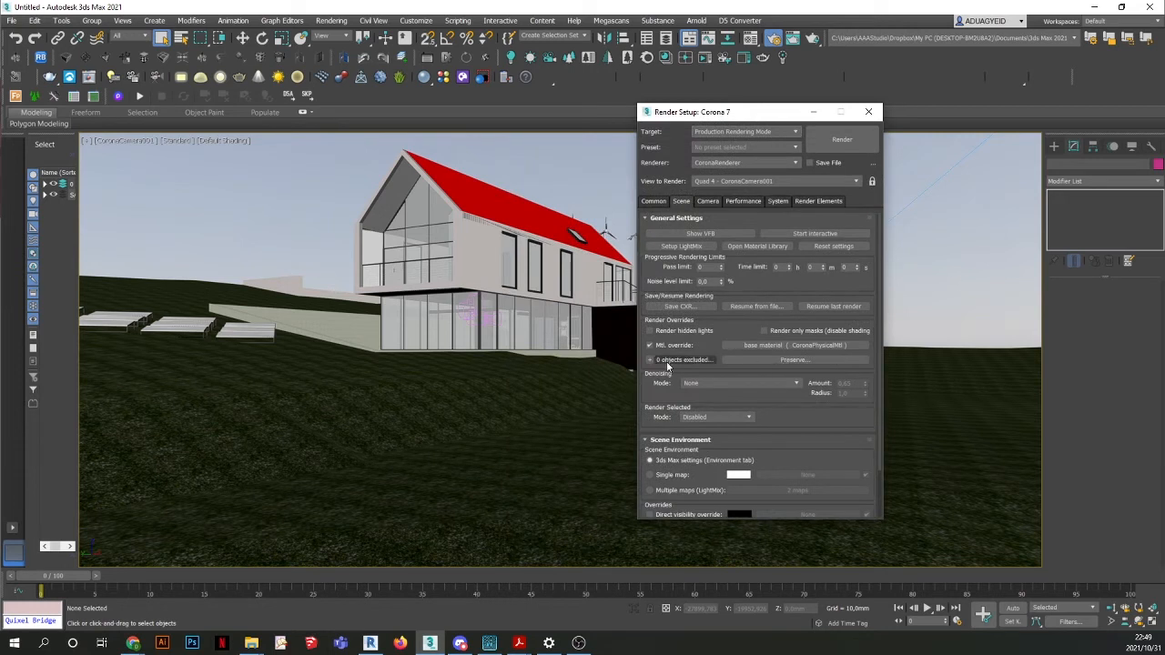
pyautogui.click(783, 361)
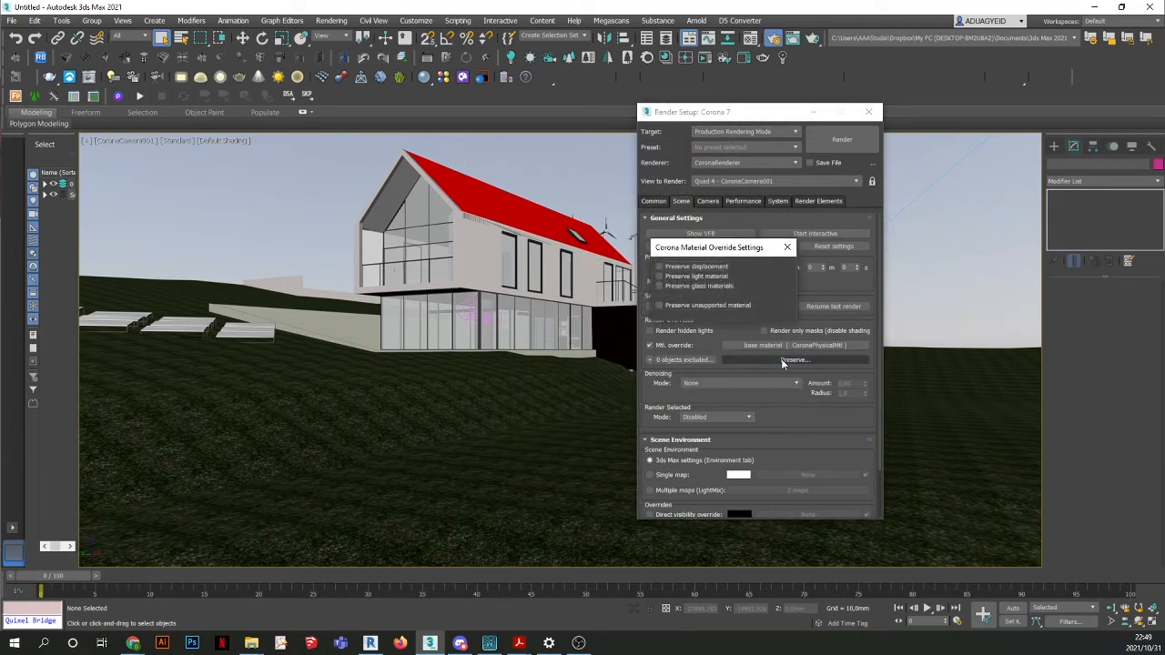
pyautogui.click(660, 286)
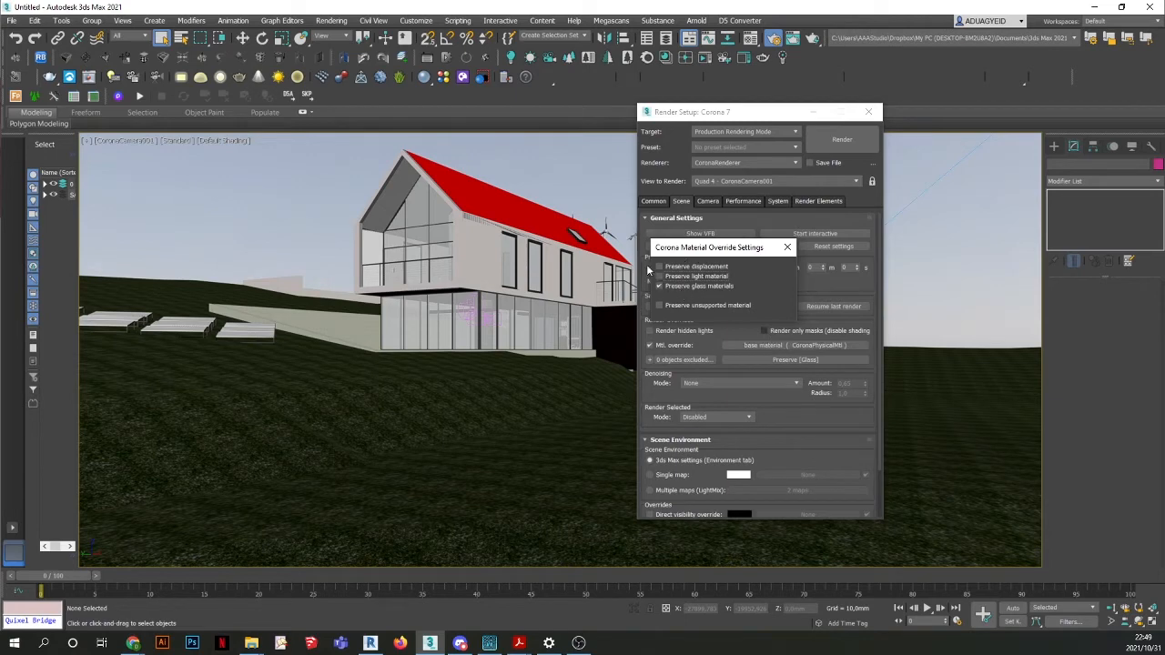
pyautogui.click(787, 247)
# Render CoronaCamera001 again to check the glazing under the material override, and cancel the render.
pyautogui.click(834, 143)
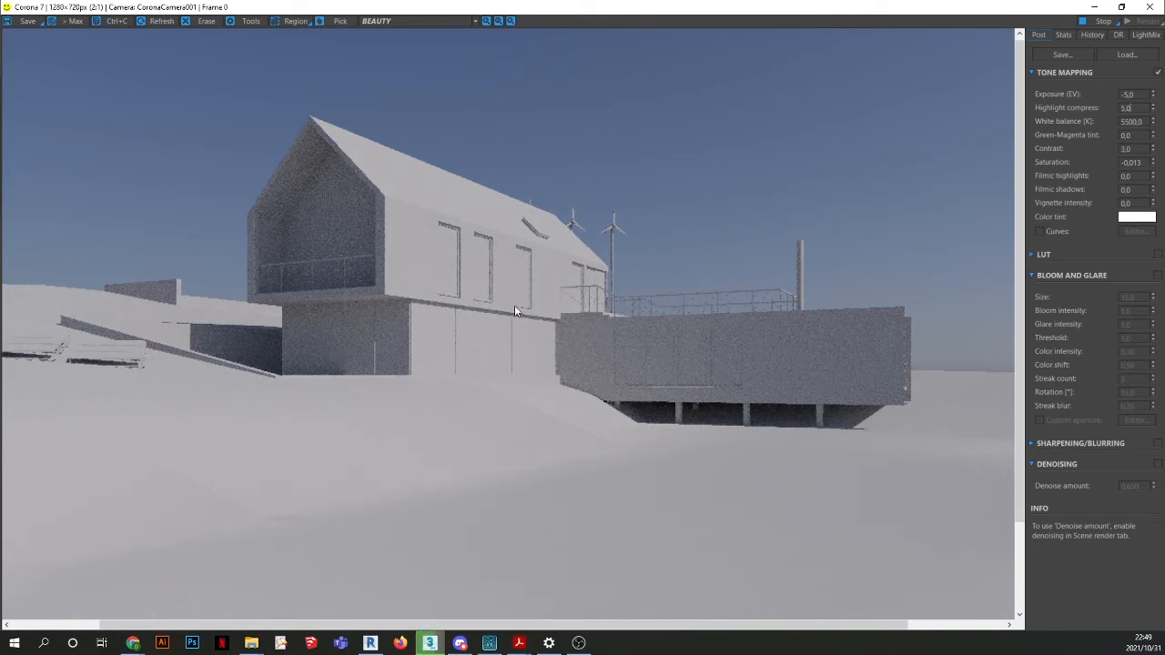
pyautogui.click(1150, 6)
pyautogui.click(754, 432)
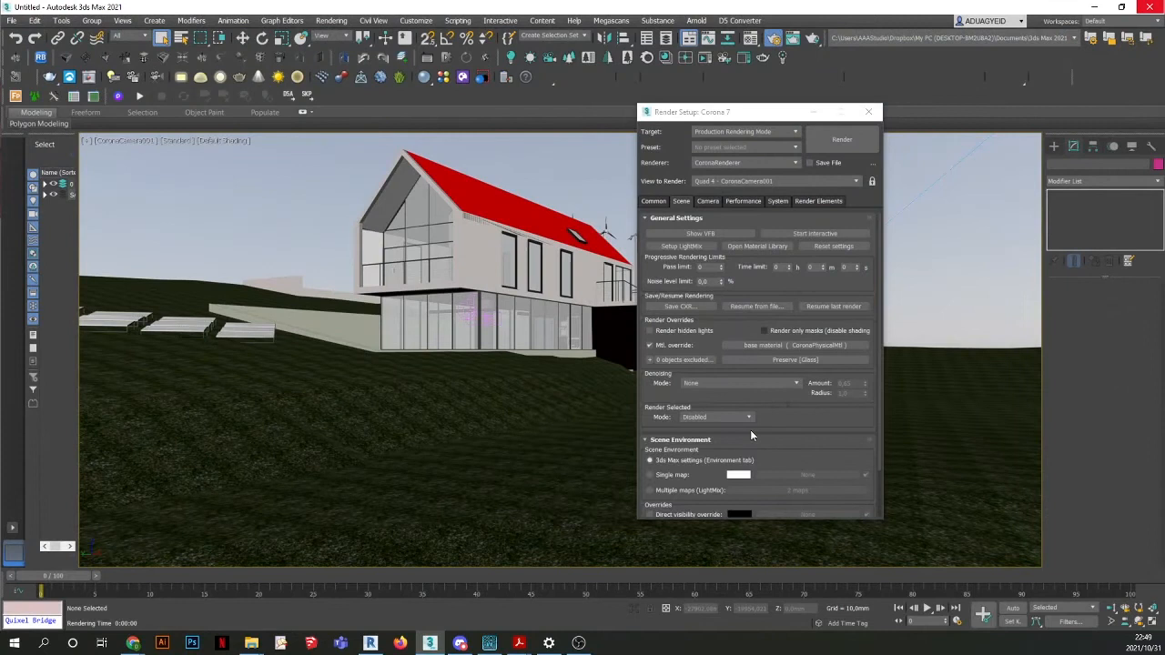
# Assign the Glass Clear material from the Corona Material Library to the house's Glass mesh.
pyautogui.click(534, 259)
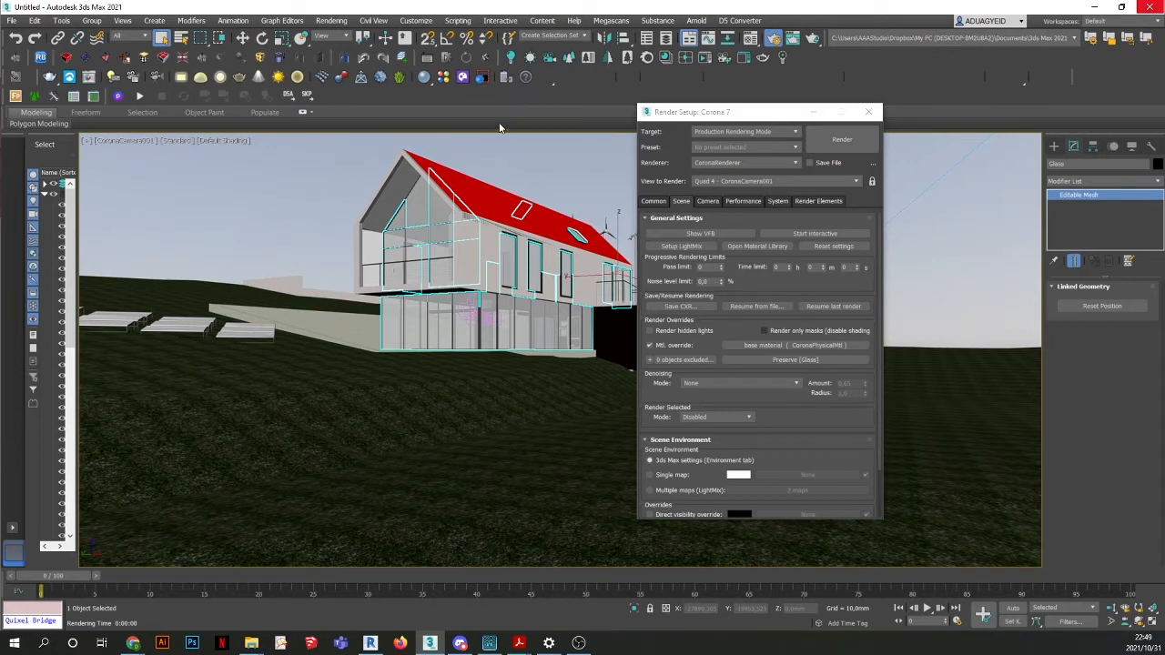
pyautogui.click(666, 57)
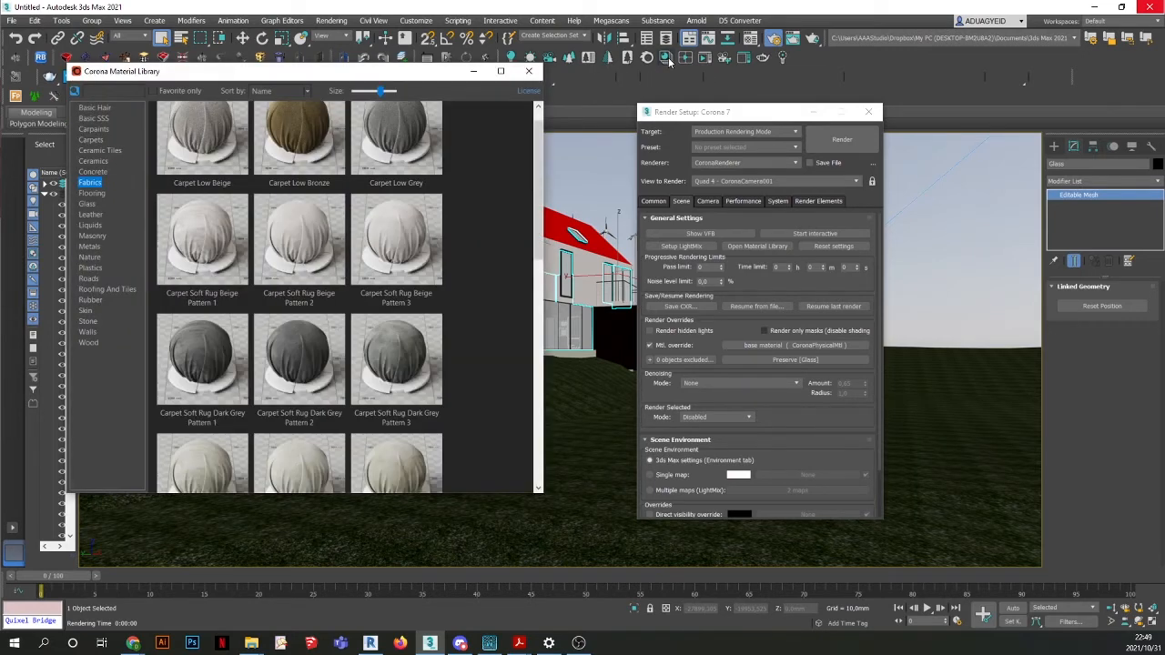
pyautogui.click(92, 206)
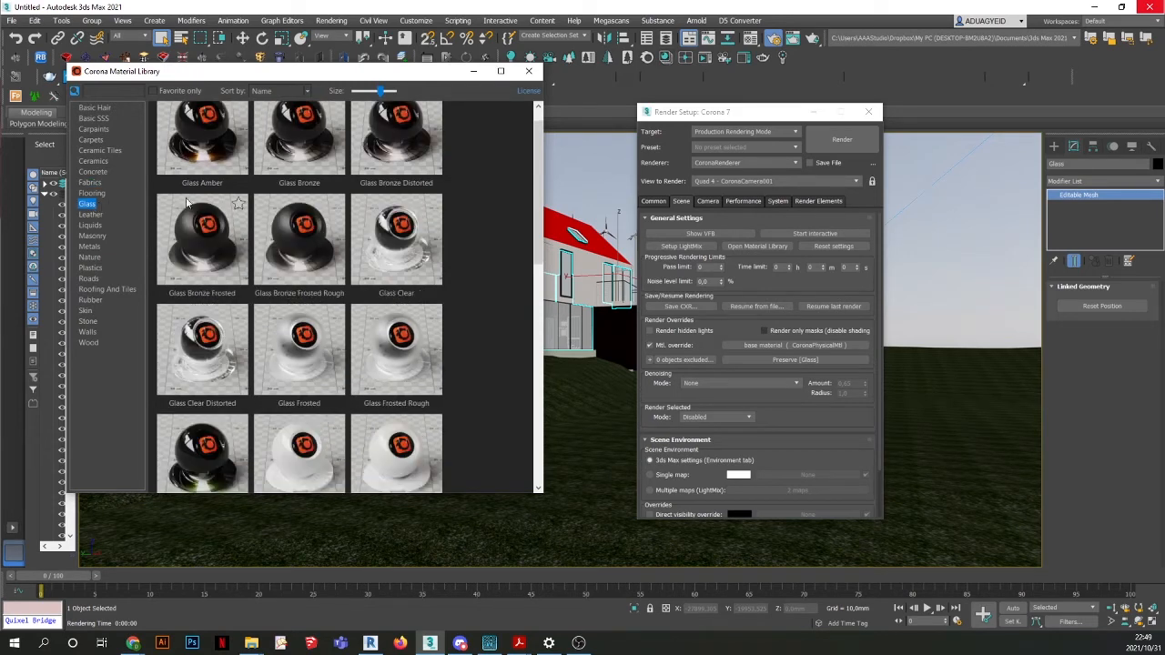
pyautogui.moveTo(446, 73); pyautogui.dragTo(1020, 53)
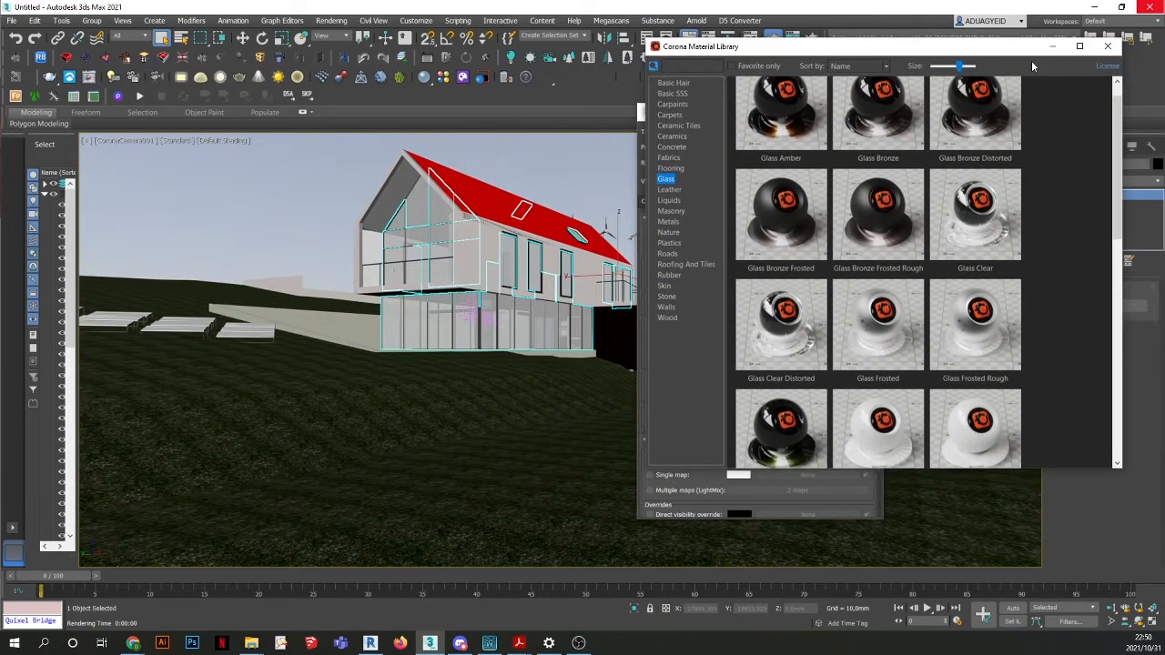
pyautogui.rightClick(979, 218)
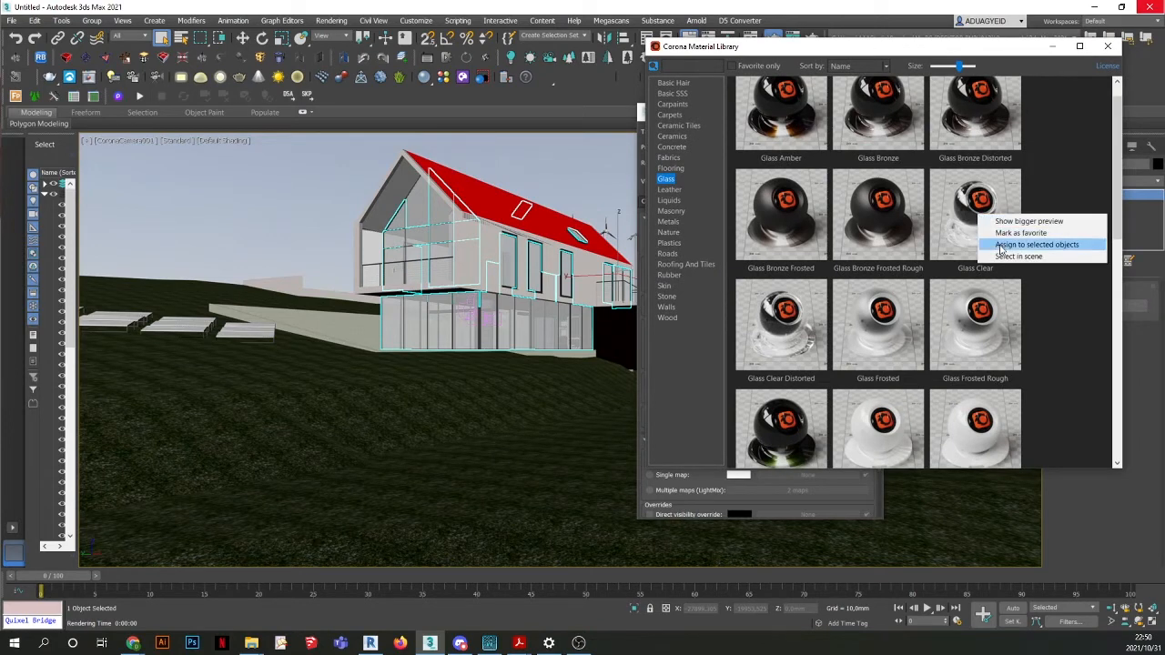
pyautogui.click(1001, 245)
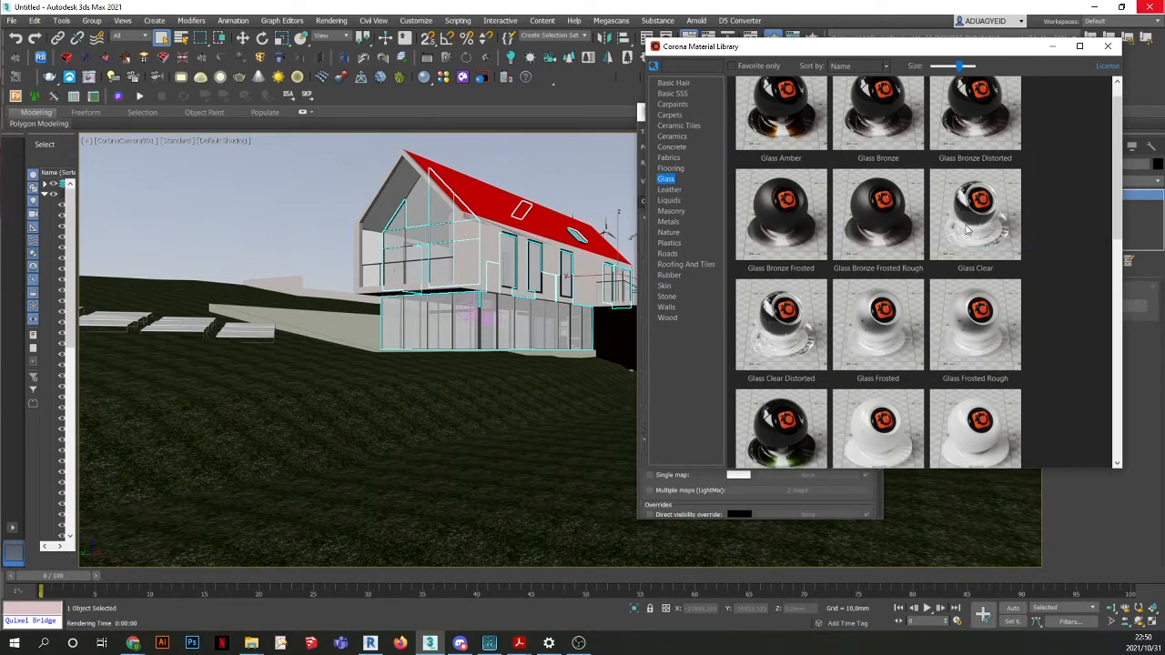
pyautogui.rightClick(968, 231)
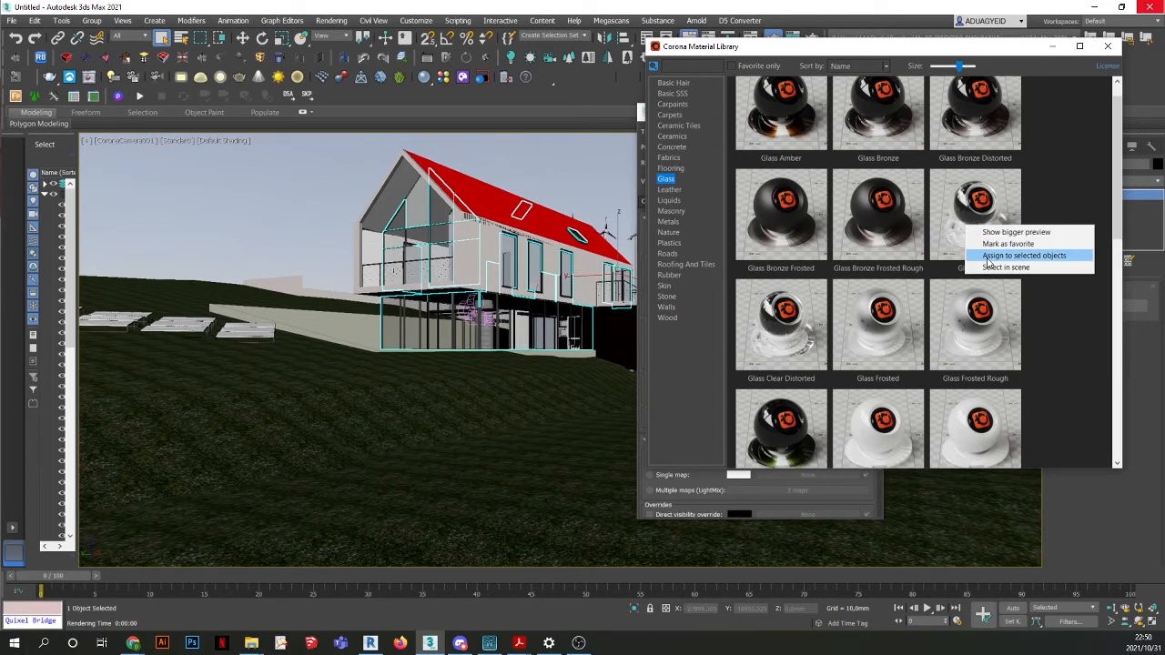
pyautogui.click(1045, 256)
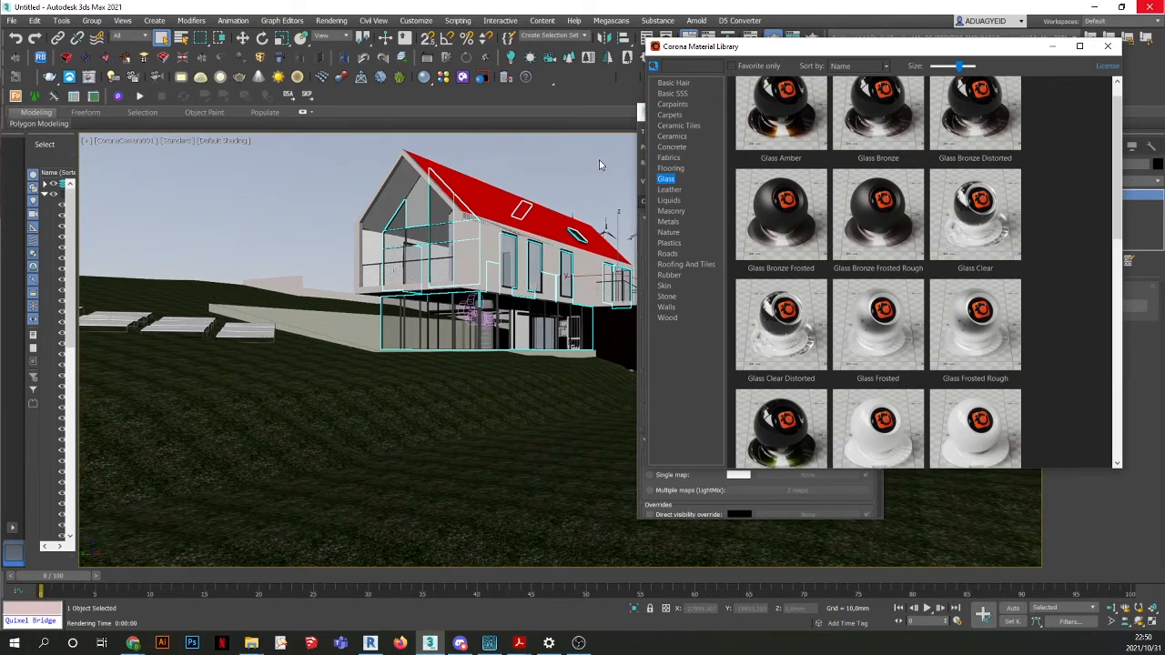
# Render CoronaCamera001 to inspect the clear window glass, close the frame buffer and cancel the render.
pyautogui.moveTo(792, 45); pyautogui.dragTo(315, 312)
pyautogui.click(841, 146)
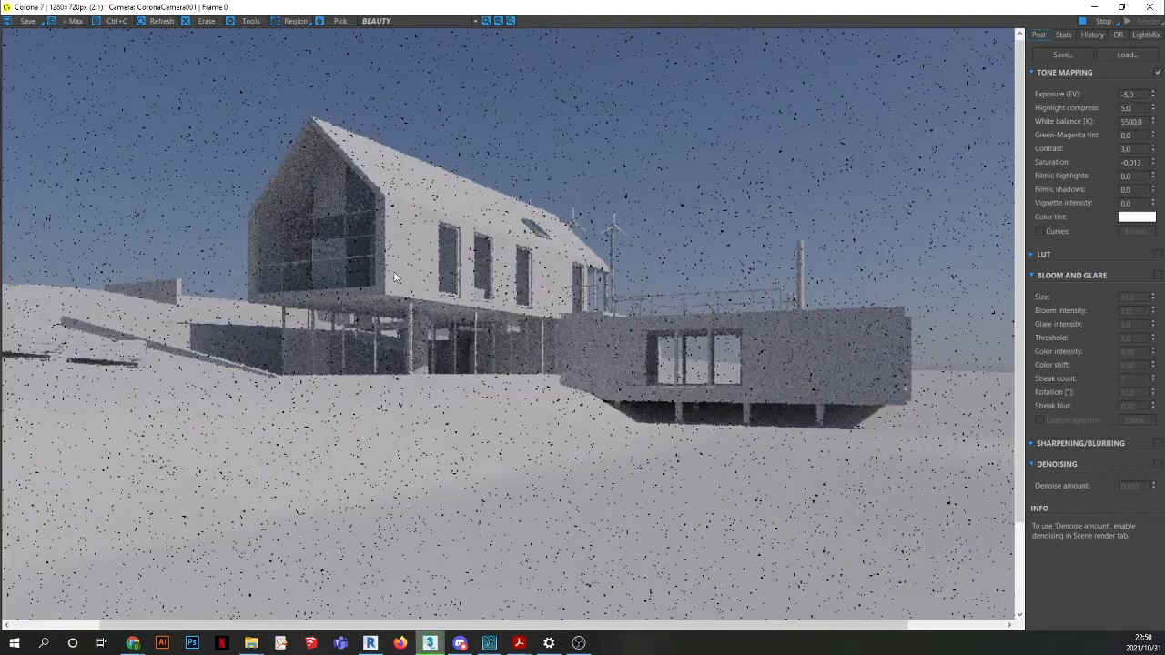
pyautogui.scroll(1, 300, 232)
pyautogui.scroll(-1, 355, 326)
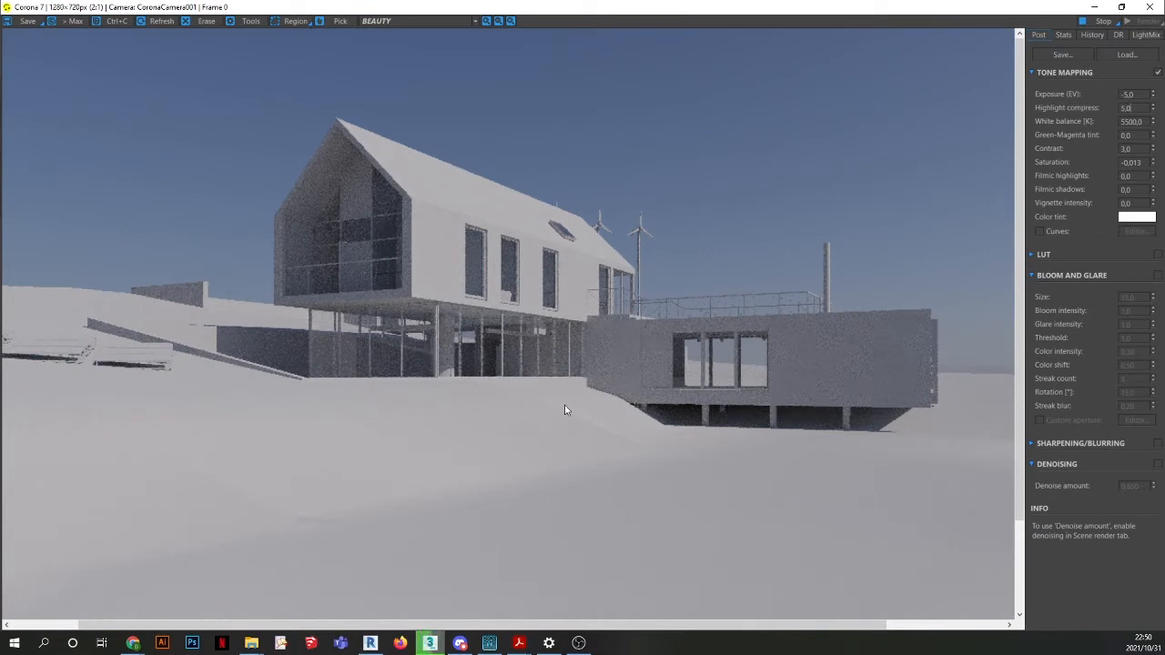
pyautogui.scroll(1, 390, 275)
pyautogui.scroll(-1, 453, 396)
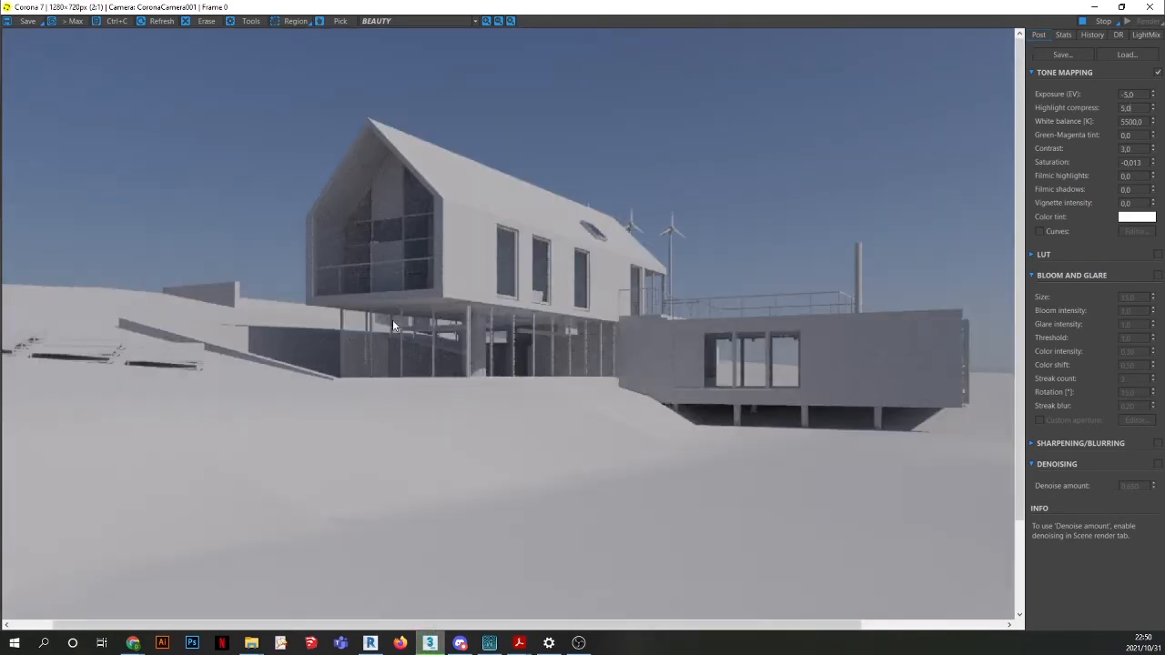
pyautogui.scroll(-1, 394, 326)
pyautogui.scroll(1, 441, 265)
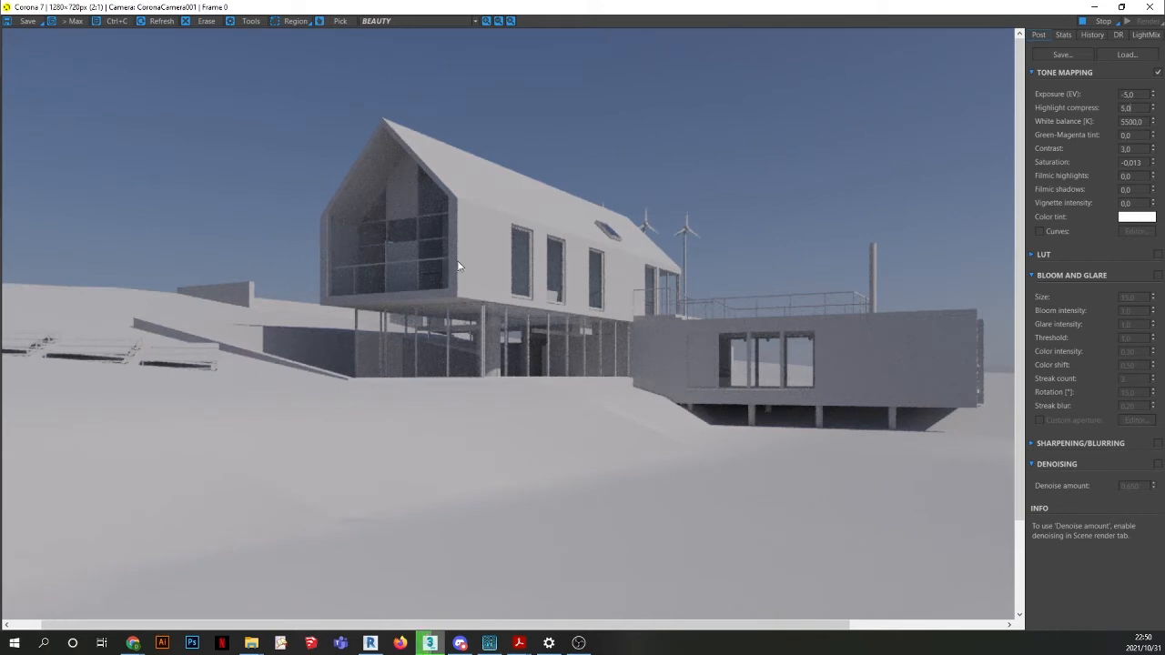
pyautogui.click(1151, 7)
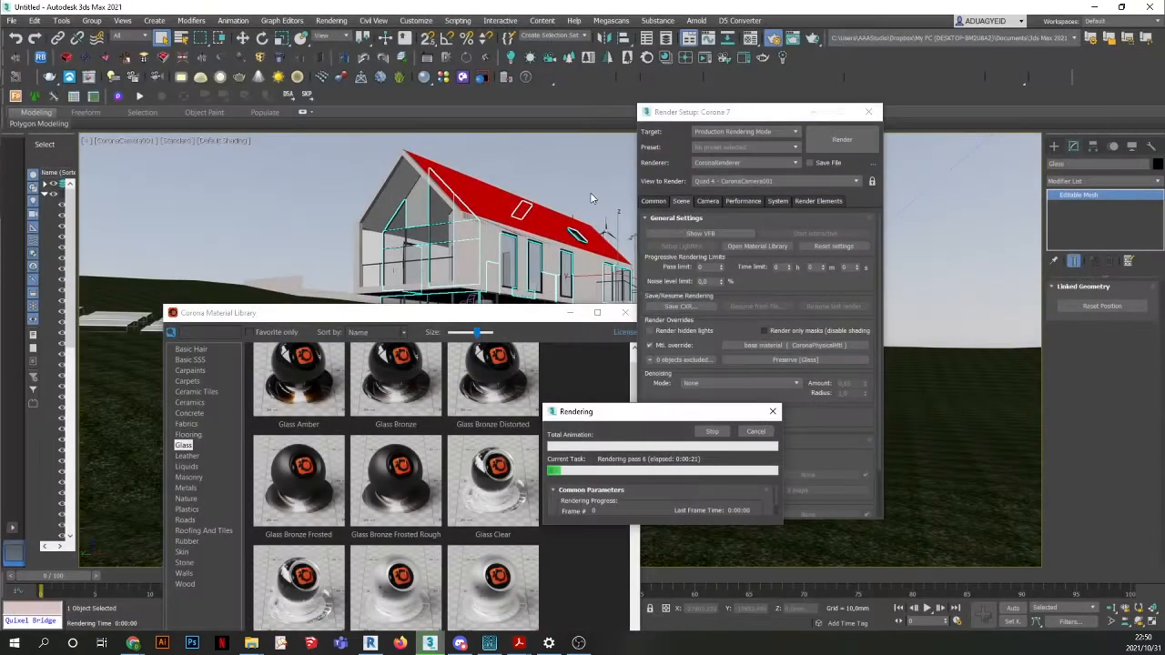
pyautogui.click(761, 433)
# Assign the Glass Safety material from the library to the Black Glass mesh in the gable glazing.
pyautogui.moveTo(525, 323); pyautogui.dragTo(386, 271)
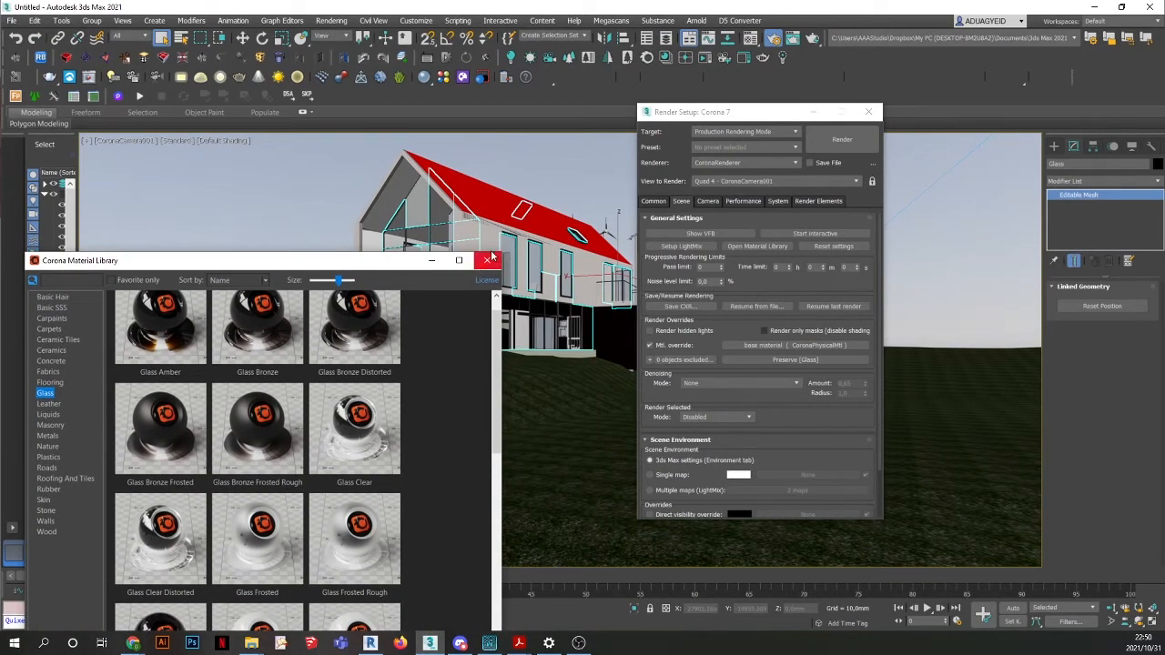
pyautogui.click(527, 165)
pyautogui.moveTo(399, 266); pyautogui.dragTo(513, 368)
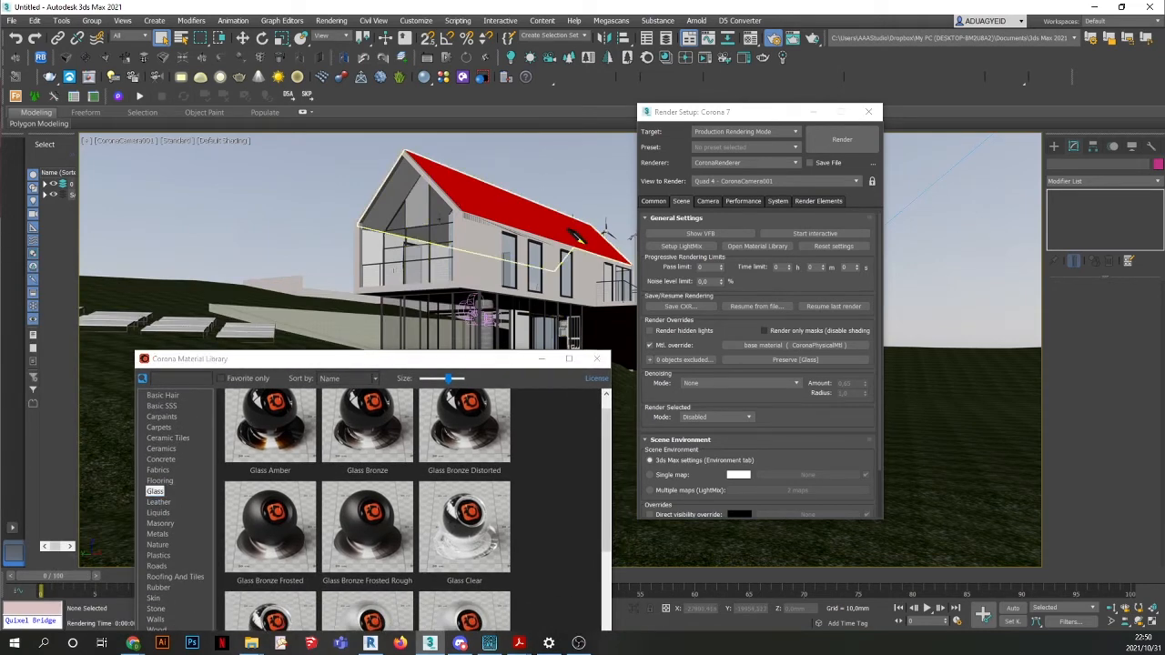
pyautogui.click(414, 214)
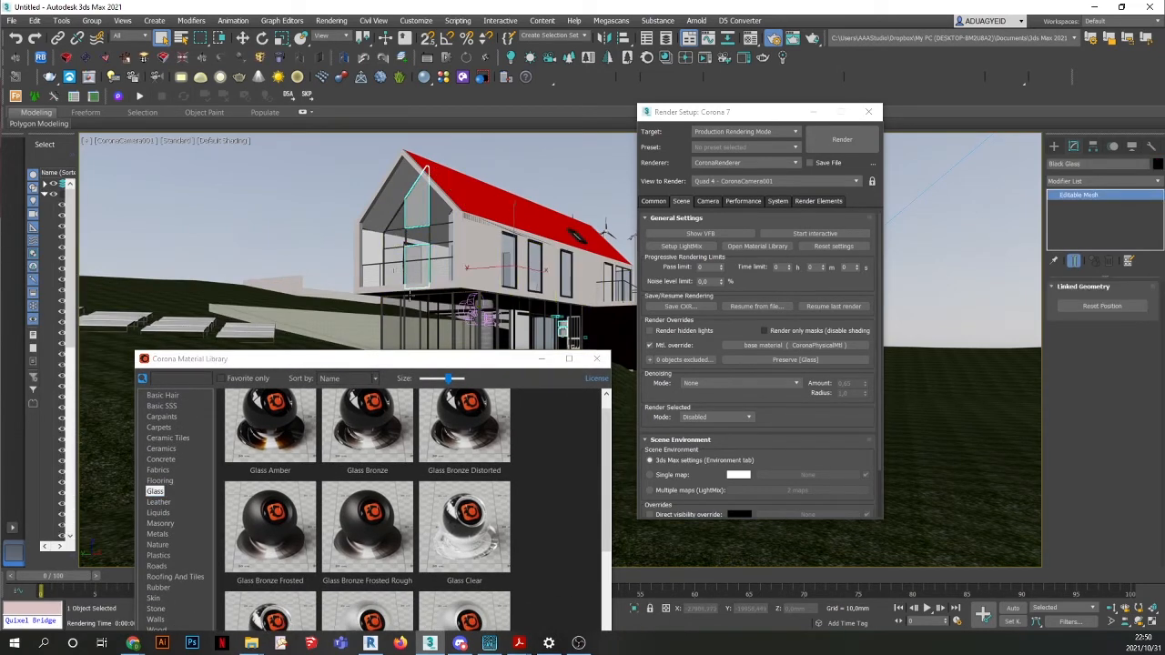
pyautogui.moveTo(395, 361); pyautogui.dragTo(384, 163)
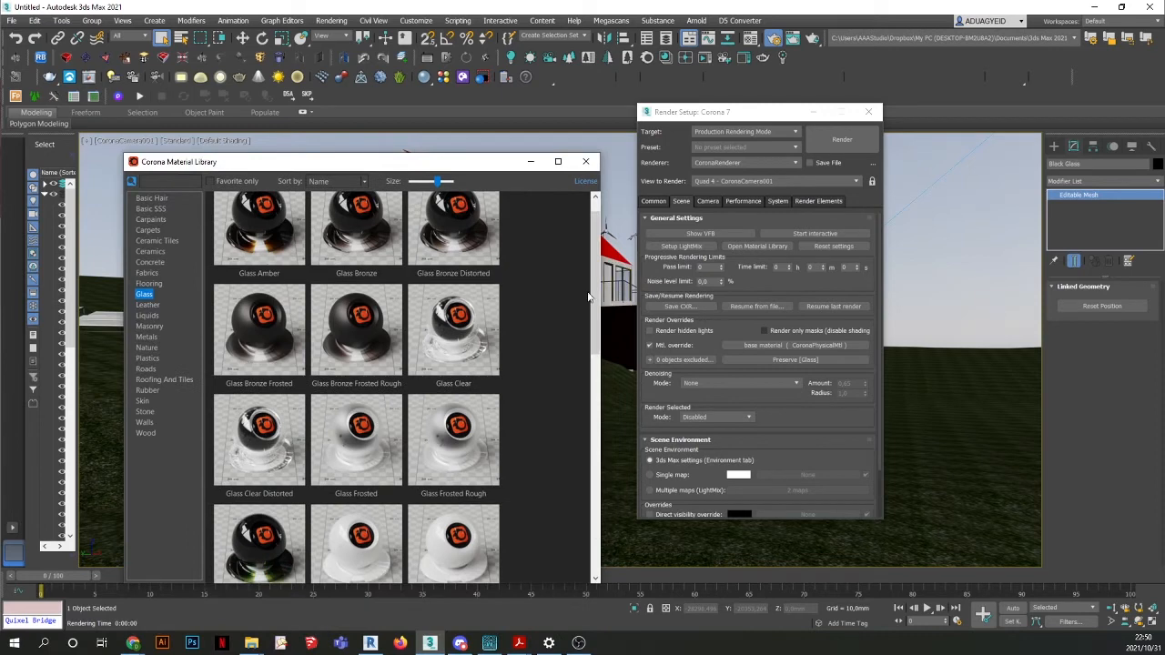
pyautogui.moveTo(595, 301); pyautogui.dragTo(592, 420)
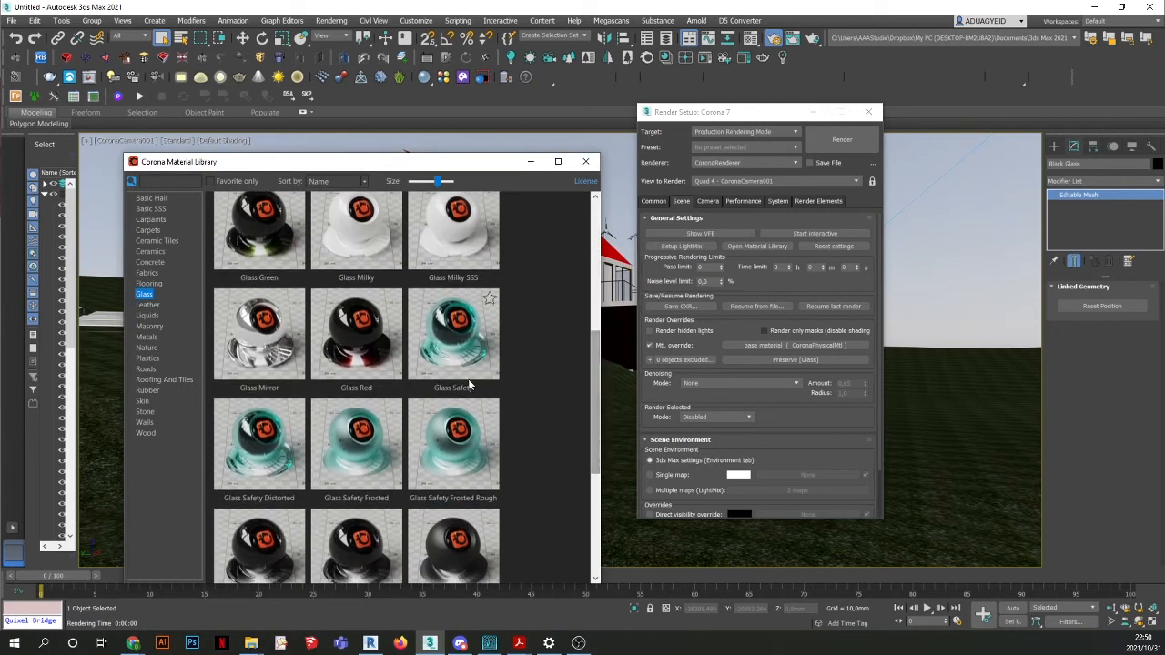
pyautogui.rightClick(453, 346)
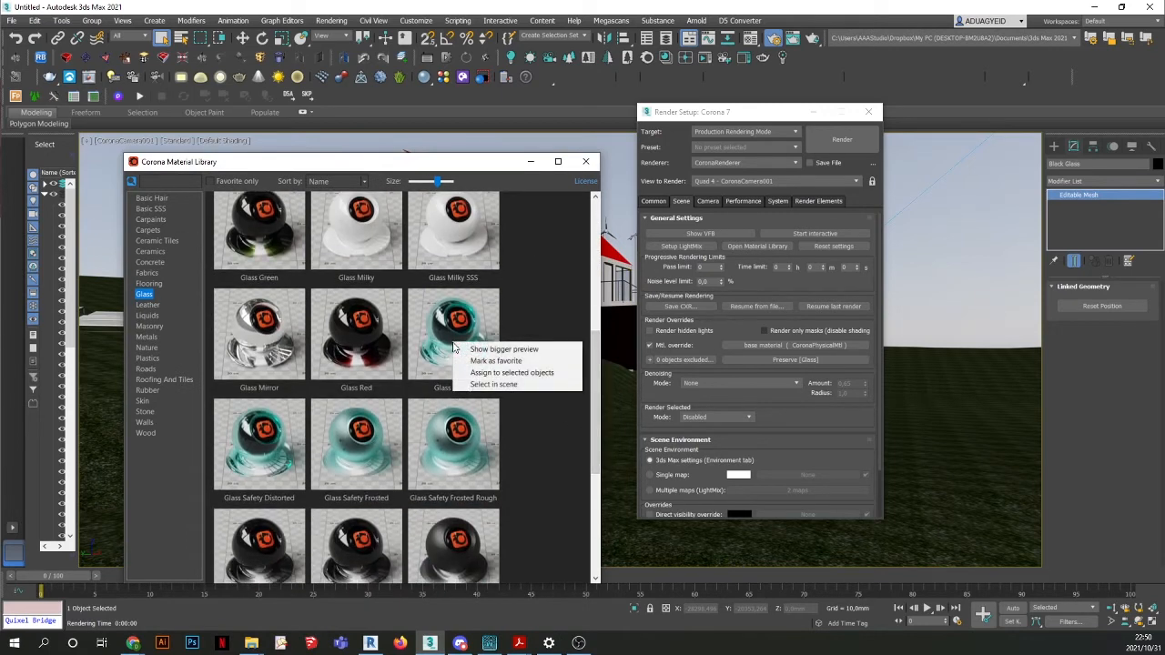
pyautogui.click(497, 375)
# Render CoronaCamera001 again to inspect the safety glass in the gable up close, and cancel the render.
pyautogui.moveTo(502, 164); pyautogui.dragTo(527, 397)
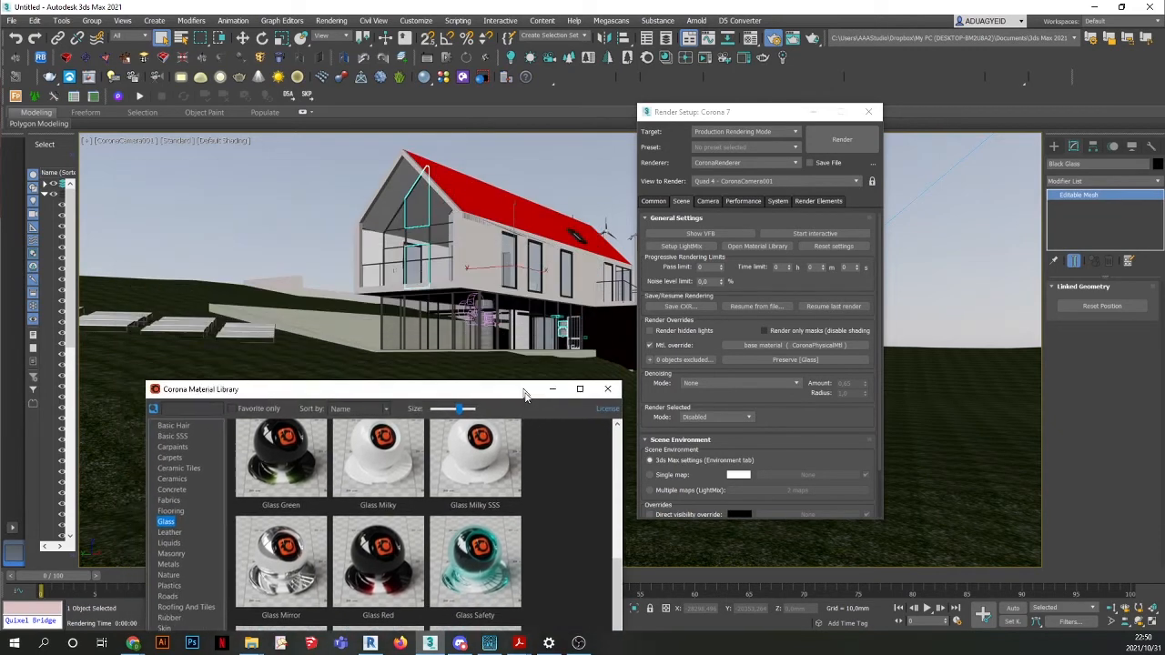
pyautogui.click(841, 144)
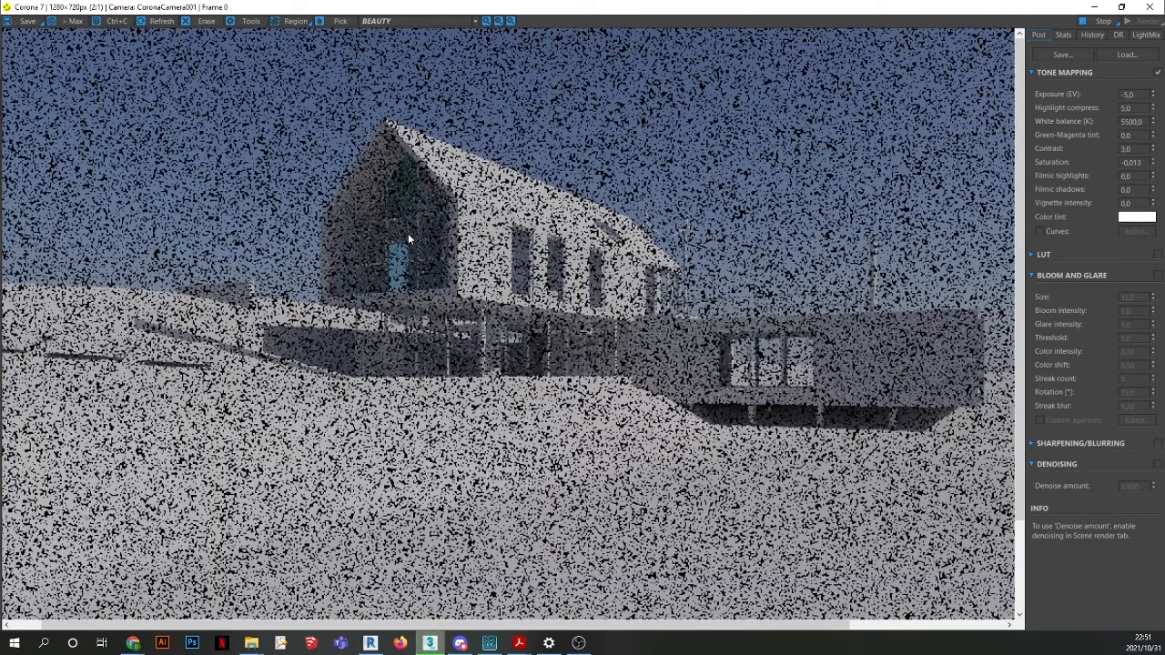
pyautogui.scroll(2, 404, 188)
pyautogui.scroll(-2, 426, 187)
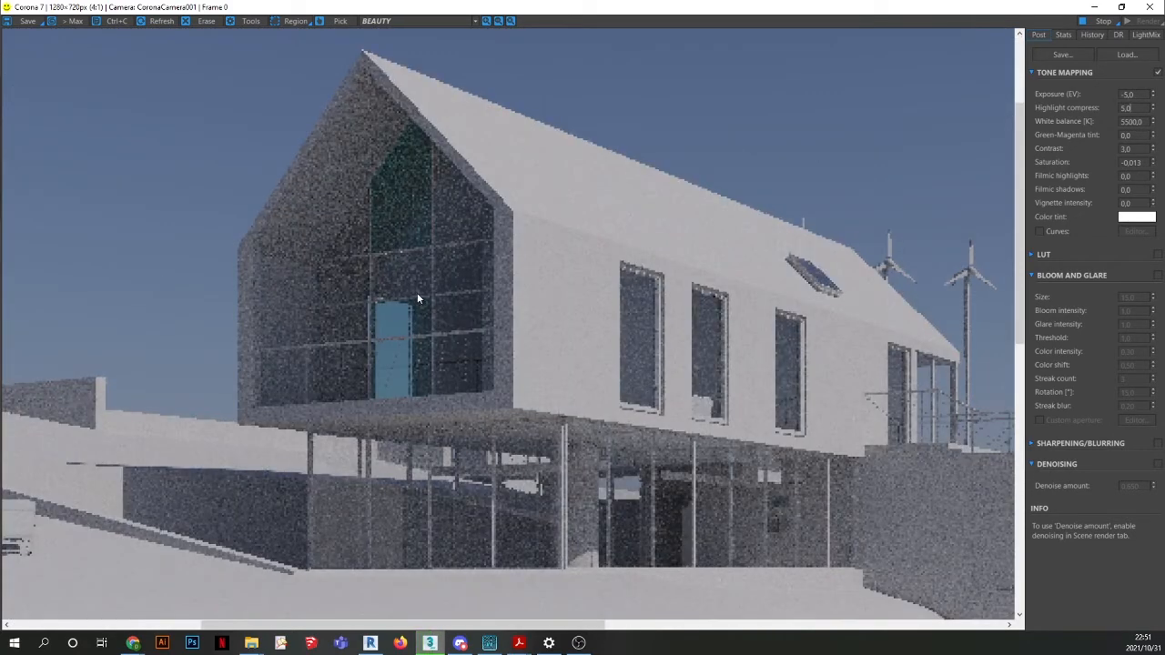
pyautogui.scroll(1, 452, 251)
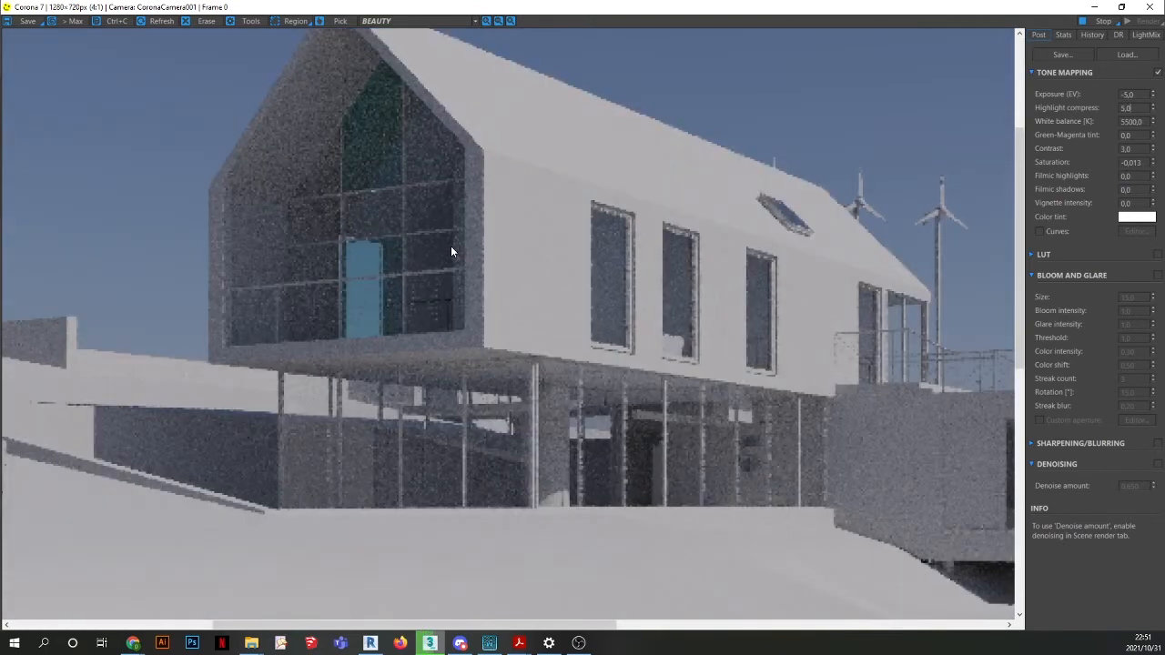
pyautogui.scroll(-2, 393, 326)
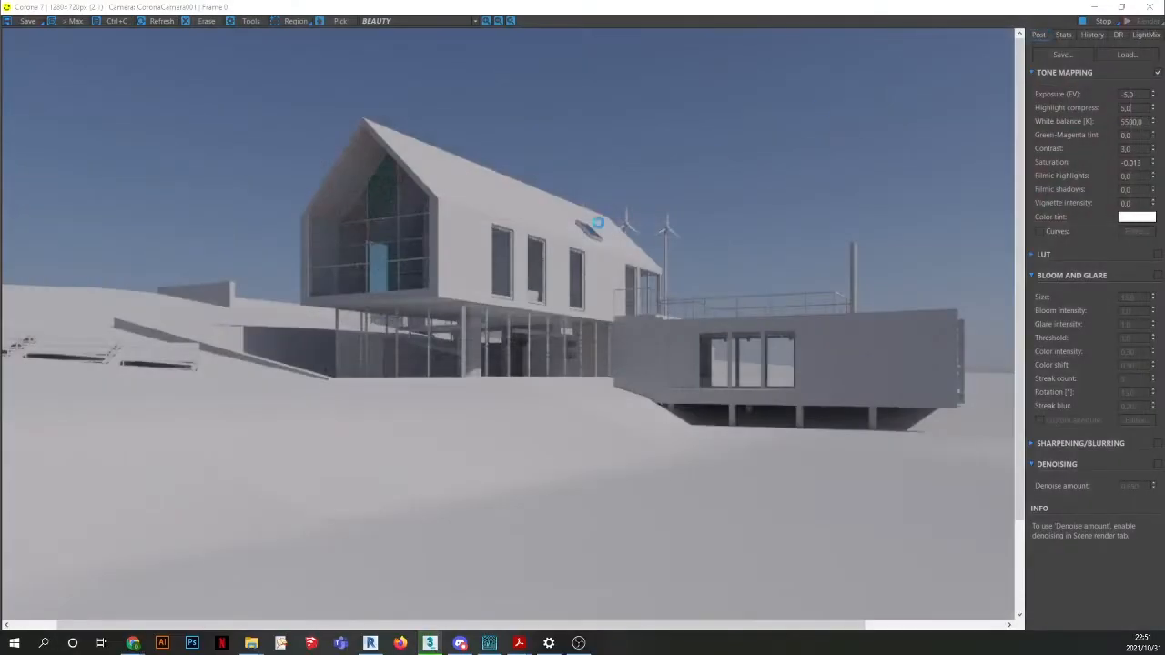
pyautogui.click(427, 644)
pyautogui.click(428, 644)
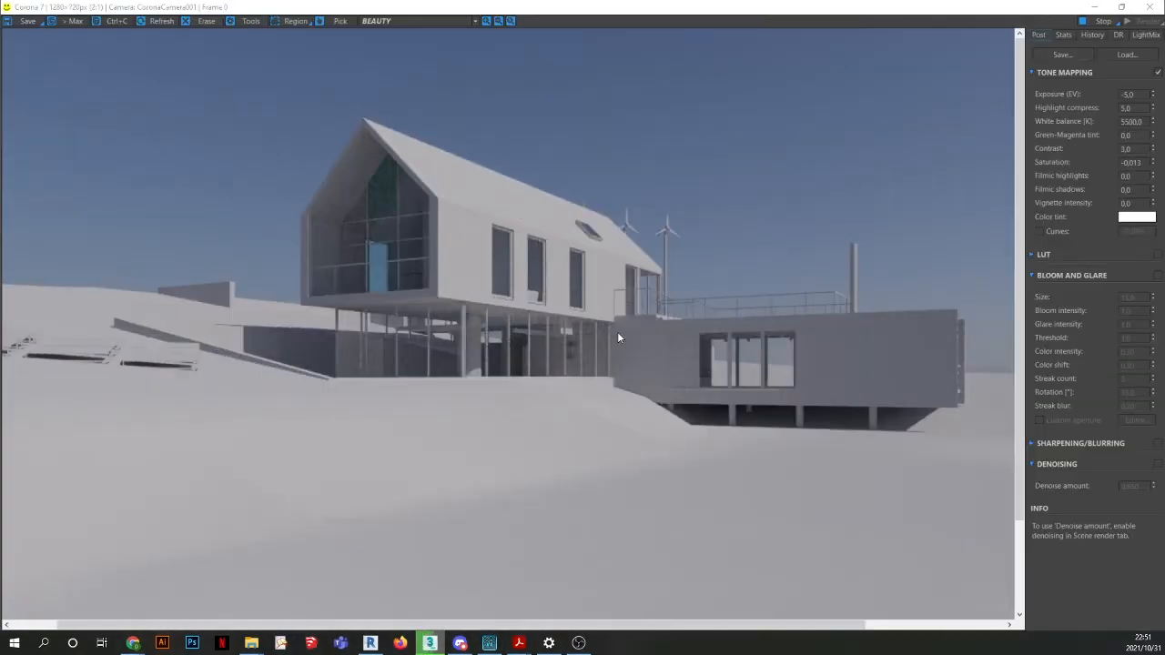
pyautogui.scroll(2, 481, 231)
pyautogui.scroll(-1, 475, 364)
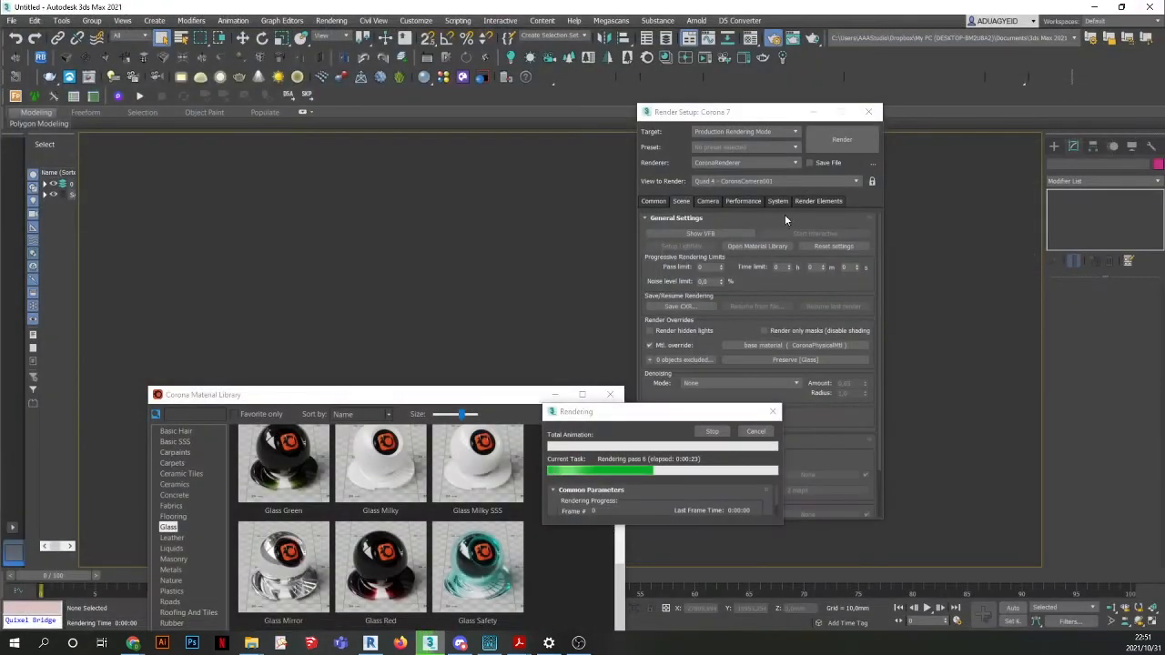
pyautogui.click(757, 431)
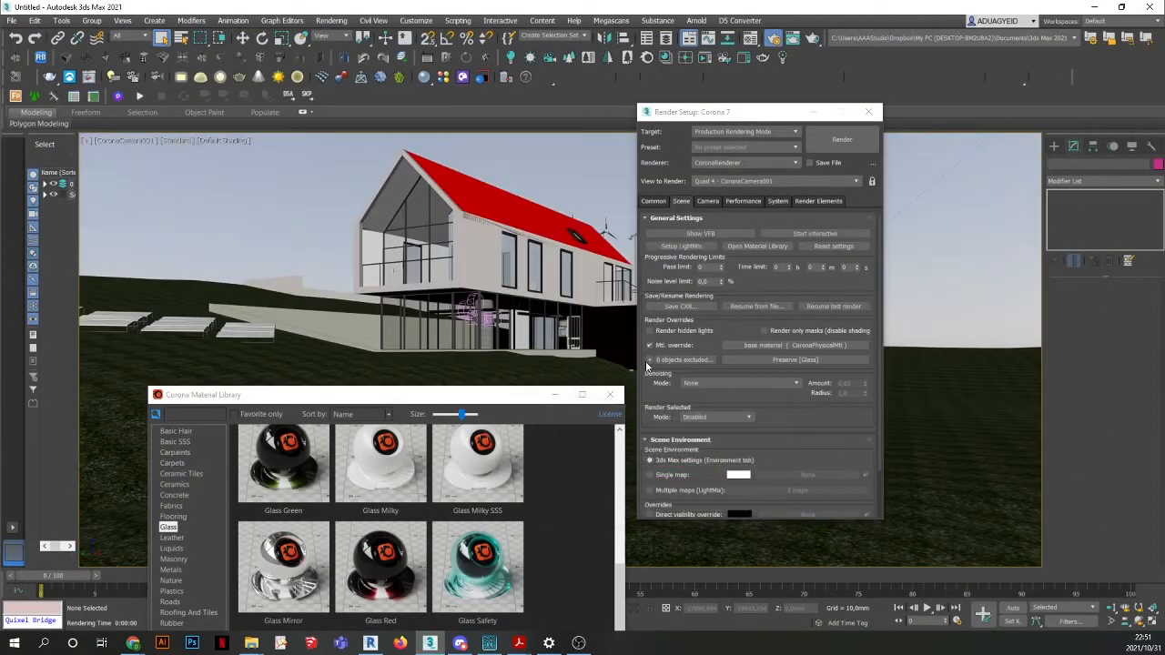
# Close the Corona Material Library and the render setup, and restore the four-viewport layout.
pyautogui.moveTo(512, 404); pyautogui.dragTo(519, 468)
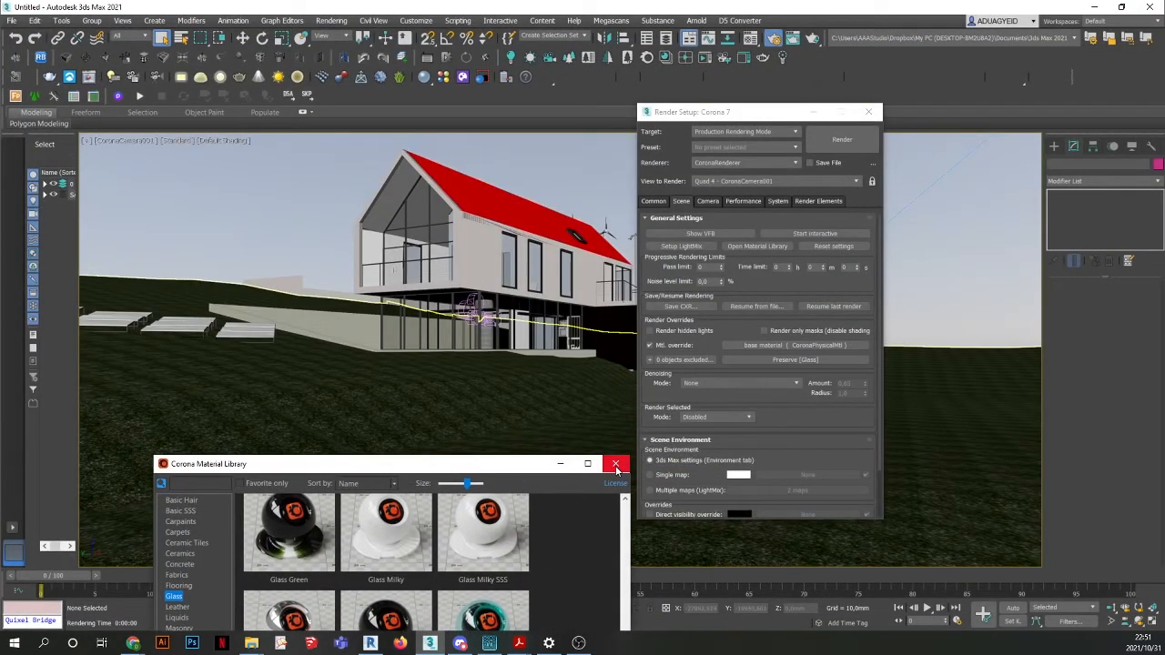
pyautogui.click(616, 461)
pyautogui.moveTo(745, 114); pyautogui.dragTo(569, 247)
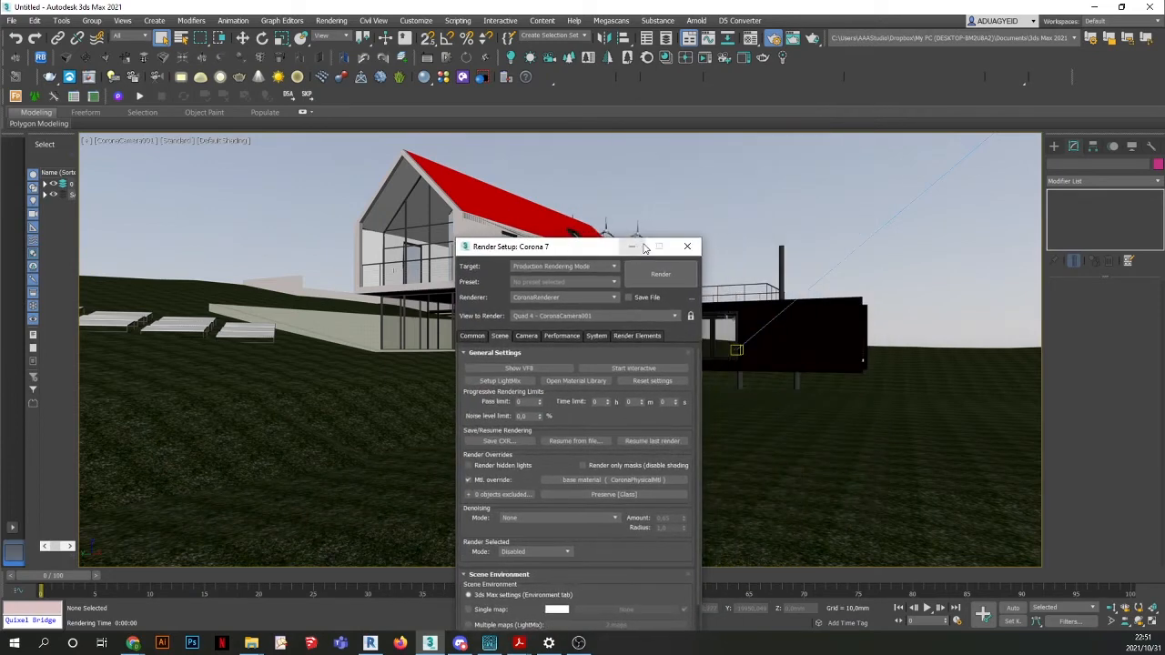
pyautogui.click(687, 248)
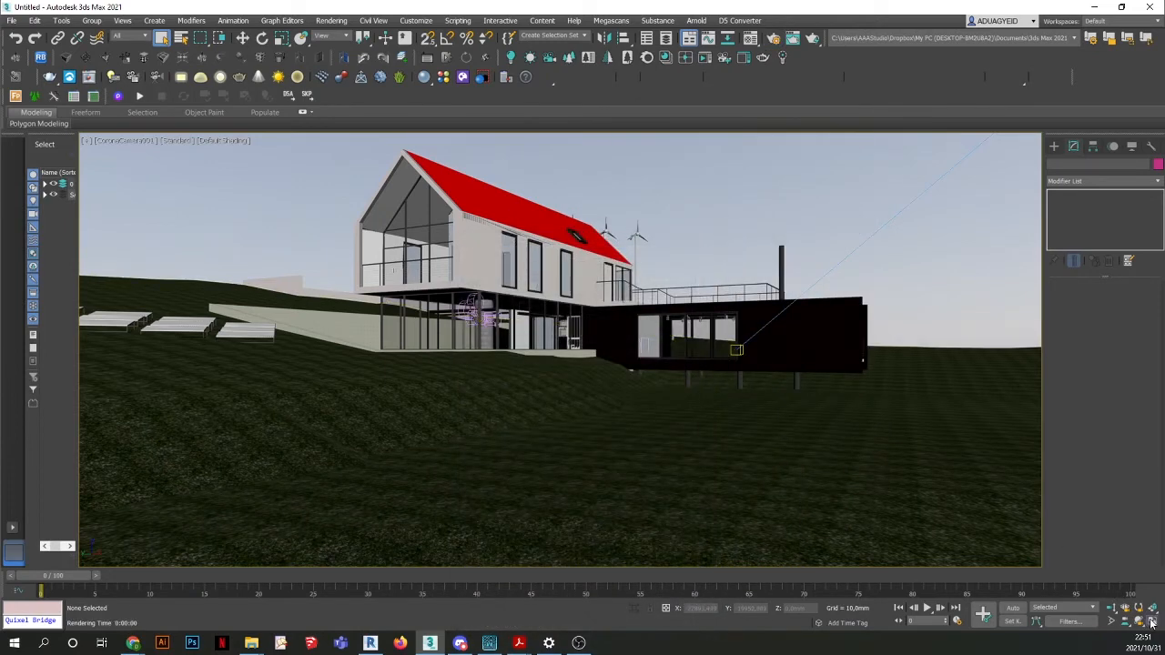
pyautogui.click(1153, 623)
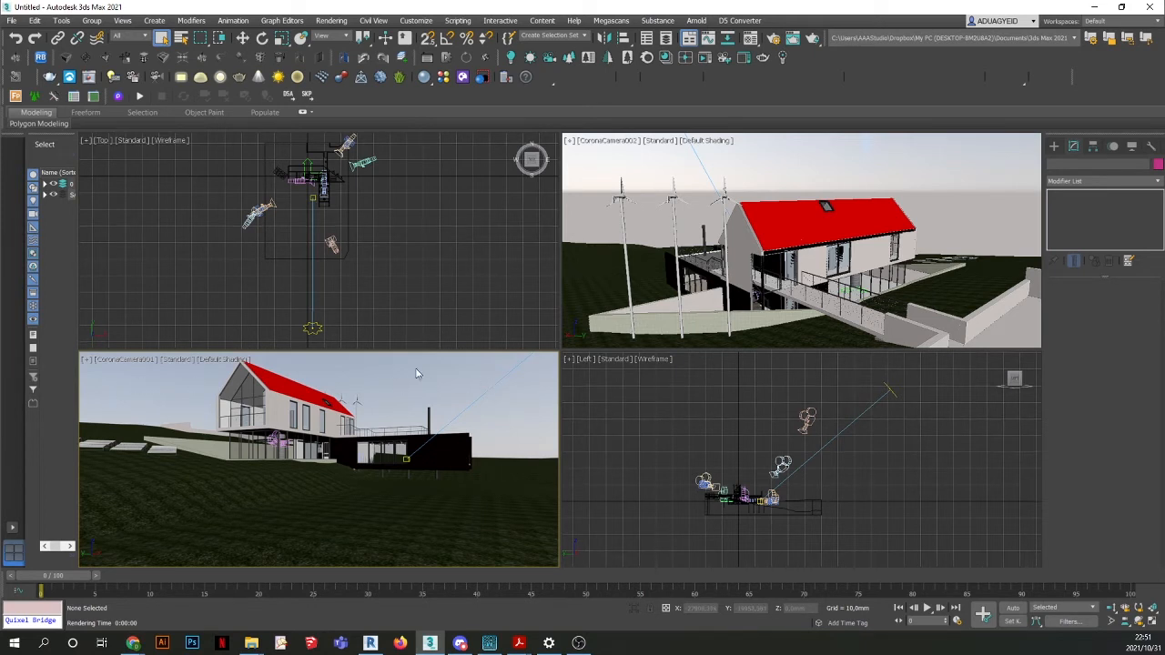
# Start Corona interactive rendering docked in the CoronaCamera001 viewport and open the render setup to inspect the available views to render.
pyautogui.click(690, 60)
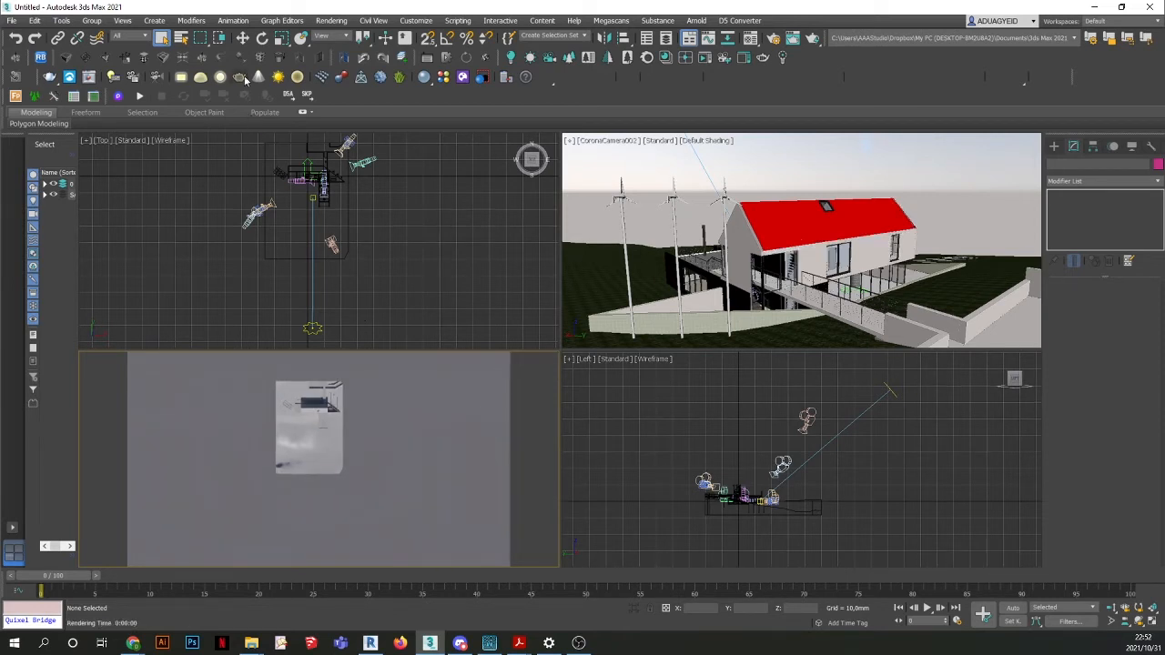
pyautogui.click(332, 21)
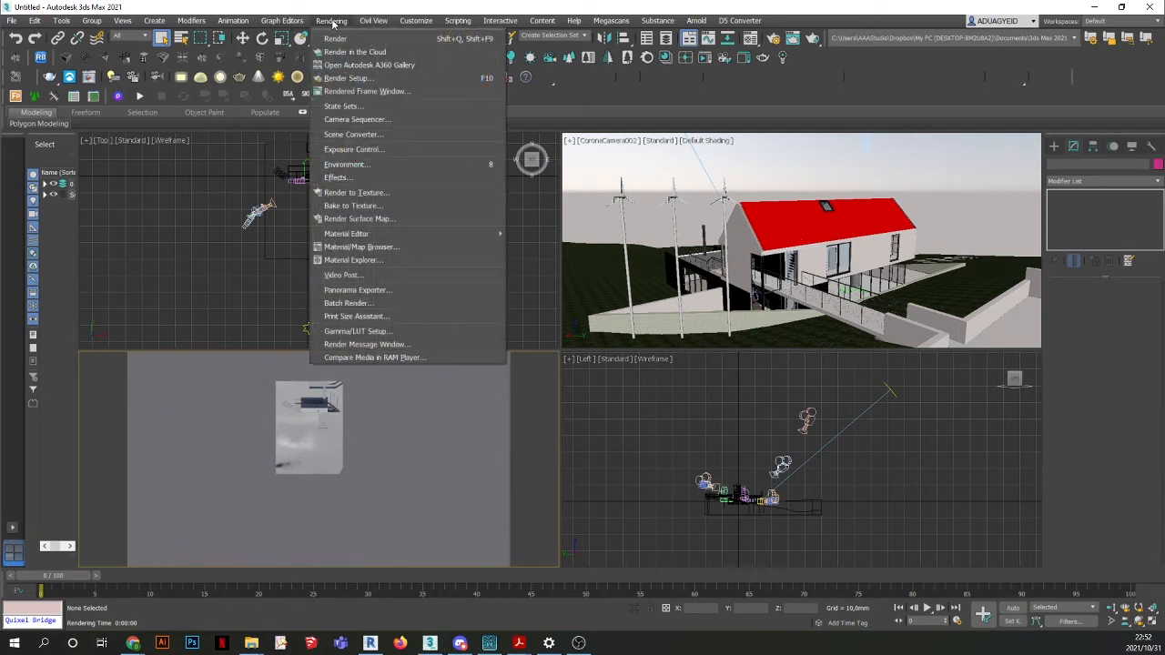
pyautogui.click(335, 81)
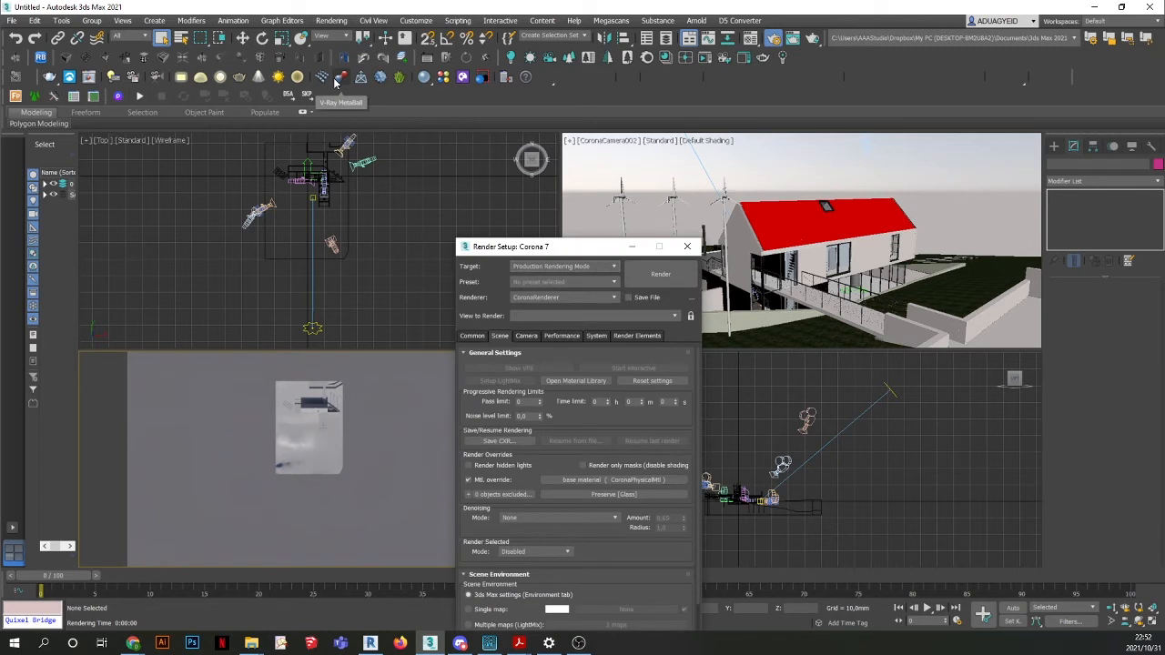
pyautogui.click(676, 316)
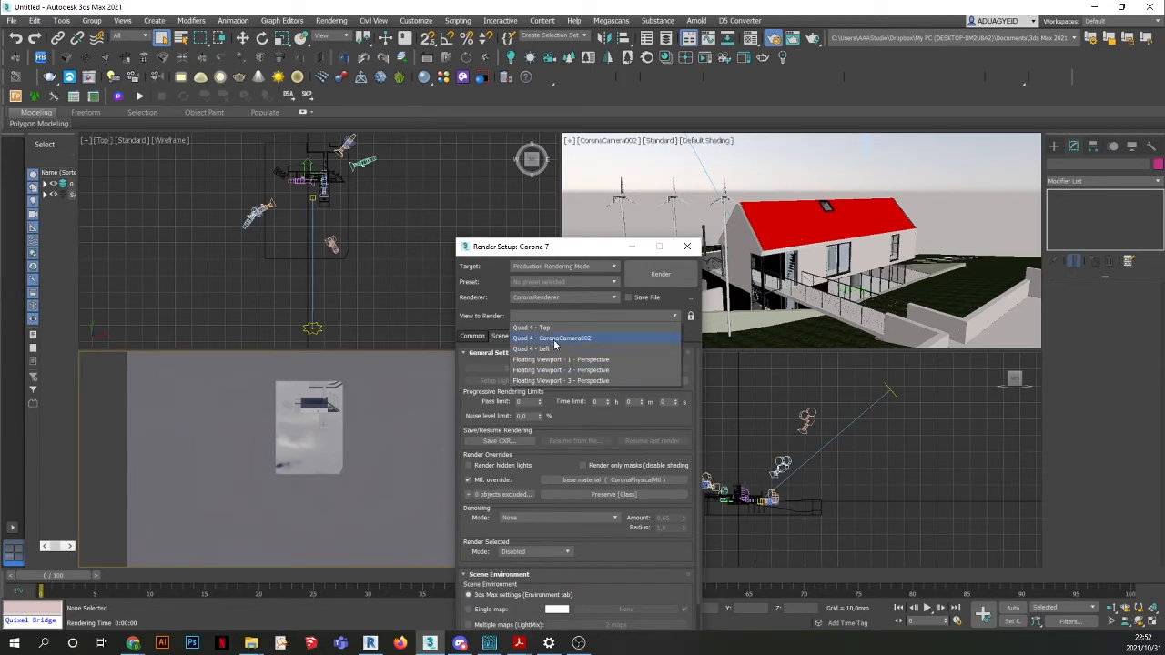
pyautogui.click(689, 248)
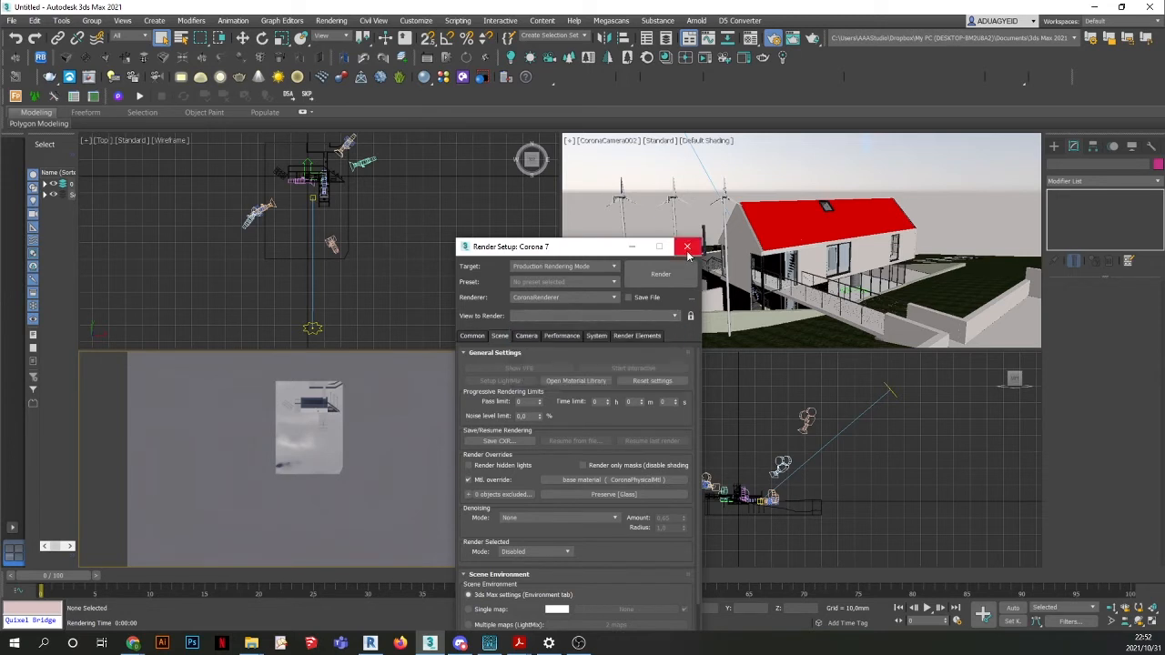
# Switch the CoronaCamera002 viewport to CoronaCamera001, lock it as the view to render and close the render setup.
pyautogui.moveTo(583, 254); pyautogui.dragTo(251, 234)
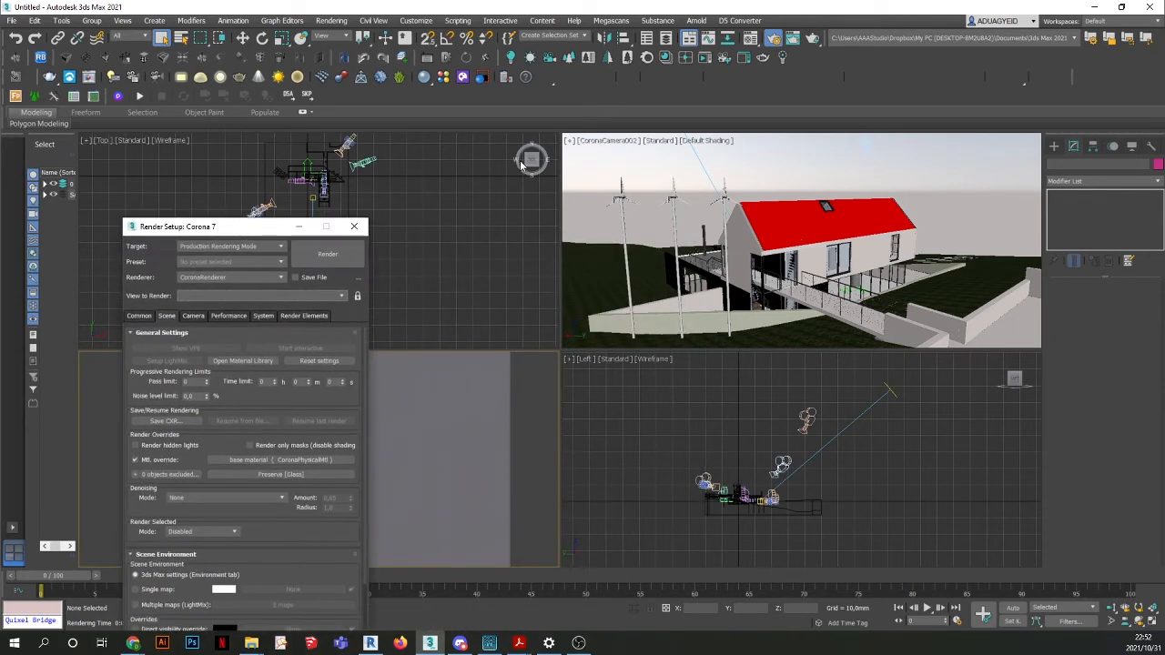
pyautogui.click(606, 144)
pyautogui.moveTo(624, 150)
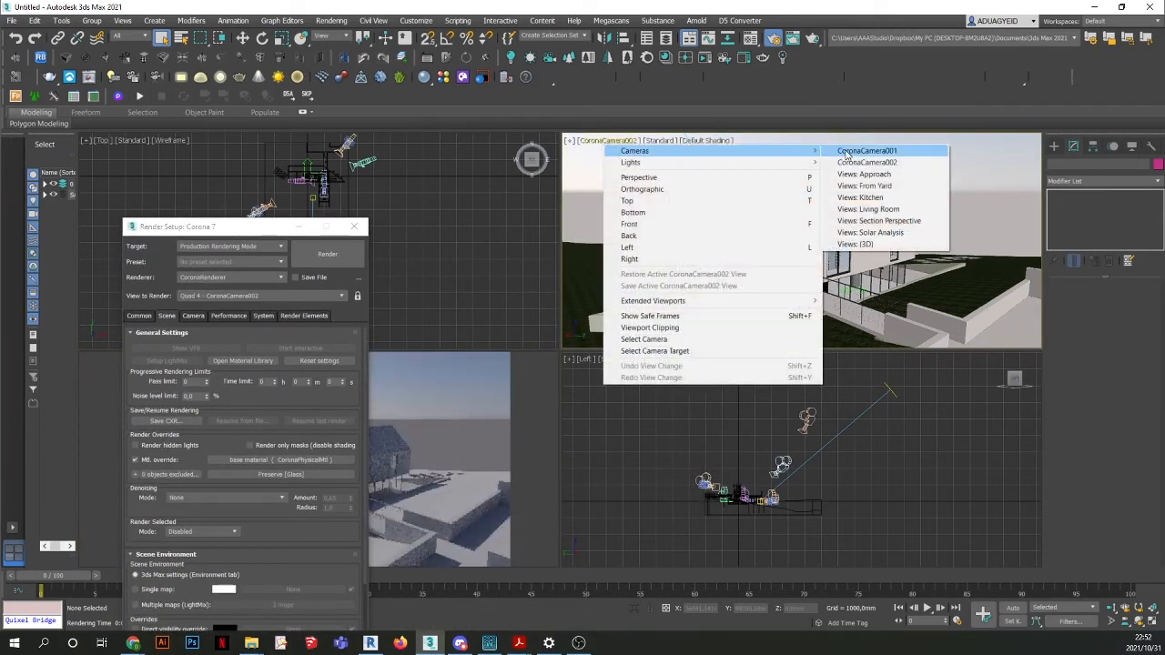
pyautogui.click(861, 151)
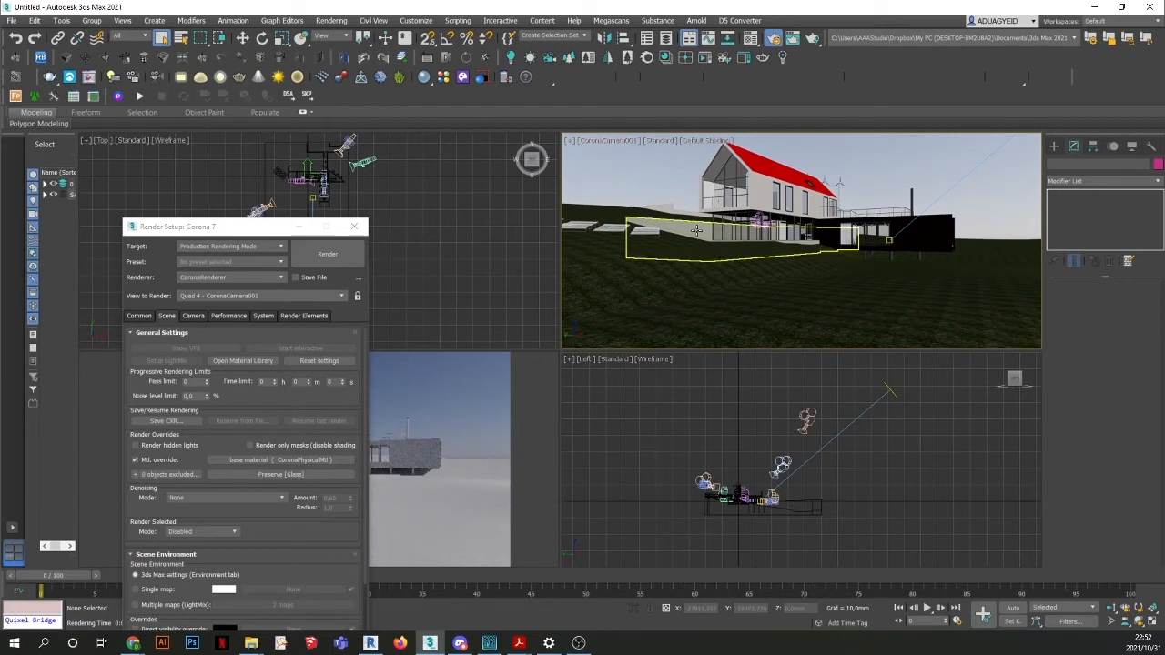
pyautogui.moveTo(260, 236); pyautogui.dragTo(657, 194)
pyautogui.click(754, 255)
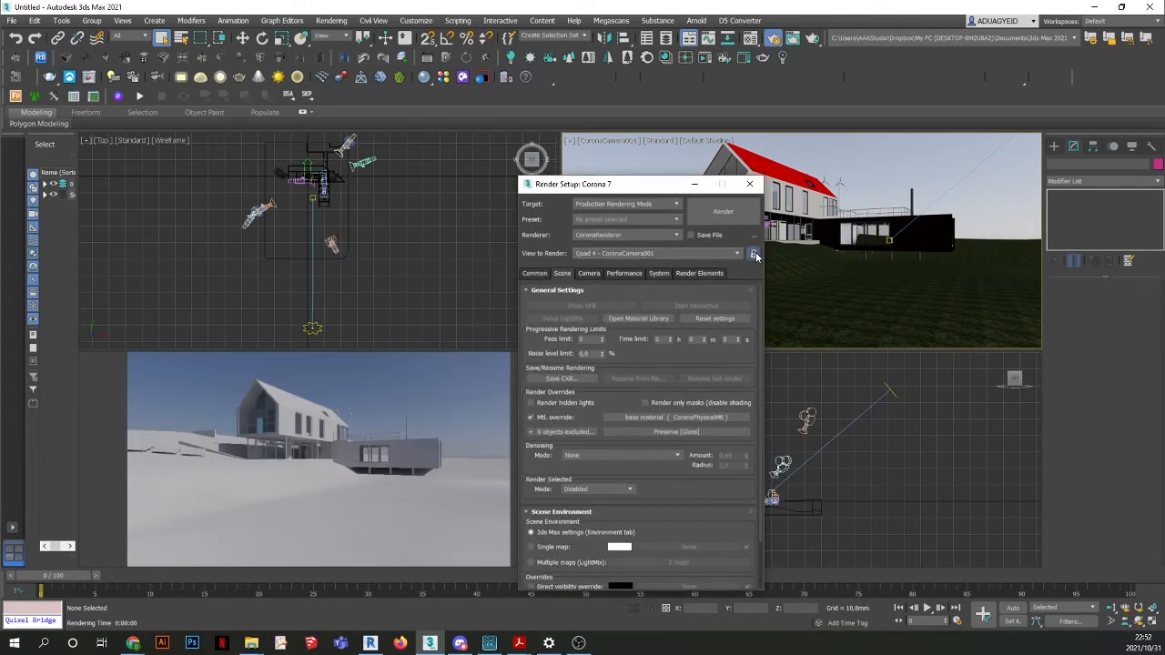
pyautogui.click(749, 184)
pyautogui.click(648, 418)
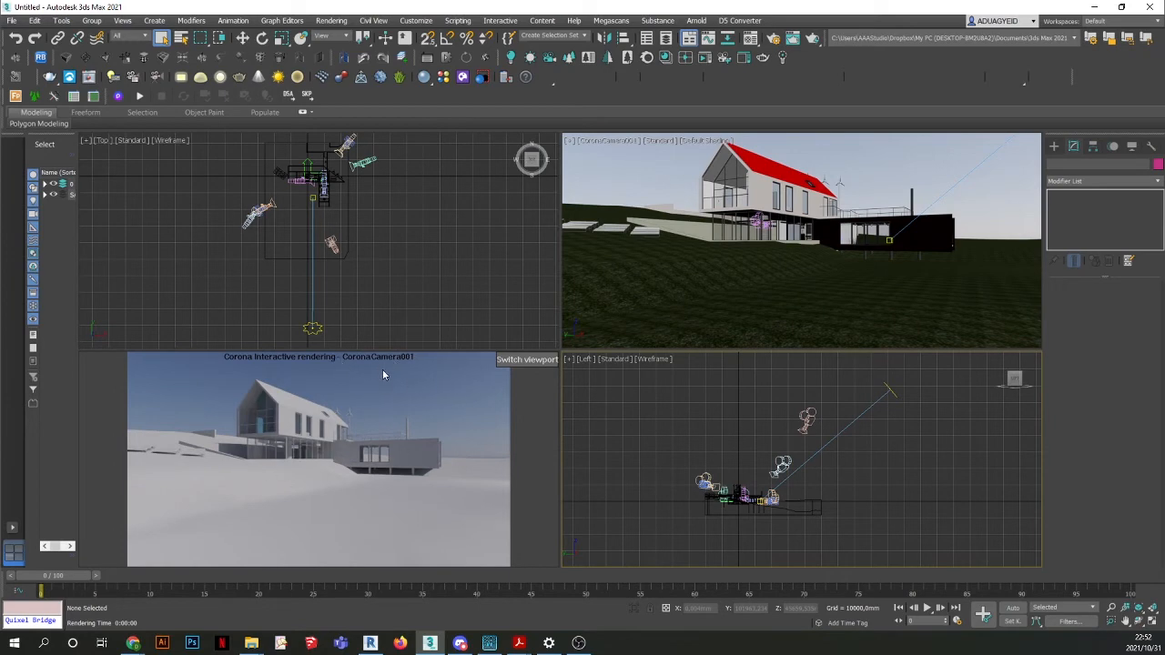
# Select the Corona Sun in the Left view and lower it vertically to a height of about 10 m.
pyautogui.scroll(2, 377, 233)
pyautogui.scroll(2, 329, 229)
pyautogui.moveTo(405, 243); pyautogui.dragTo(379, 260, button='middle')
pyautogui.scroll(-3, 420, 266)
pyautogui.click(888, 389)
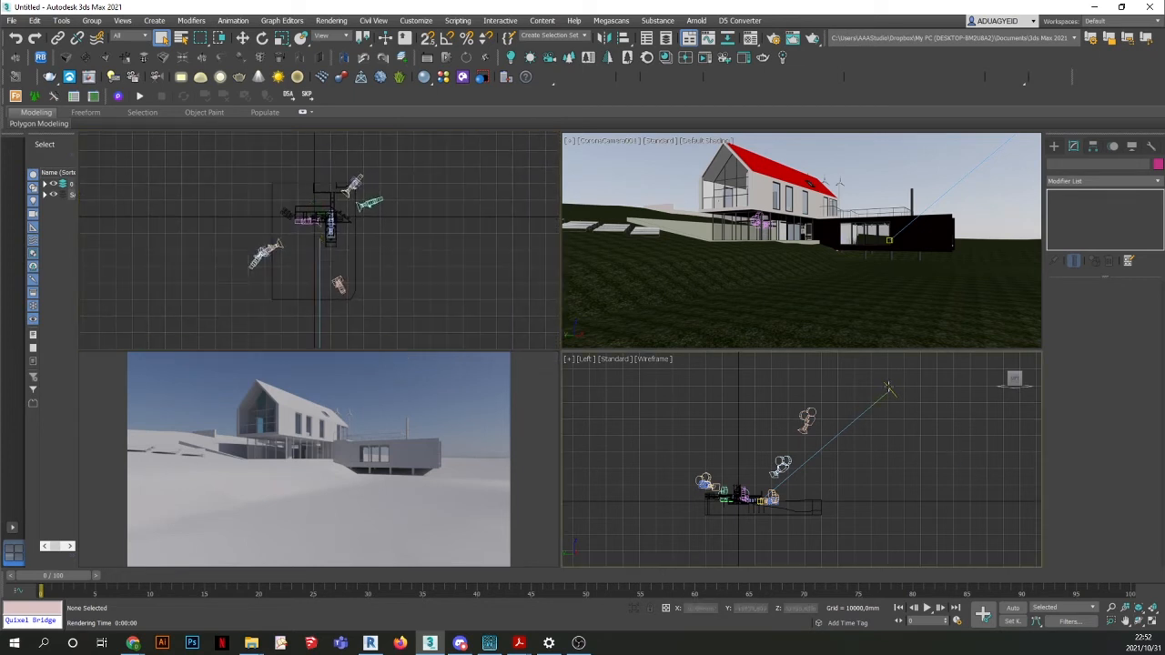
pyautogui.moveTo(936, 401); pyautogui.dragTo(914, 409, button='middle')
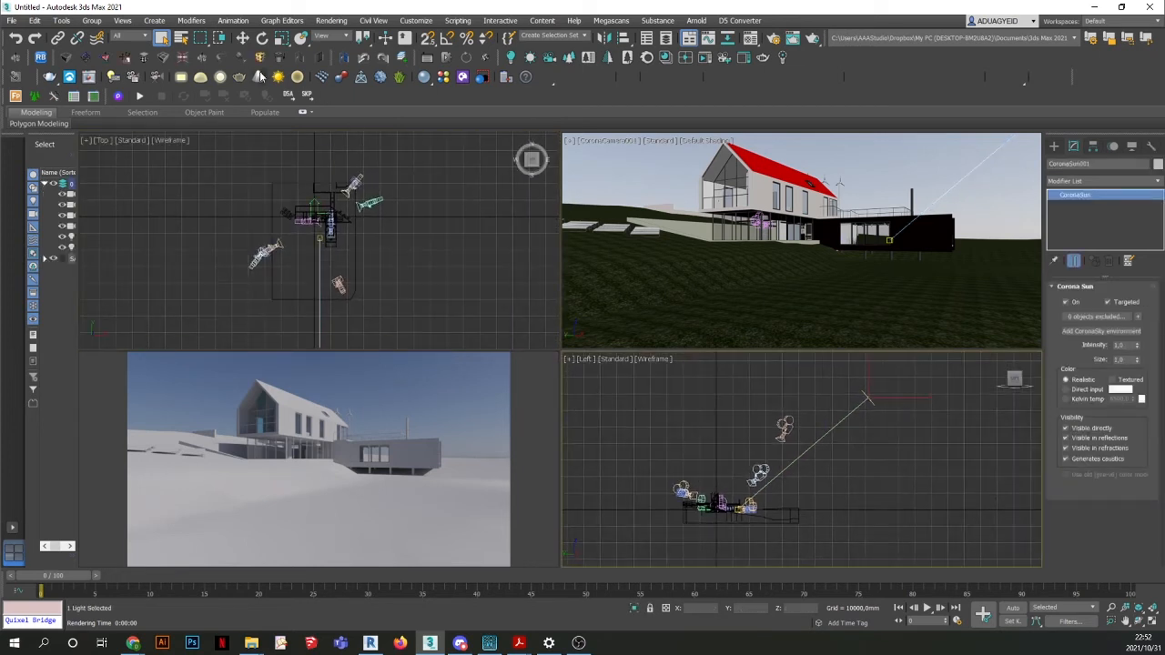
pyautogui.press('w')
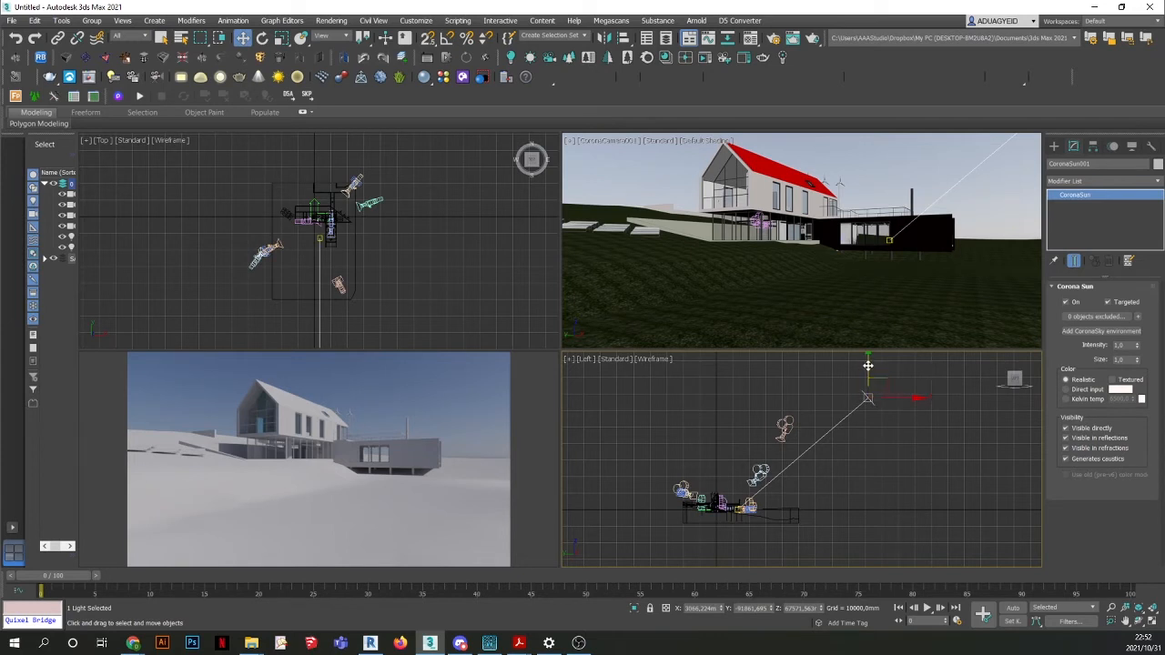
pyautogui.moveTo(867, 366); pyautogui.dragTo(887, 460)
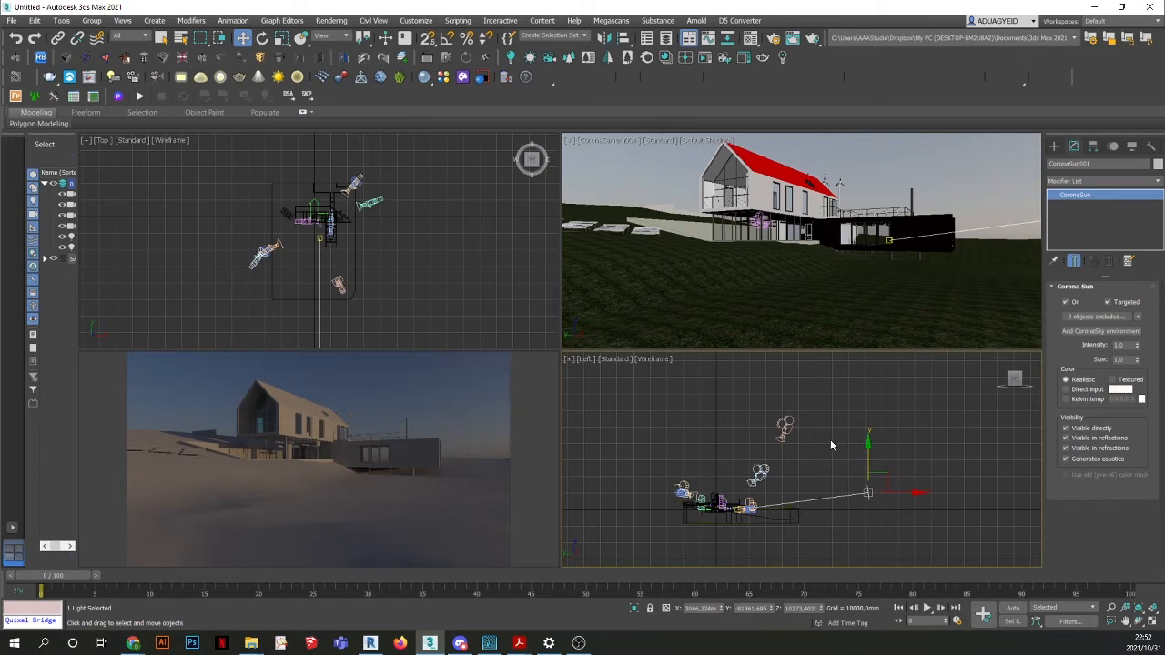
# Switch the Left viewport to Top, try the sun on either side of the house along X, leave it at about X 117.6 m and deselect it.
pyautogui.click(588, 360)
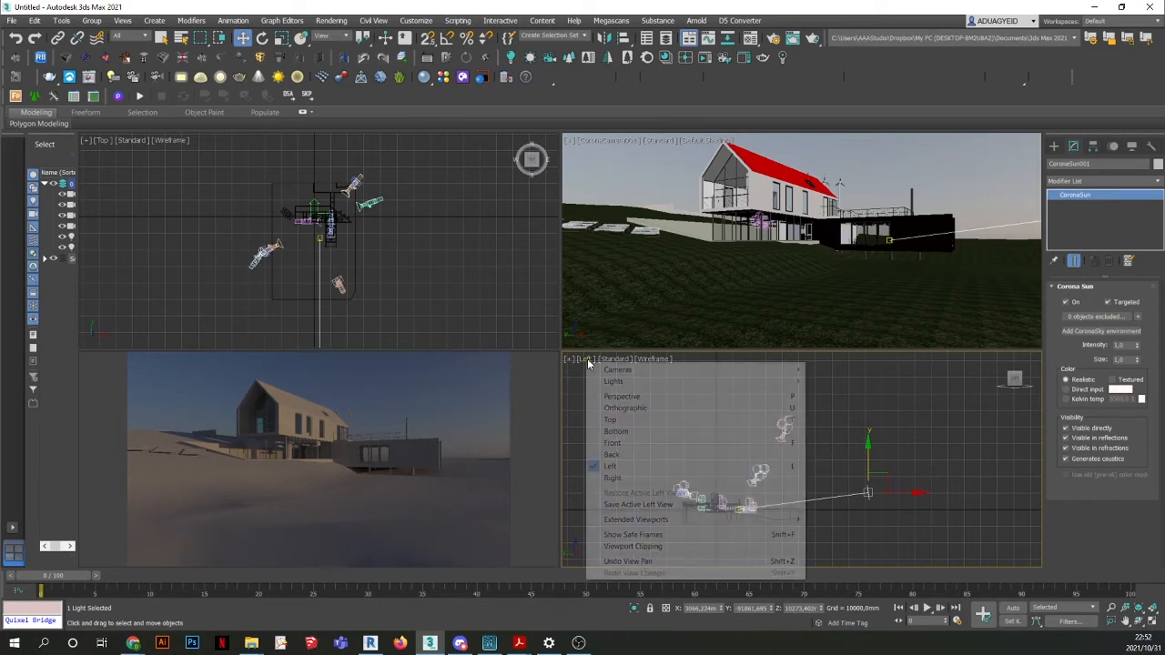
pyautogui.click(610, 422)
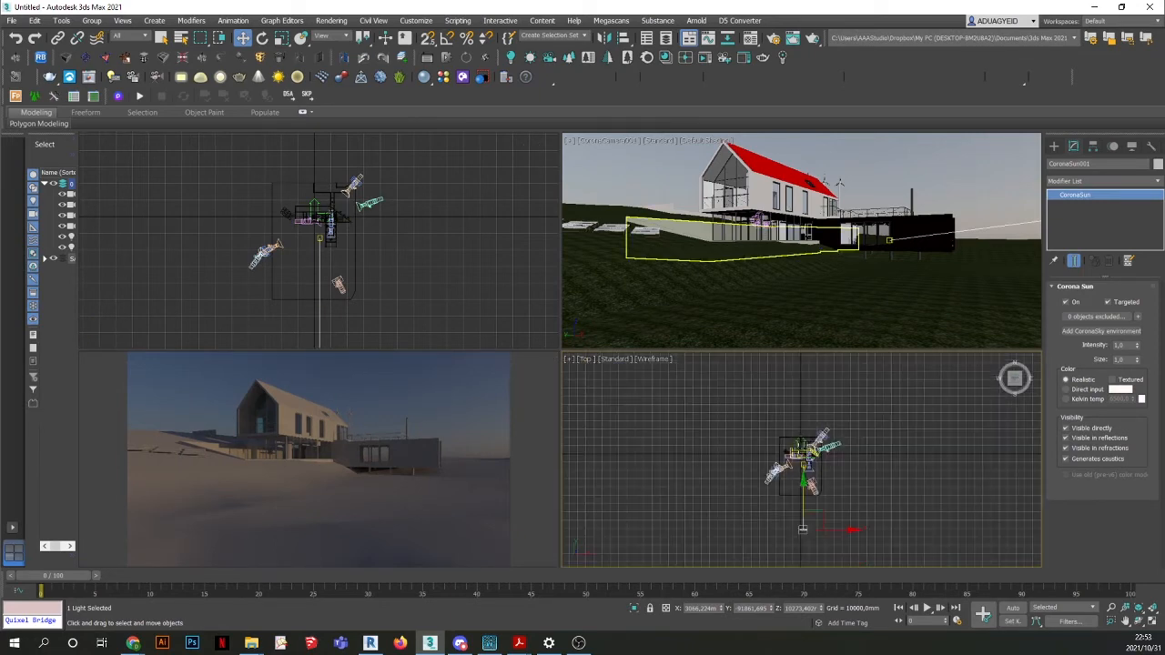
pyautogui.moveTo(843, 529); pyautogui.dragTo(933, 512)
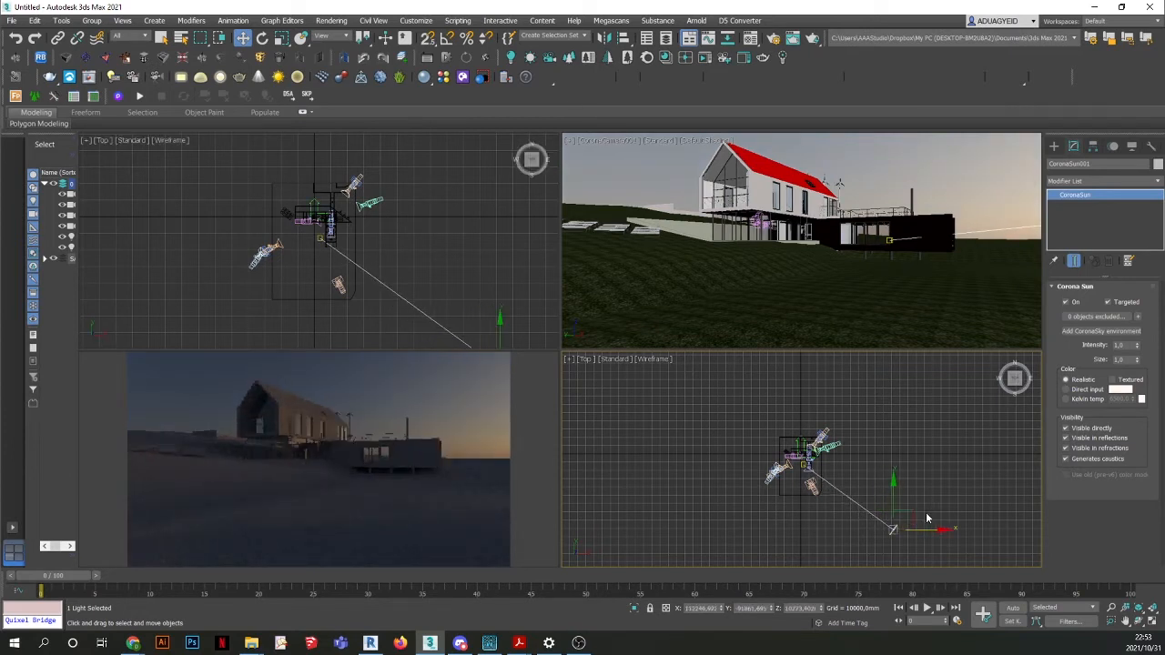
pyautogui.moveTo(937, 531); pyautogui.dragTo(728, 490)
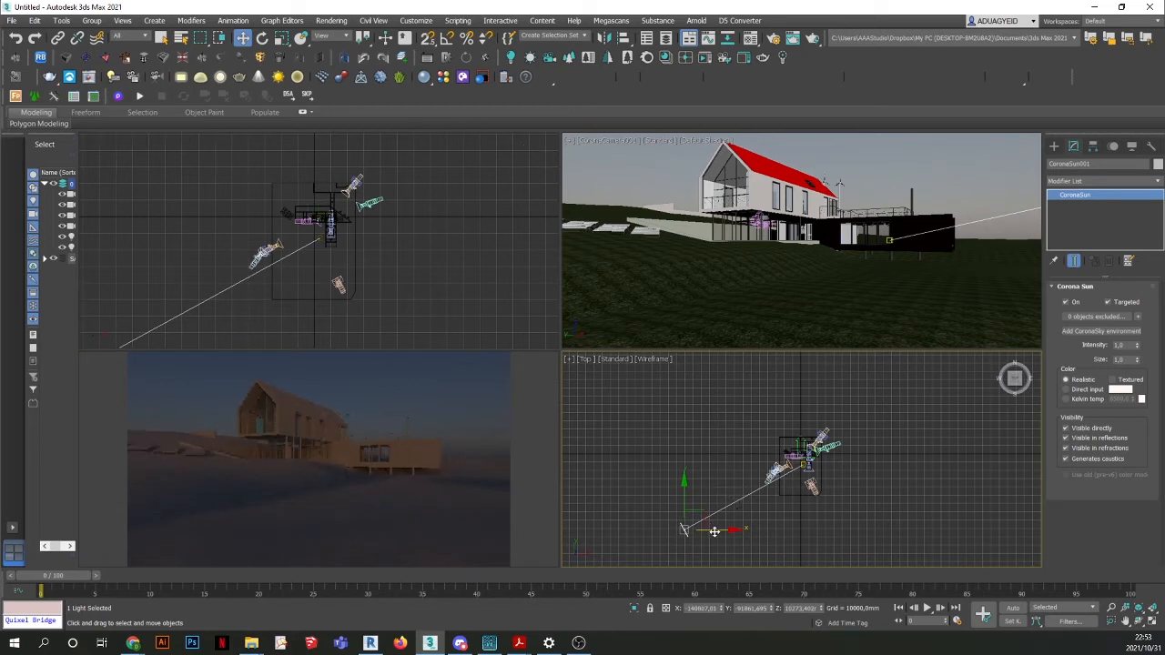
pyautogui.moveTo(715, 532); pyautogui.dragTo(929, 507)
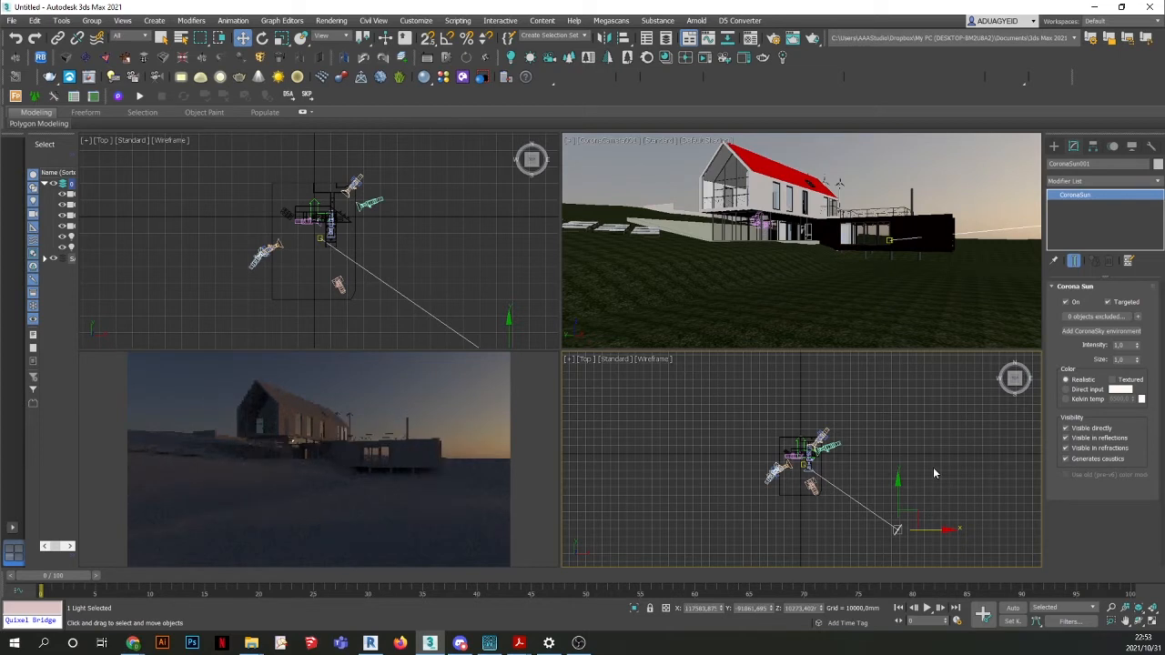
pyautogui.click(933, 469)
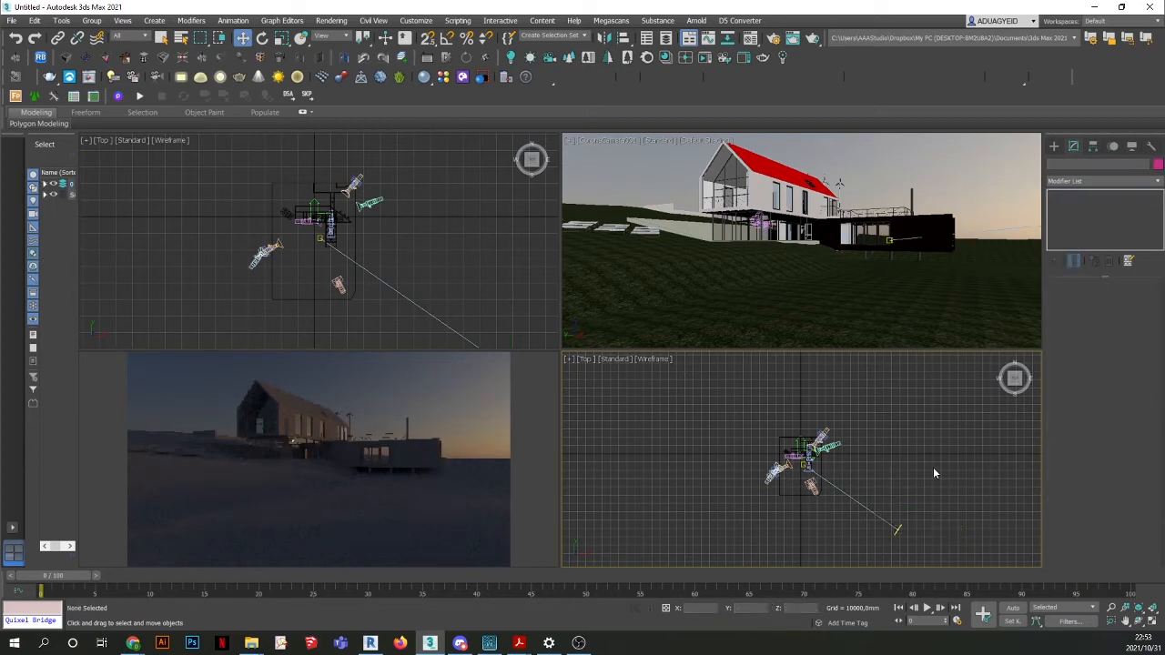
# Render CoronaCamera001 to inspect the low-sun lighting on the house up close, close the frame buffer and cancel the render.
pyautogui.click(650, 166)
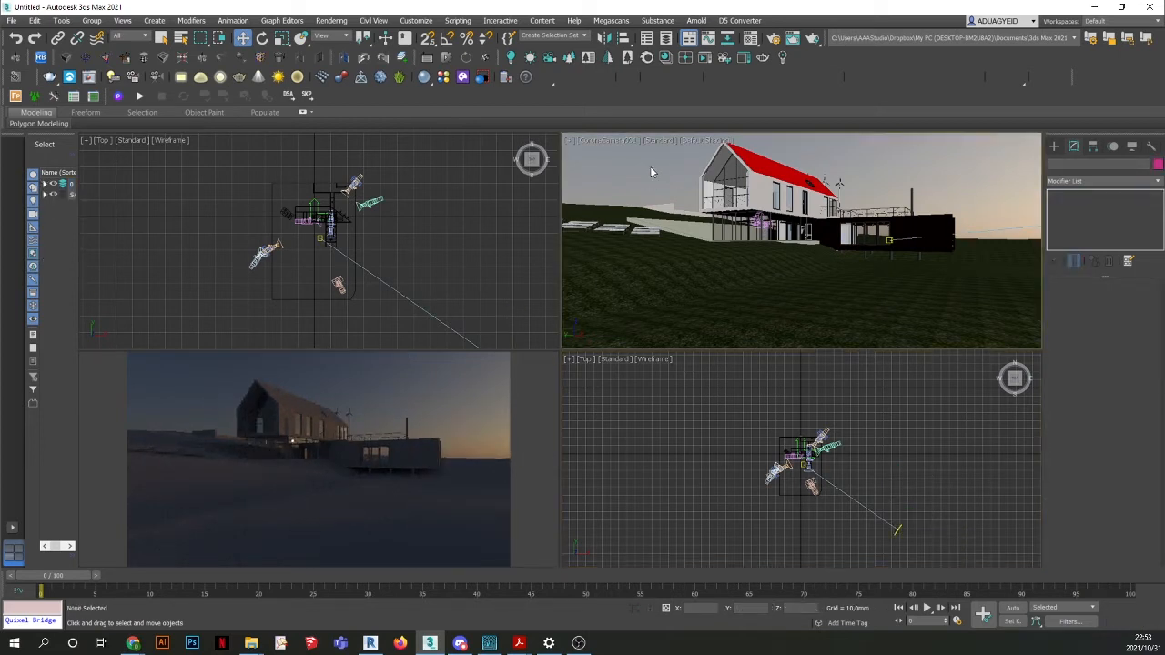
pyautogui.click(331, 20)
pyautogui.click(509, 235)
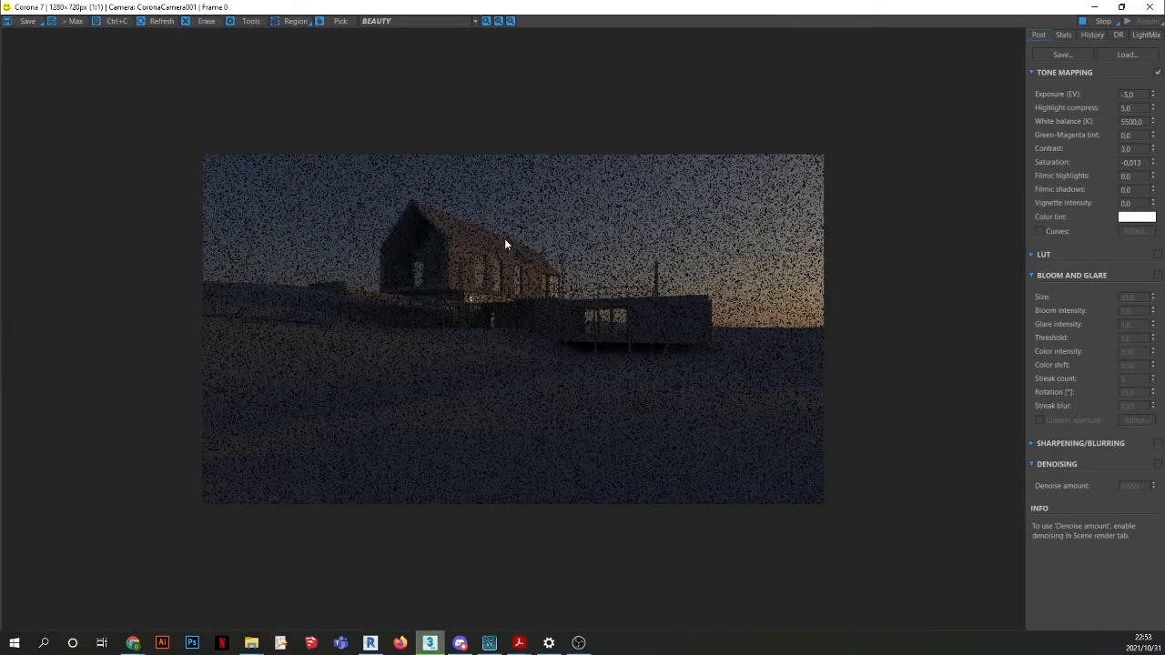
pyautogui.scroll(1, 505, 238)
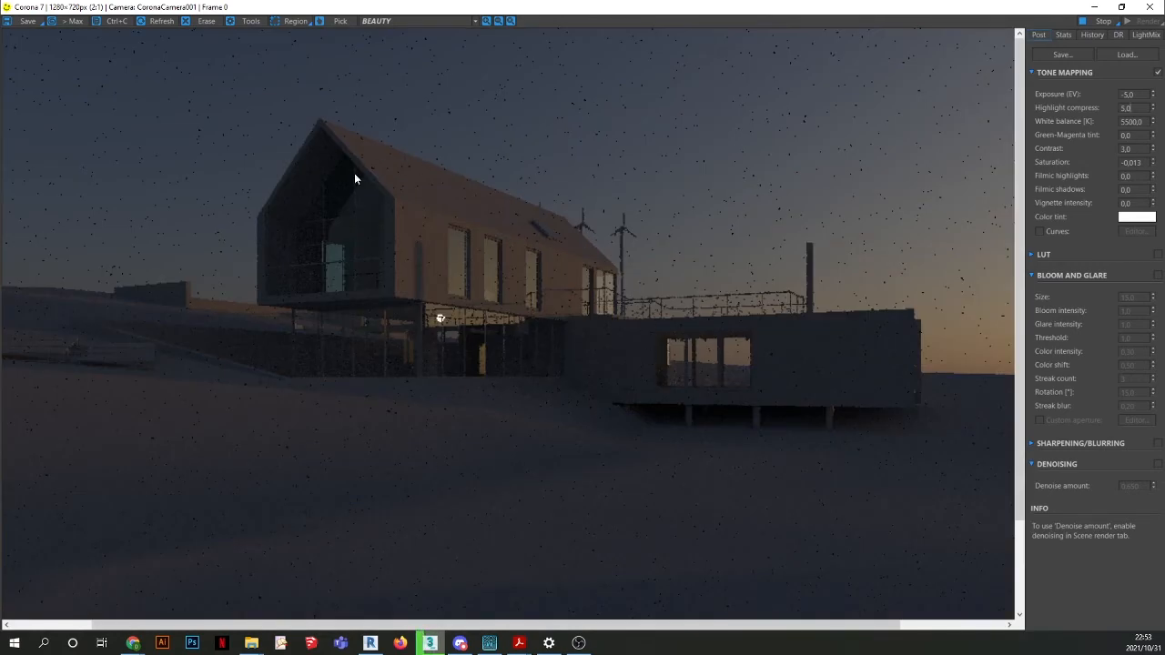
pyautogui.scroll(-1, 323, 293)
pyautogui.scroll(1, 428, 241)
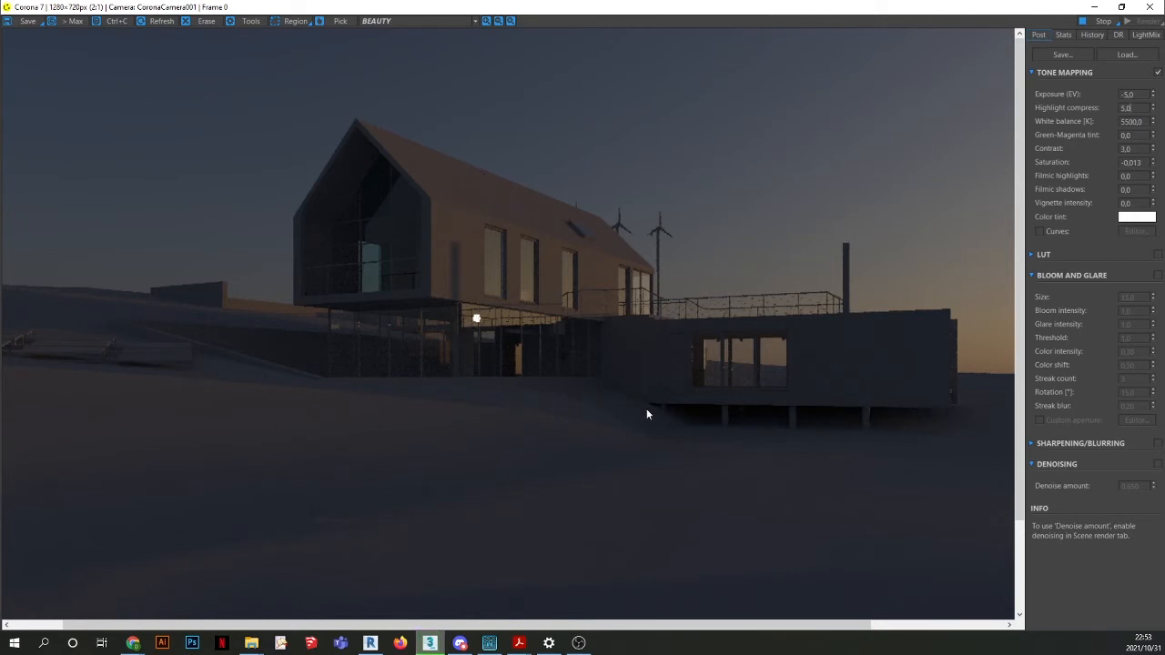
pyautogui.scroll(1, 474, 333)
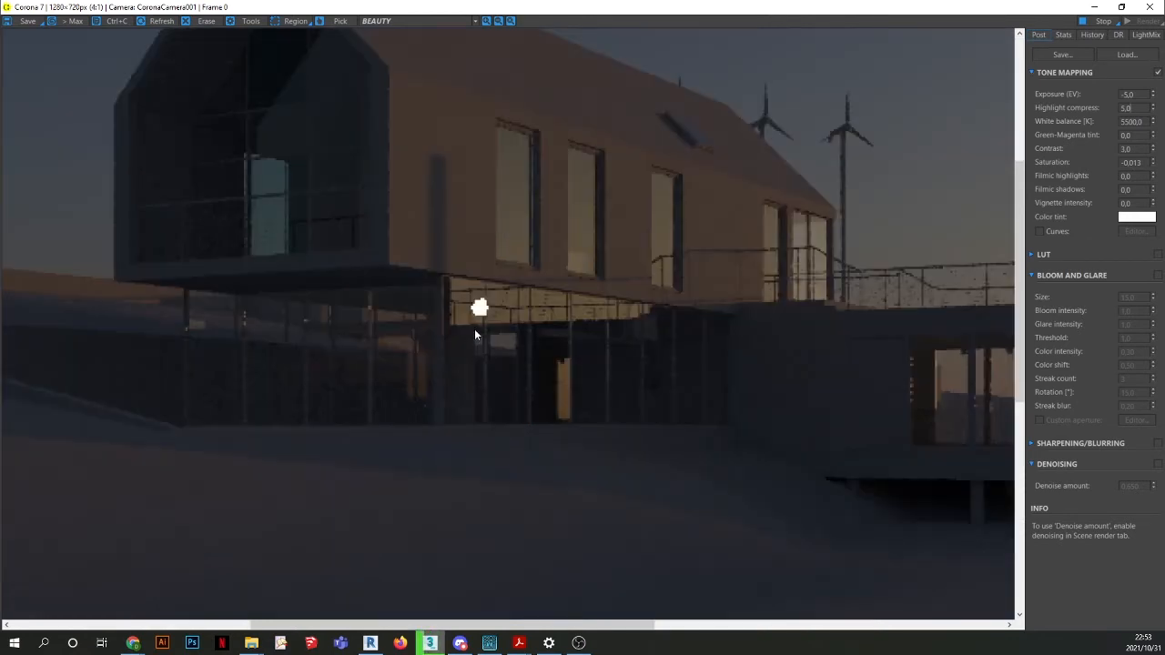
pyautogui.scroll(-1, 474, 334)
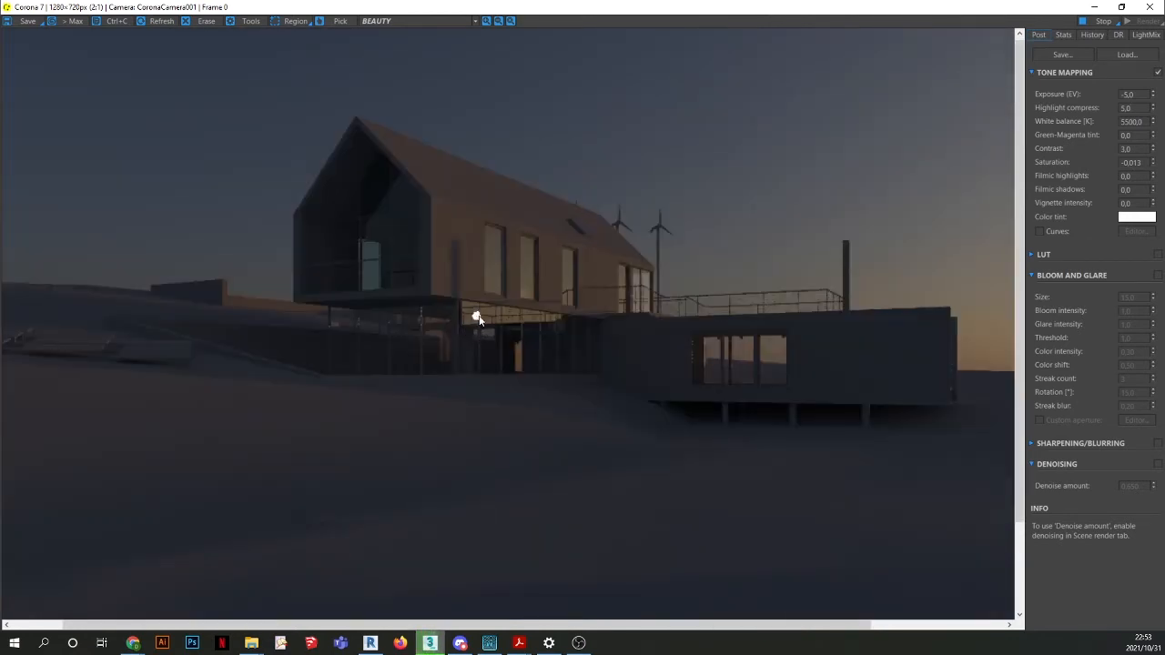
pyautogui.click(1148, 8)
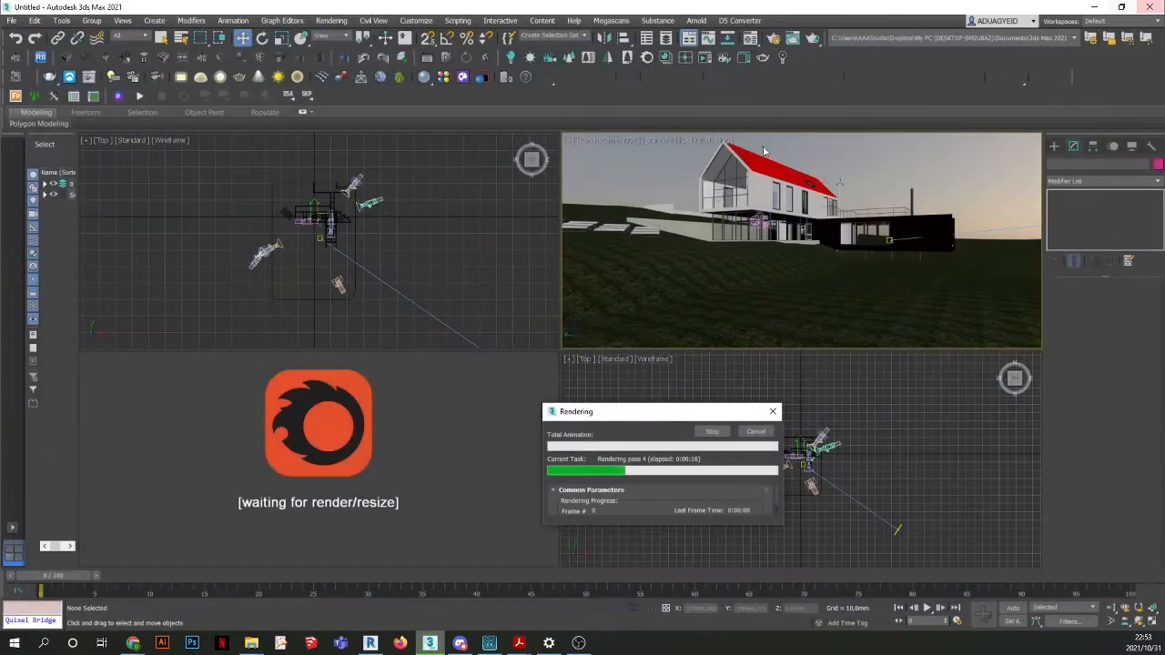
pyautogui.click(763, 432)
pyautogui.click(727, 402)
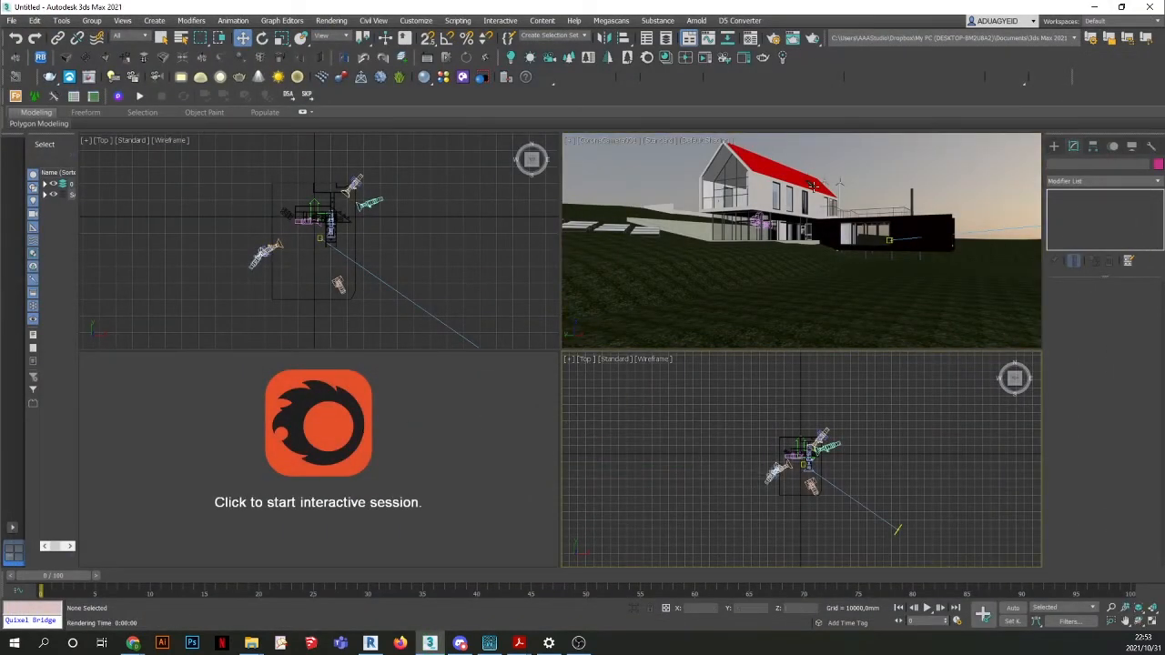
# Restart the docked interactive rendering of CoronaCamera001 and delete the Corona Sun from the scene.
pyautogui.click(336, 450)
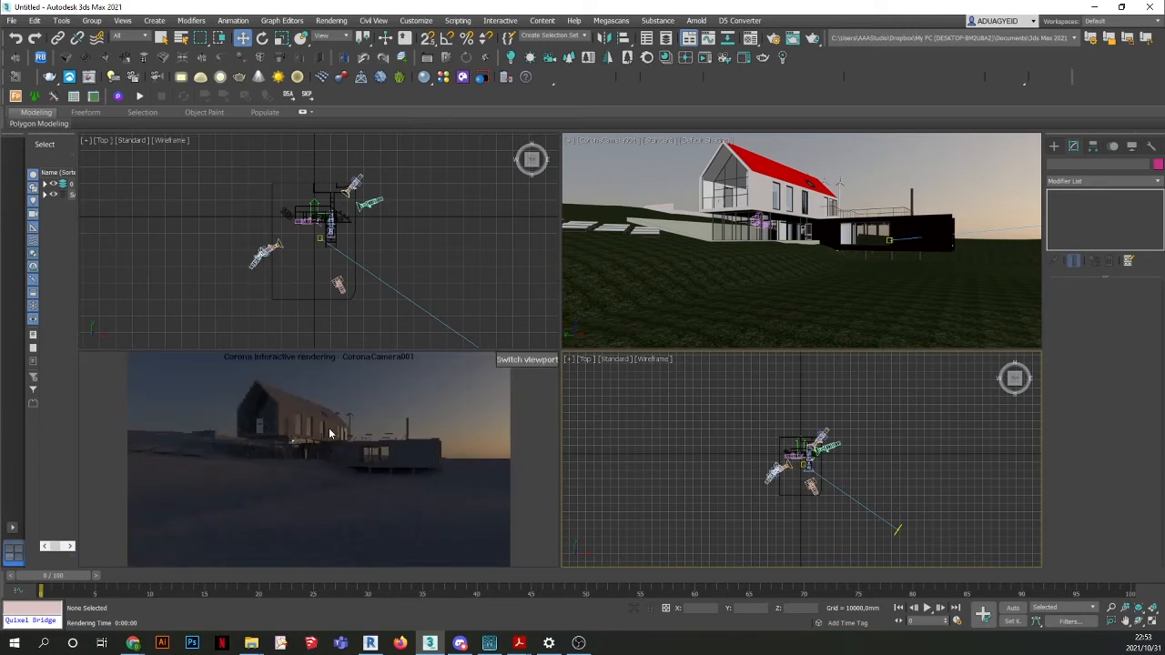
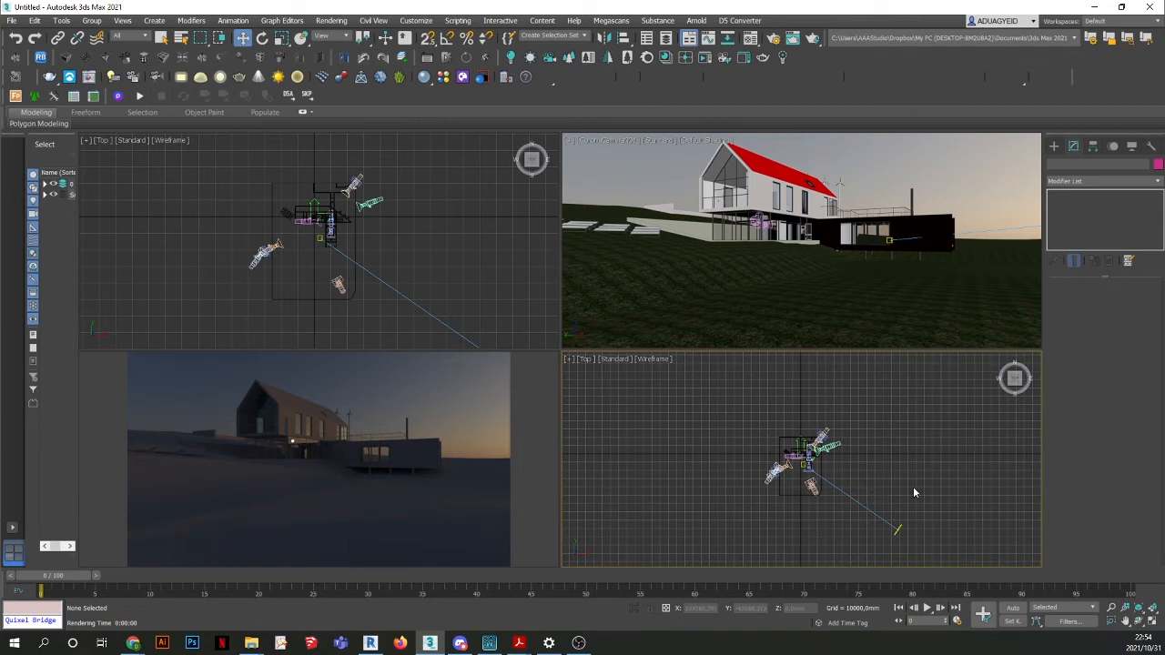
pyautogui.click(898, 530)
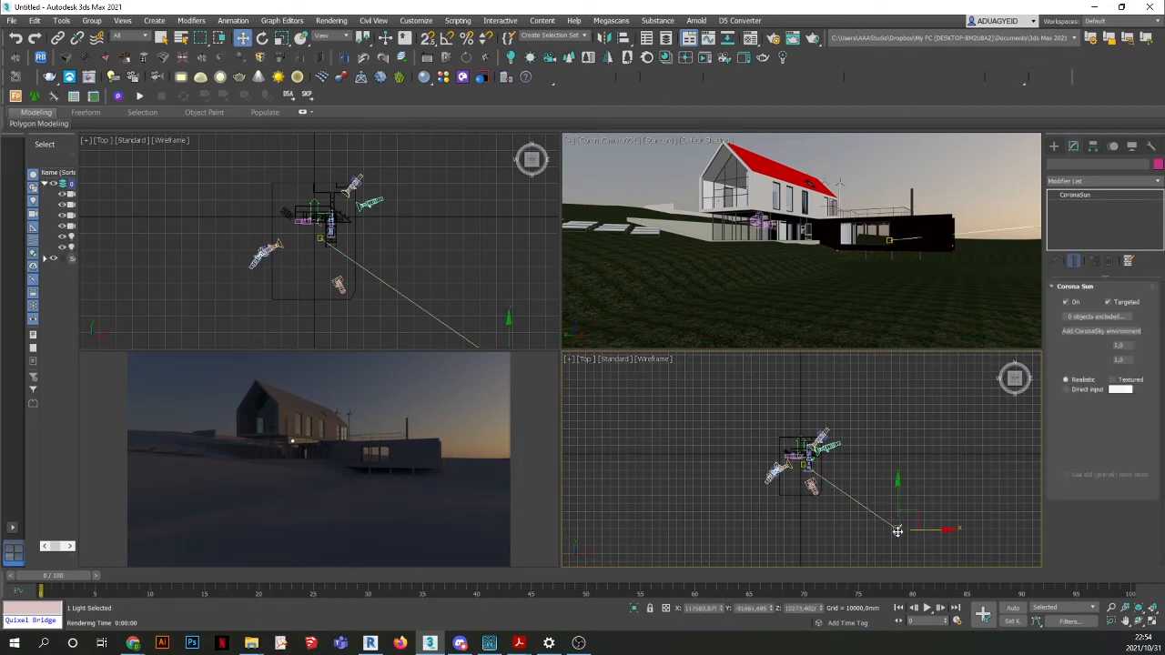
pyautogui.press('Delete')
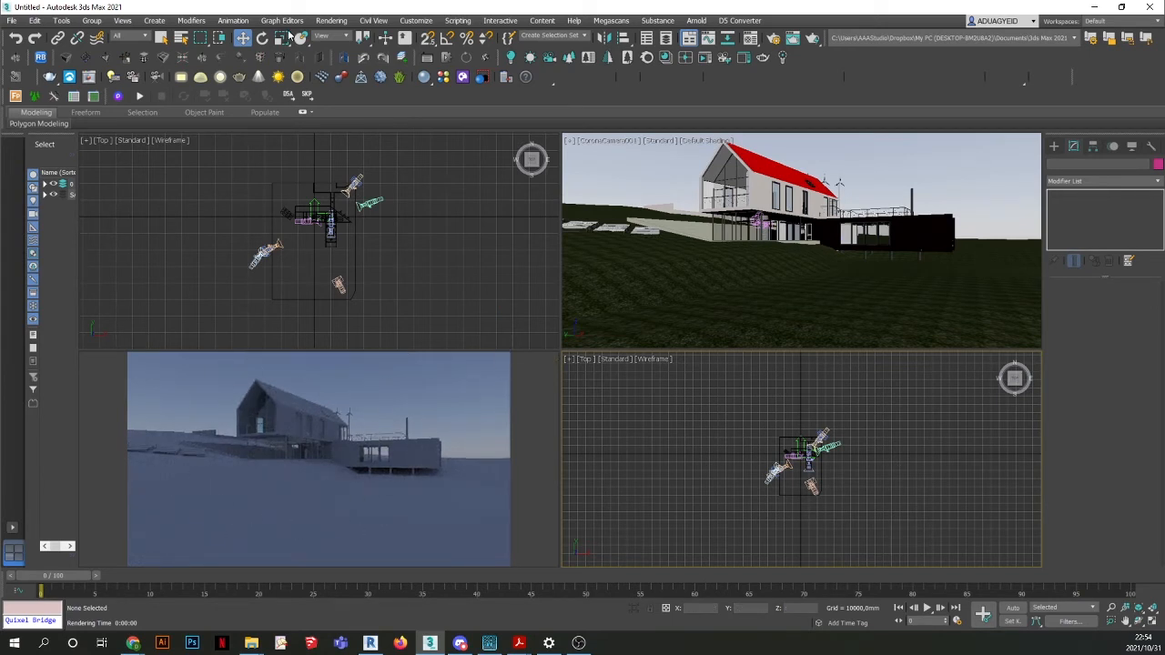
# Open the environment settings to check the CoronaSky map assigned as the environment, and close them.
pyautogui.click(331, 20)
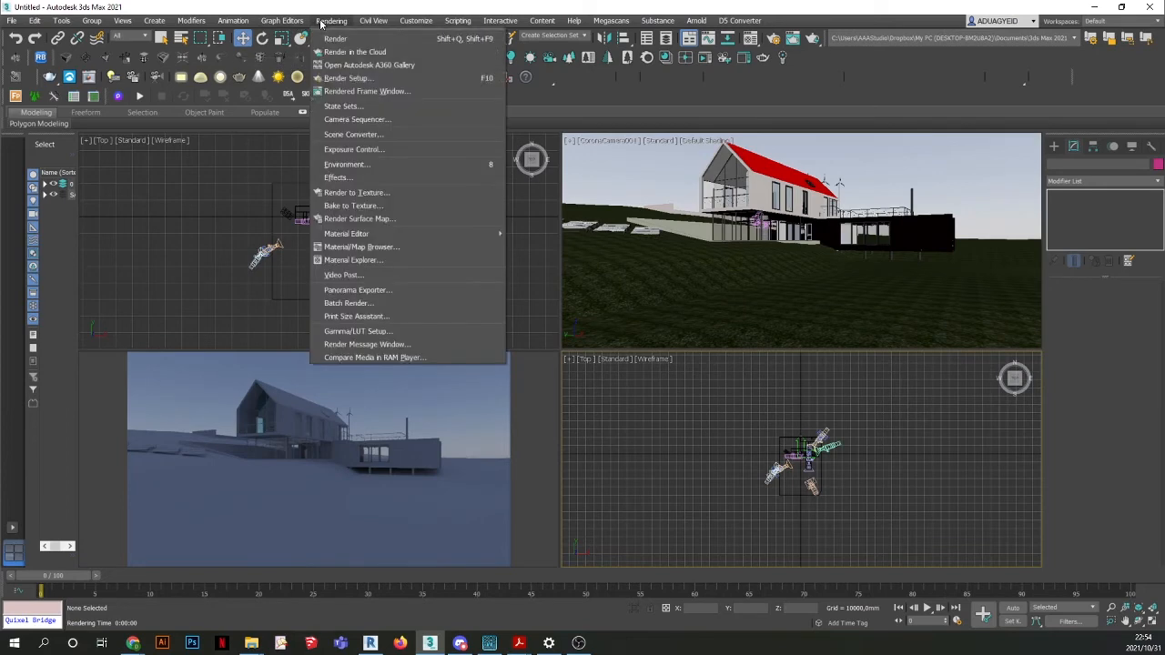
pyautogui.click(346, 152)
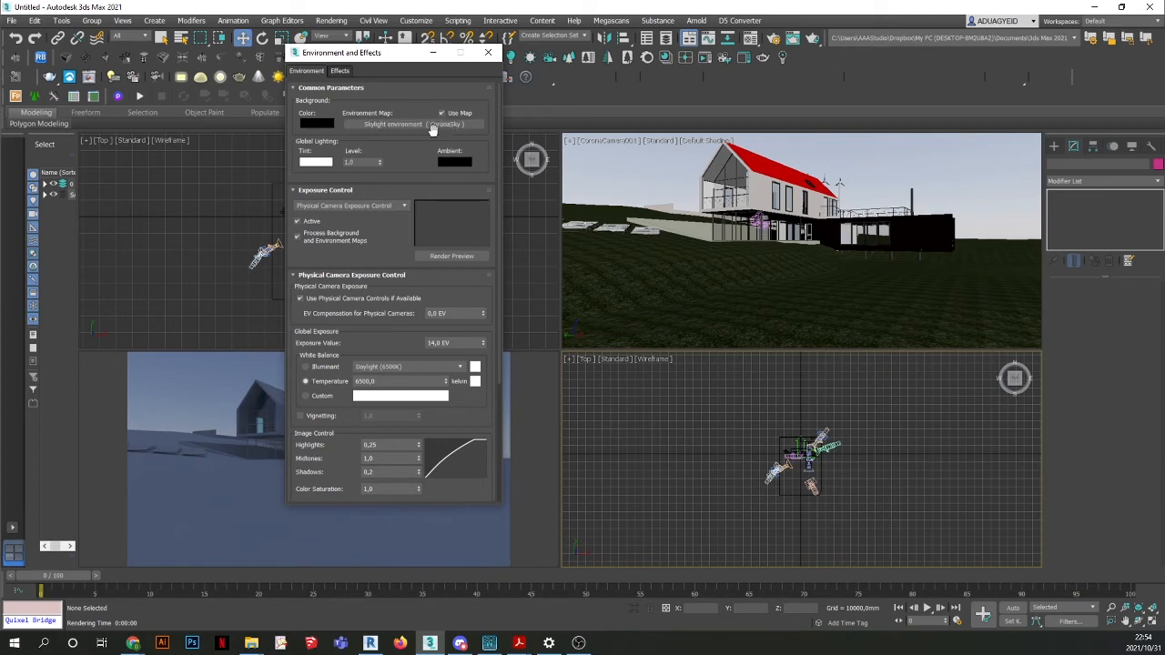
pyautogui.click(488, 51)
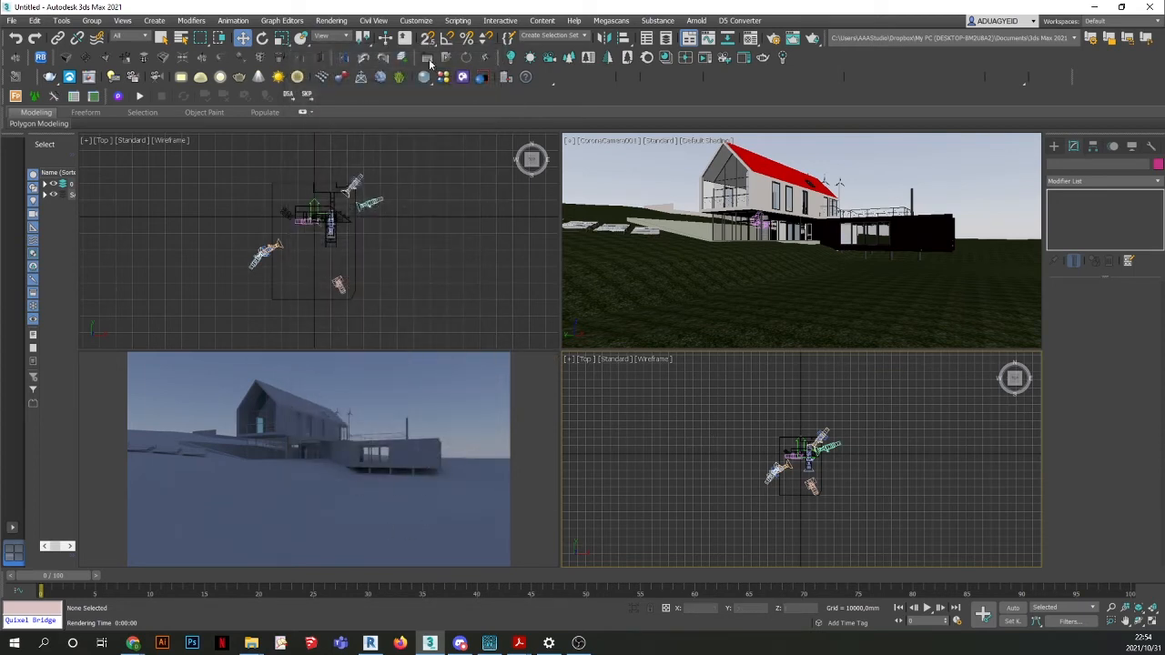
# Replace the CoronaSky environment map with a CoronaBitmap map in the environment settings and move the dialog aside.
pyautogui.click(330, 21)
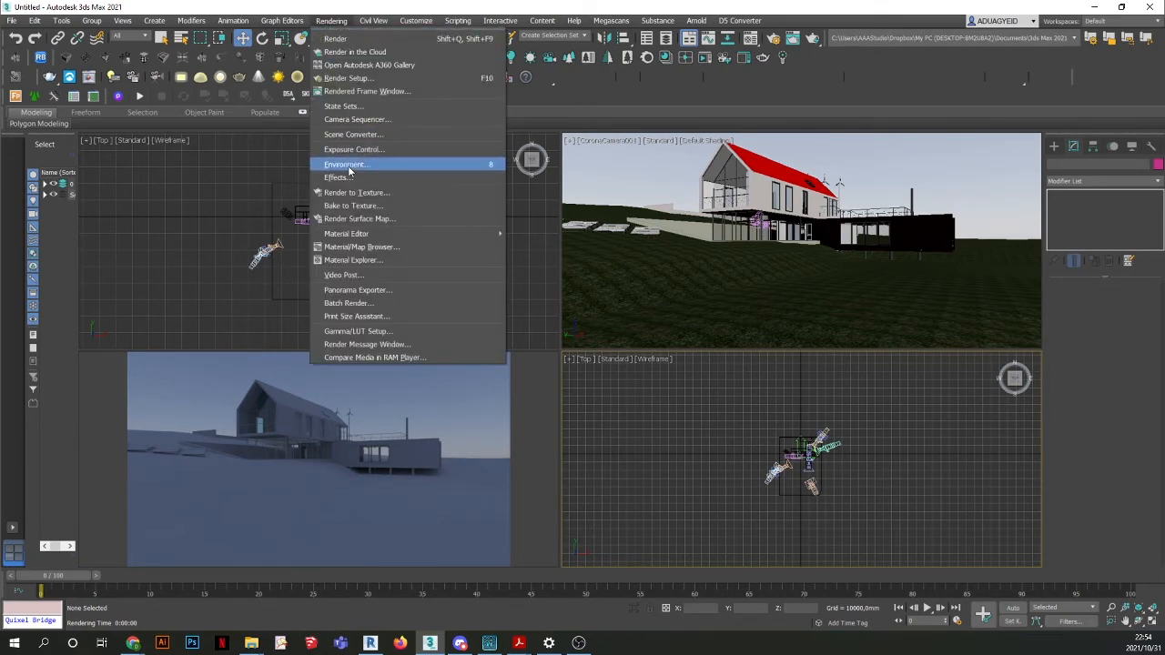
pyautogui.click(347, 165)
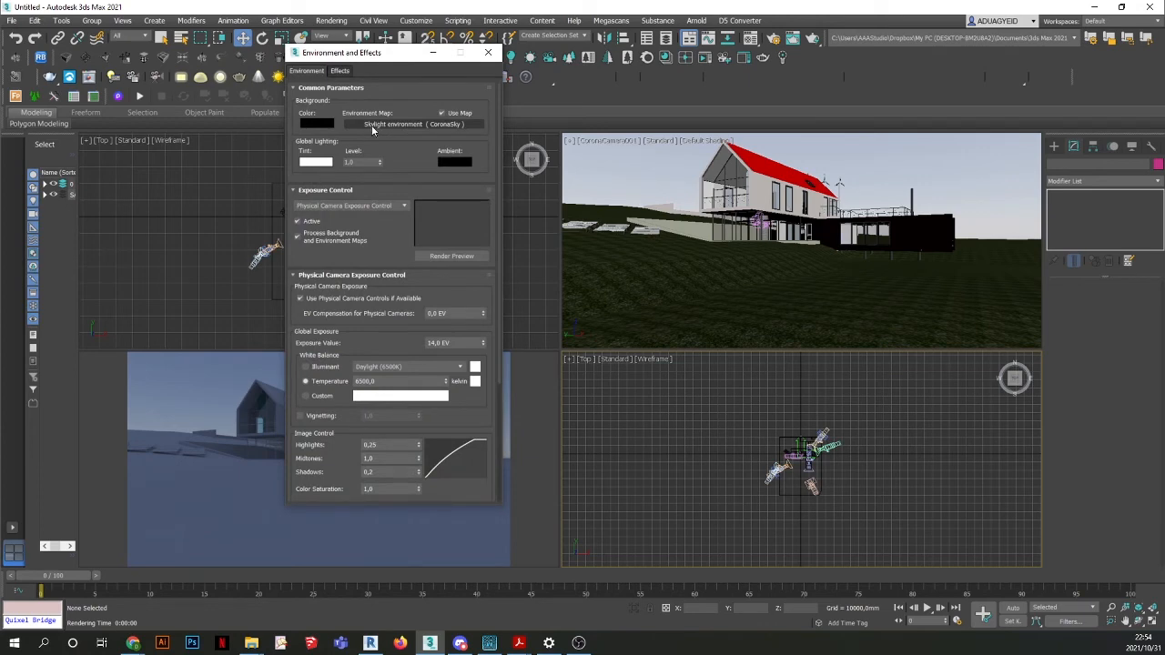
pyautogui.click(379, 126)
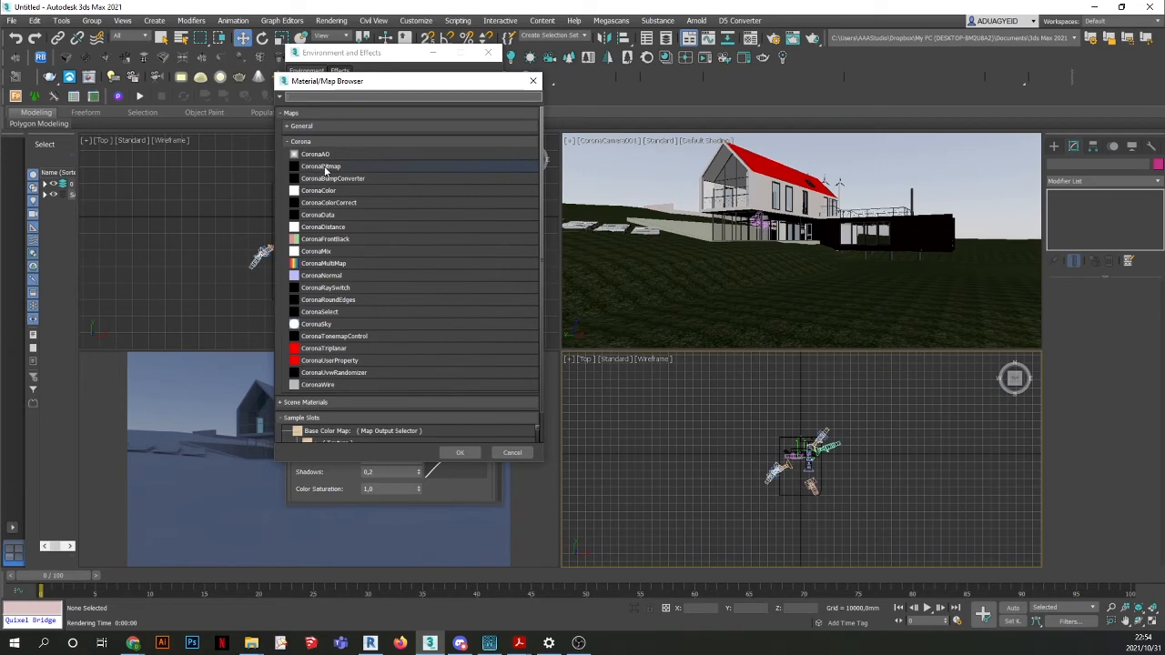
pyautogui.doubleClick(324, 167)
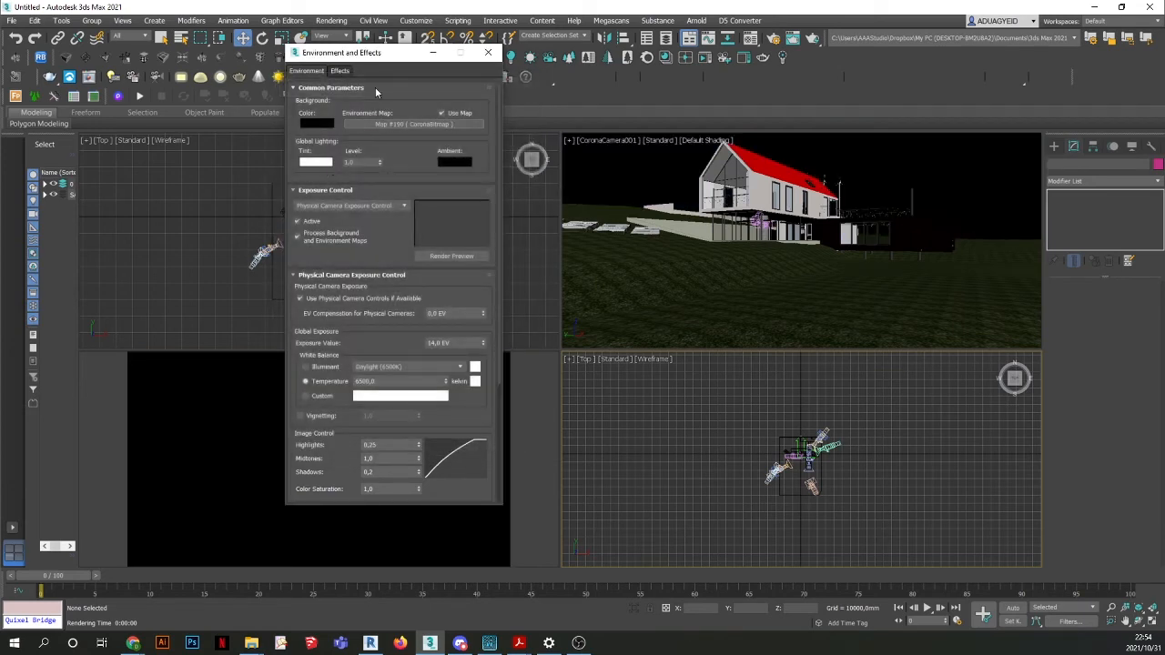
pyautogui.moveTo(379, 55); pyautogui.dragTo(865, 56)
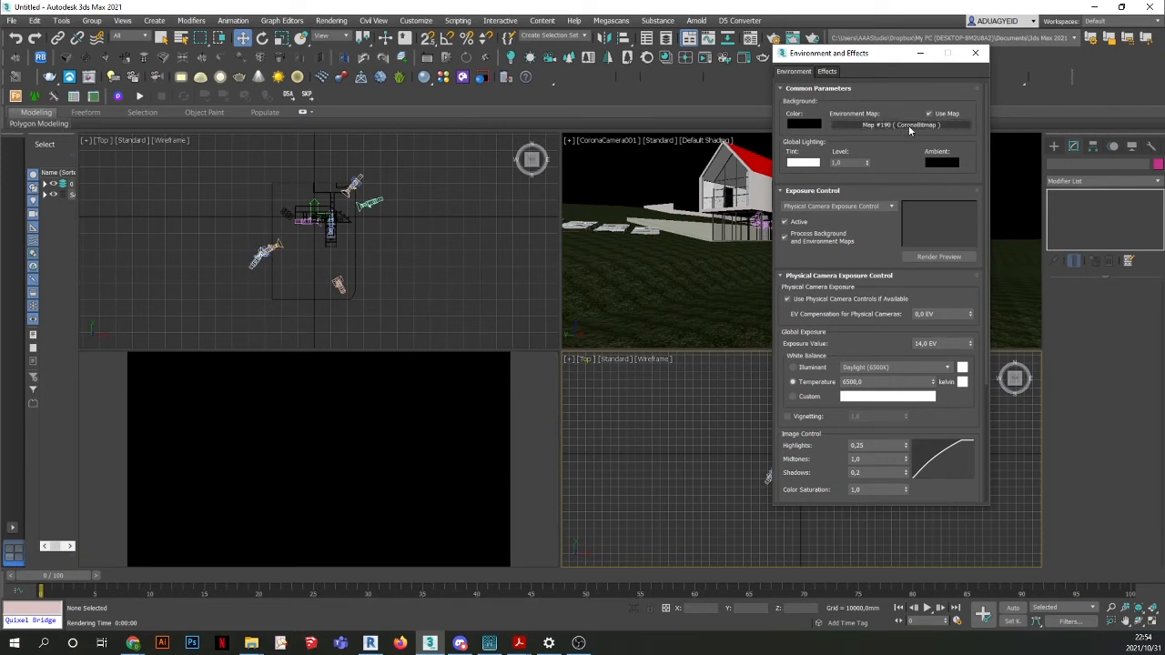
pyautogui.click(331, 21)
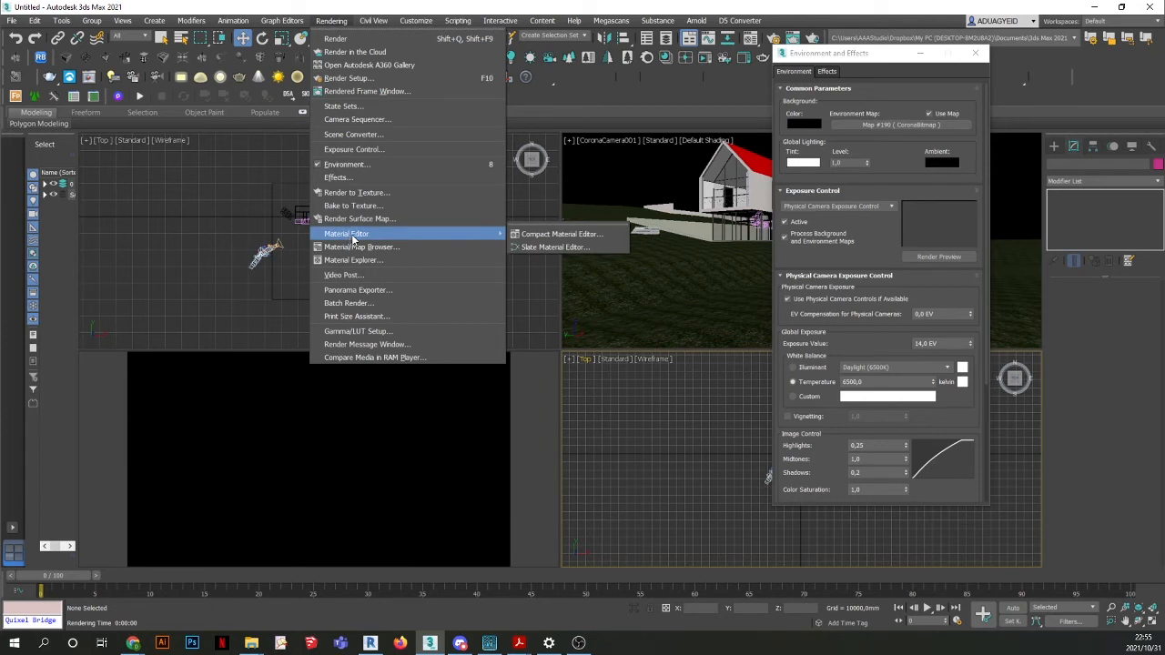
pyautogui.click(543, 236)
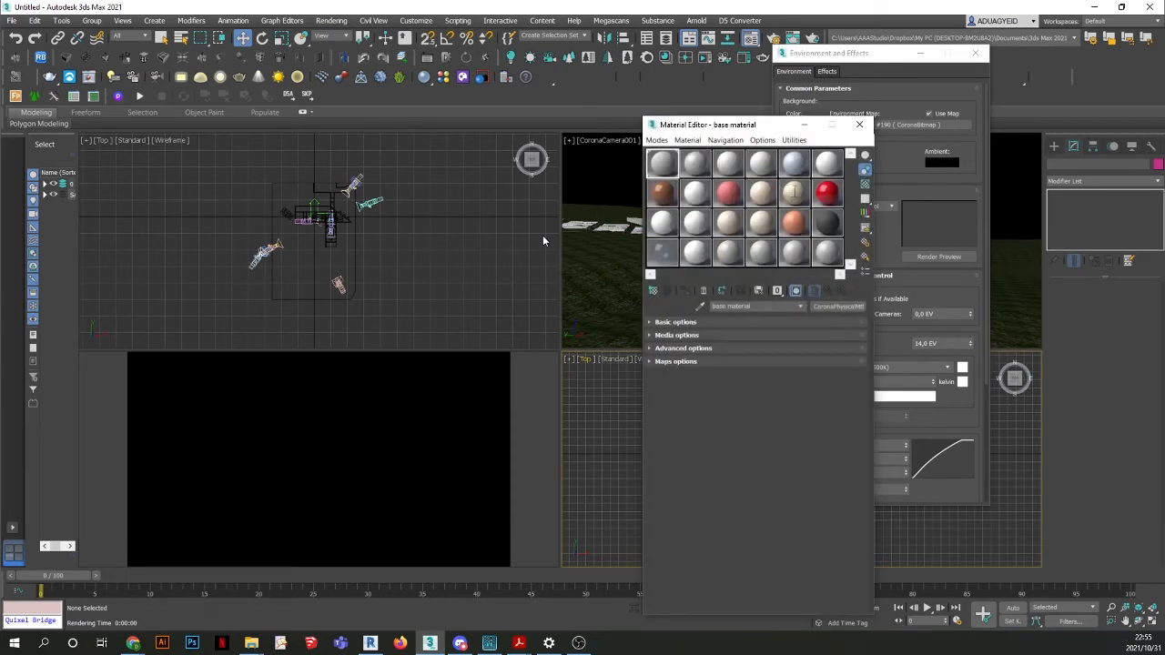
pyautogui.moveTo(714, 120); pyautogui.dragTo(289, 91)
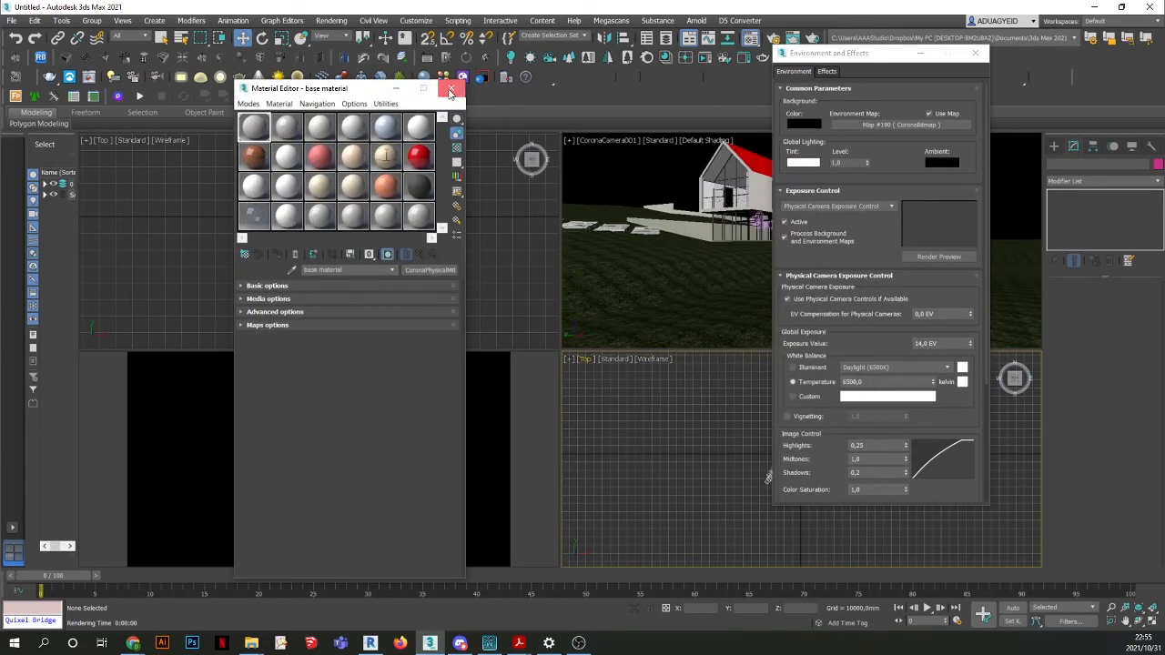
pyautogui.click(451, 85)
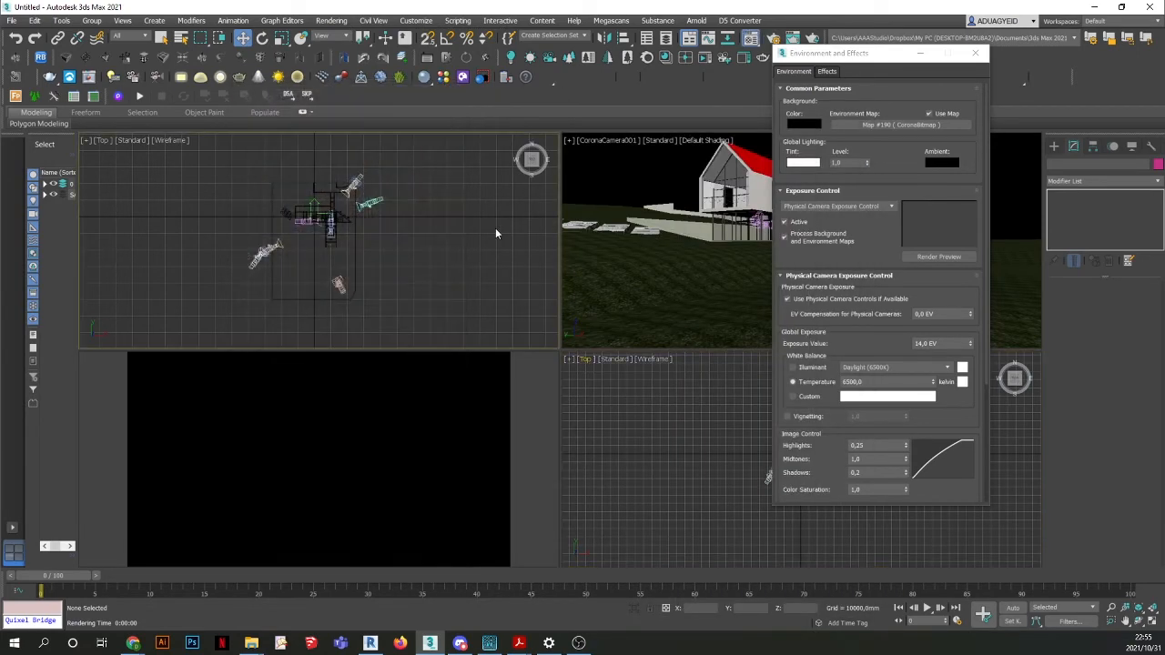
# Open the Material Editor beside the environment settings and place the CoronaBitmap environment map in the second sample slot as an instance.
pyautogui.press('m')
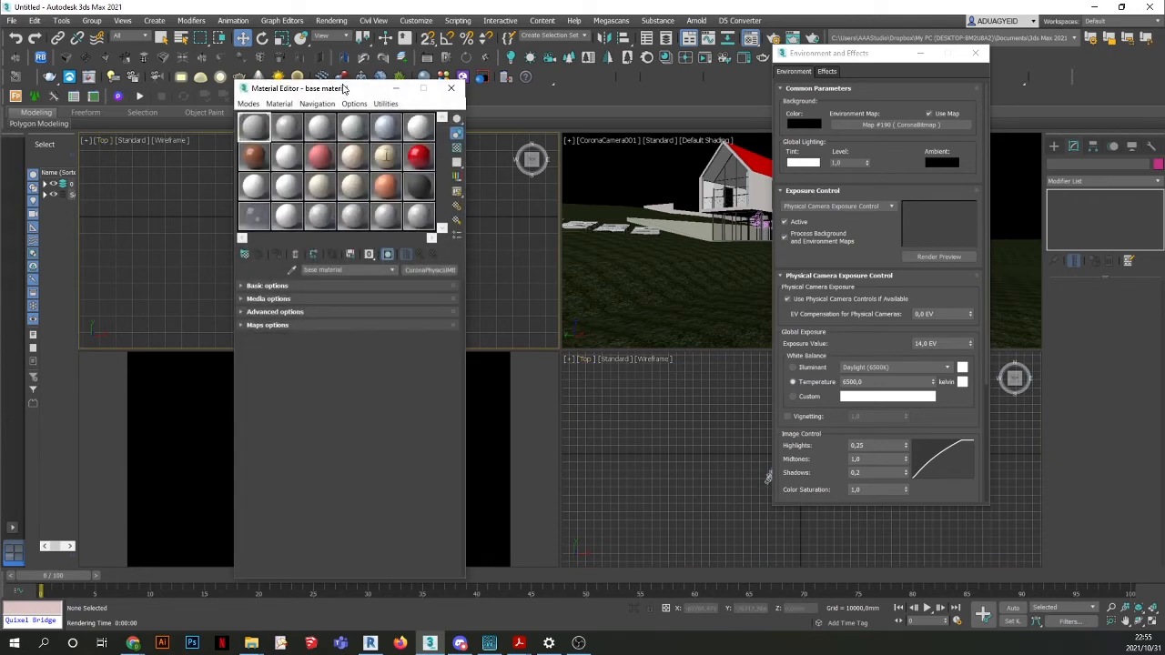
pyautogui.moveTo(343, 89); pyautogui.dragTo(517, 91)
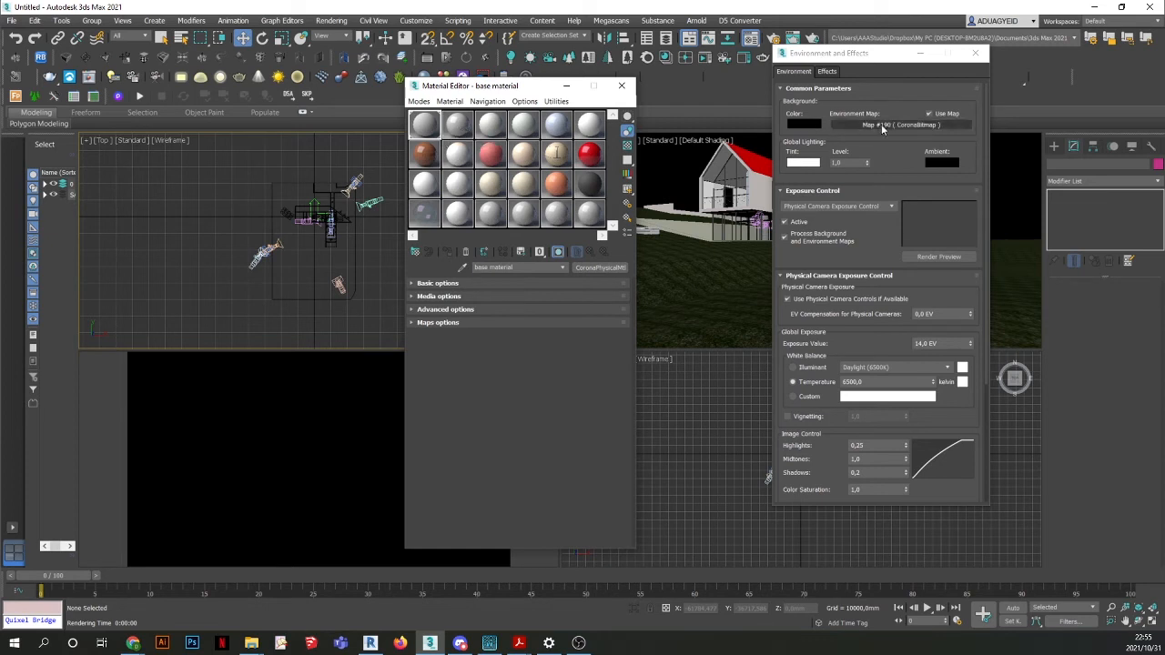
pyautogui.moveTo(884, 125); pyautogui.dragTo(461, 134)
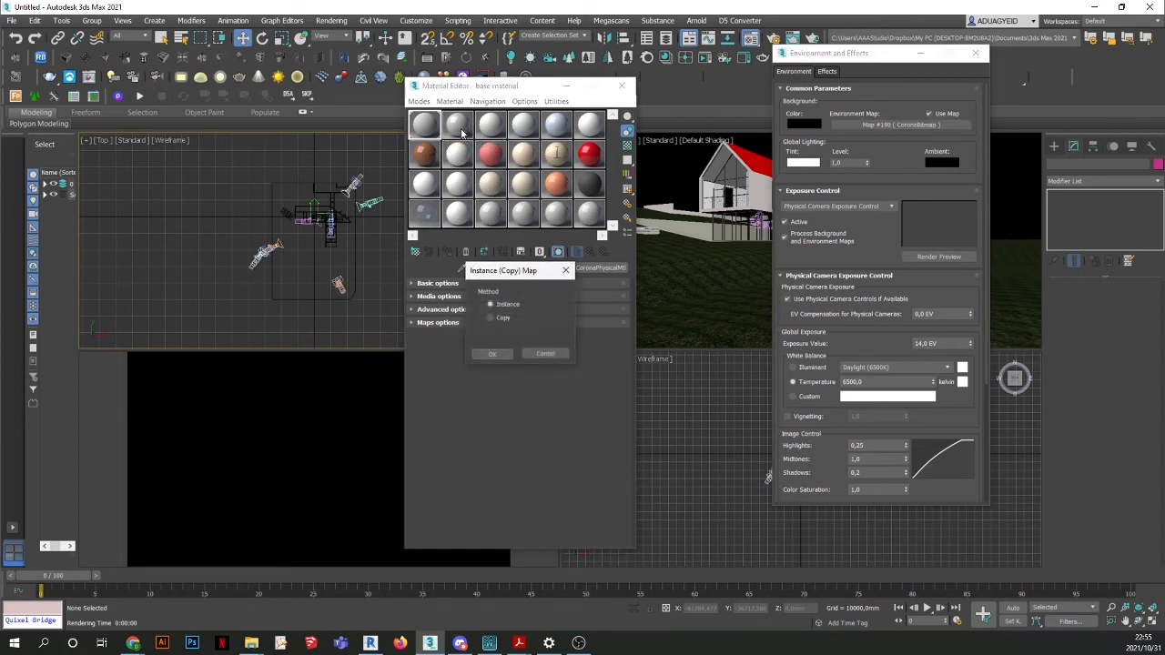
pyautogui.click(492, 354)
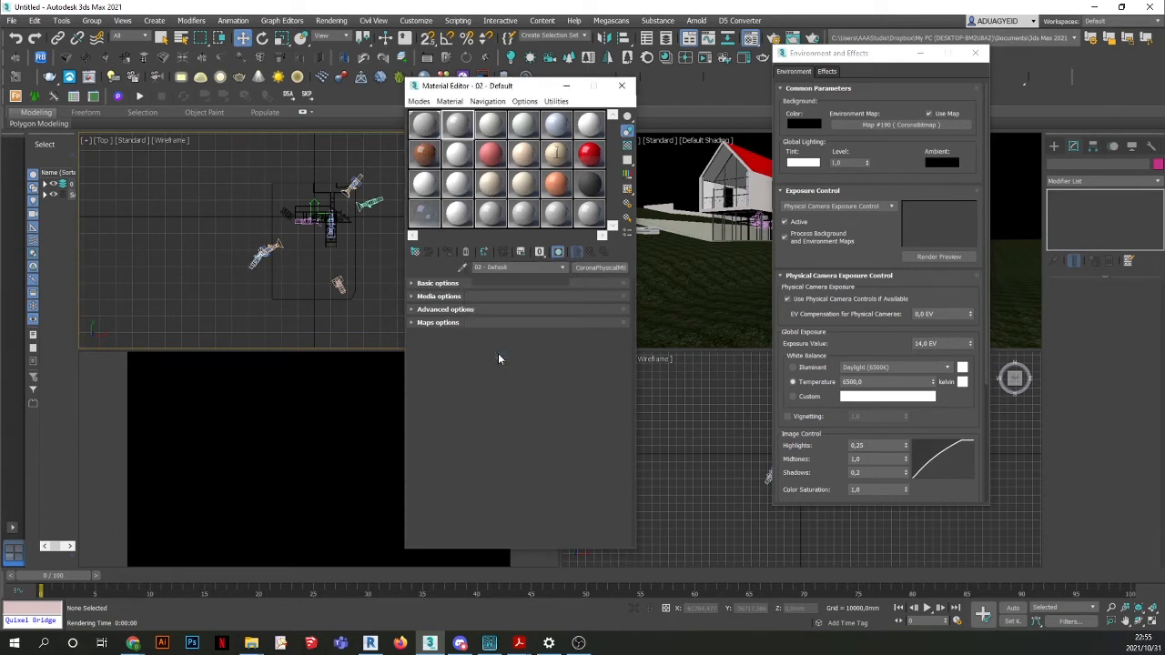
# Start loading an image for the CoronaBitmap and browse drive D: through ARCH_FILES and ARCH VIZ MATERIALS to the HDRI folder.
pyautogui.click(498, 355)
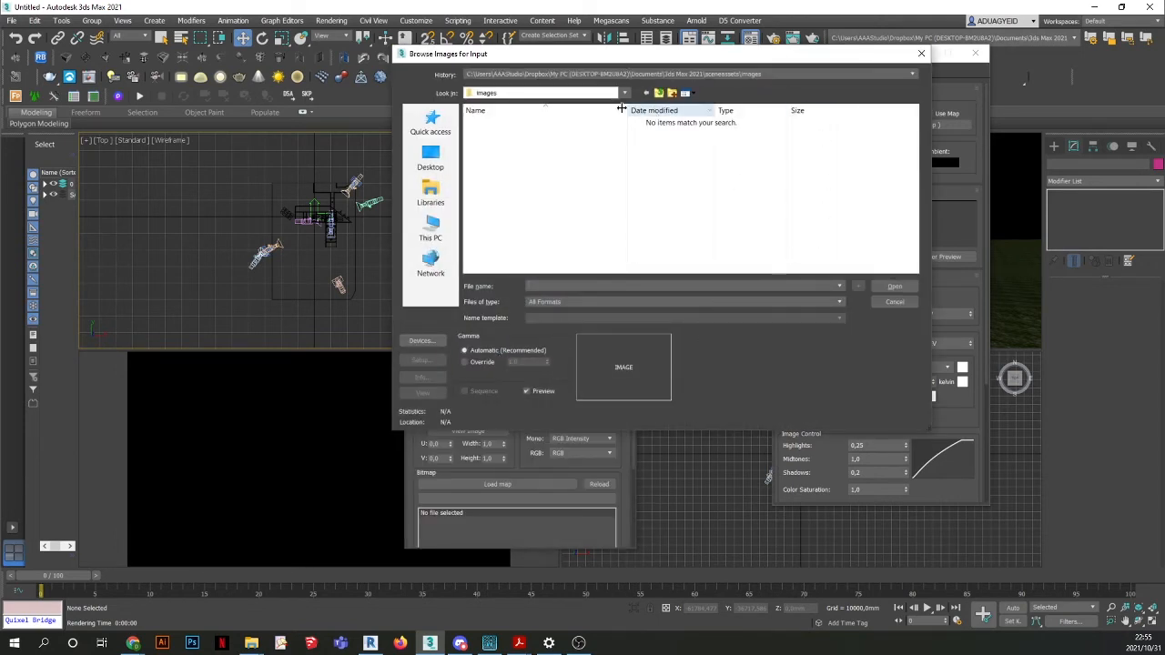
pyautogui.click(436, 237)
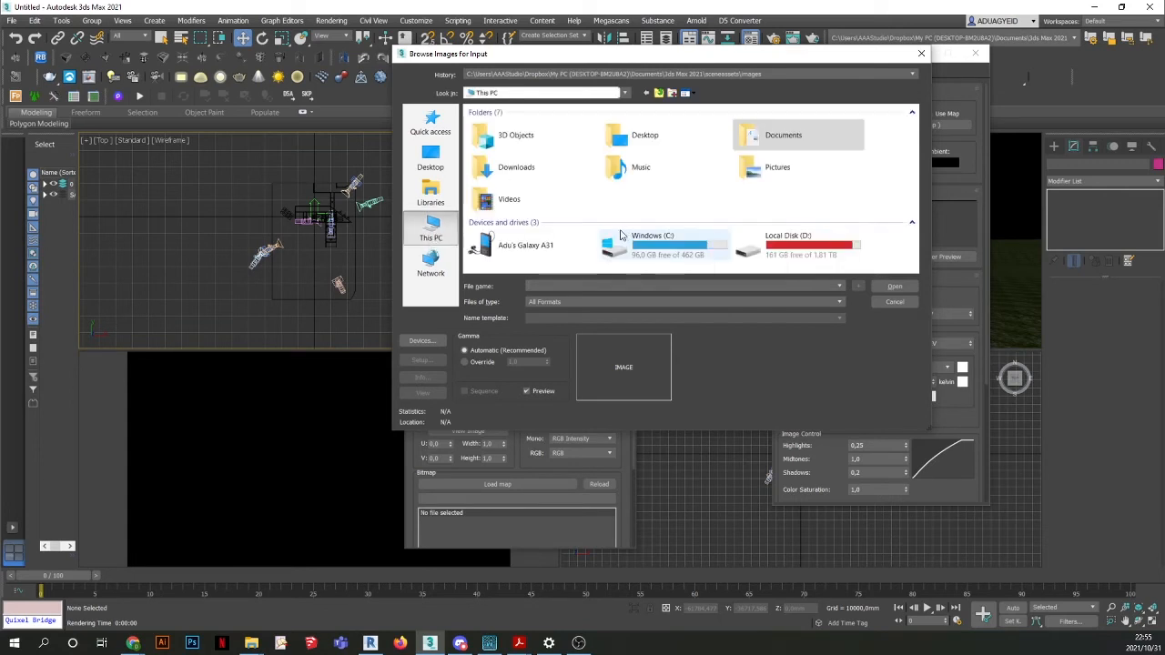
pyautogui.doubleClick(773, 242)
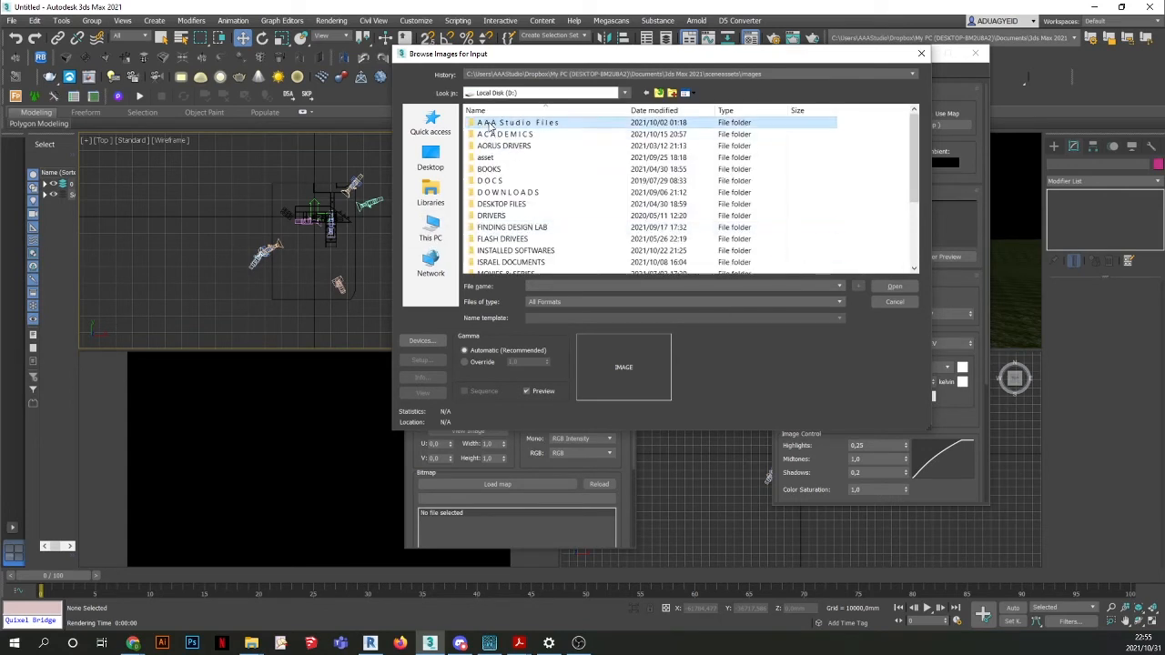
pyautogui.doubleClick(490, 123)
pyautogui.doubleClick(498, 145)
pyautogui.doubleClick(525, 122)
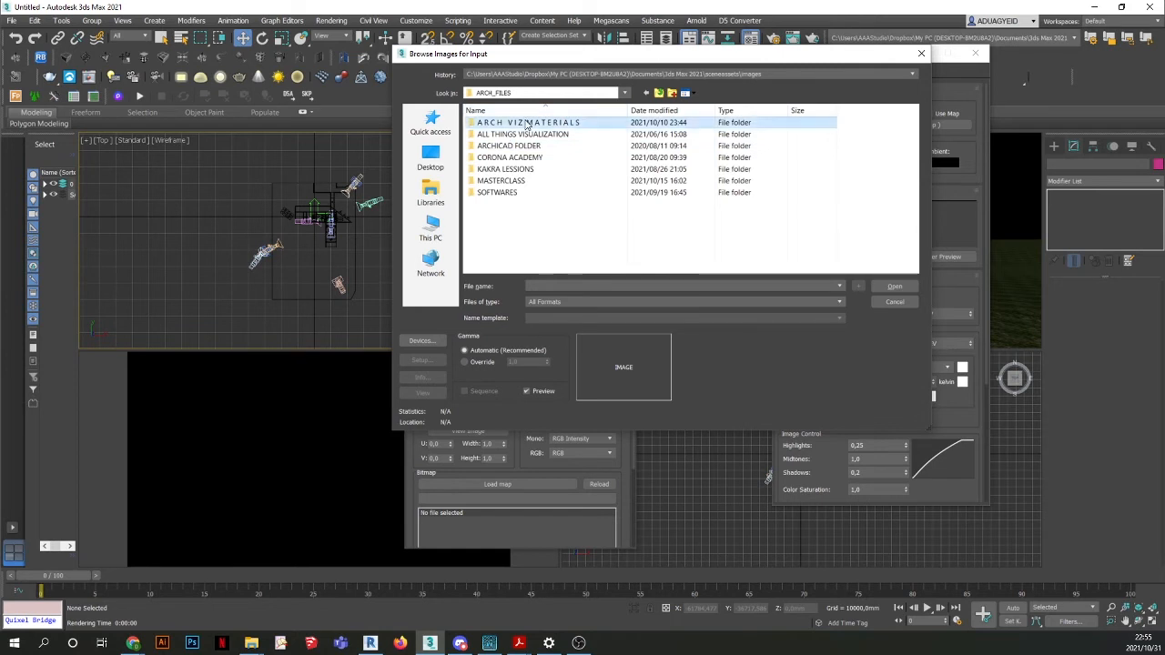
pyautogui.doubleClick(490, 238)
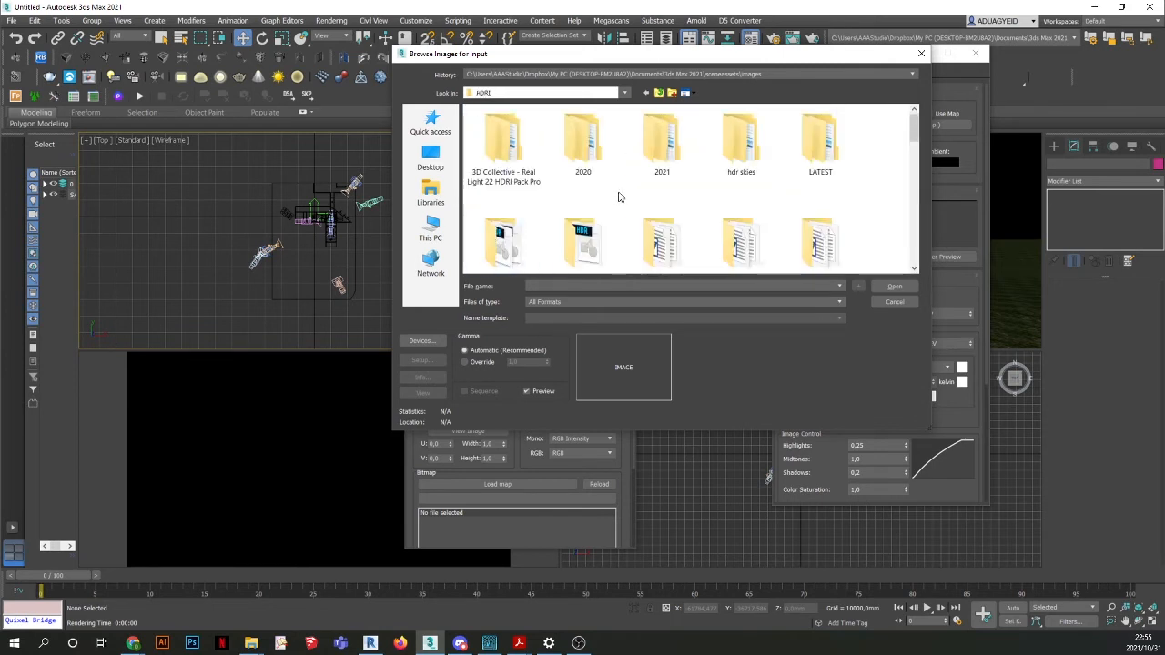
# Look through the HDR images and sky folders in the HDRI folder and preview VizPeople_non_commercial_hdr_v1_05.
pyautogui.scroll(-5, 616, 198)
pyautogui.scroll(-1, 616, 197)
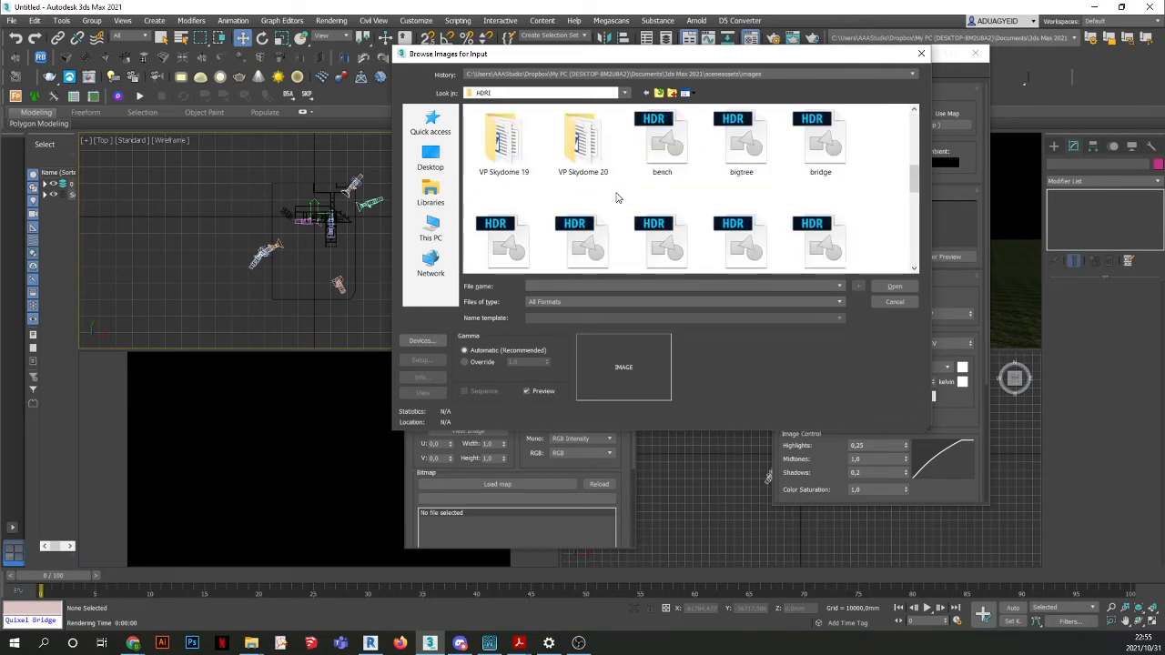
pyautogui.scroll(2, 617, 197)
pyautogui.scroll(-2, 616, 198)
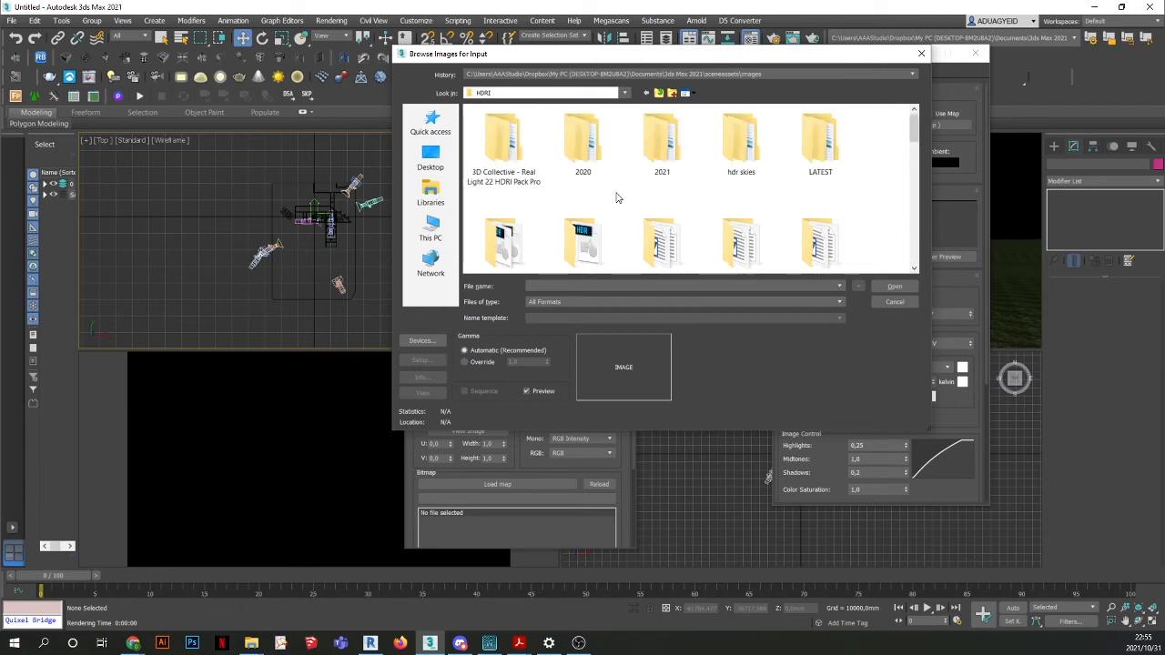
pyautogui.scroll(2, 616, 198)
pyautogui.scroll(-5, 617, 198)
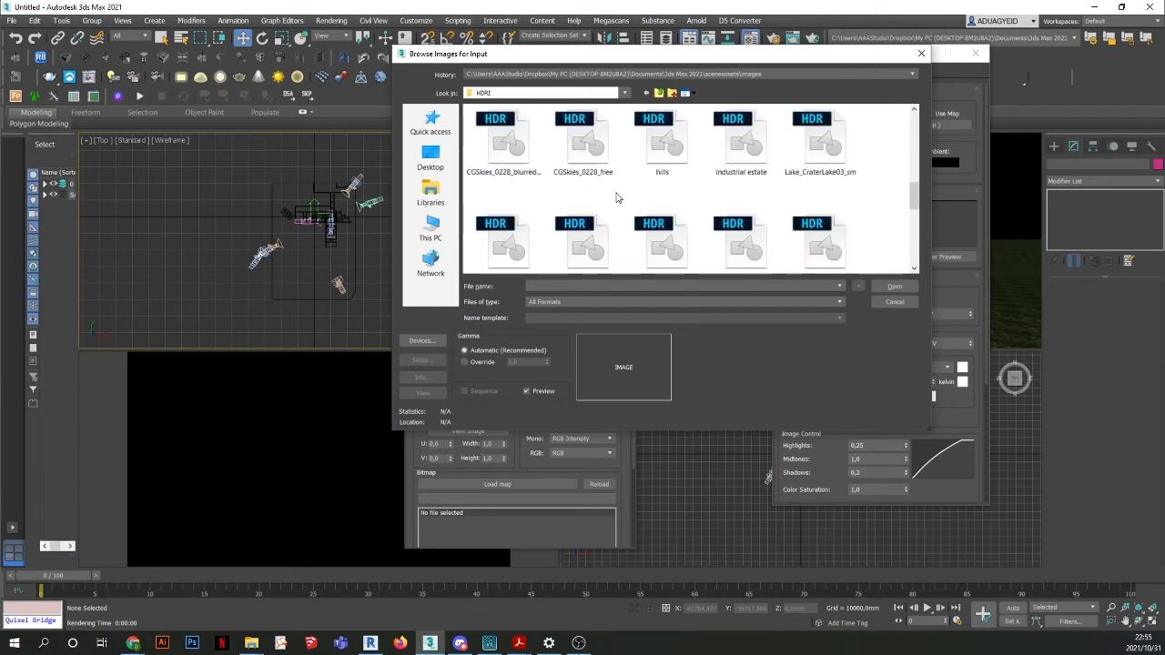
pyautogui.scroll(-2, 609, 209)
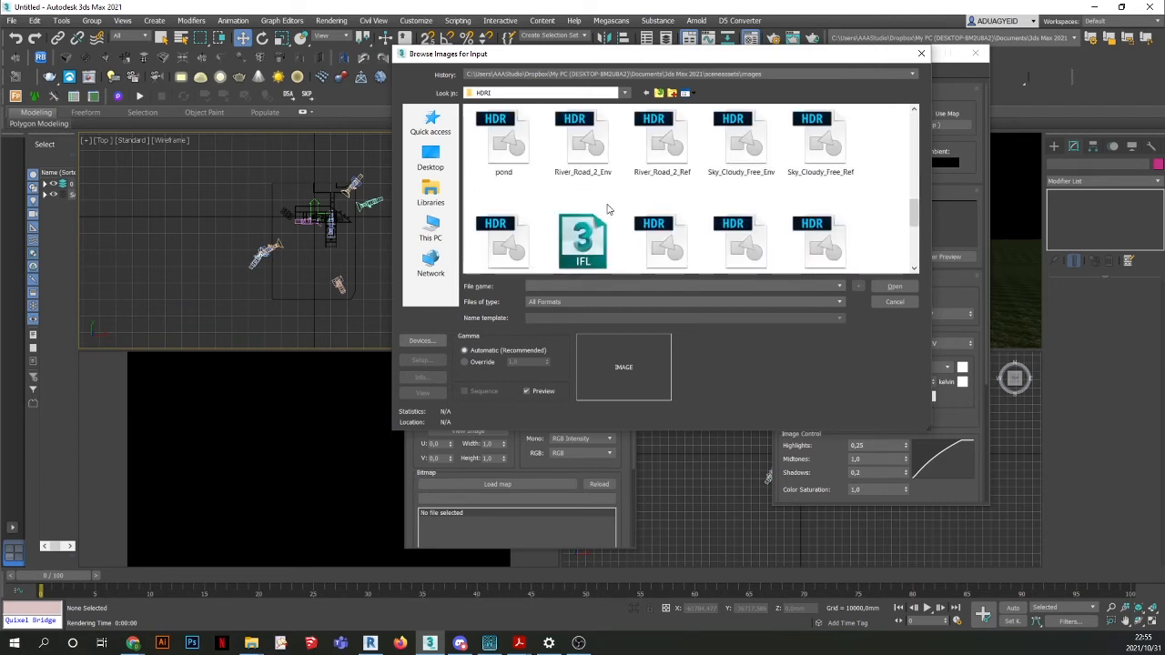
pyautogui.scroll(2, 609, 214)
pyautogui.scroll(2, 608, 219)
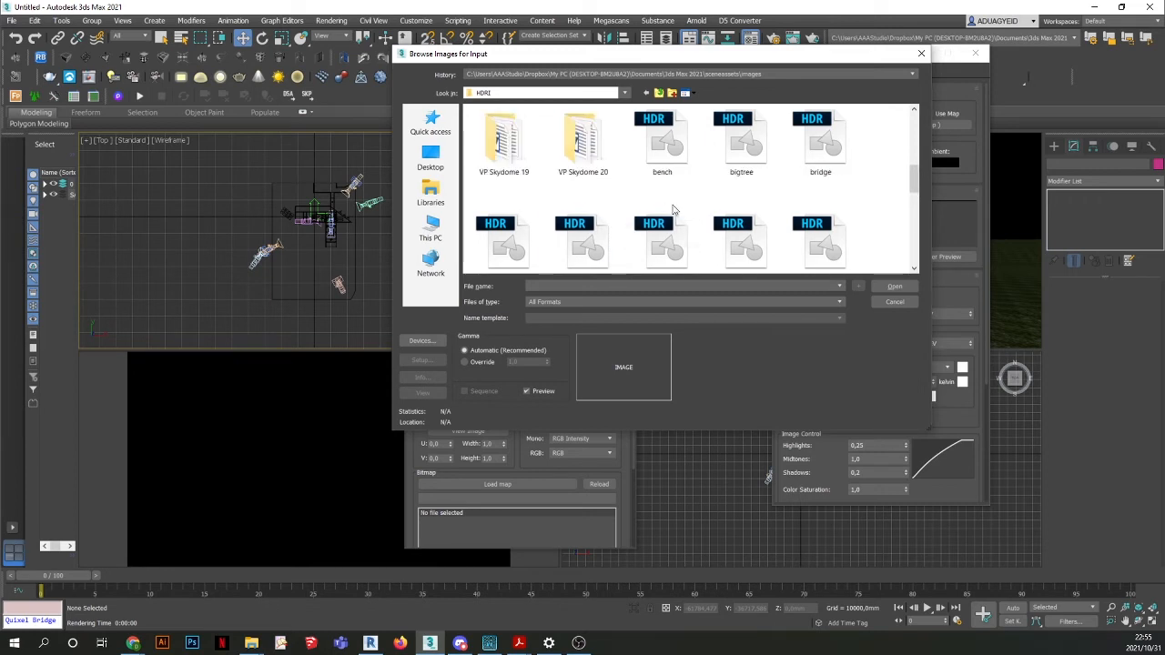
pyautogui.scroll(-2, 610, 216)
pyautogui.scroll(-4, 723, 213)
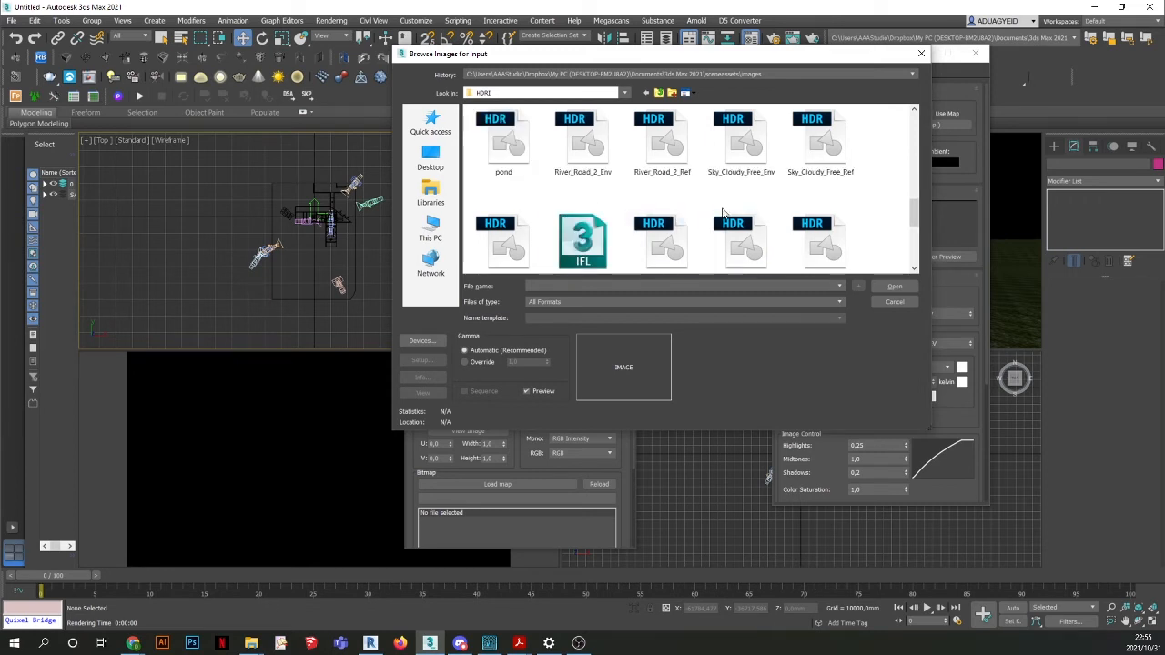
pyautogui.scroll(-1, 725, 213)
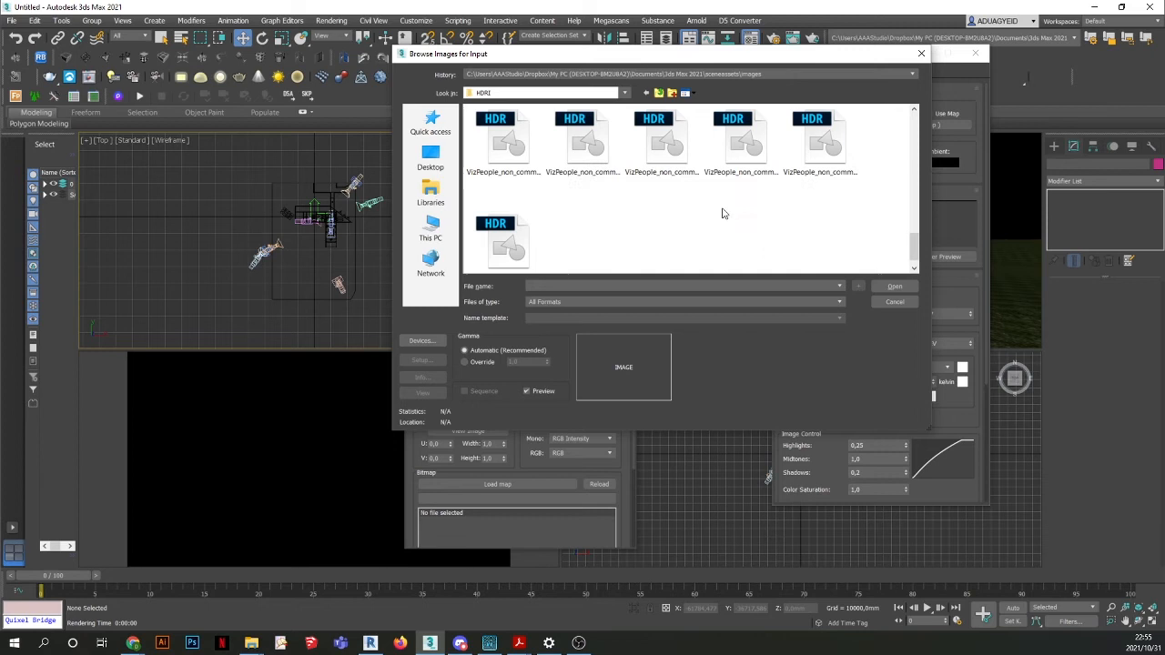
pyautogui.click(515, 149)
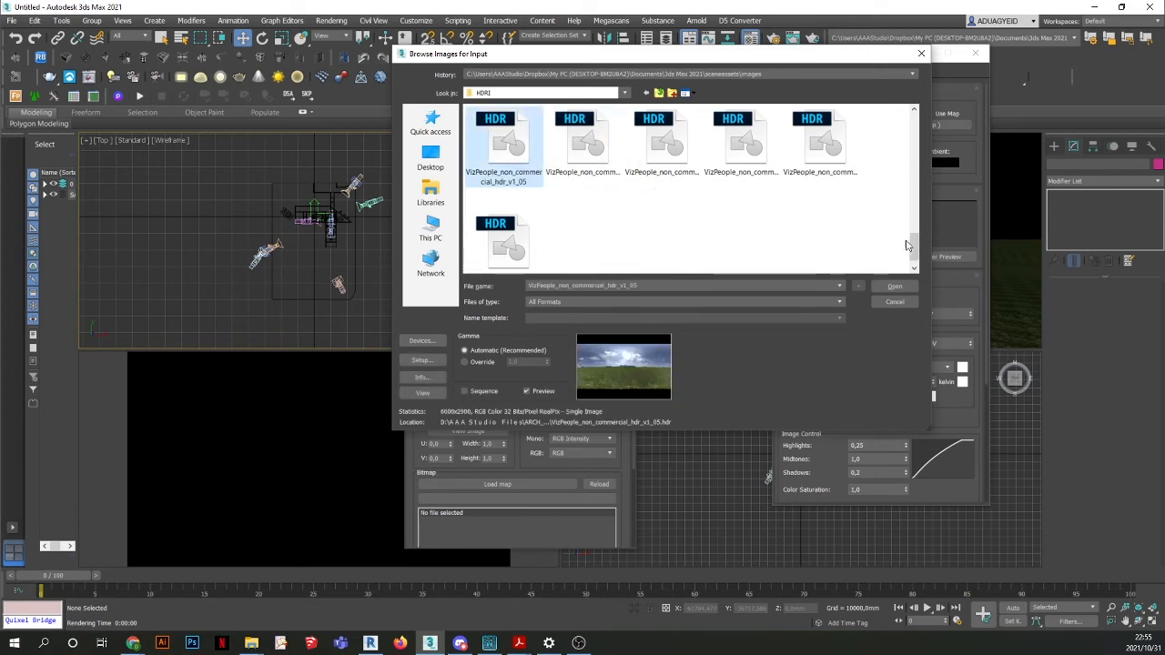
# Search the HDRI folder again and try the bigtree HDR image, cancelling its HDRI load settings.
pyautogui.moveTo(907, 246); pyautogui.dragTo(919, 181)
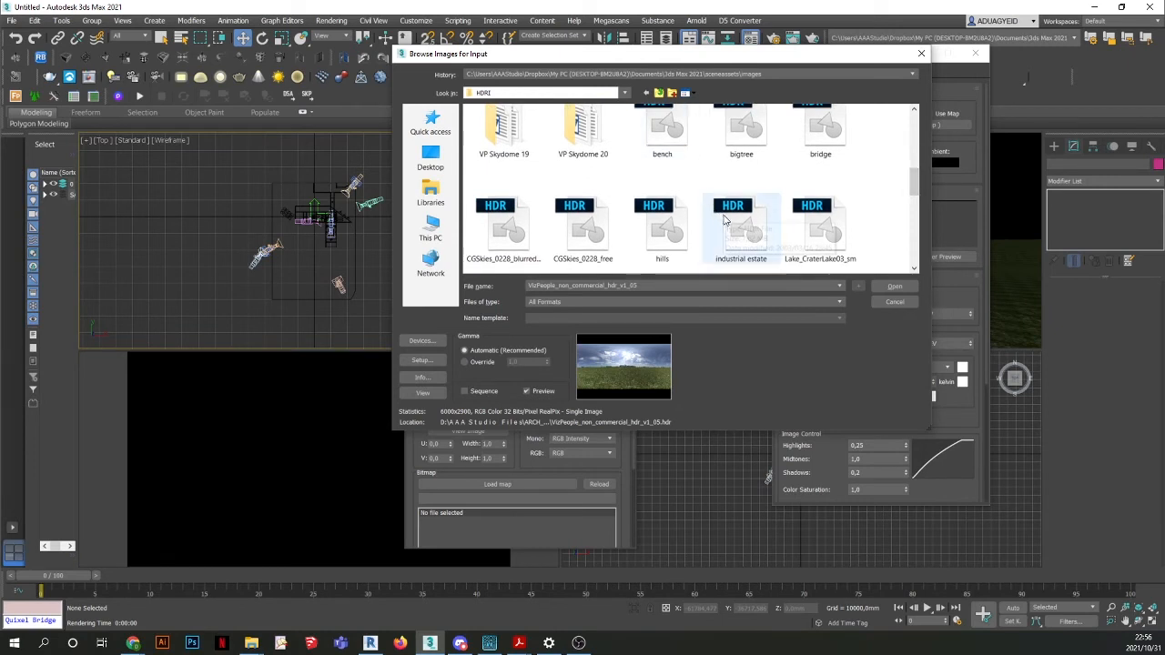
pyautogui.scroll(-1, 724, 221)
pyautogui.scroll(-1, 638, 223)
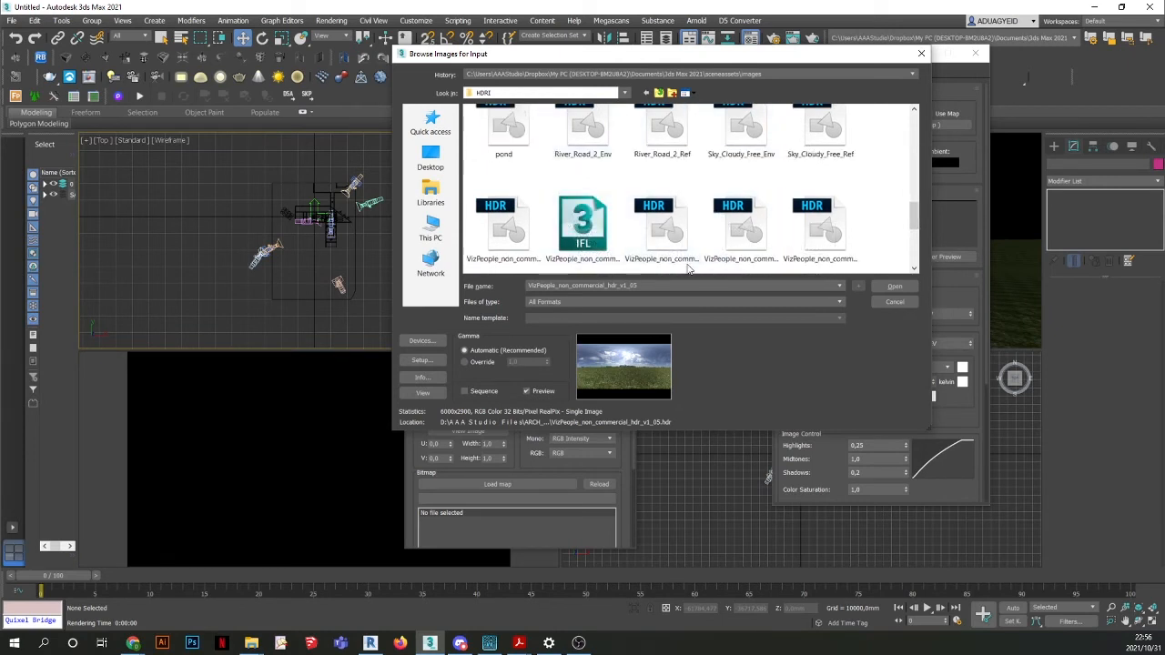
pyautogui.scroll(-1, 538, 212)
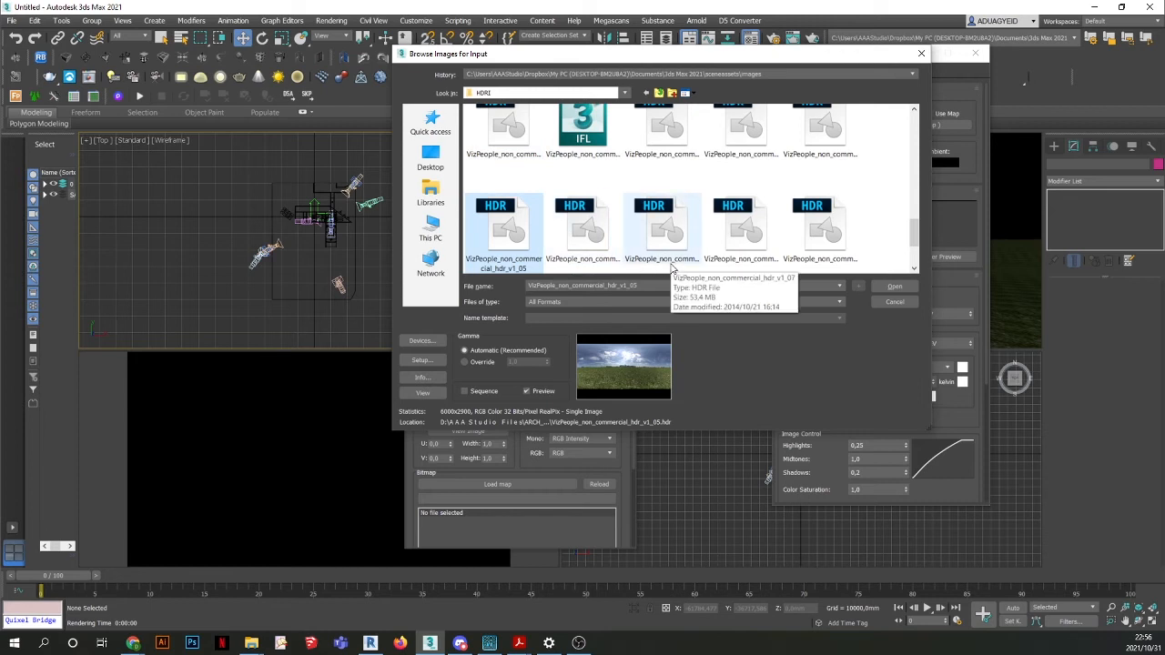
pyautogui.scroll(4, 730, 228)
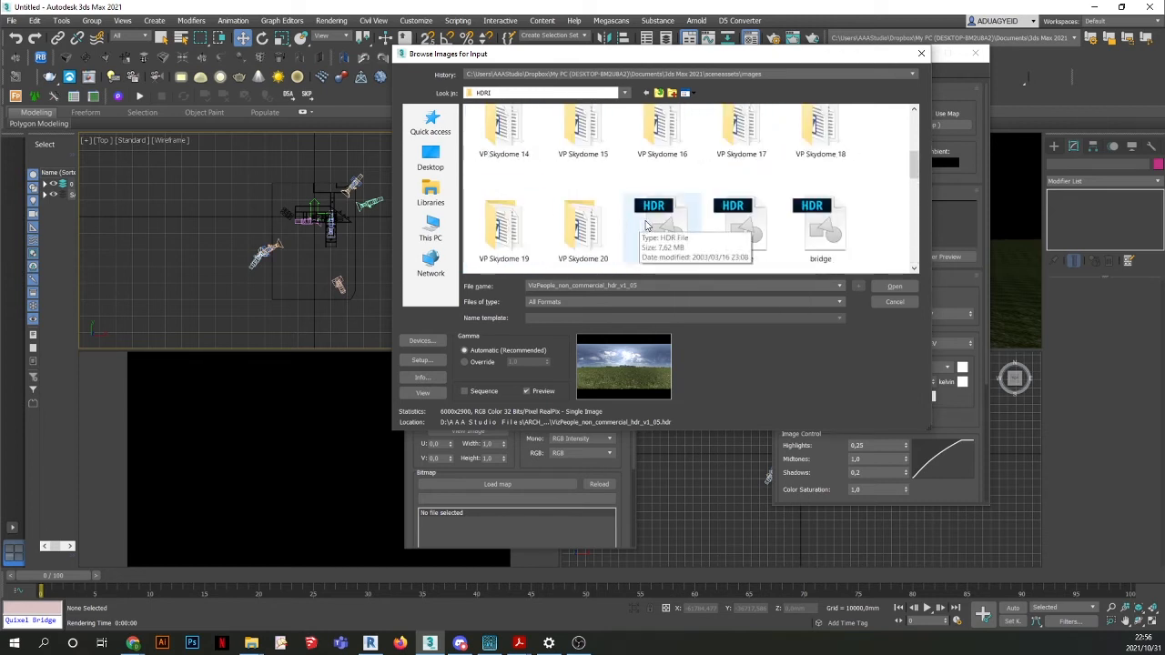
pyautogui.scroll(1, 642, 226)
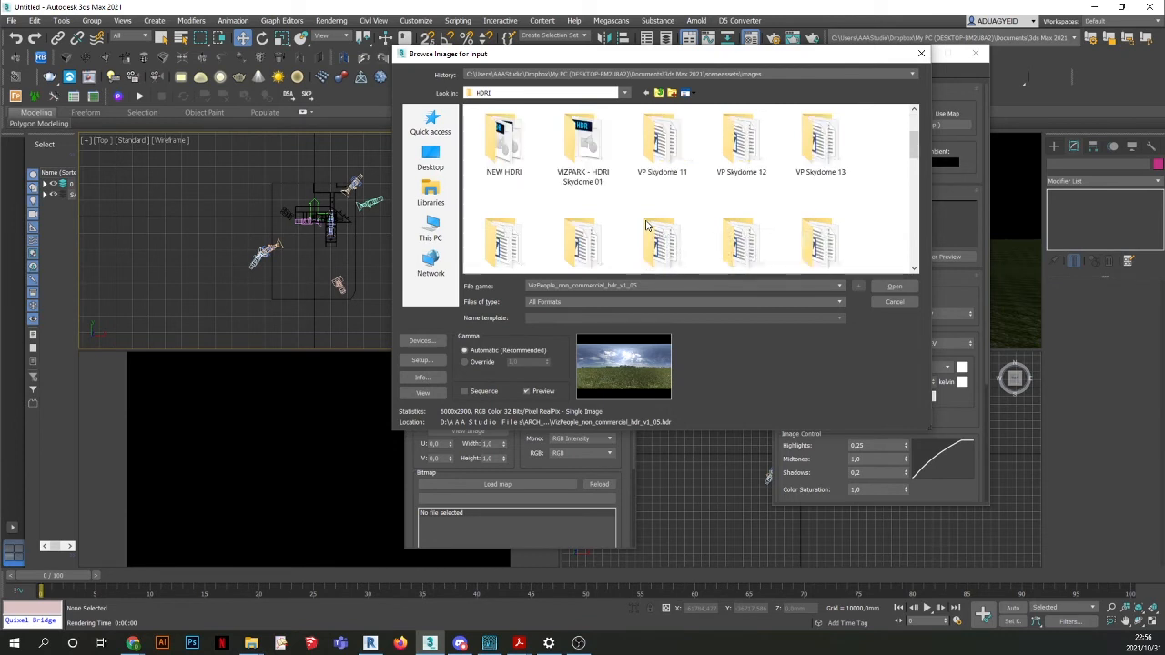
pyautogui.scroll(1, 647, 226)
pyautogui.scroll(-1, 648, 225)
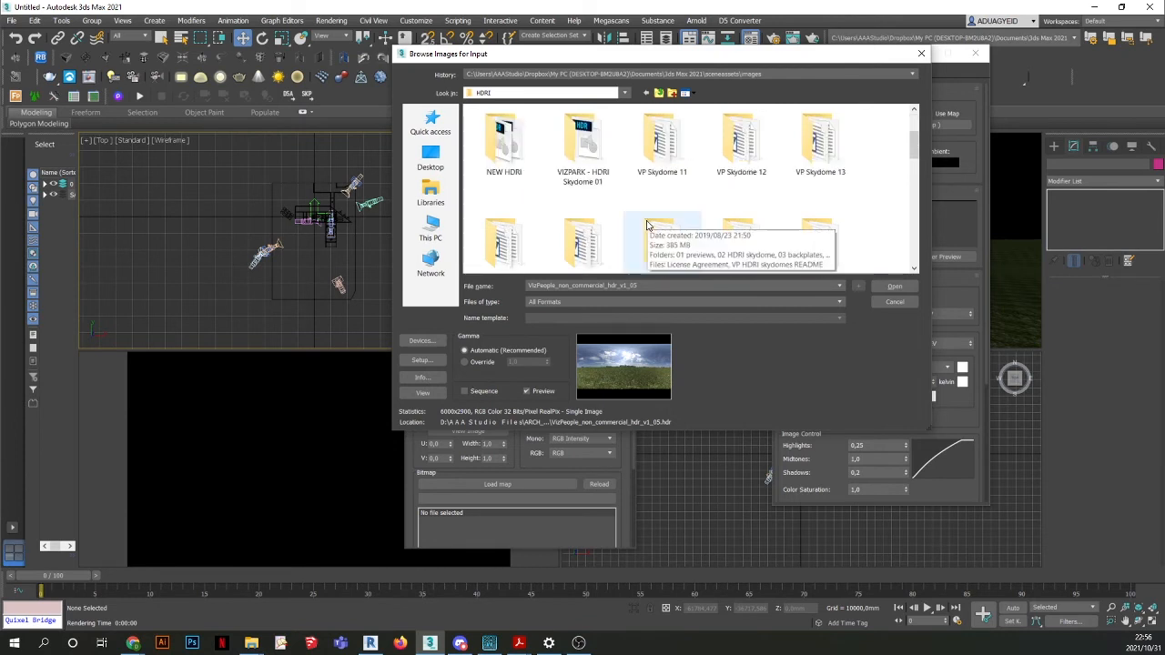
pyautogui.scroll(-2, 649, 225)
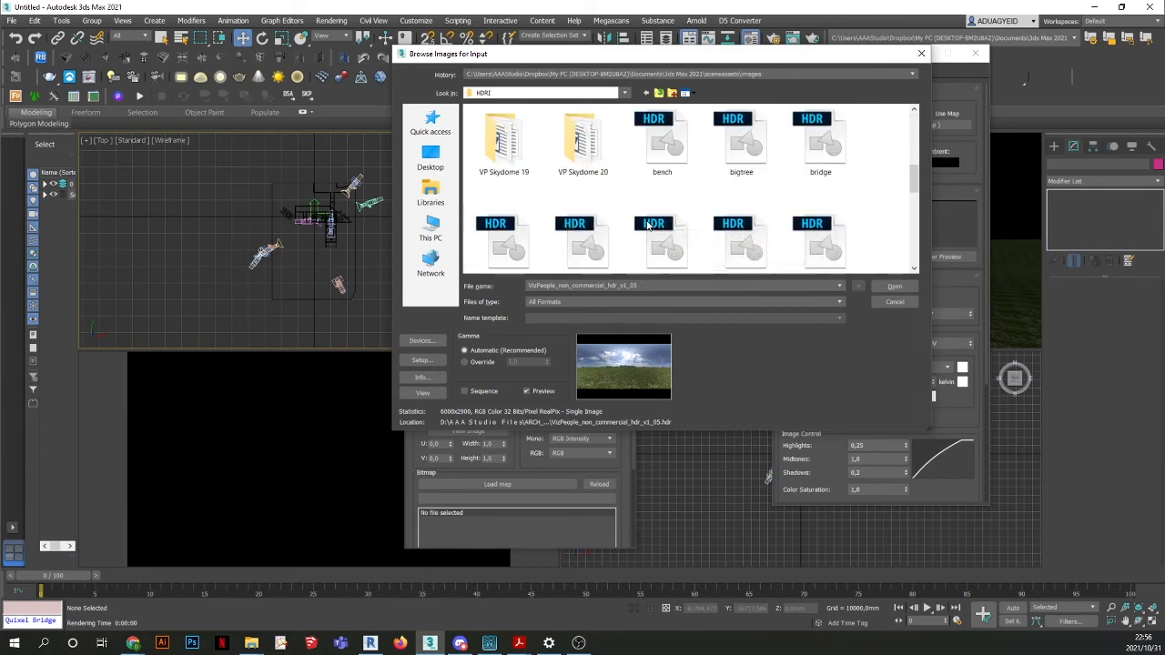
pyautogui.doubleClick(744, 146)
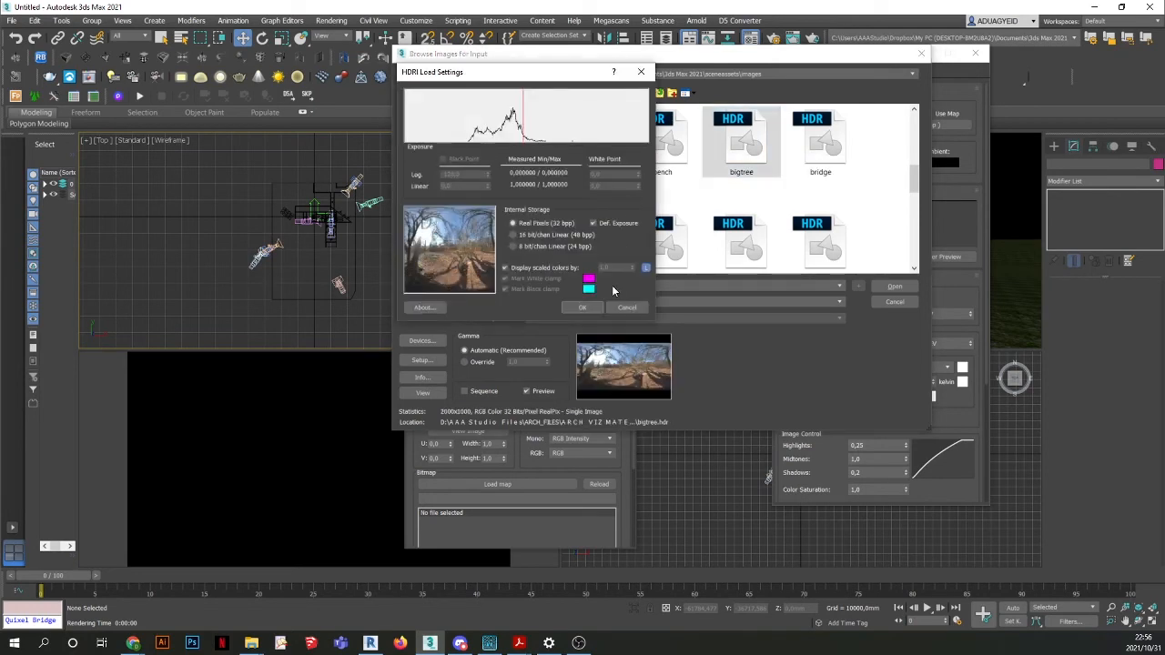
pyautogui.click(627, 307)
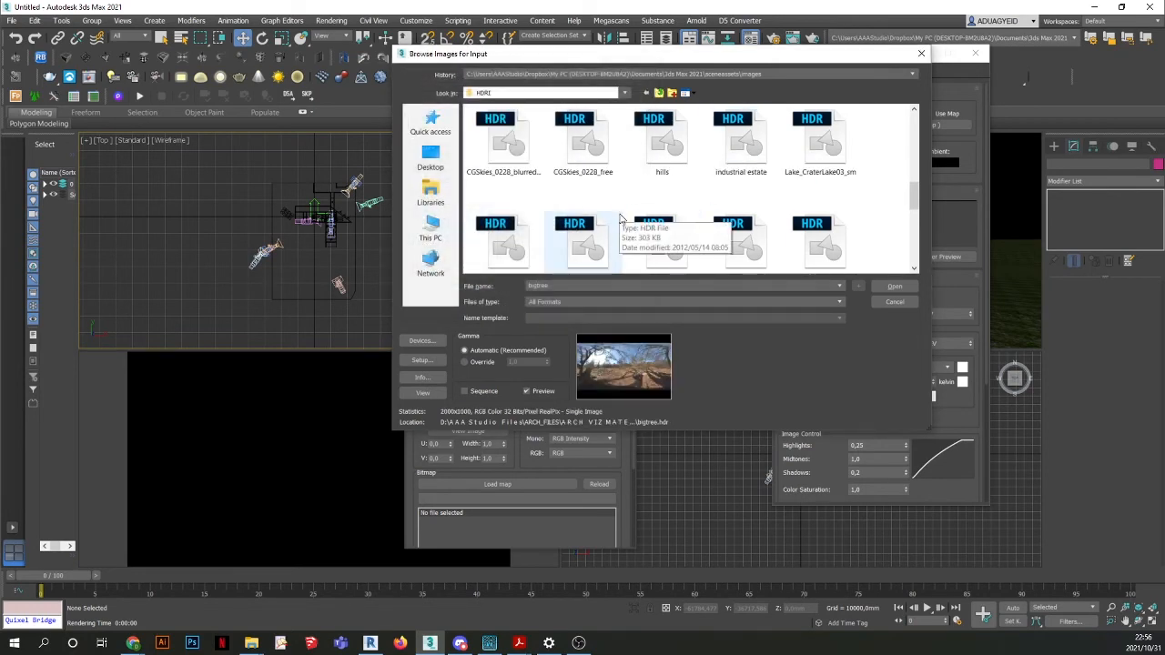
# Load VizPeople_non_commercial_hdr_v1_10 with Real Pixels storage into the CoronaBitmap and move the Material Editor and environment settings aside.
pyautogui.scroll(-3, 666, 178)
pyautogui.scroll(-1, 667, 179)
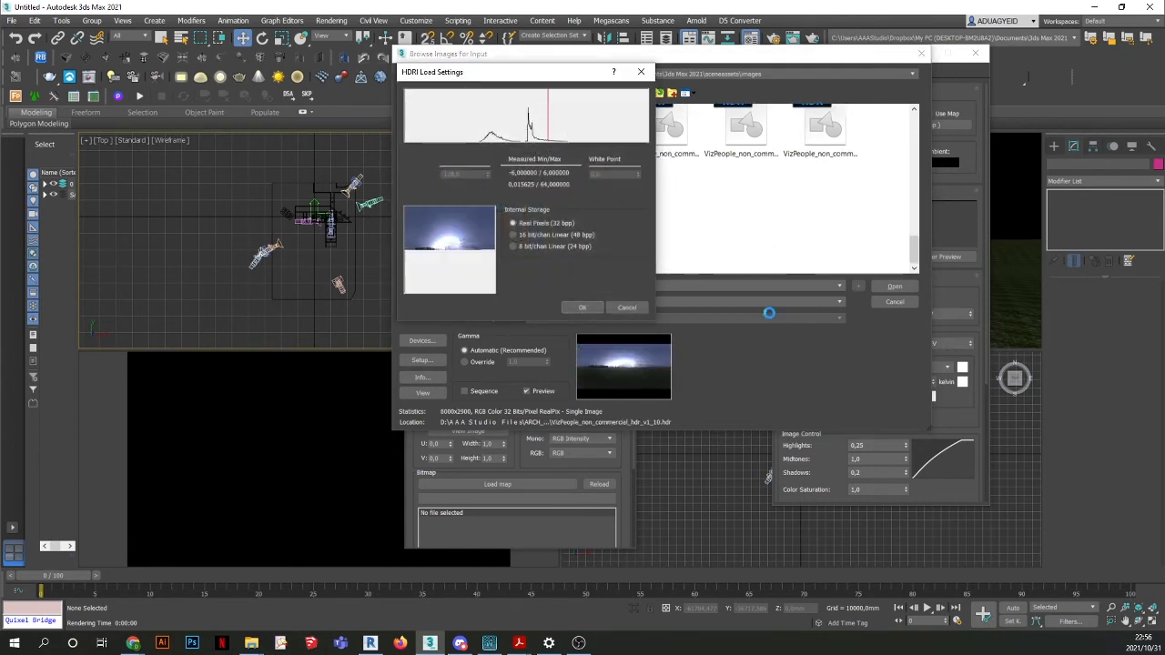
pyautogui.click(580, 309)
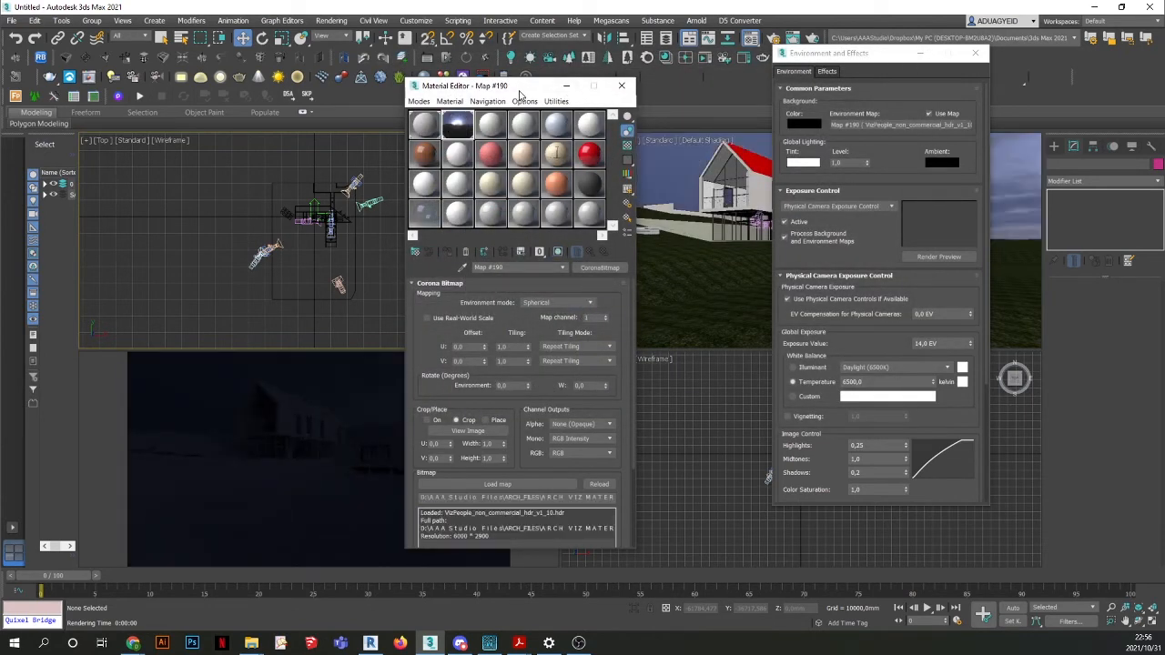
pyautogui.moveTo(520, 95); pyautogui.dragTo(614, 142)
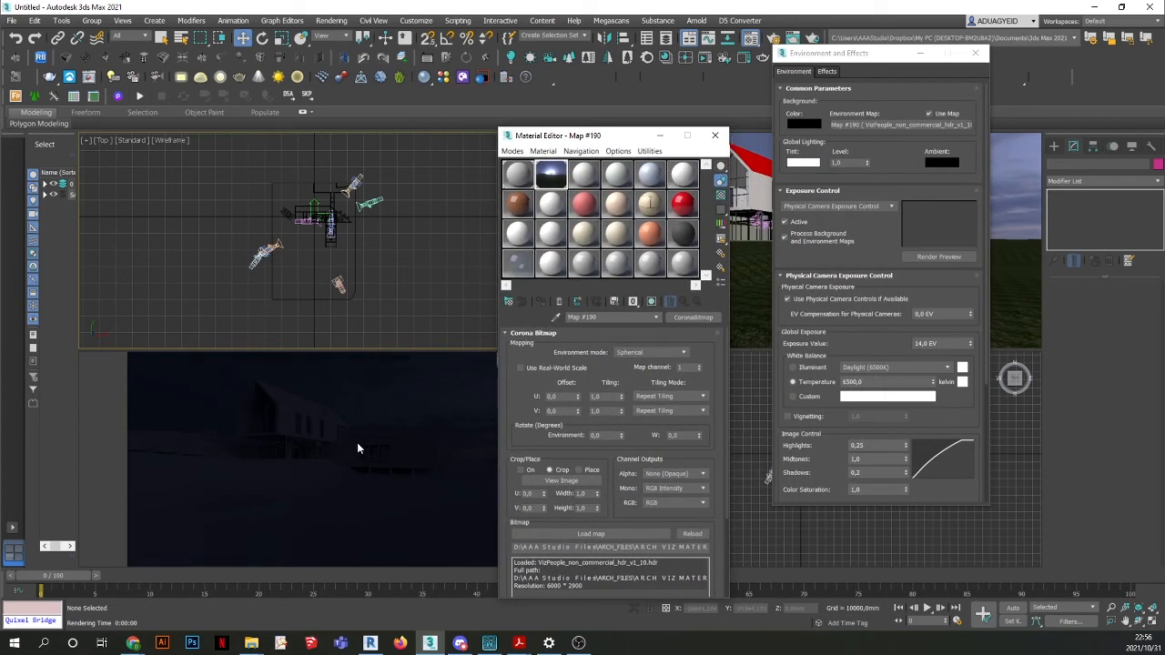
pyautogui.moveTo(606, 137); pyautogui.dragTo(350, 230)
pyautogui.moveTo(862, 52); pyautogui.dragTo(785, 311)
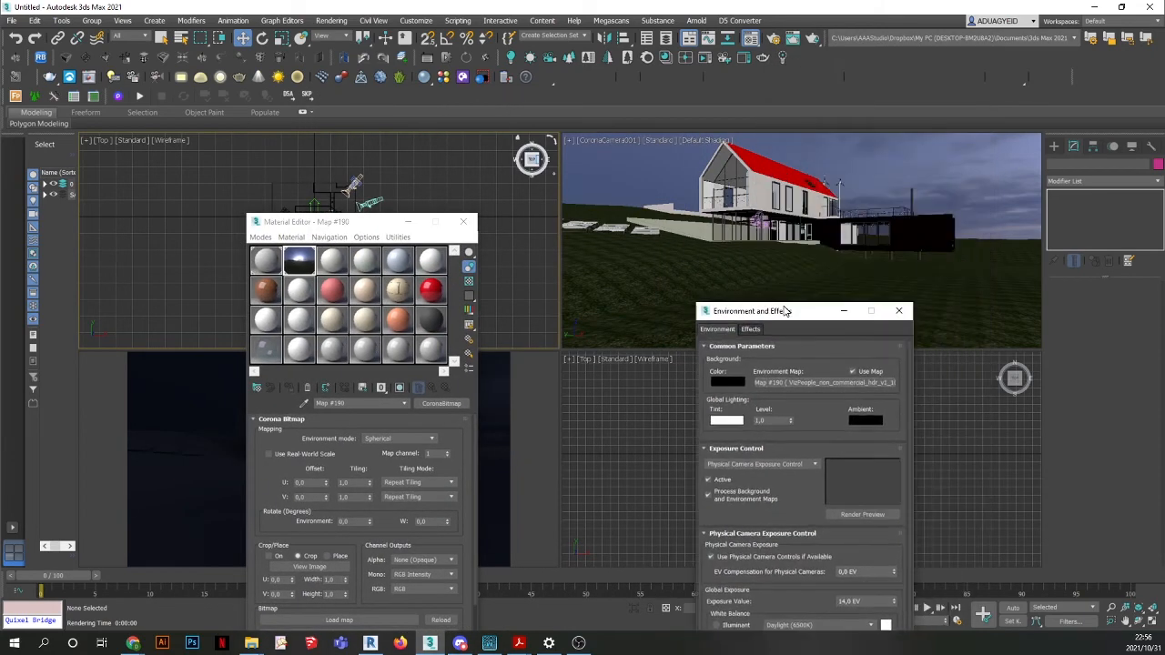
# Render the CoronaCamera001 view of the house and zoom in on the result.
pyautogui.click(332, 20)
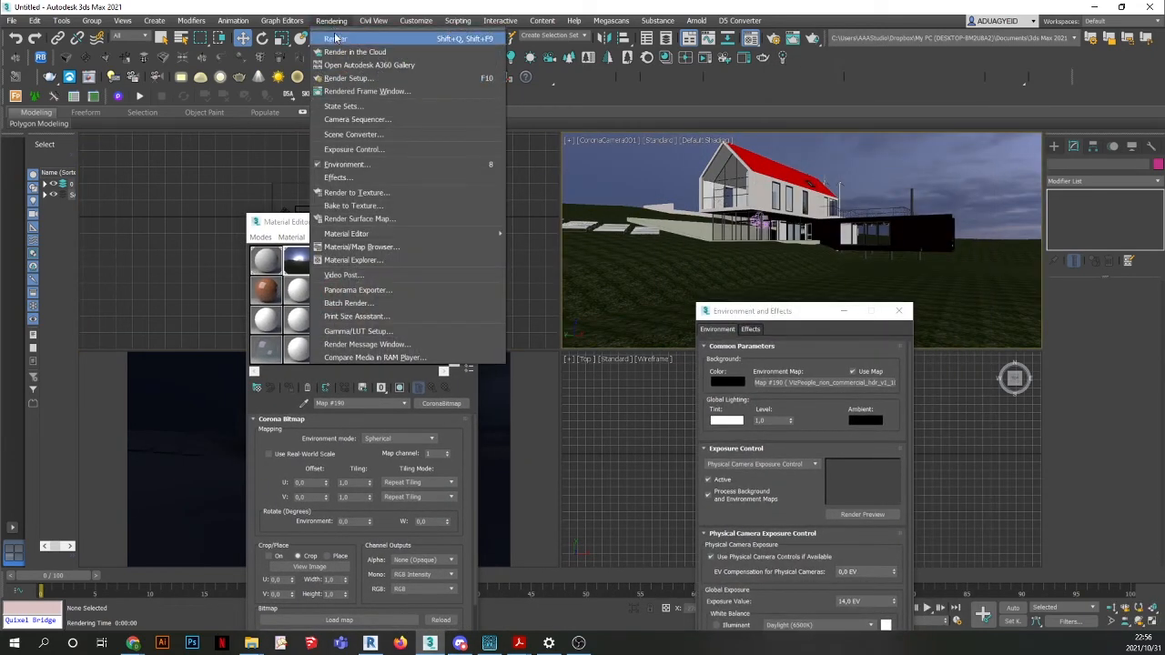
pyautogui.click(337, 43)
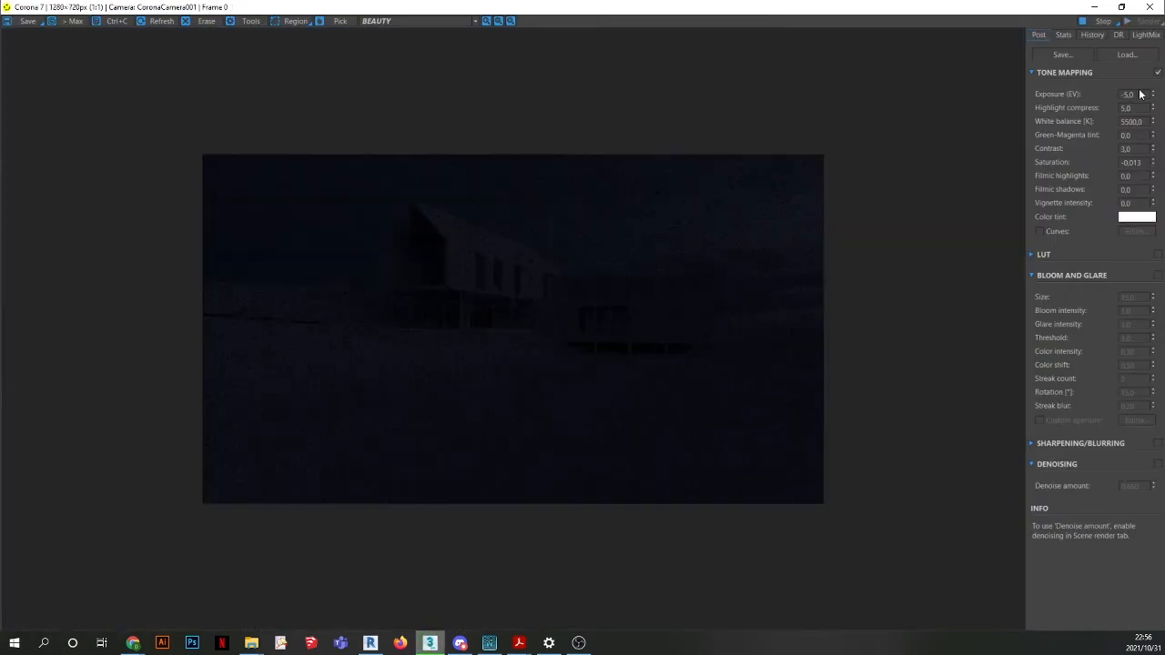
pyautogui.scroll(1, 597, 275)
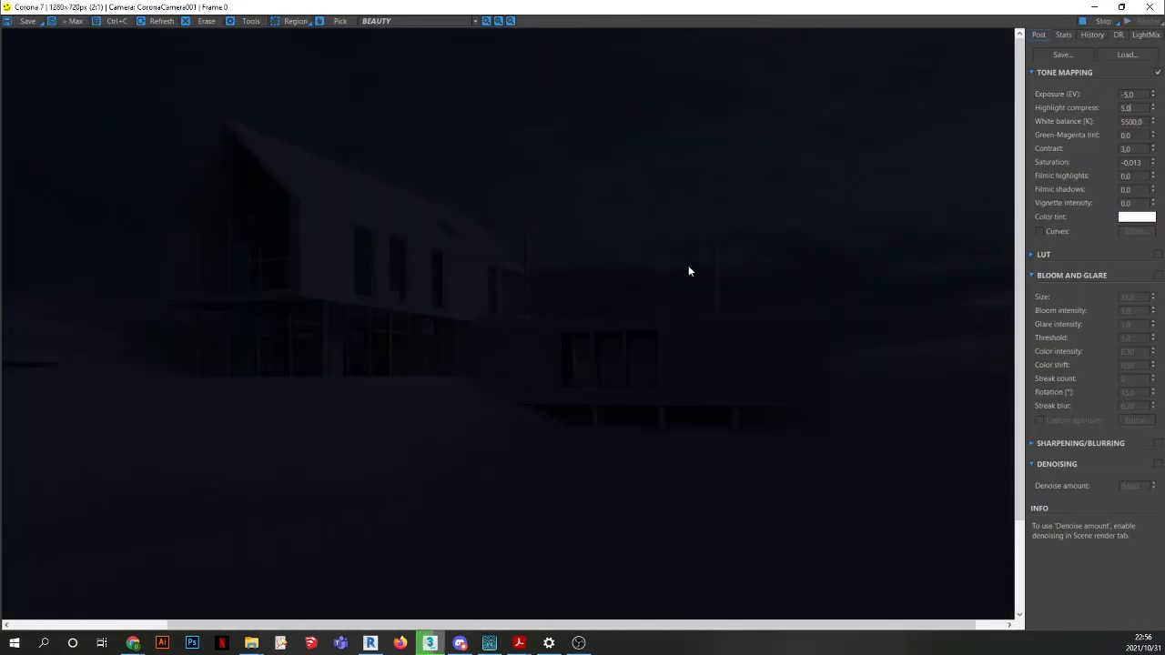
# Try tone mapping exposures of 0 and -1 EV on the render and settle on -2 EV.
pyautogui.moveTo(1140, 94); pyautogui.dragTo(1112, 100)
pyautogui.write('0')
pyautogui.press('Return')
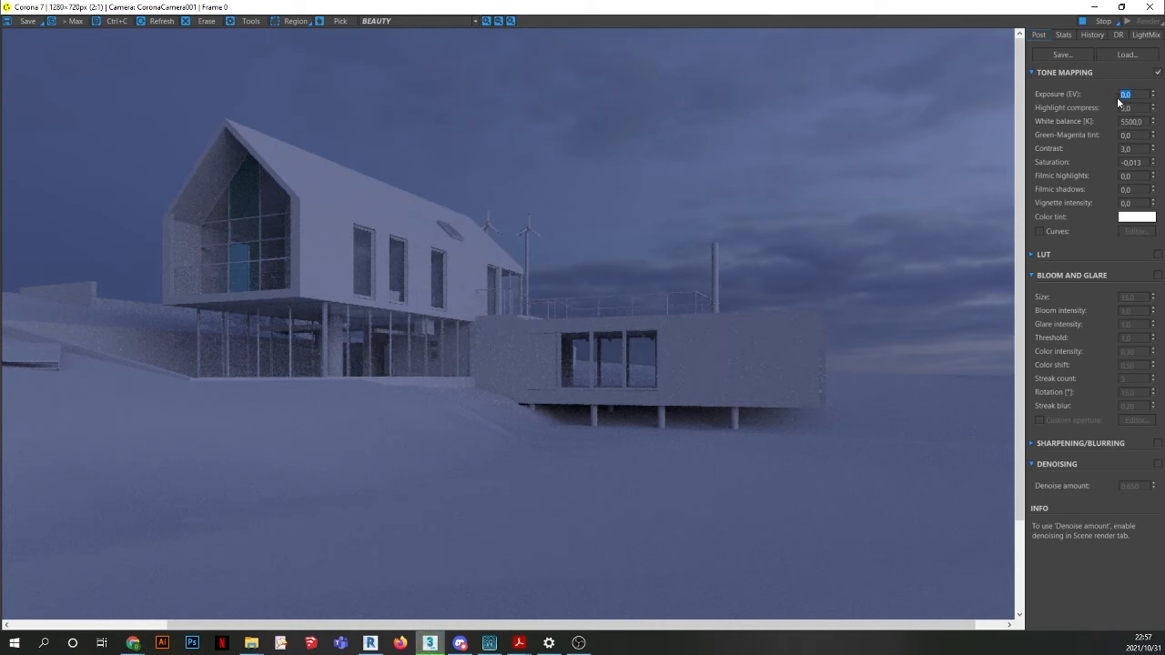
pyautogui.write('-1')
pyautogui.press('Return')
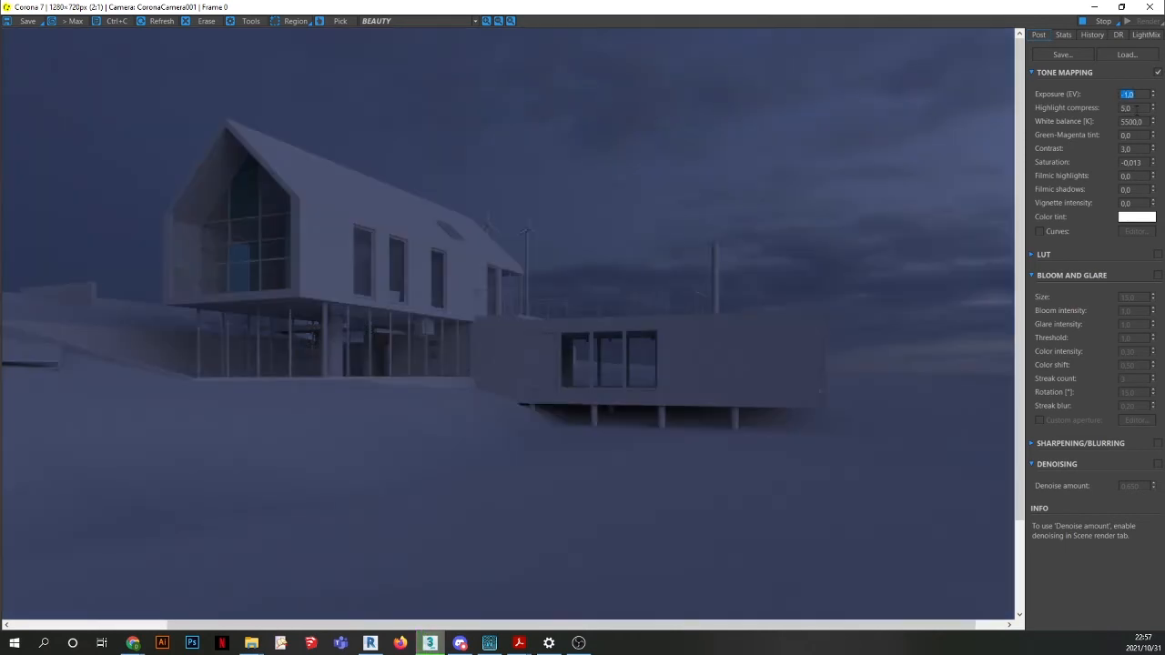
pyautogui.click(1141, 107)
pyautogui.write('-2')
pyautogui.press('Return')
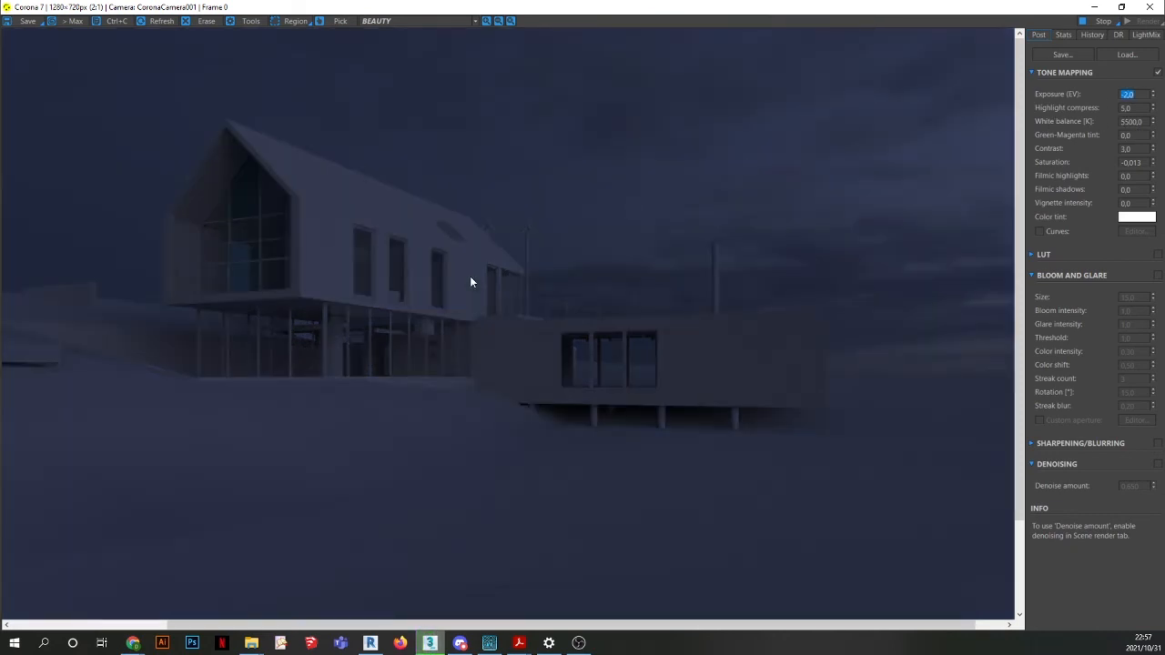
# Inspect the house and sky in the render, close the frame buffer and cancel the rendering.
pyautogui.scroll(-3, 470, 275)
pyautogui.scroll(3, 470, 276)
pyautogui.scroll(2, 773, 230)
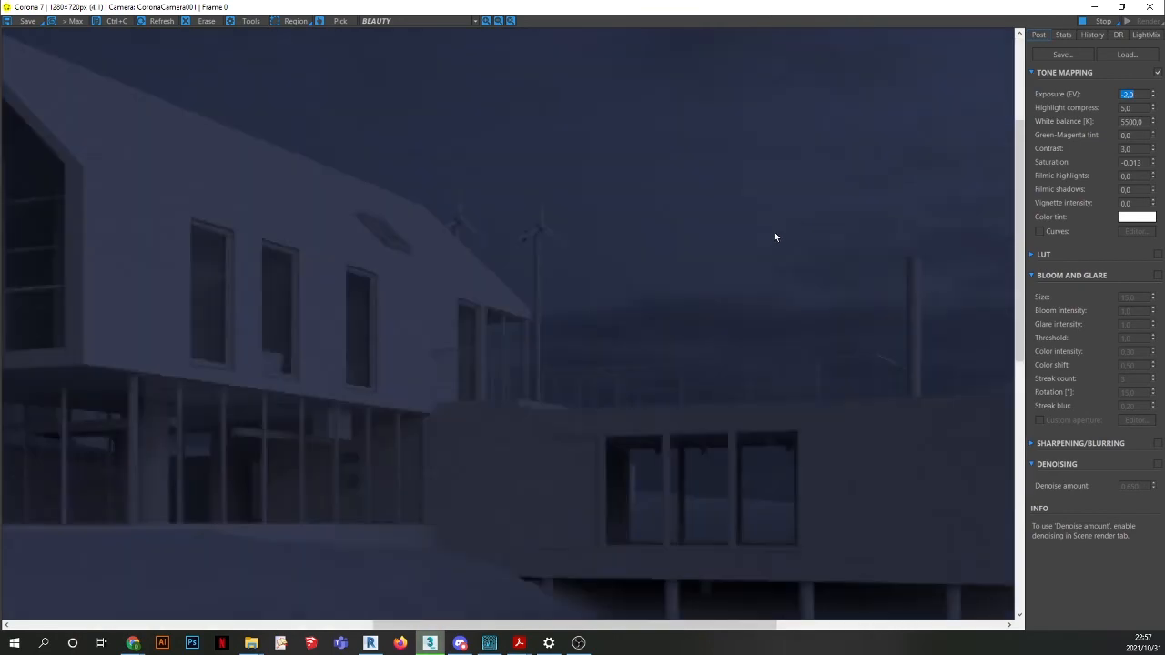
pyautogui.scroll(-2, 690, 293)
pyautogui.click(1157, 8)
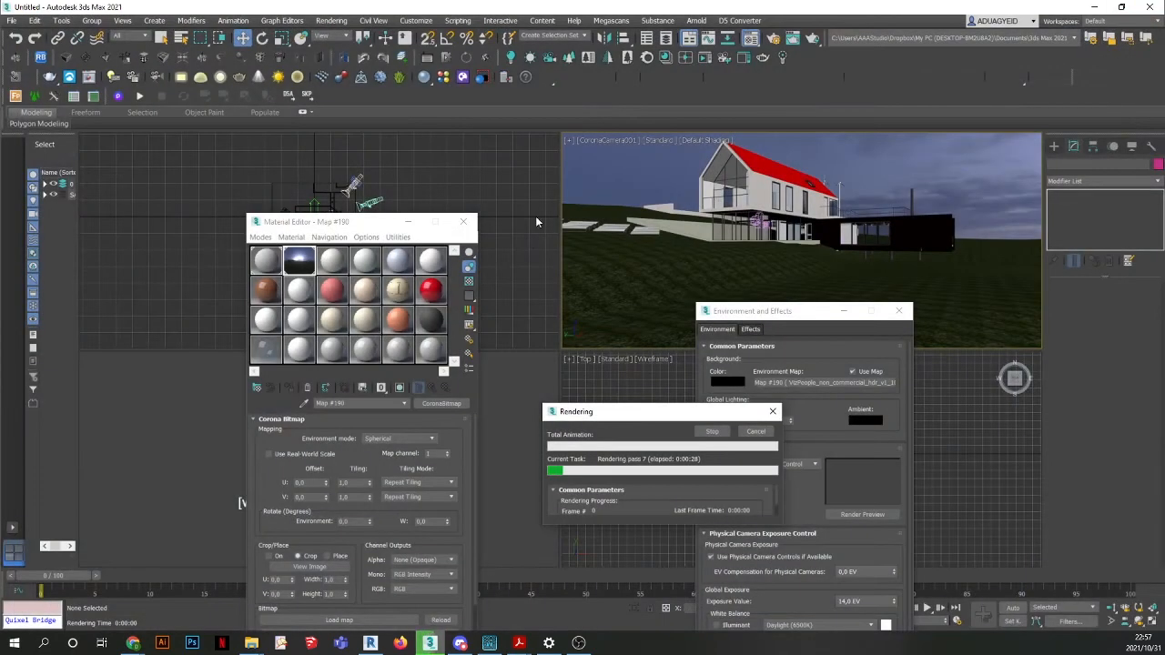
pyautogui.click(764, 430)
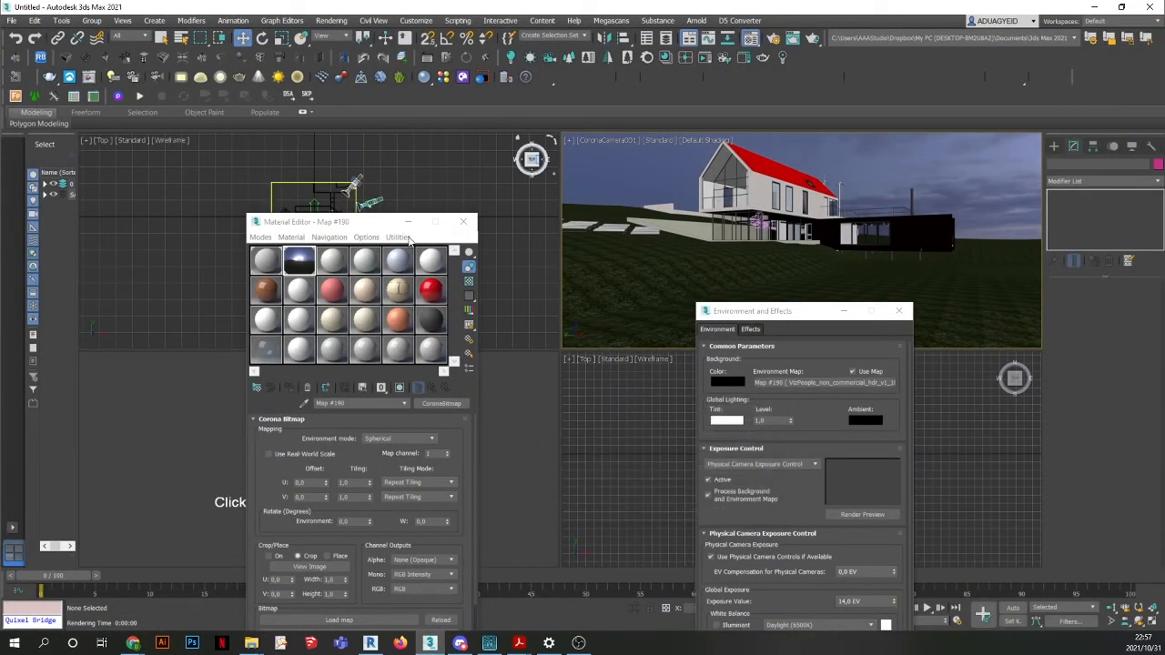
# Restart the interactive render session, close the environment settings and move the Material Editor clear of the render.
pyautogui.moveTo(375, 225); pyautogui.dragTo(669, 227)
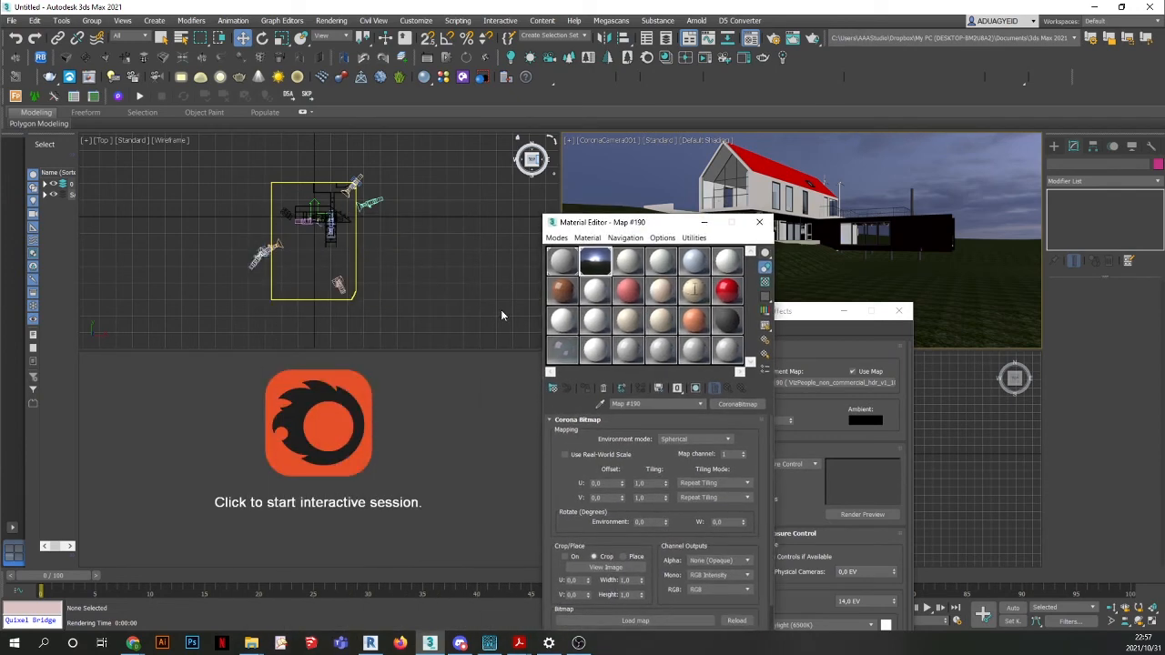
pyautogui.click(419, 364)
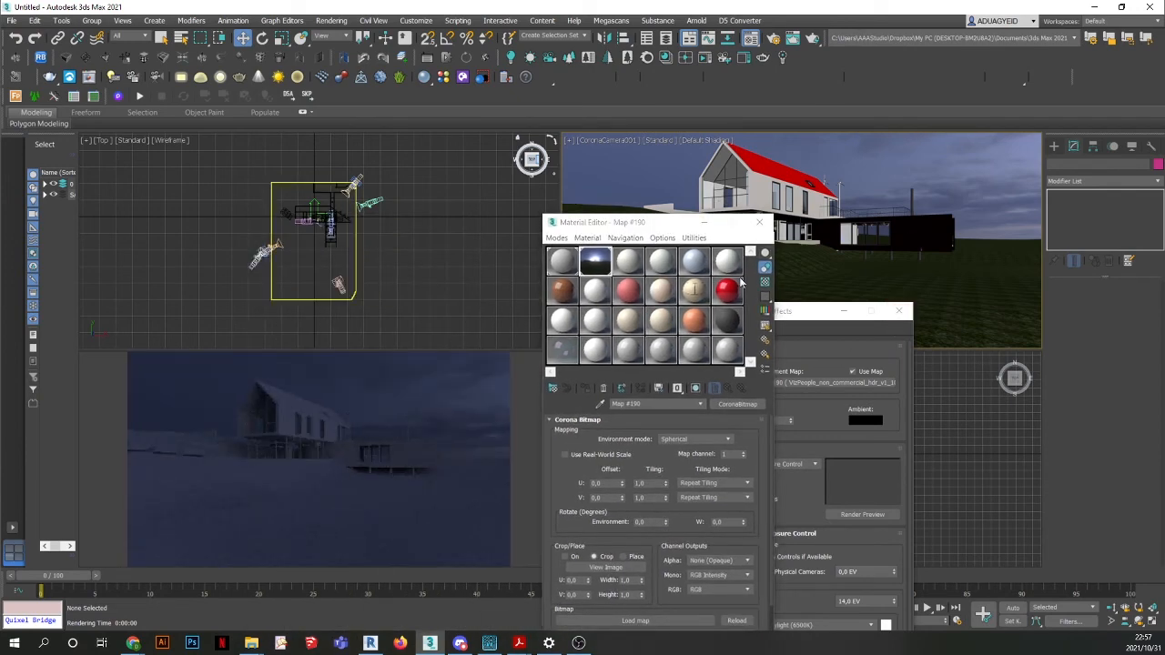
pyautogui.click(899, 313)
pyautogui.moveTo(663, 226); pyautogui.dragTo(904, 127)
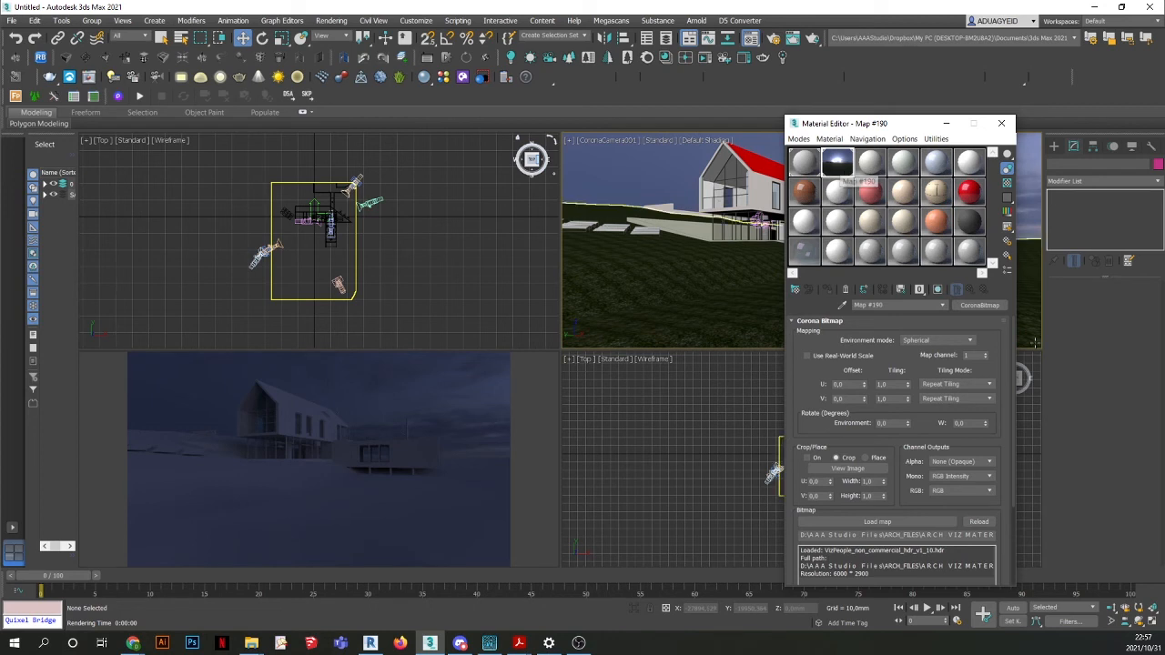
# Test the environment rotation of the HDR map at 90, 240, 180 and 360 degrees against the interactive render.
pyautogui.click(895, 423)
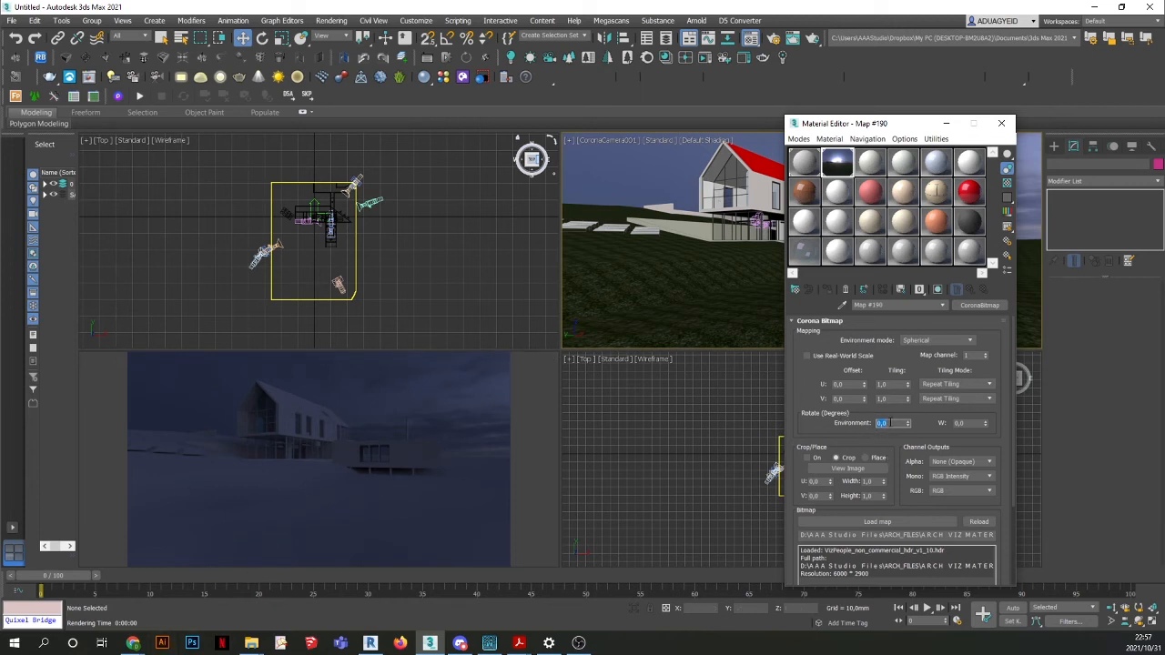
pyautogui.write('90')
pyautogui.press('Return')
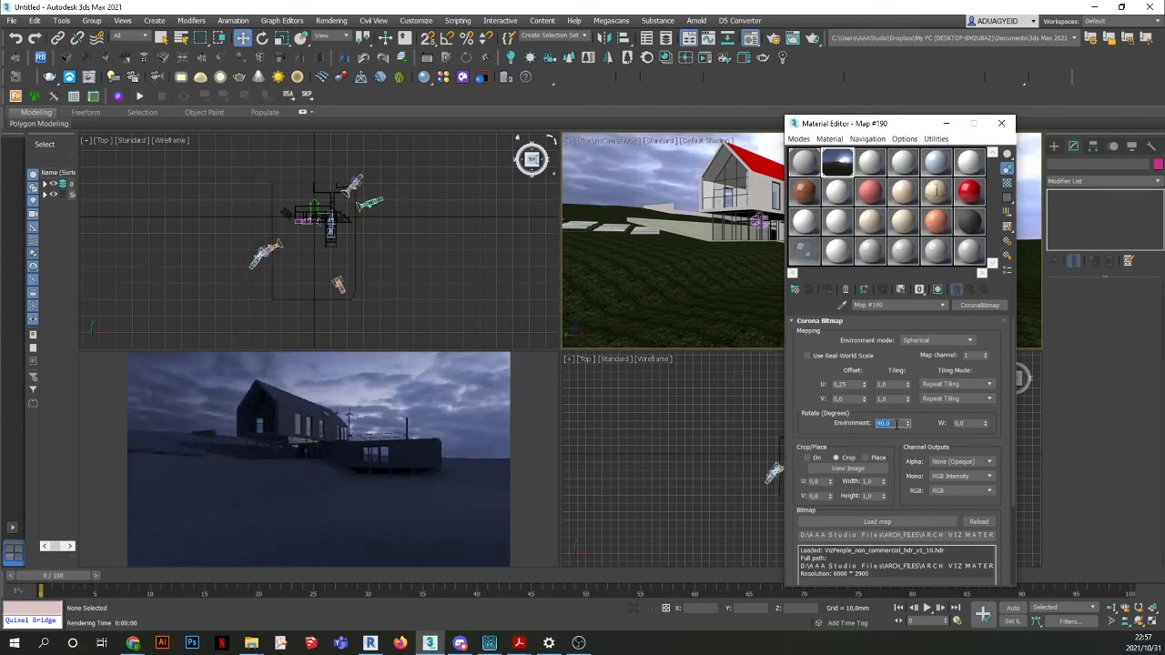
pyautogui.write('240')
pyautogui.press('Return')
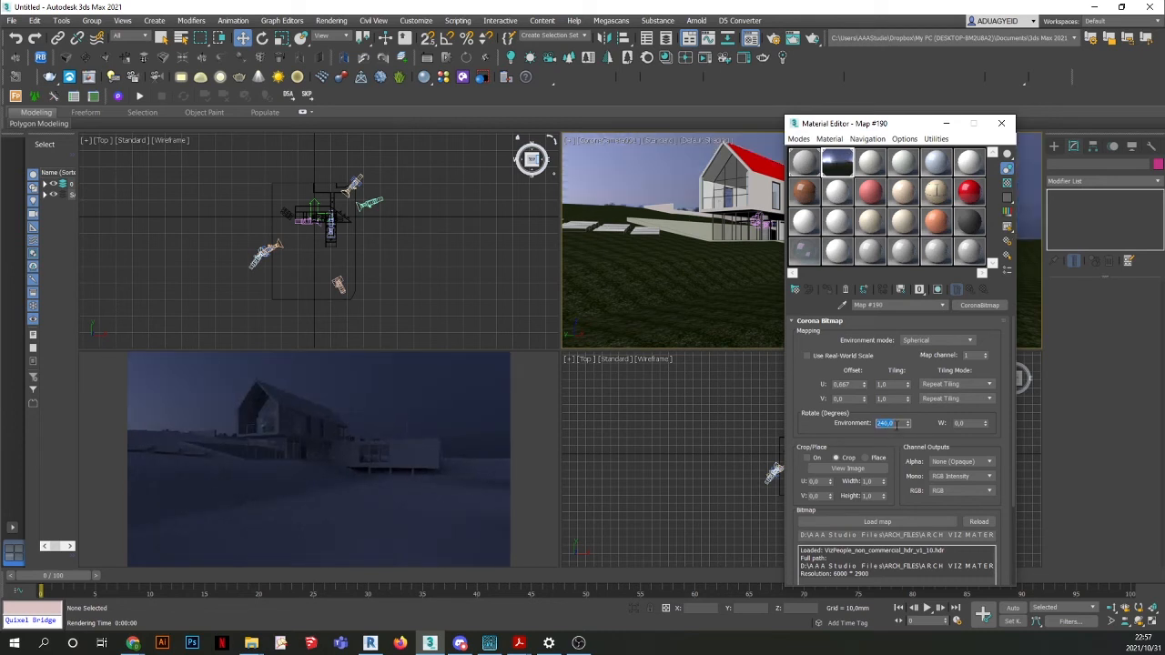
pyautogui.write('180')
pyautogui.press('Return')
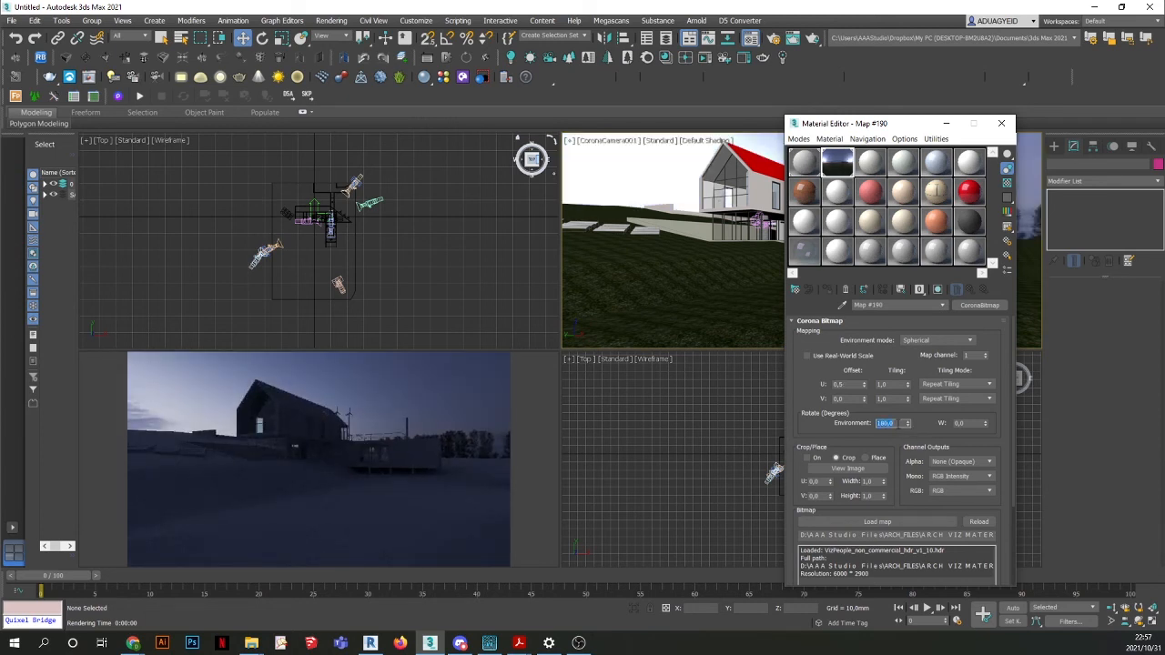
pyautogui.write('360')
pyautogui.press('Return')
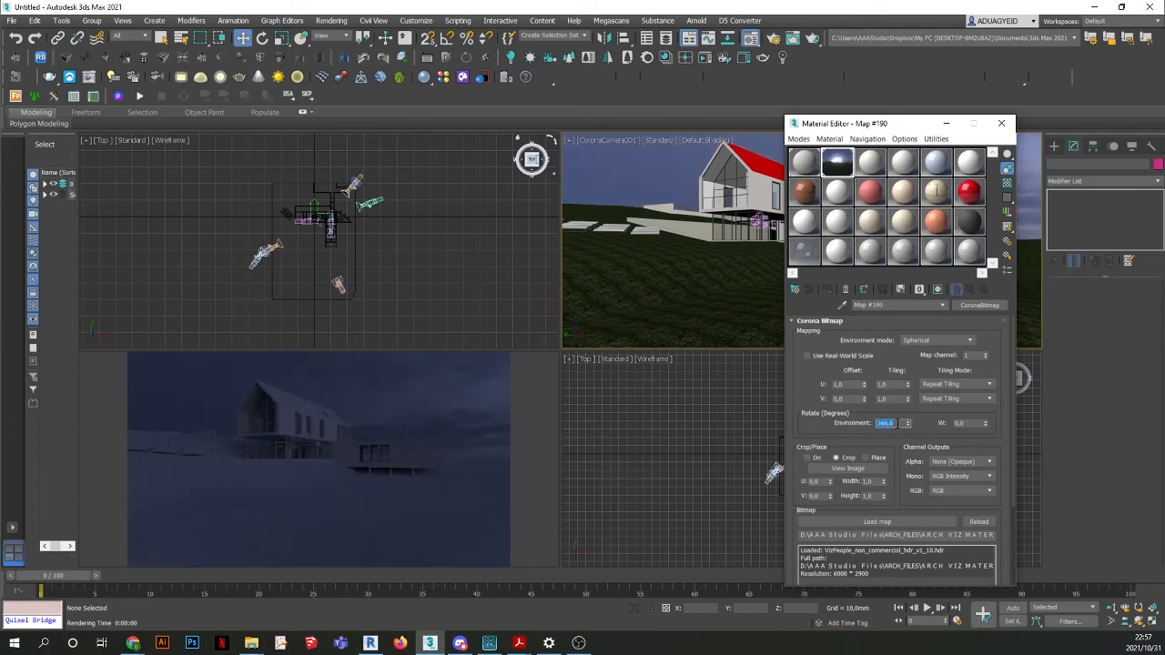
# Try further environment rotations of 80, 60, 45, 180 and 240 degrees for the HDR sky.
pyautogui.press('Return')
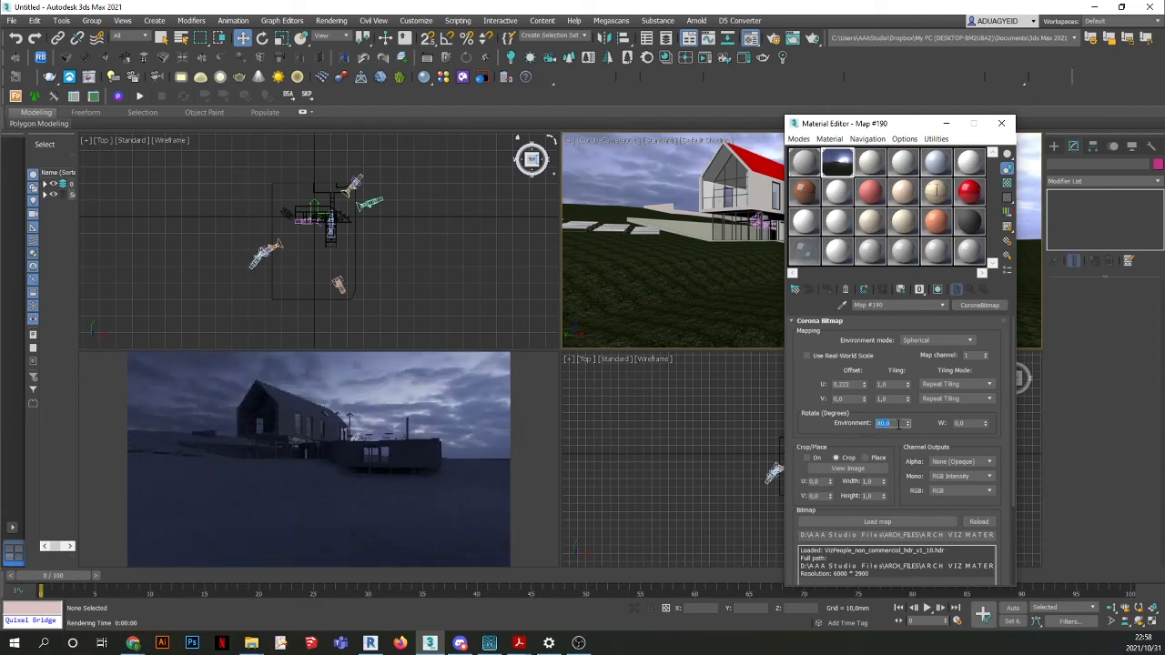
pyautogui.write('60')
pyautogui.press('Return')
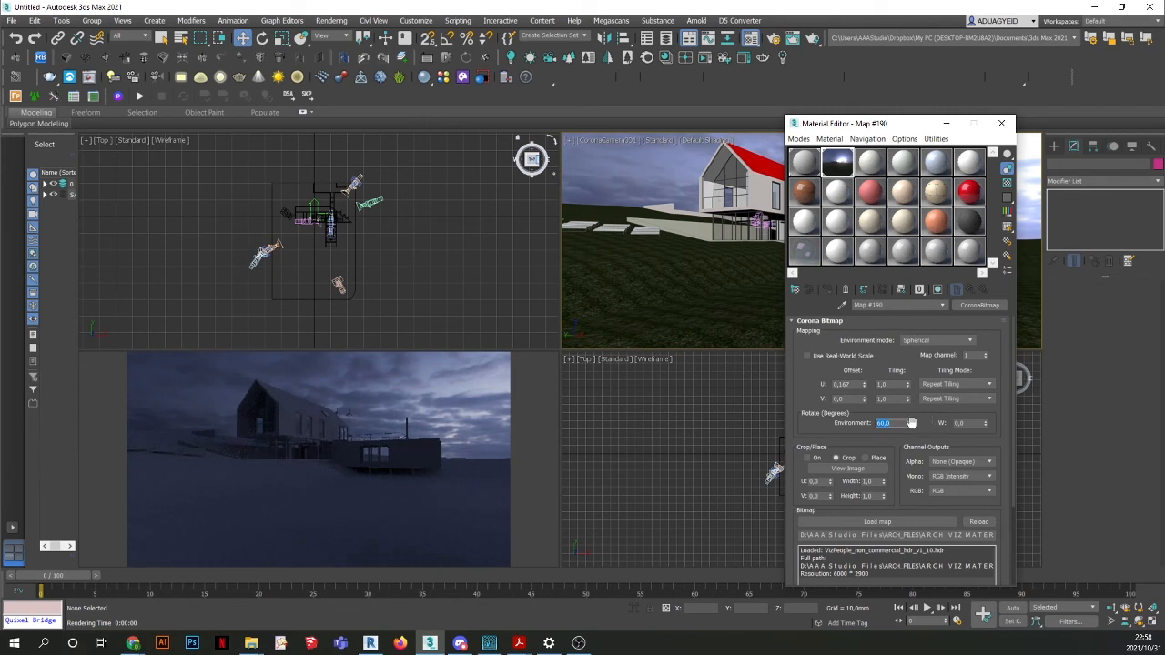
pyautogui.write('45')
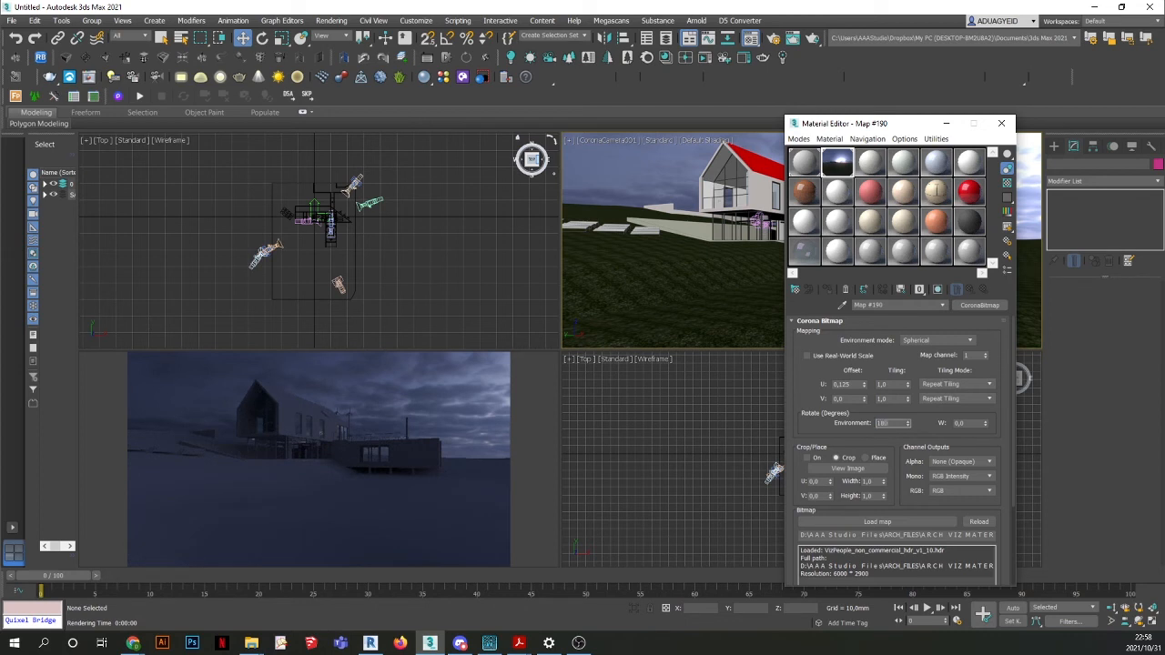
pyautogui.press('Return')
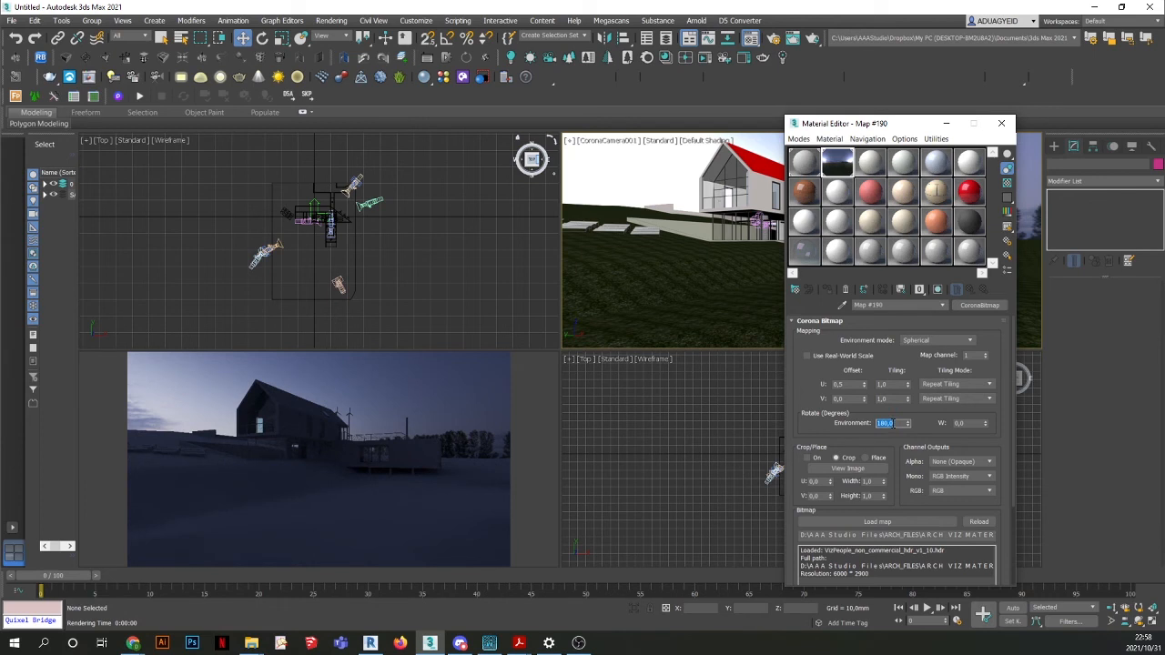
pyautogui.write('240')
pyautogui.press('Return')
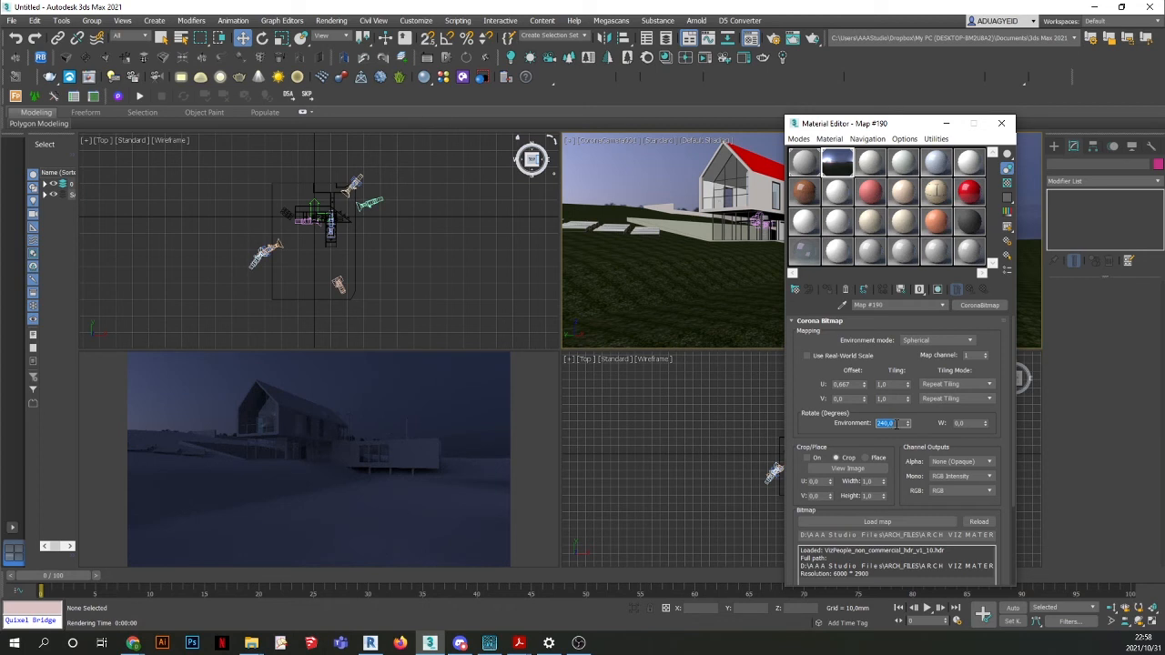
# Replace the environment bitmap with River_Road_2_Ref from the HDRI folder and set its environment rotation to 0 degrees.
pyautogui.scroll(-3, 801, 383)
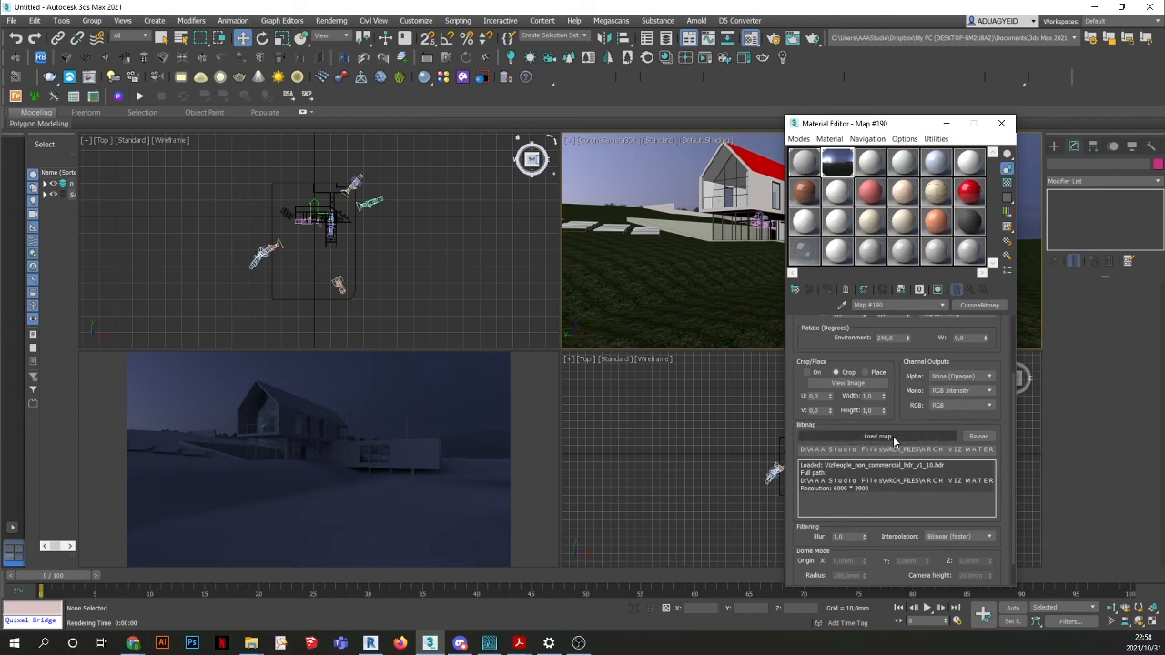
pyautogui.click(894, 437)
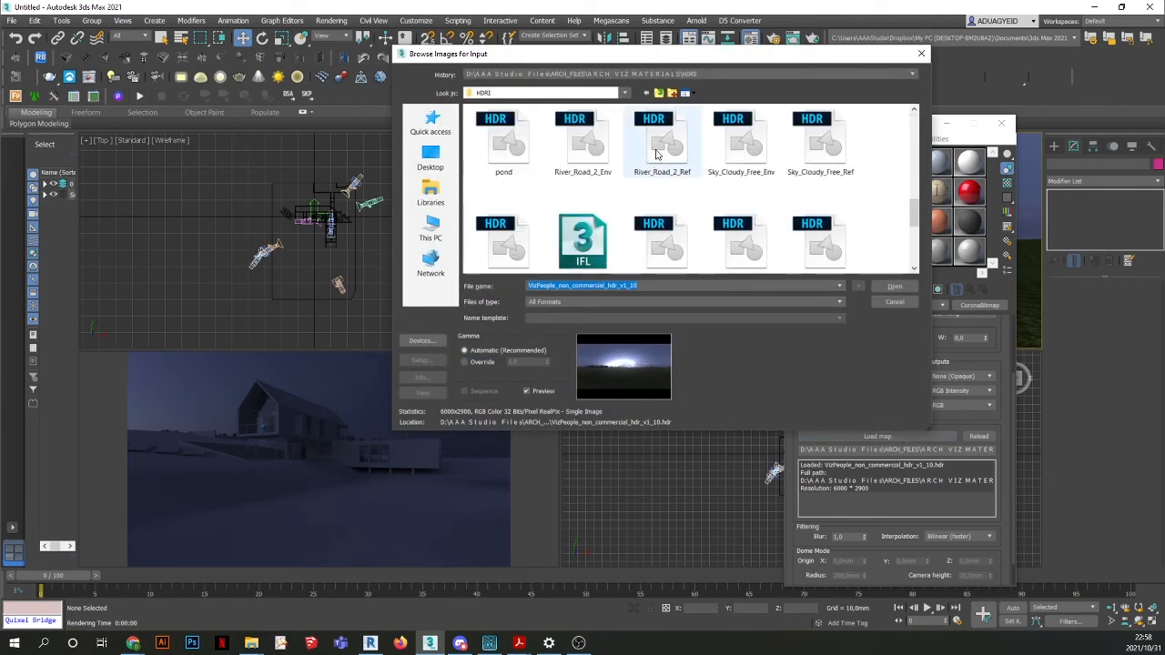
pyautogui.click(655, 148)
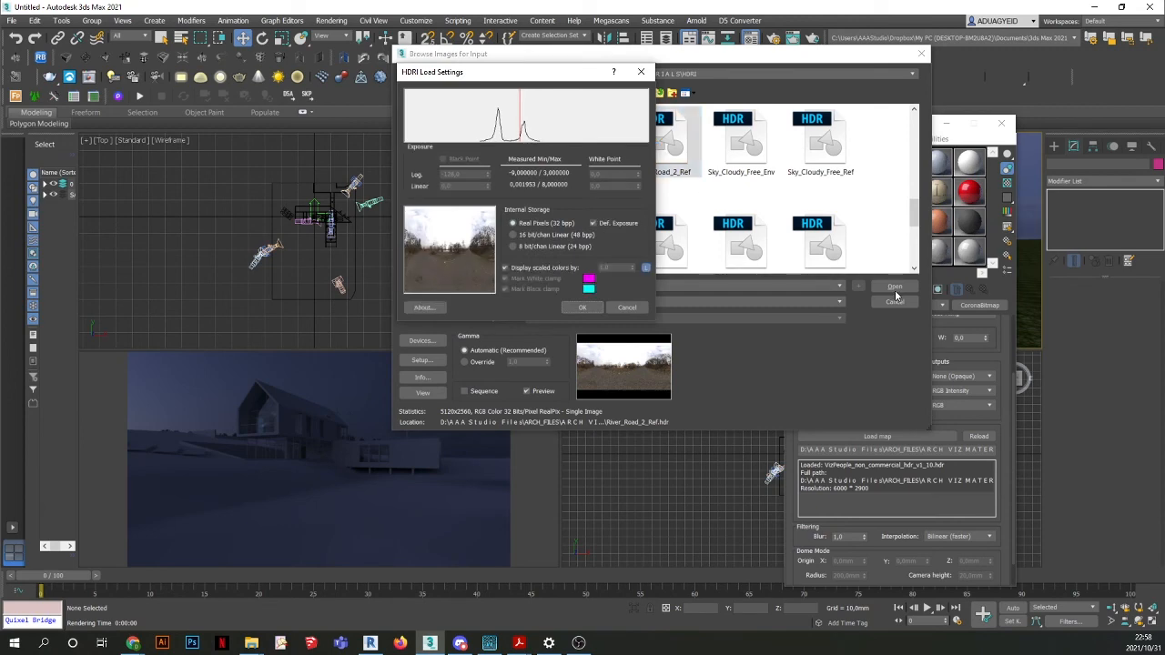
pyautogui.click(582, 307)
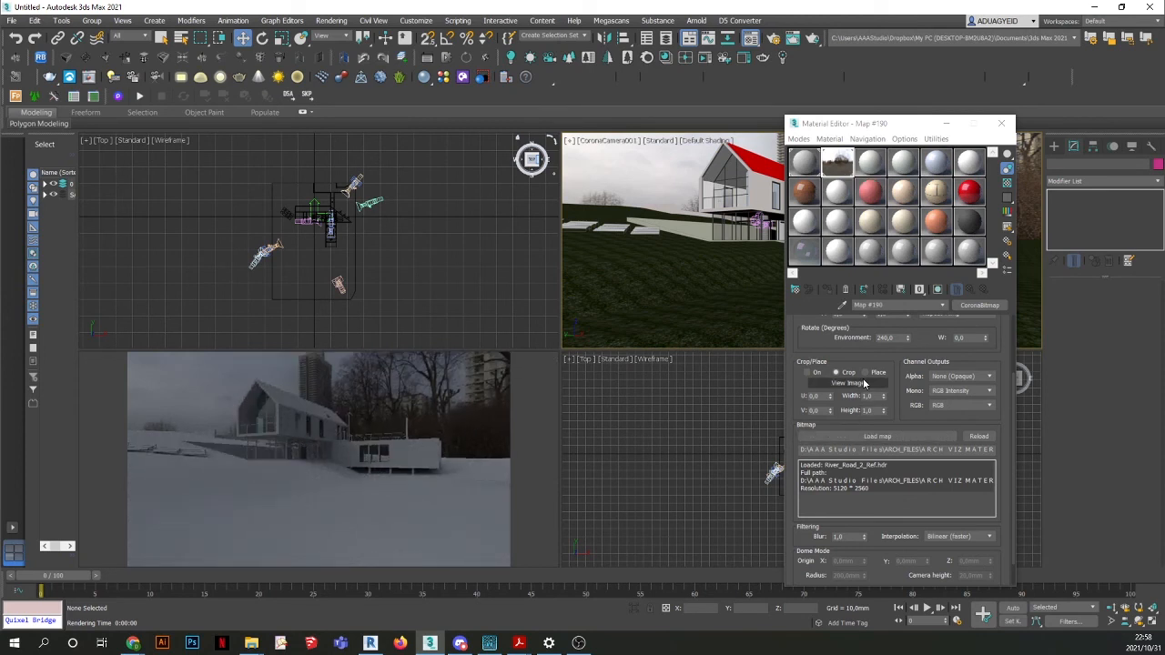
pyautogui.moveTo(842, 357); pyautogui.dragTo(860, 381)
pyautogui.write('0')
pyautogui.press('Return')
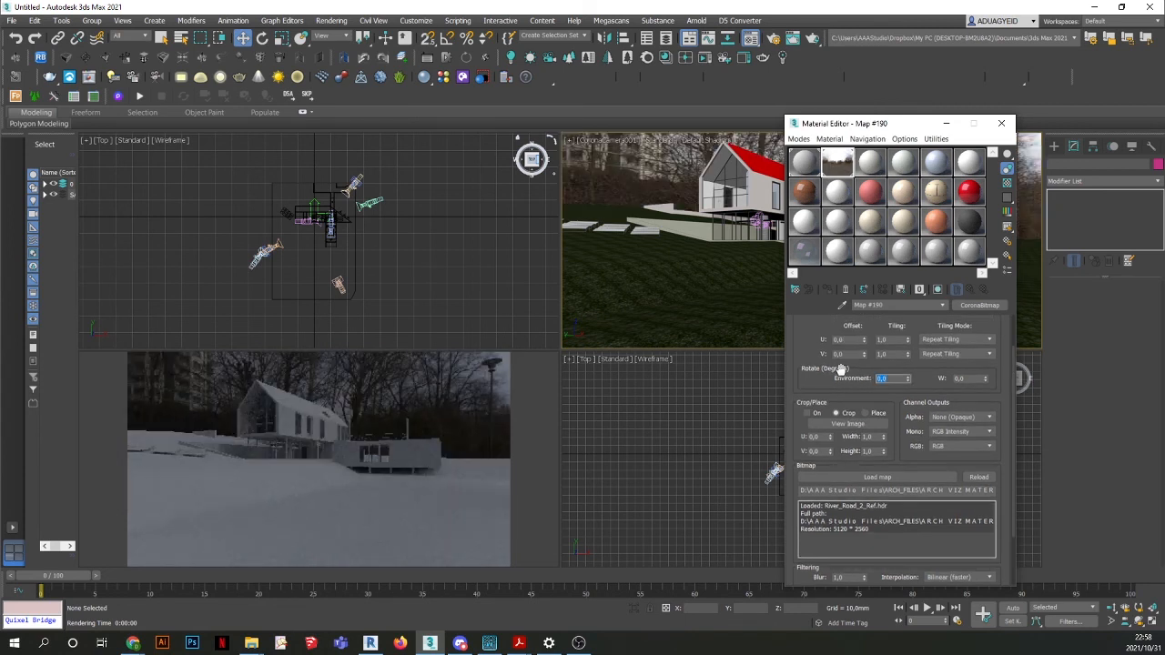
# Replace the environment bitmap with Sky_Cloudy_Free_Ref from the HDRI folder, keeping the default HDRI load settings.
pyautogui.click(331, 20)
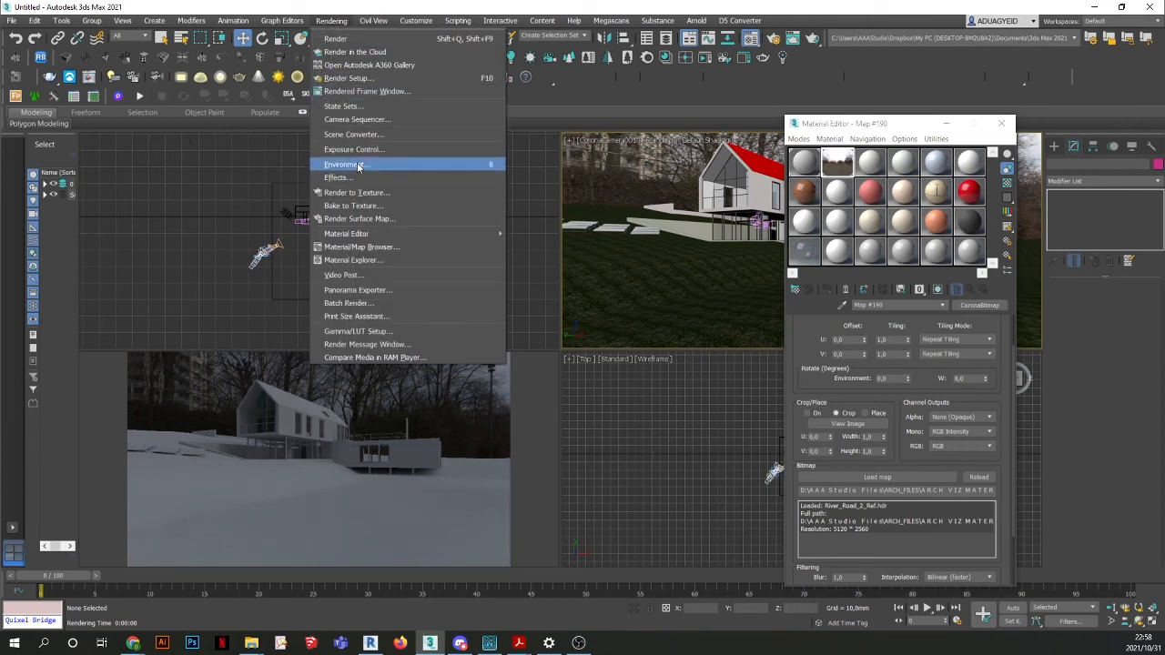
pyautogui.click(872, 126)
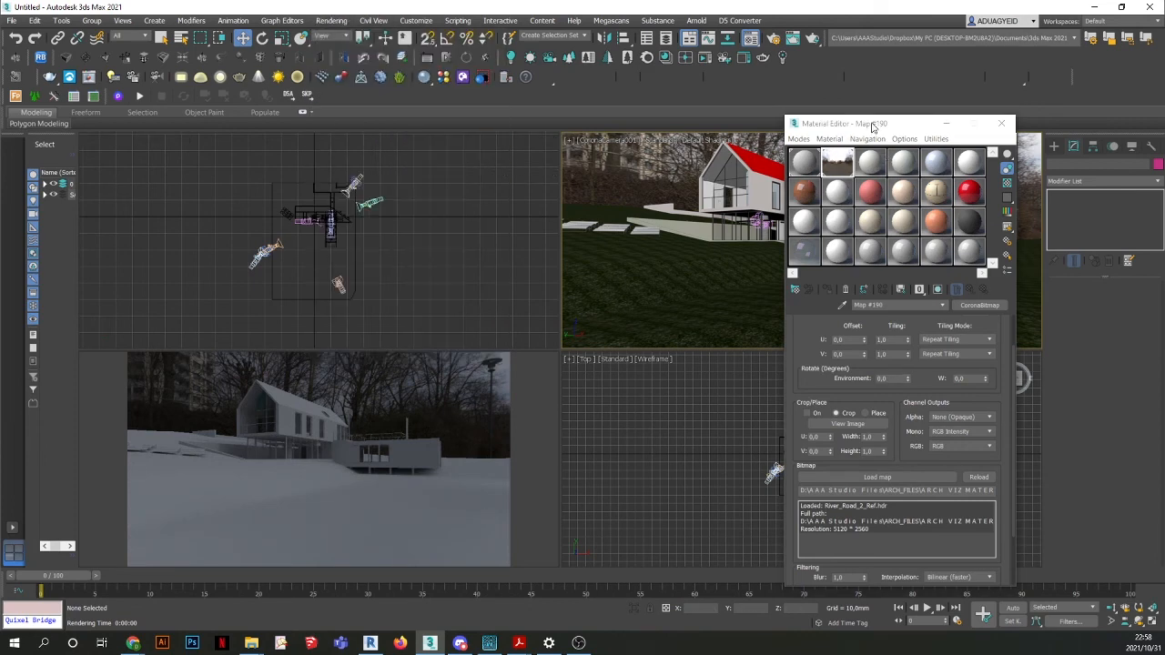
pyautogui.click(871, 477)
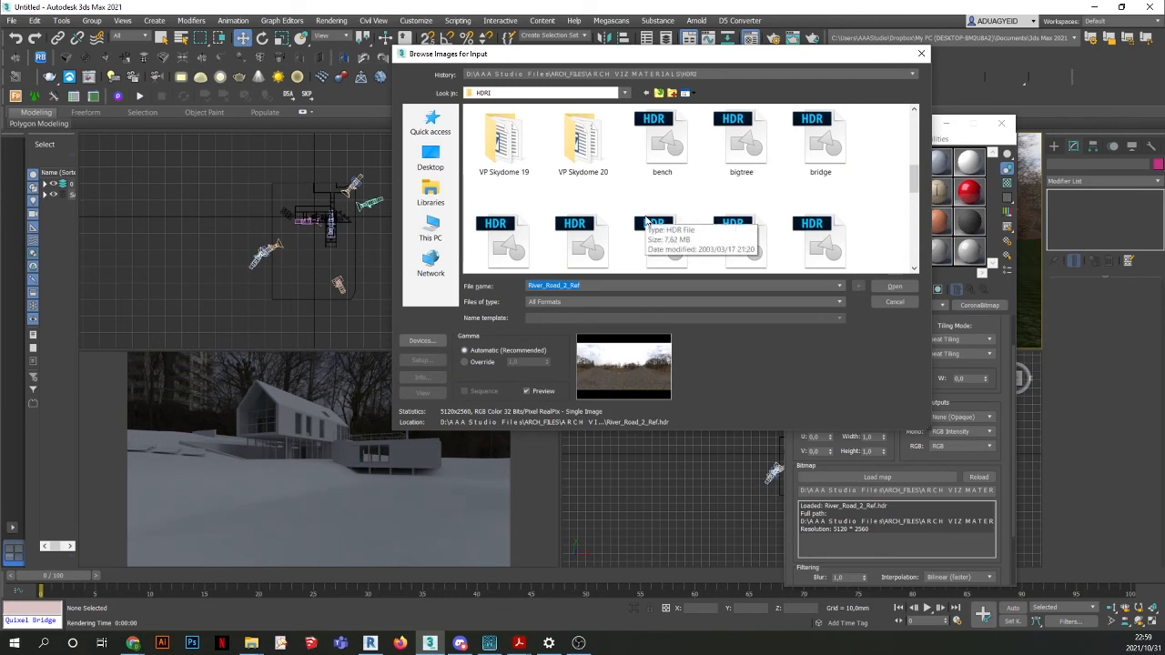
pyautogui.scroll(-5, 646, 214)
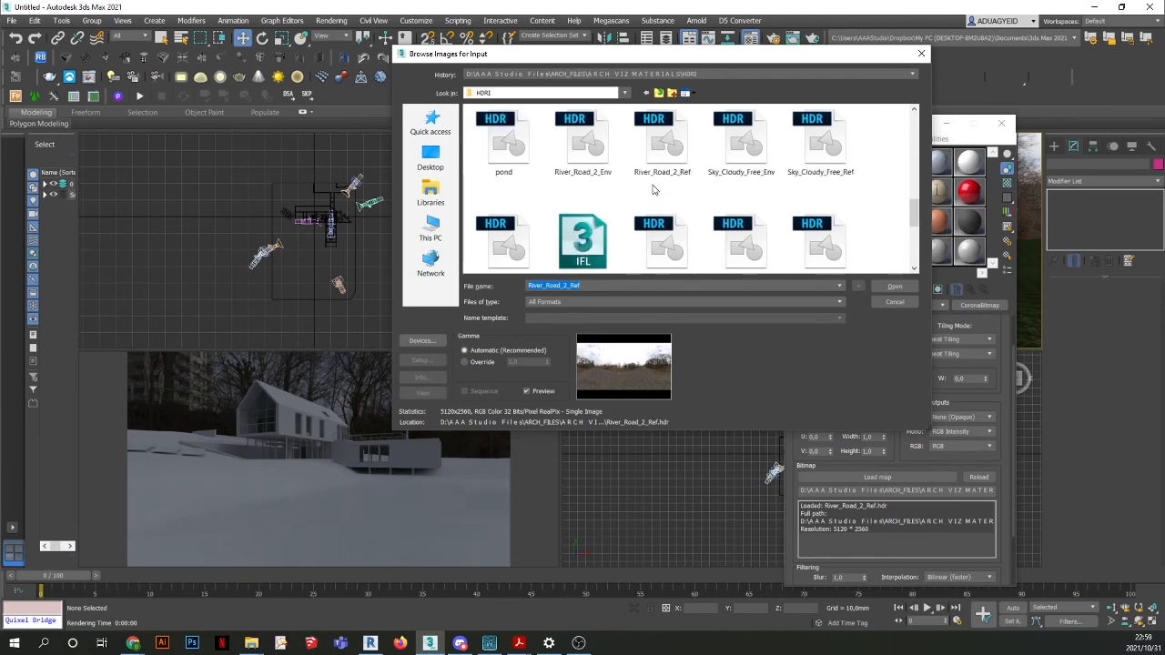
pyautogui.click(811, 137)
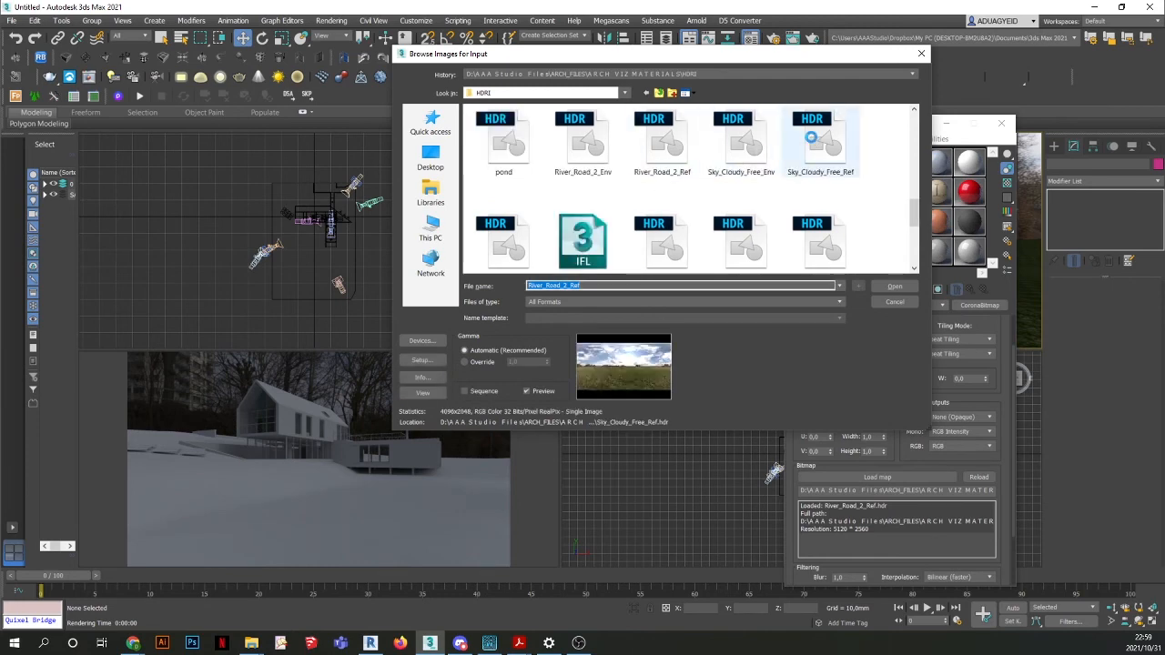
pyautogui.doubleClick(811, 137)
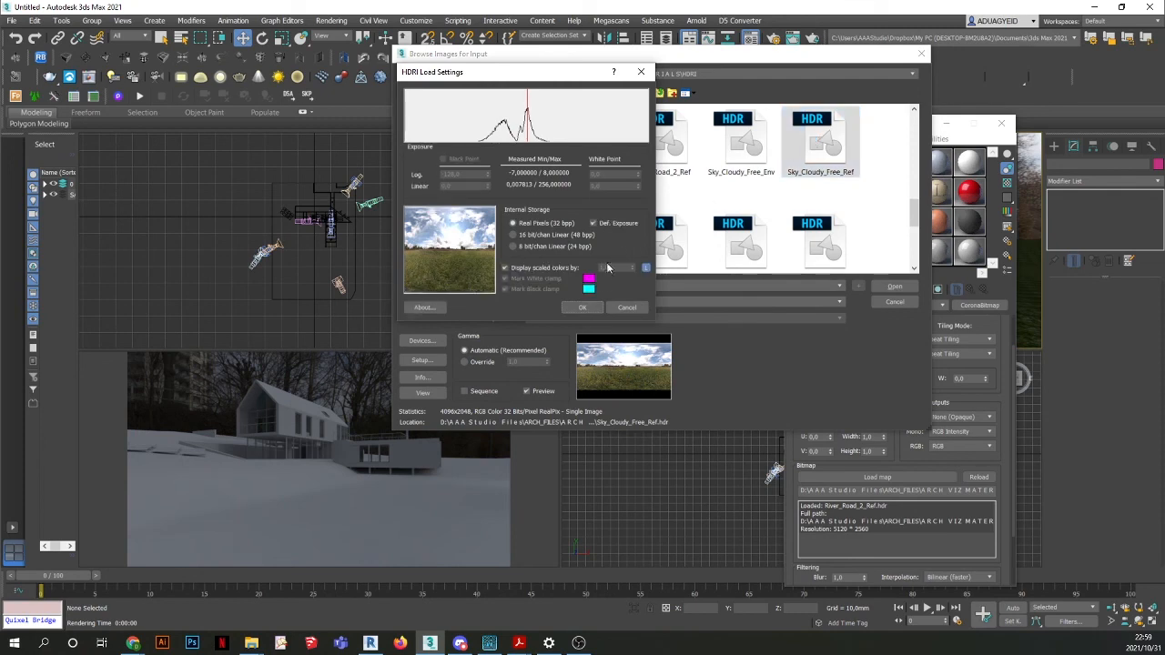
pyautogui.click(583, 307)
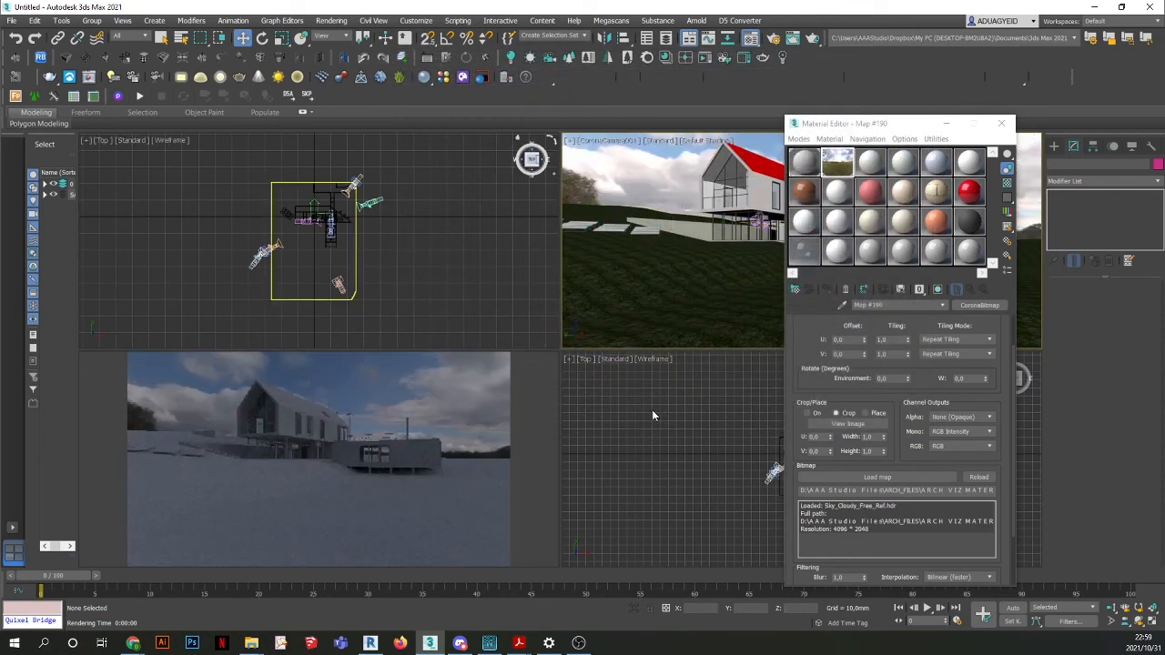
# Try an environment rotation of 90 degrees for the cloudy sky map, then set it to 180 degrees.
pyautogui.doubleClick(883, 379)
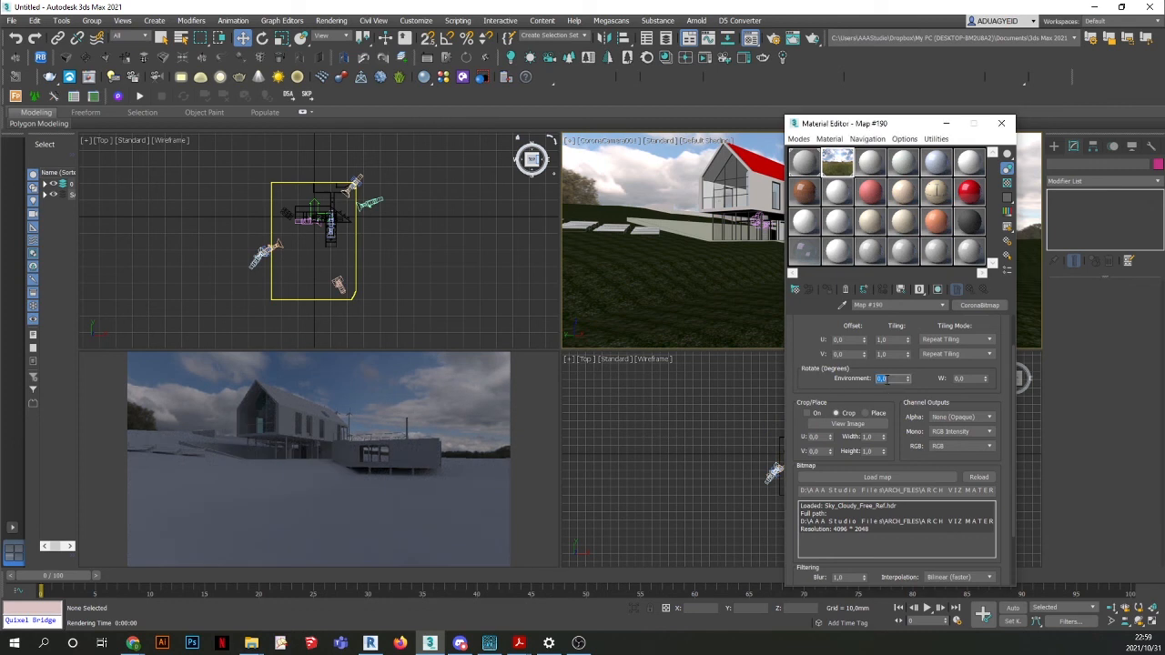
pyautogui.write('90')
pyautogui.press('Return')
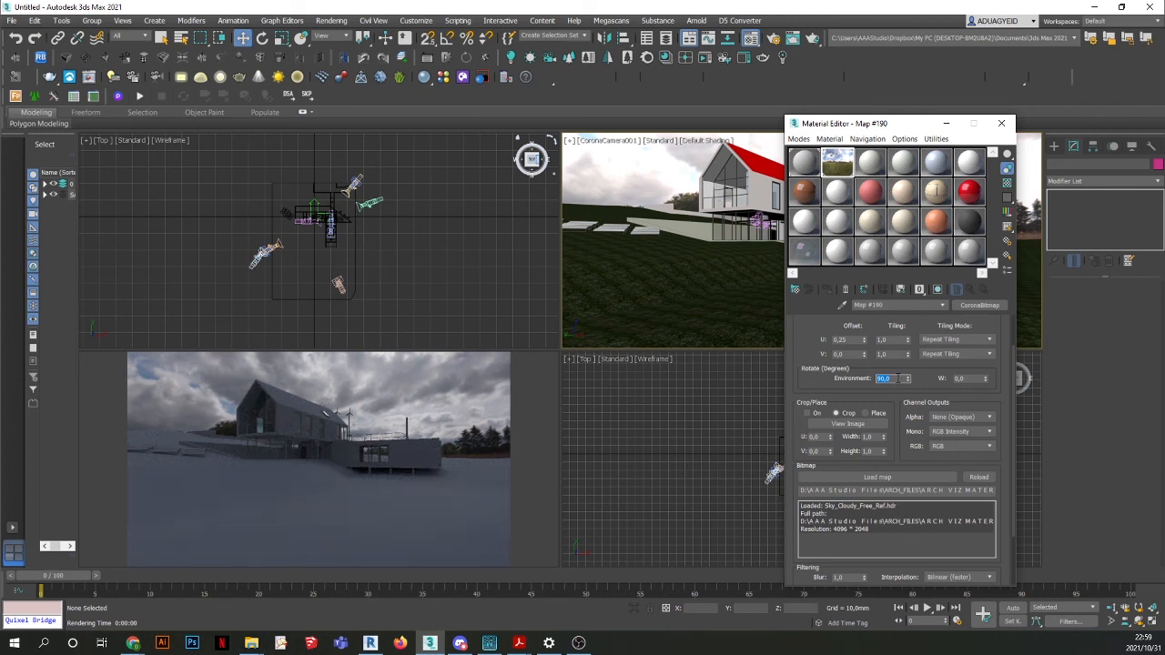
pyautogui.write('180')
pyautogui.press('Return')
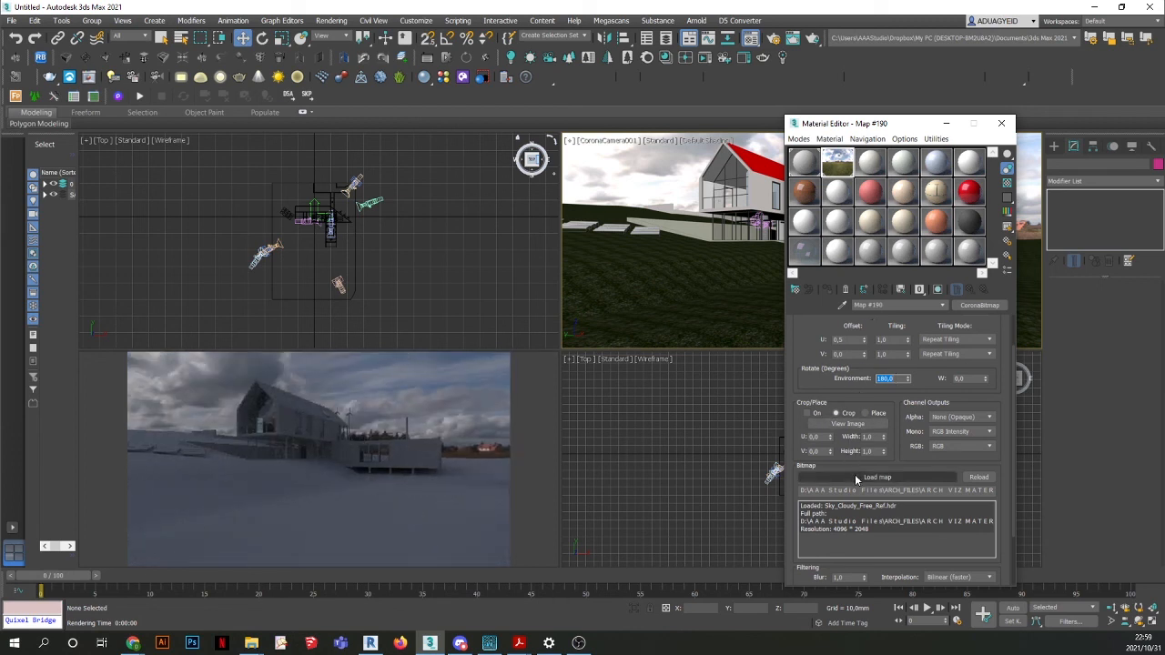
# Test-render the CoronaCamera001 view, examine the house and sky up close, and cancel the render.
pyautogui.moveTo(873, 126); pyautogui.dragTo(335, 226)
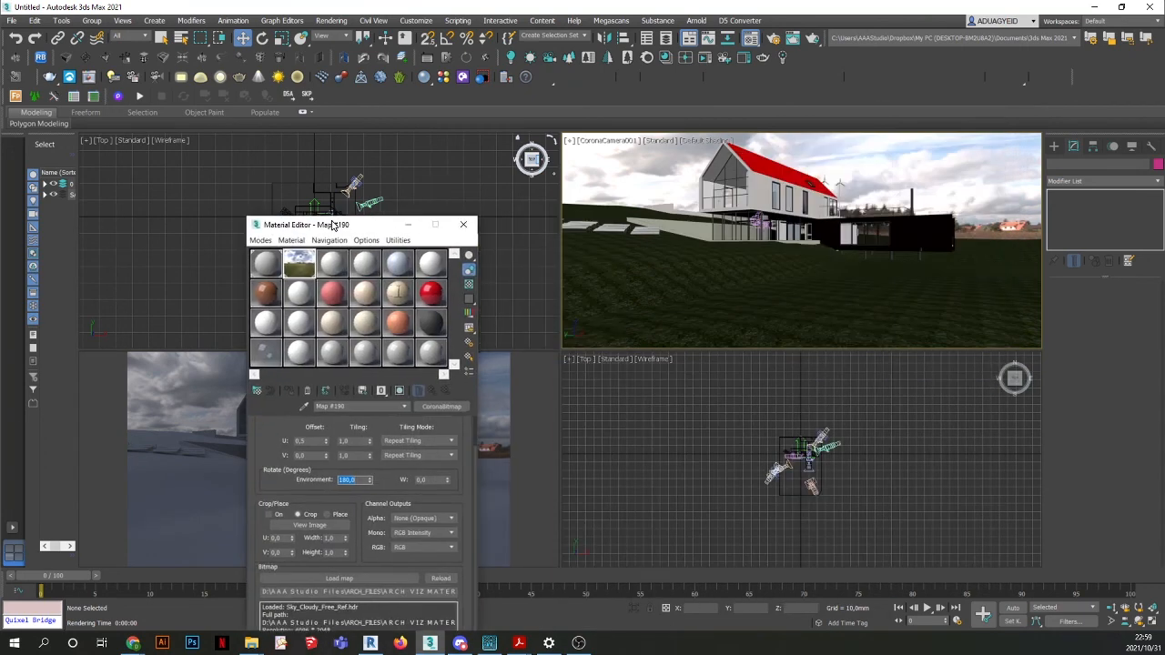
pyautogui.click(331, 20)
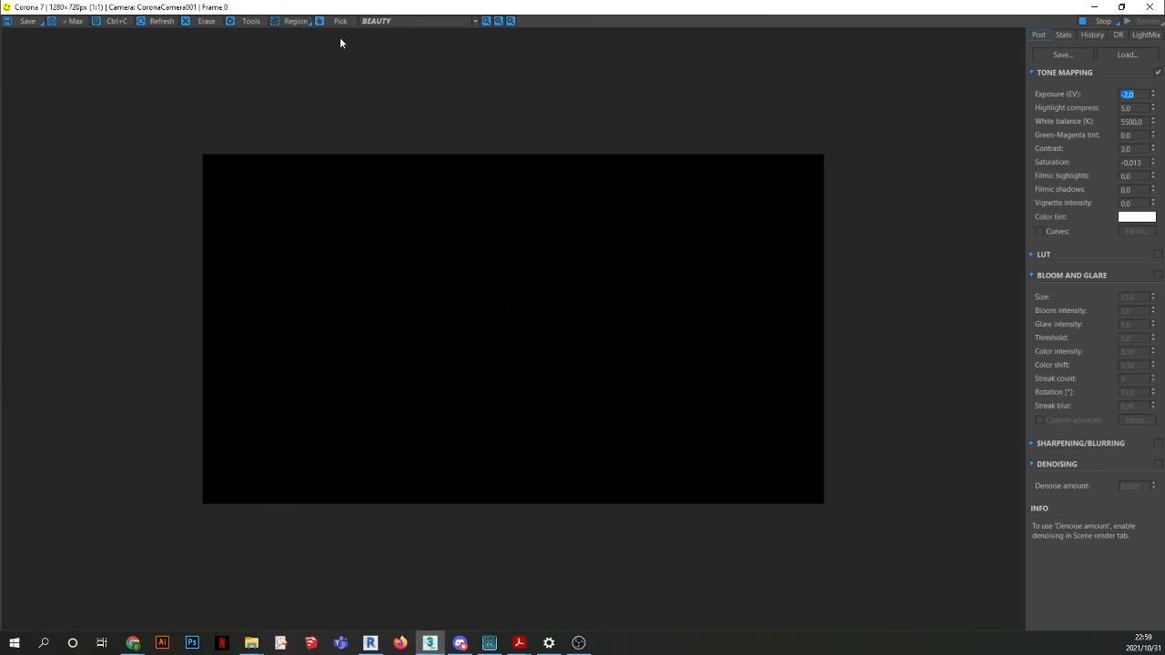
pyautogui.scroll(1, 504, 251)
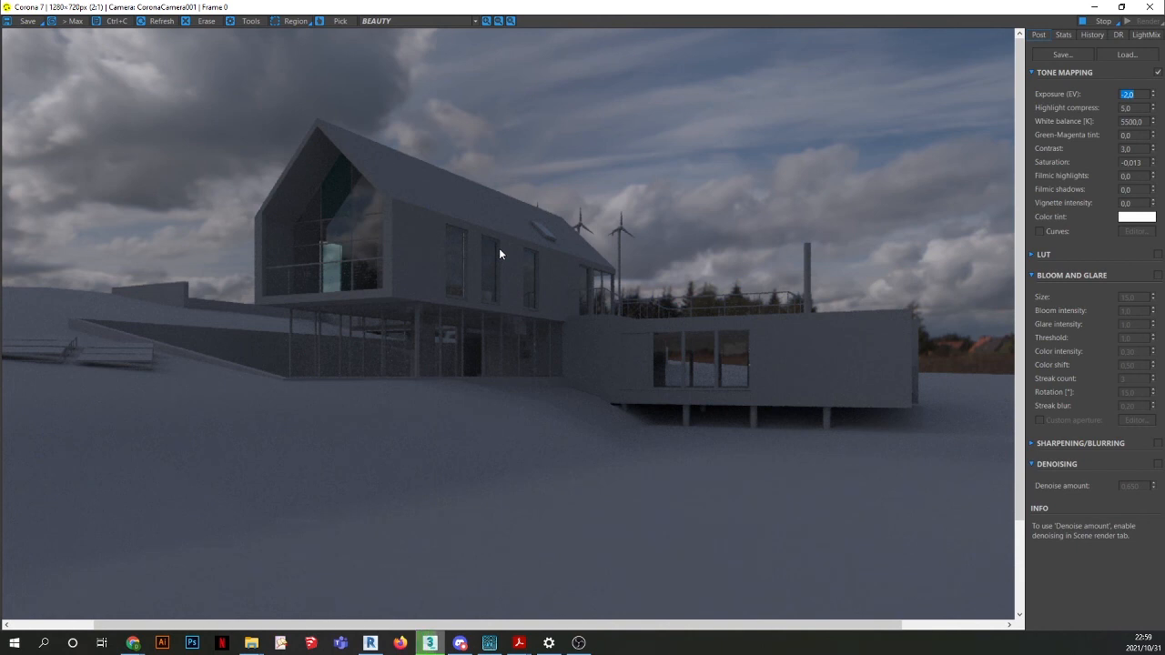
pyautogui.scroll(1, 357, 279)
pyautogui.scroll(-1, 358, 279)
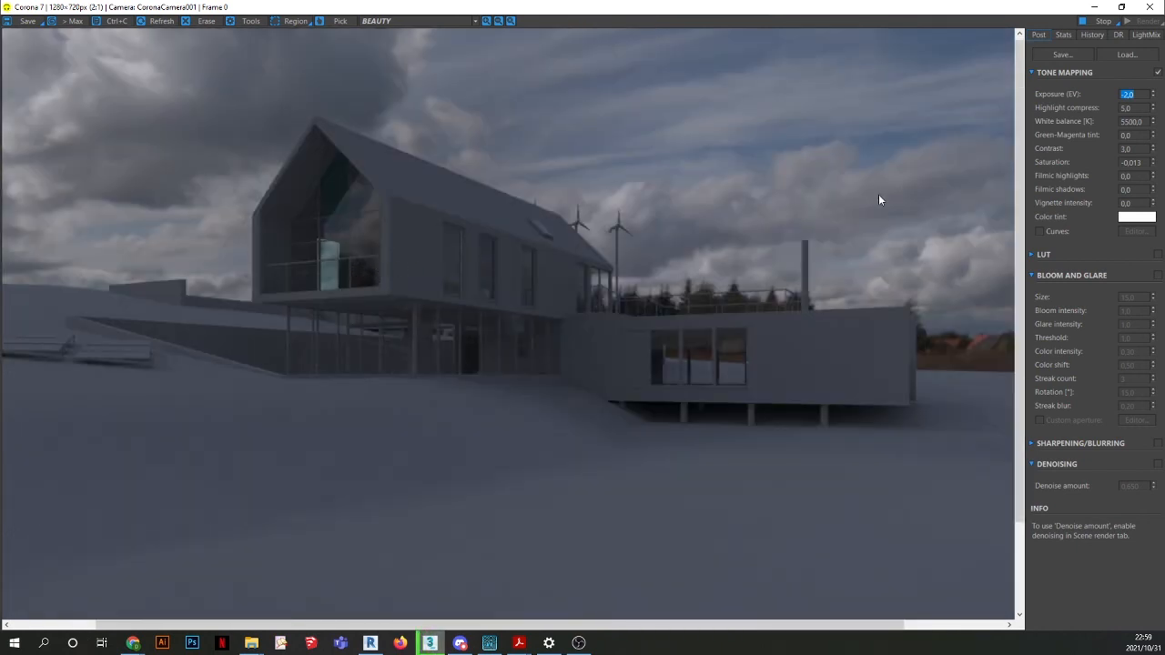
pyautogui.click(1149, 7)
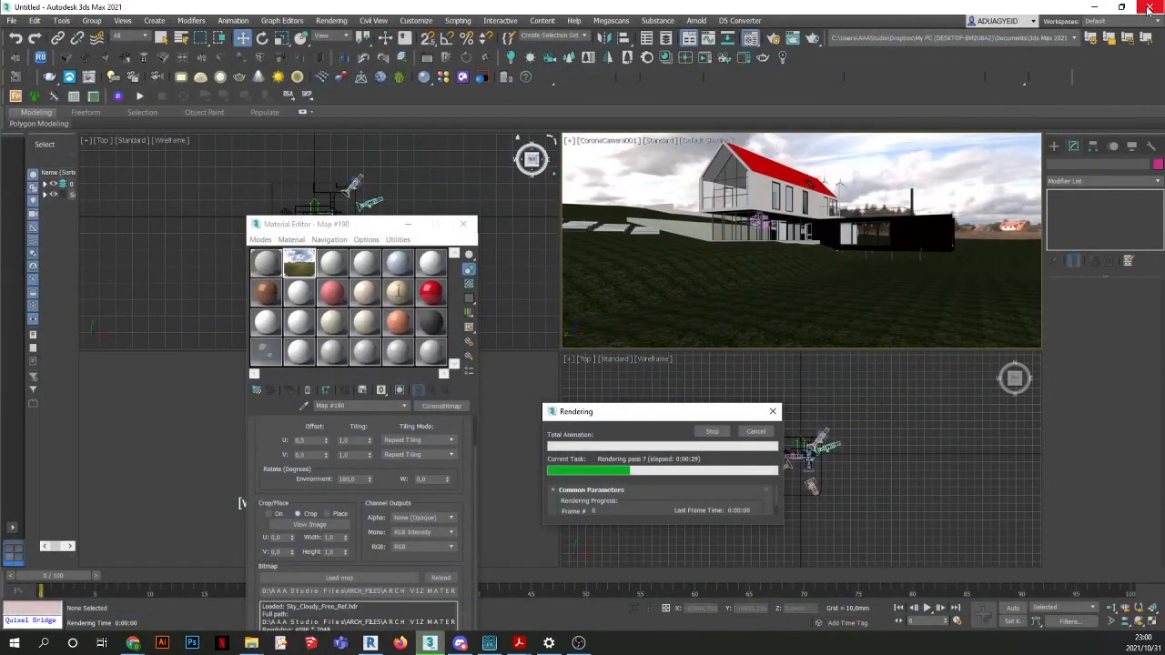
pyautogui.click(762, 434)
# Close the Material Editor, restart the Corona interactive session in its viewport and activate the upper Top view.
pyautogui.moveTo(346, 225); pyautogui.dragTo(181, 195)
pyautogui.click(292, 192)
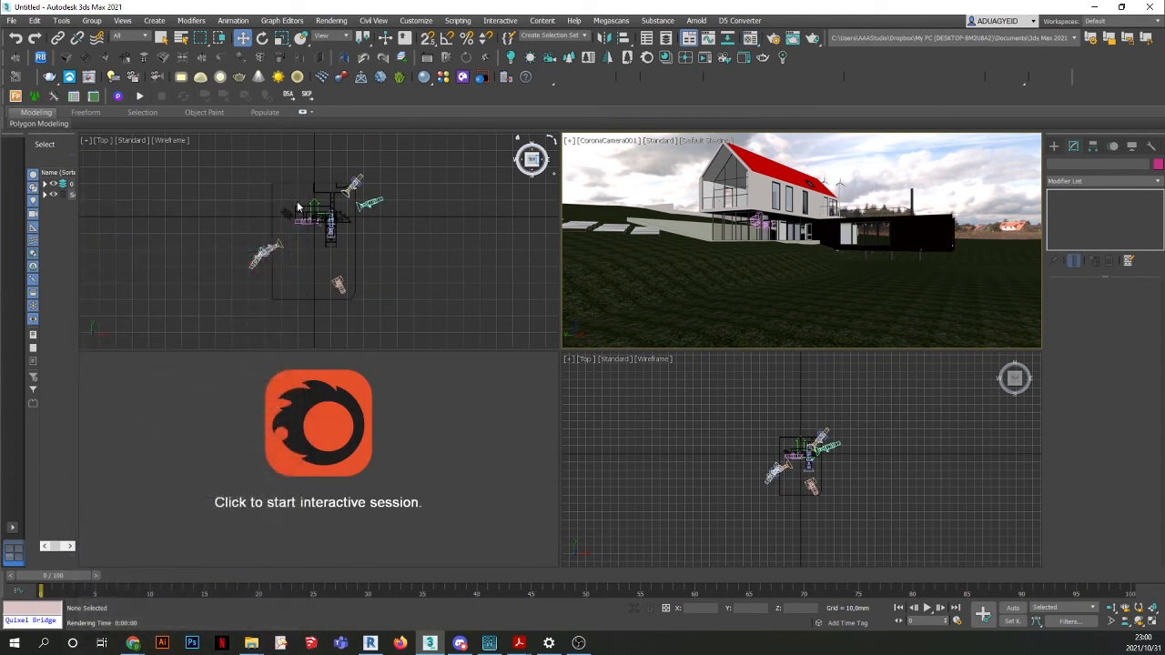
pyautogui.click(415, 415)
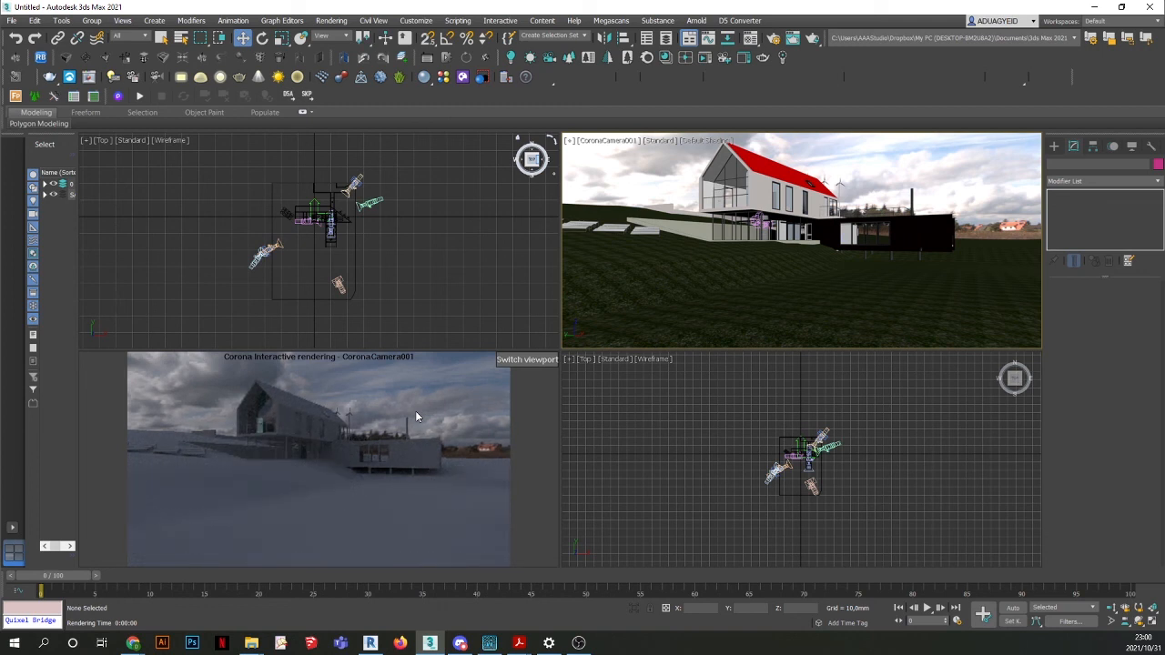
pyautogui.click(455, 306)
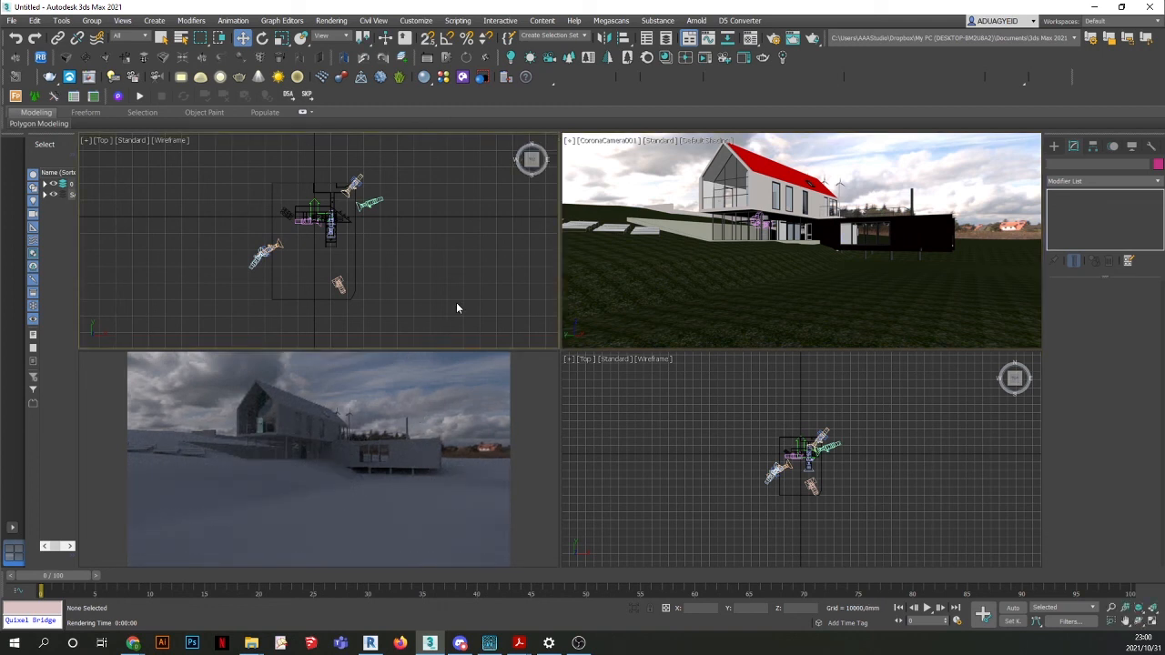